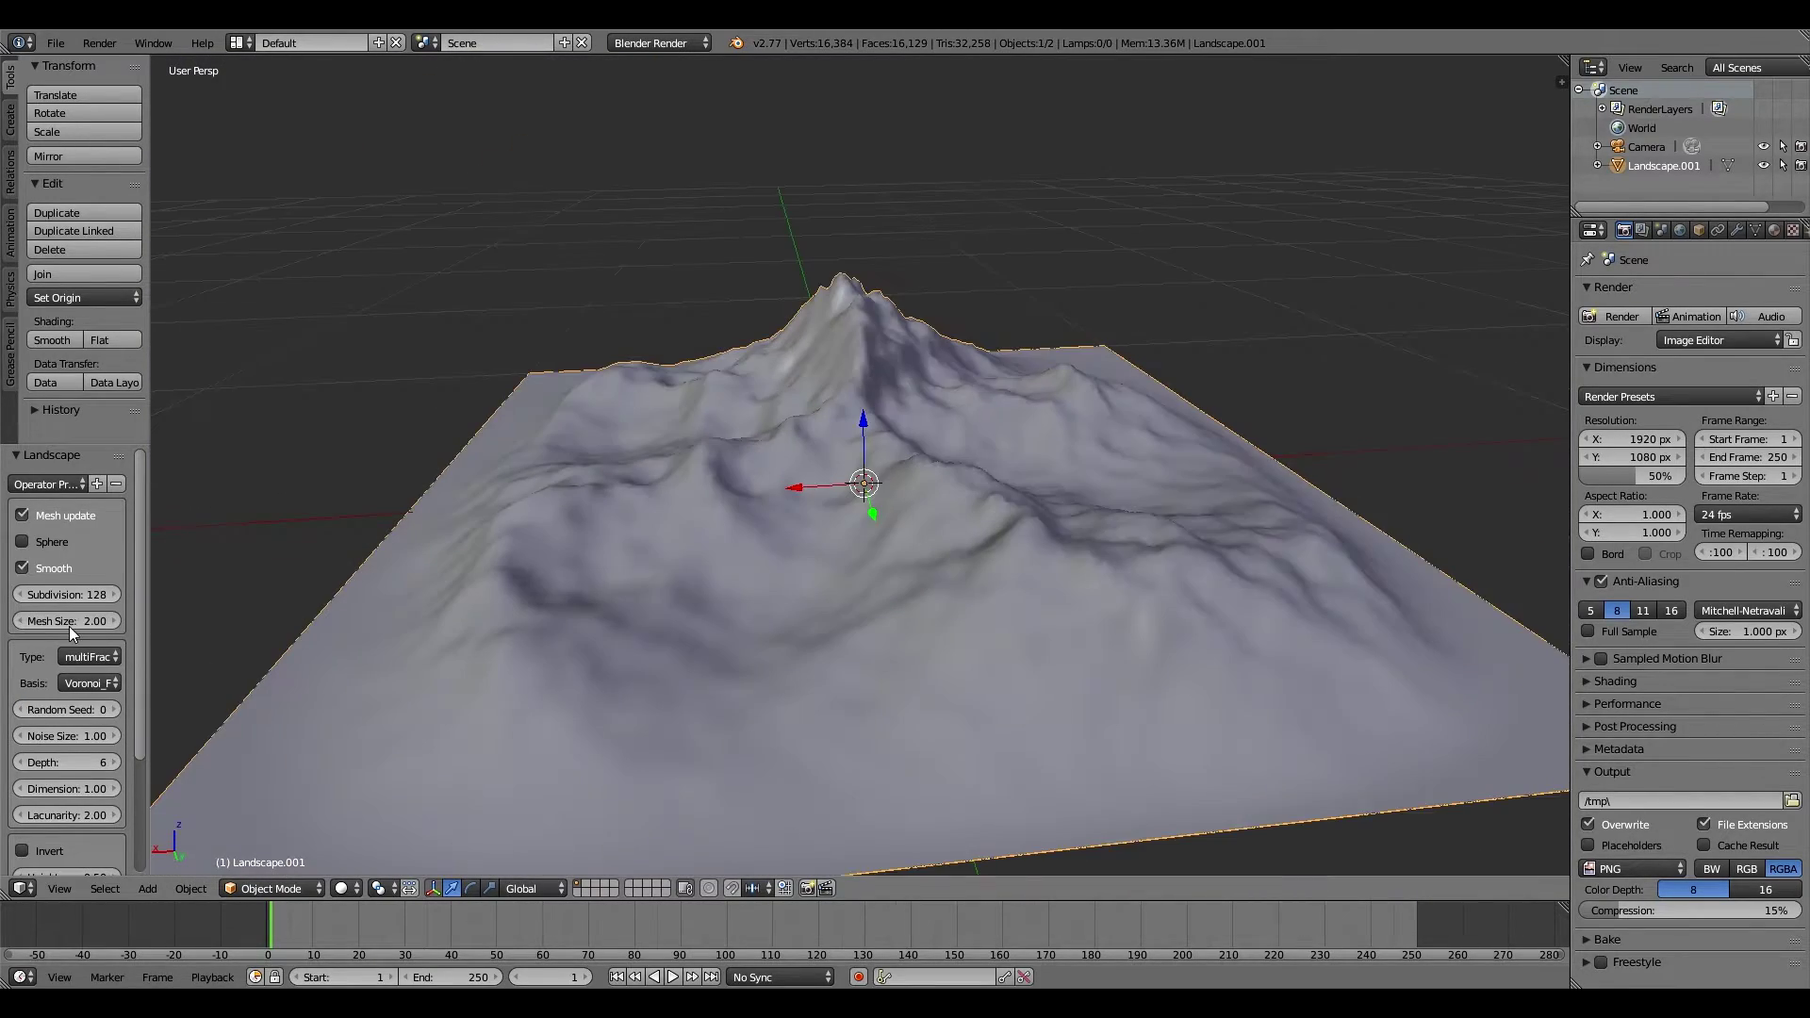
Raise the Landscape subdivision to 256, then enter Edit Mode and bring up the mesh operations menu.
text(6)
key(Return)
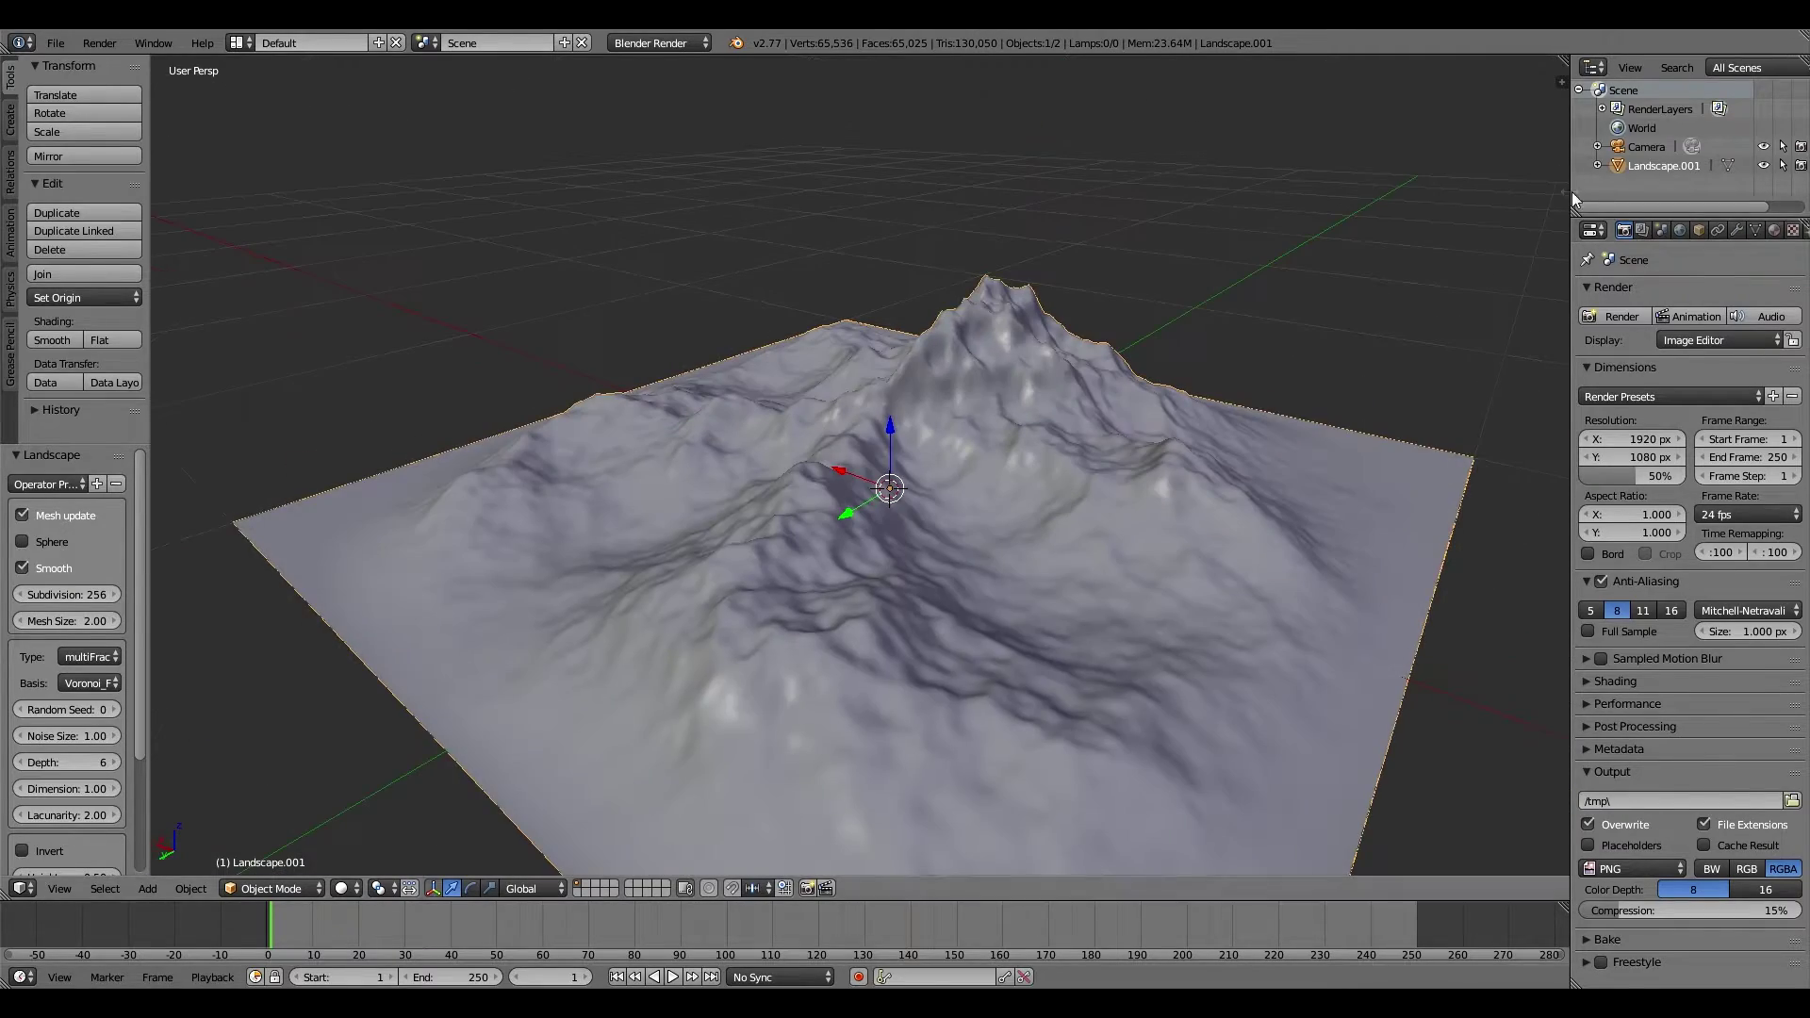
key(Tab)
key(w)
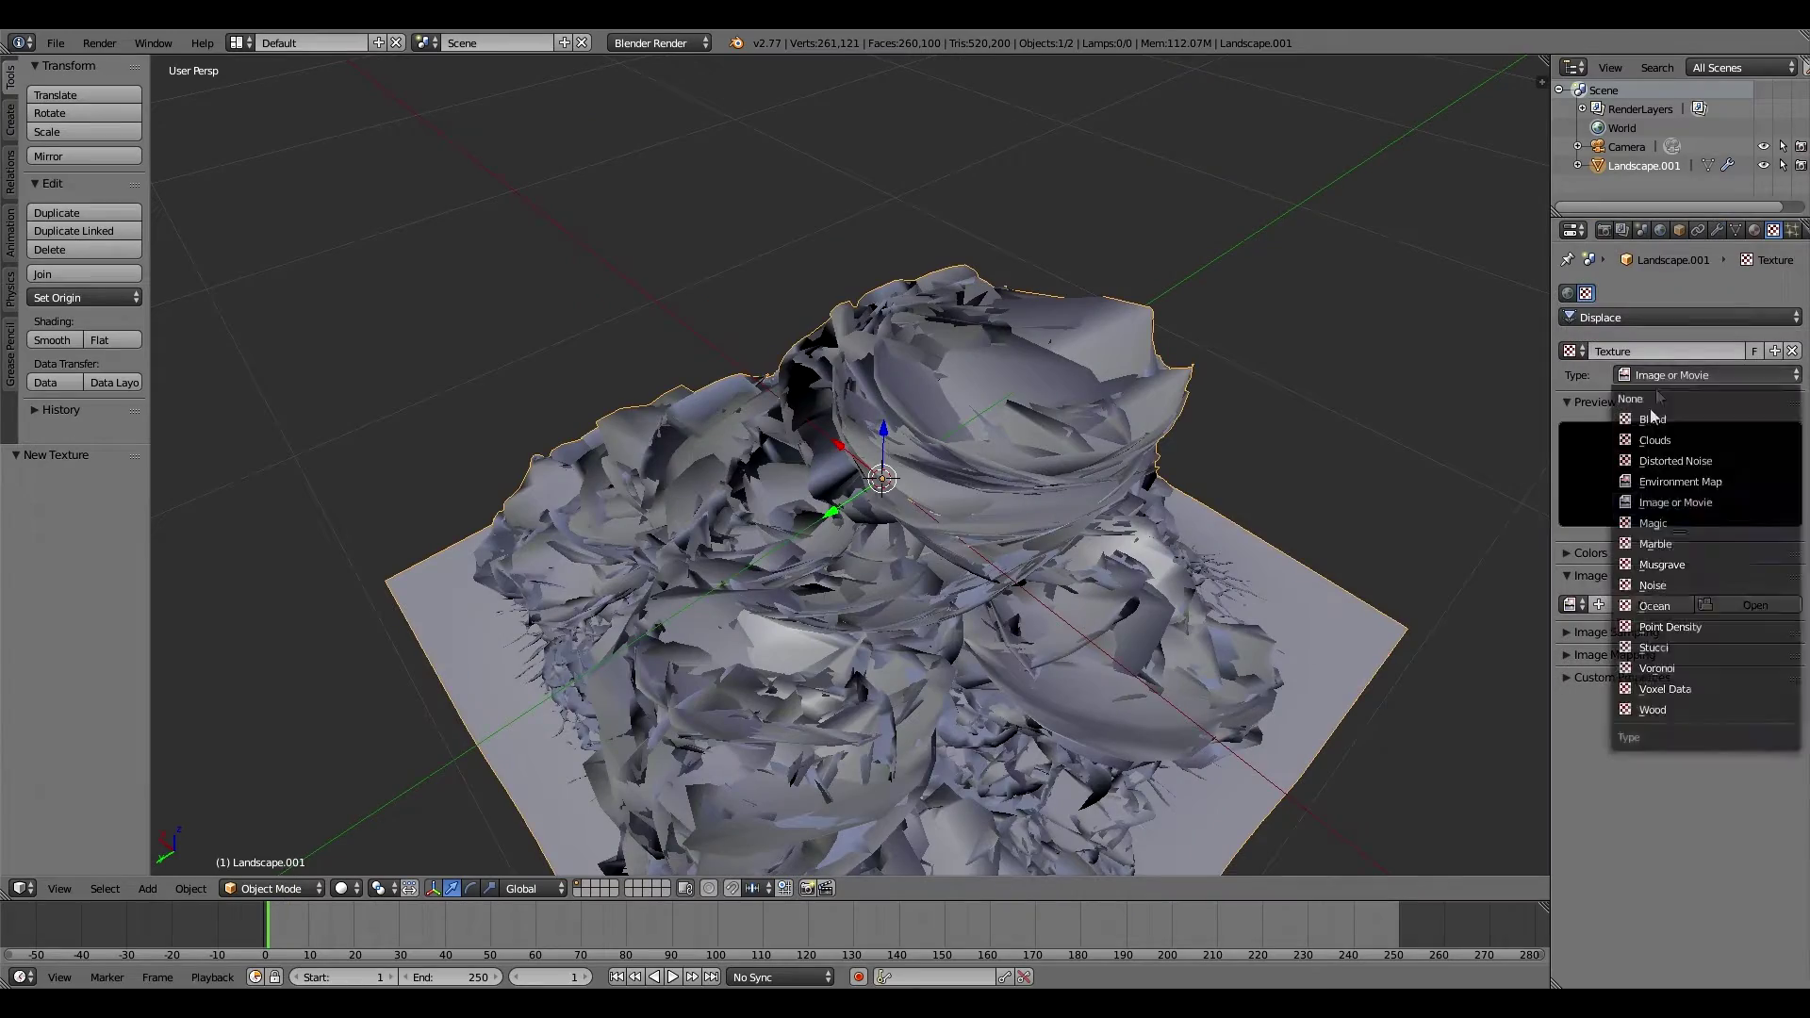
Load an image into the Displace texture and set displacement strength to 0.006.
click(1666, 389)
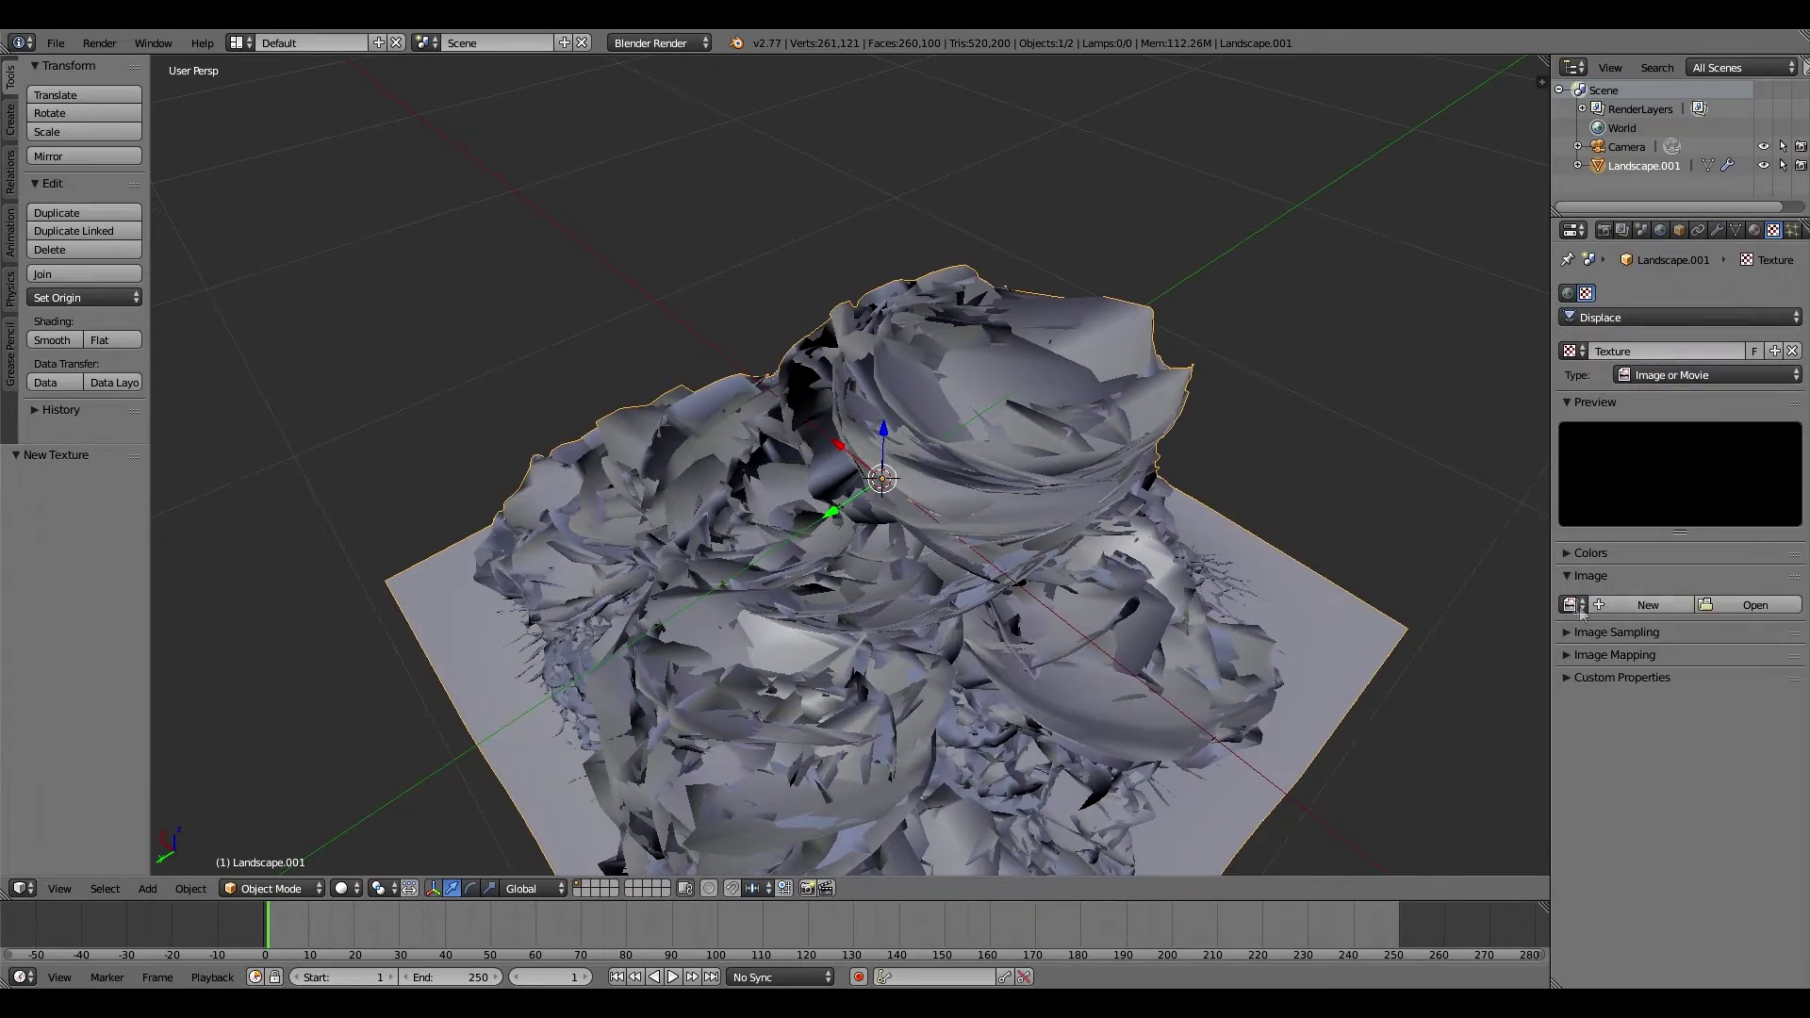
click(1753, 604)
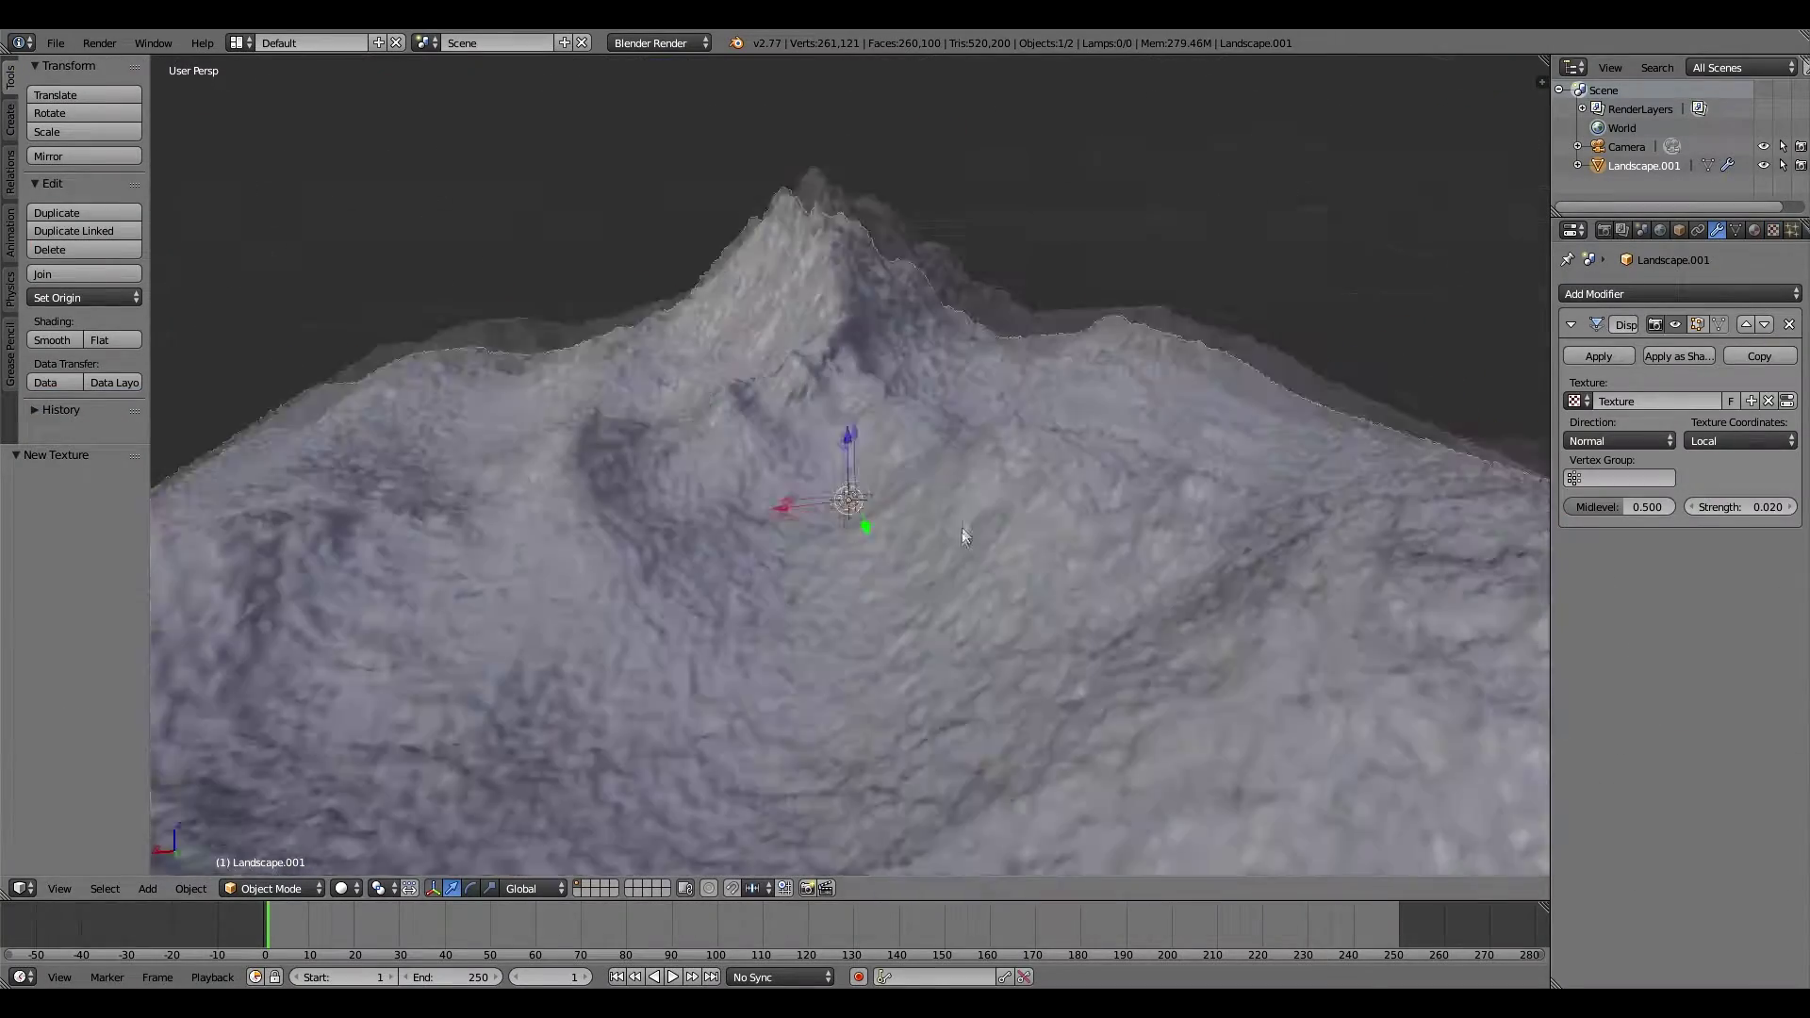
click(1724, 506)
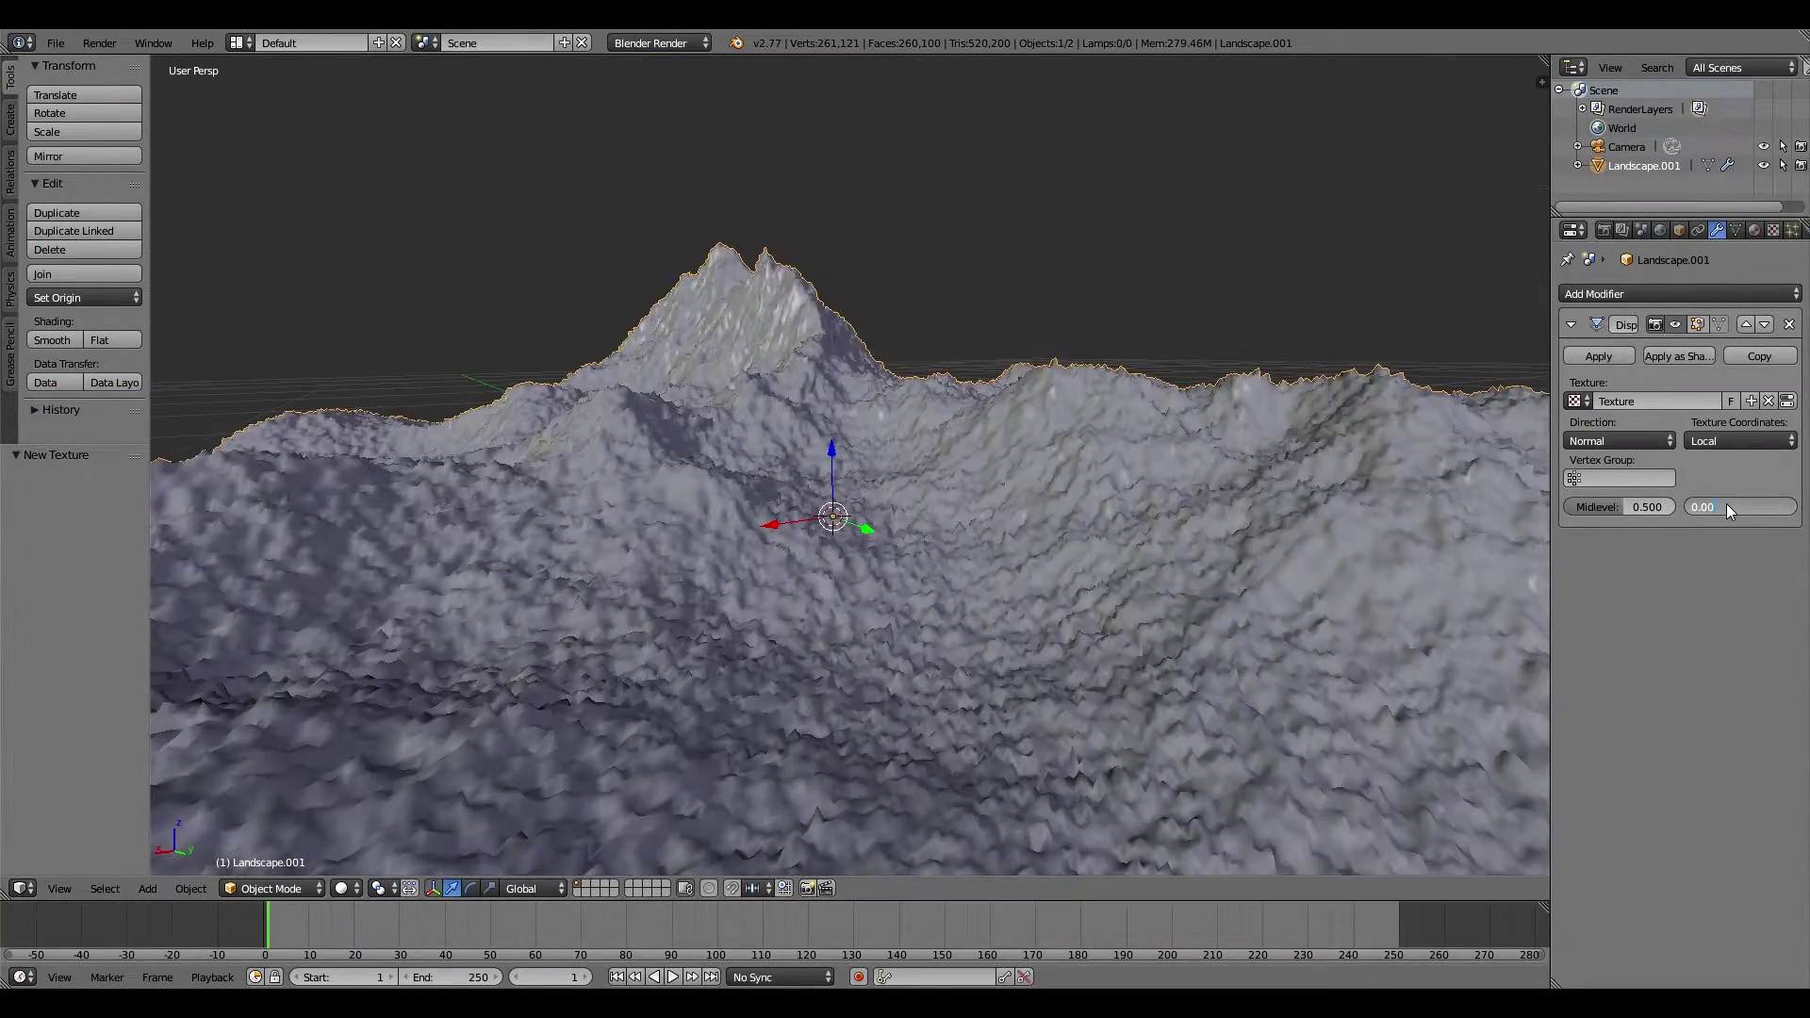
text(6)
key(Return)
Align the camera to the current mountain view and scale the selection down to about 0.063.
mouse_move(761, 550)
middle_down()
mouse_move(946, 457)
mouse_move(1378, 568)
middle_up()
key(ctrl+alt+KP_0)
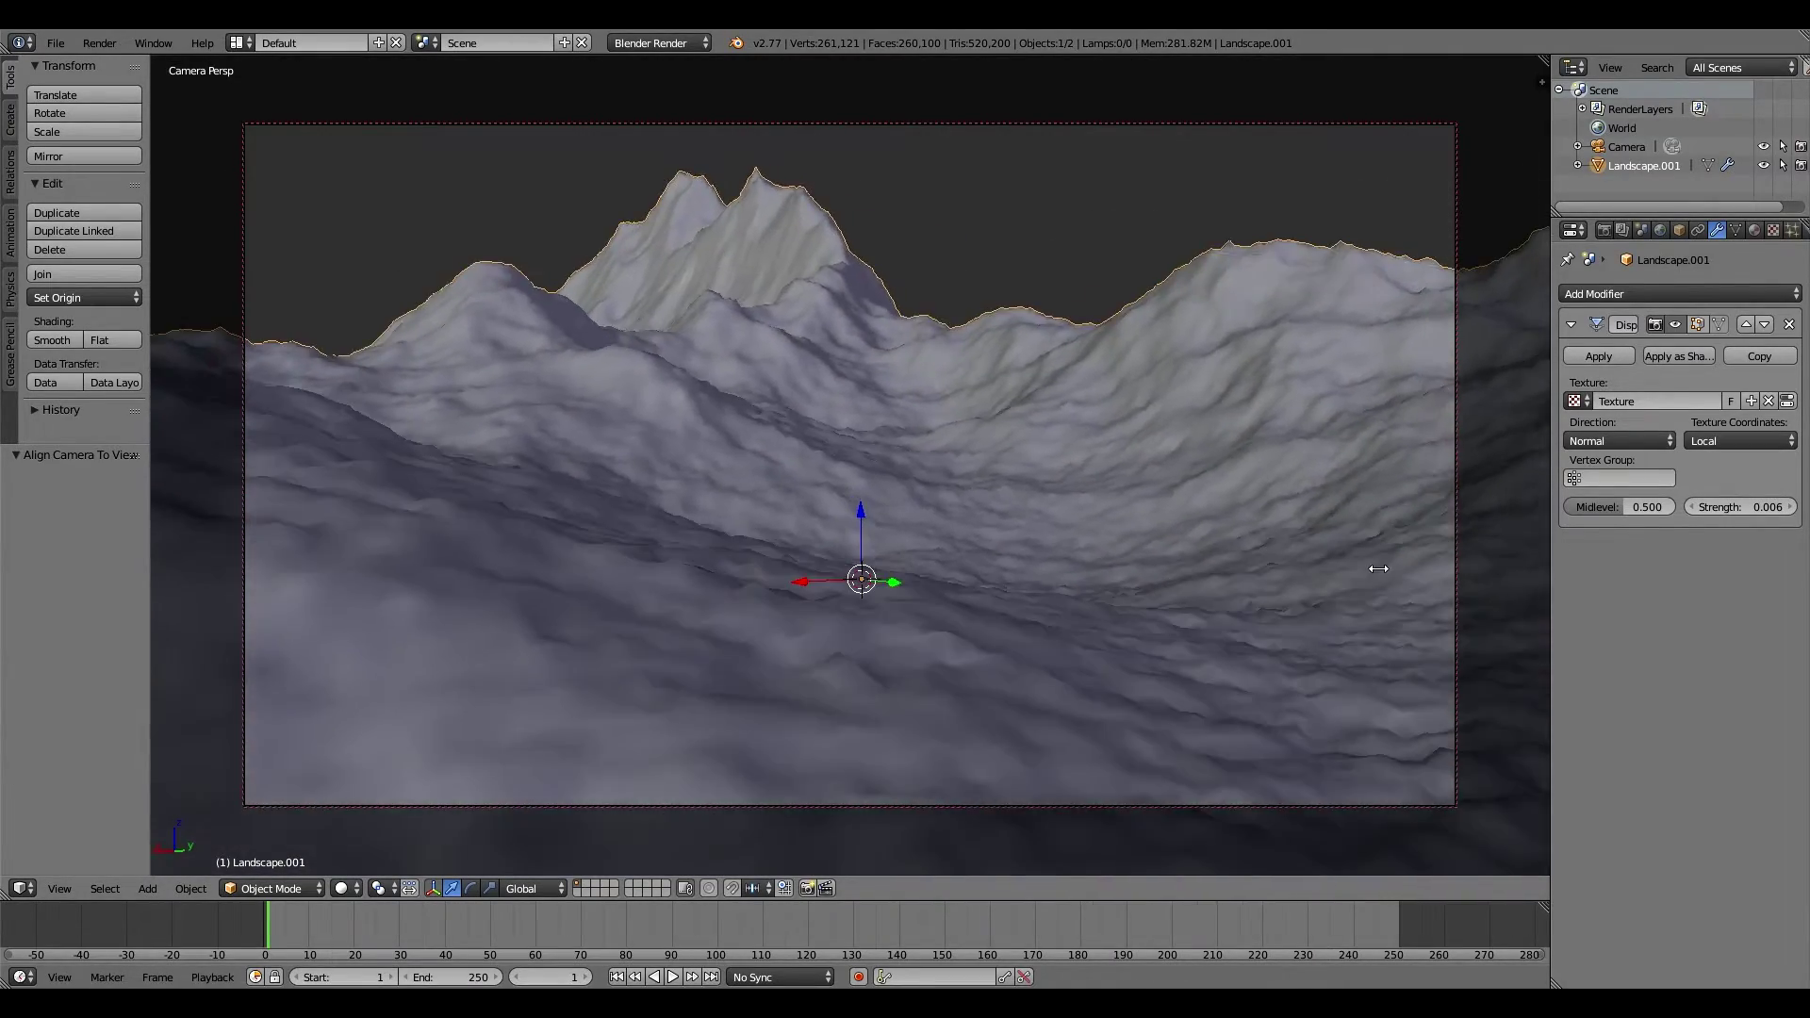
click(1209, 606)
middle_drag(1209, 606, 879, 342)
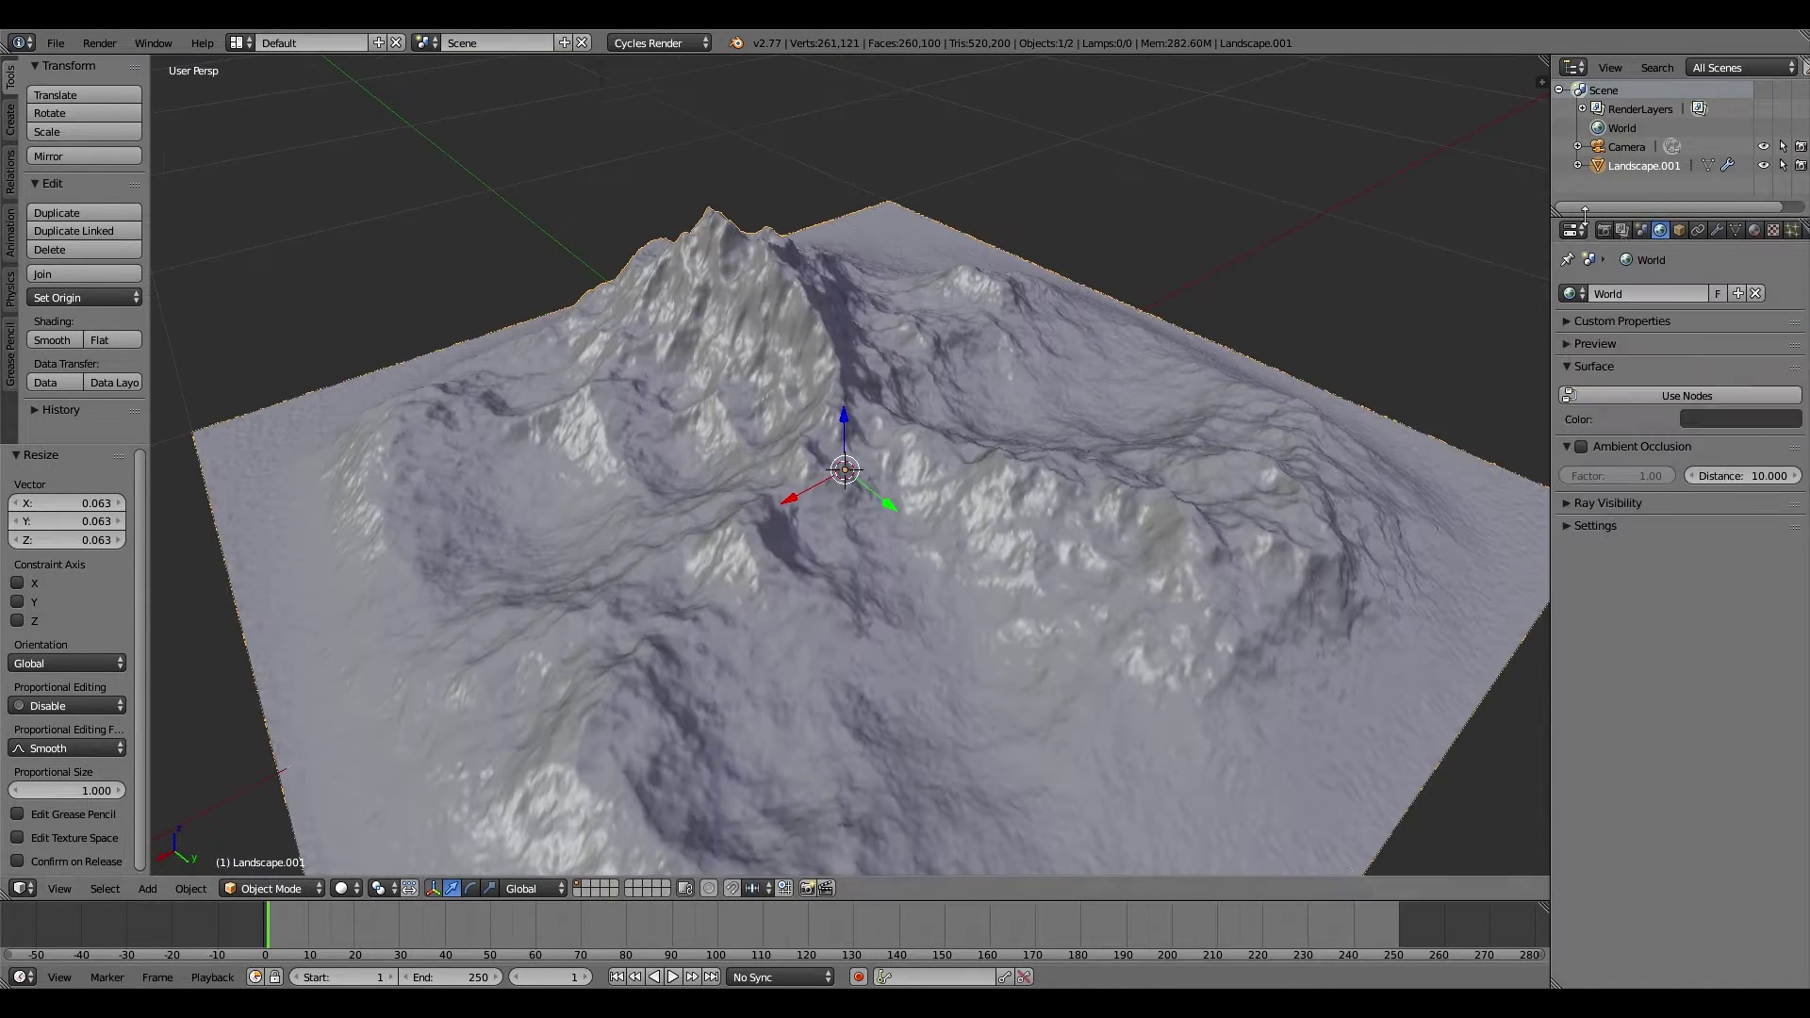
Enable world nodes with a Sky Texture as the world colour and expand Ambient Occlusion.
click(1686, 395)
click(1725, 429)
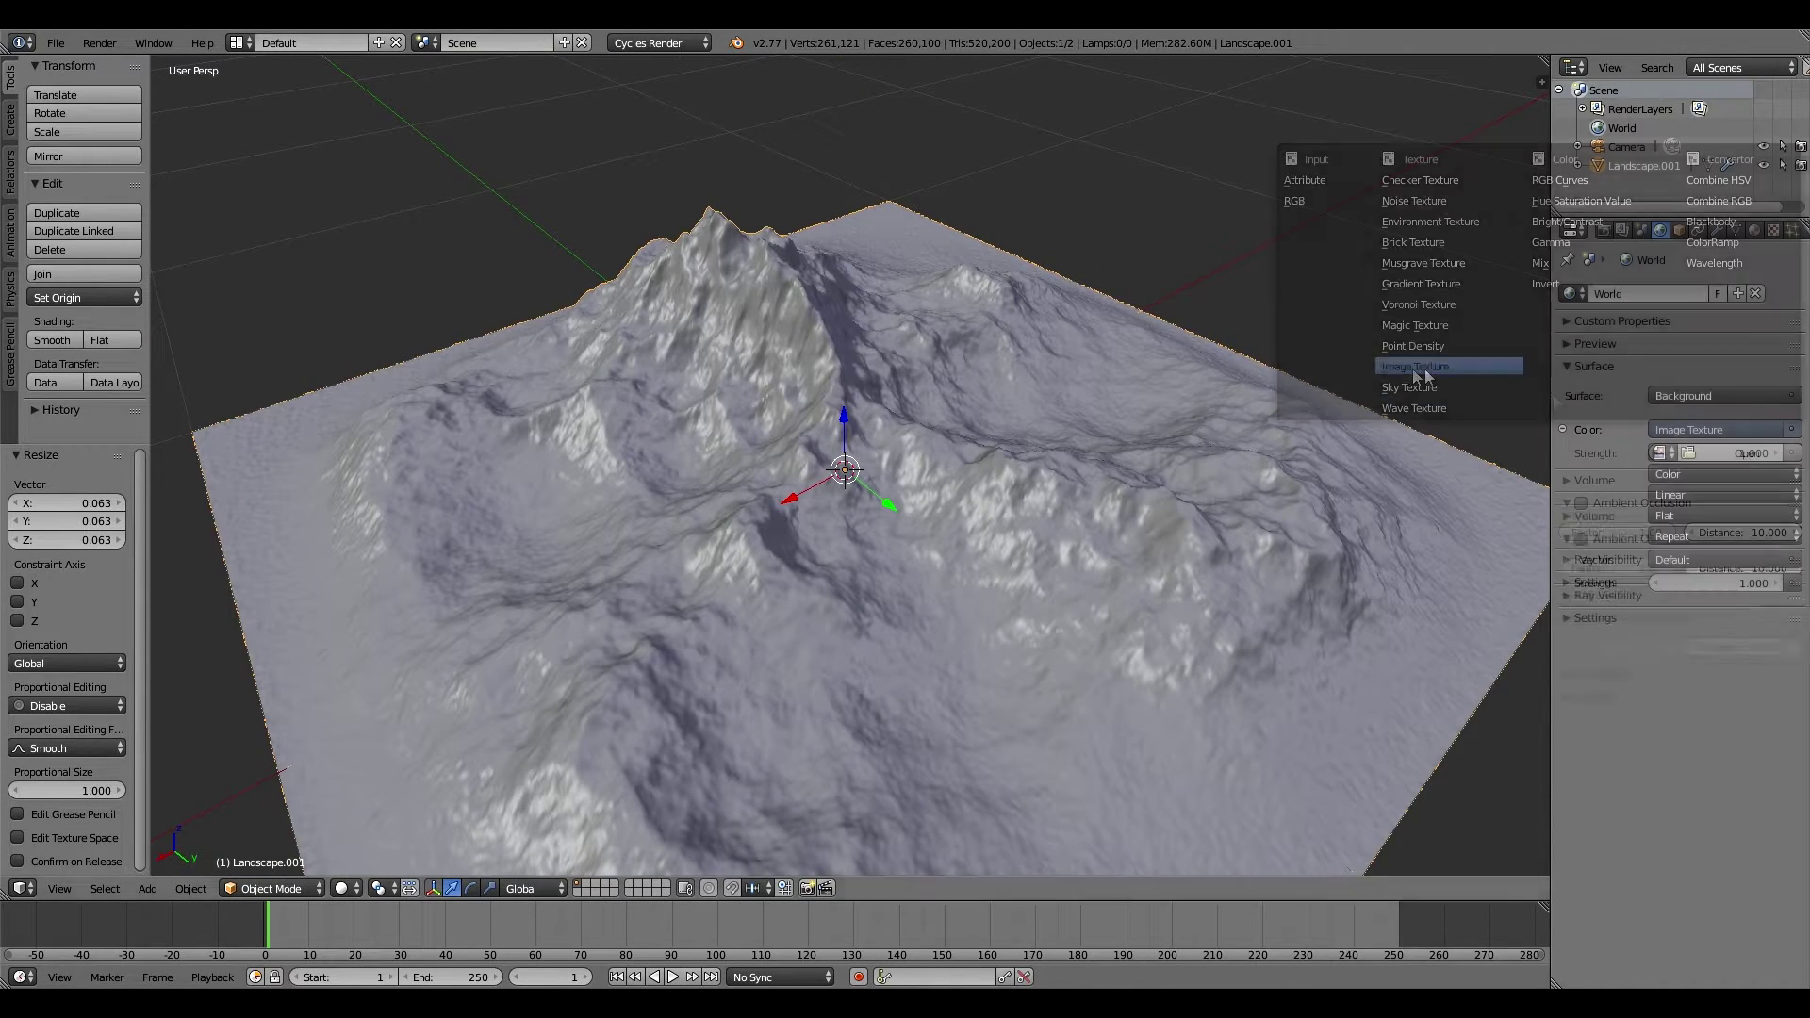
click(1310, 384)
click(1582, 628)
click(237, 43)
Add a Sun lamp and check it from side and front orthographic views.
key(shift+a)
click(848, 611)
key(KP_3)
scroll(857, 527, down, 3)
scroll(869, 517, up, 1)
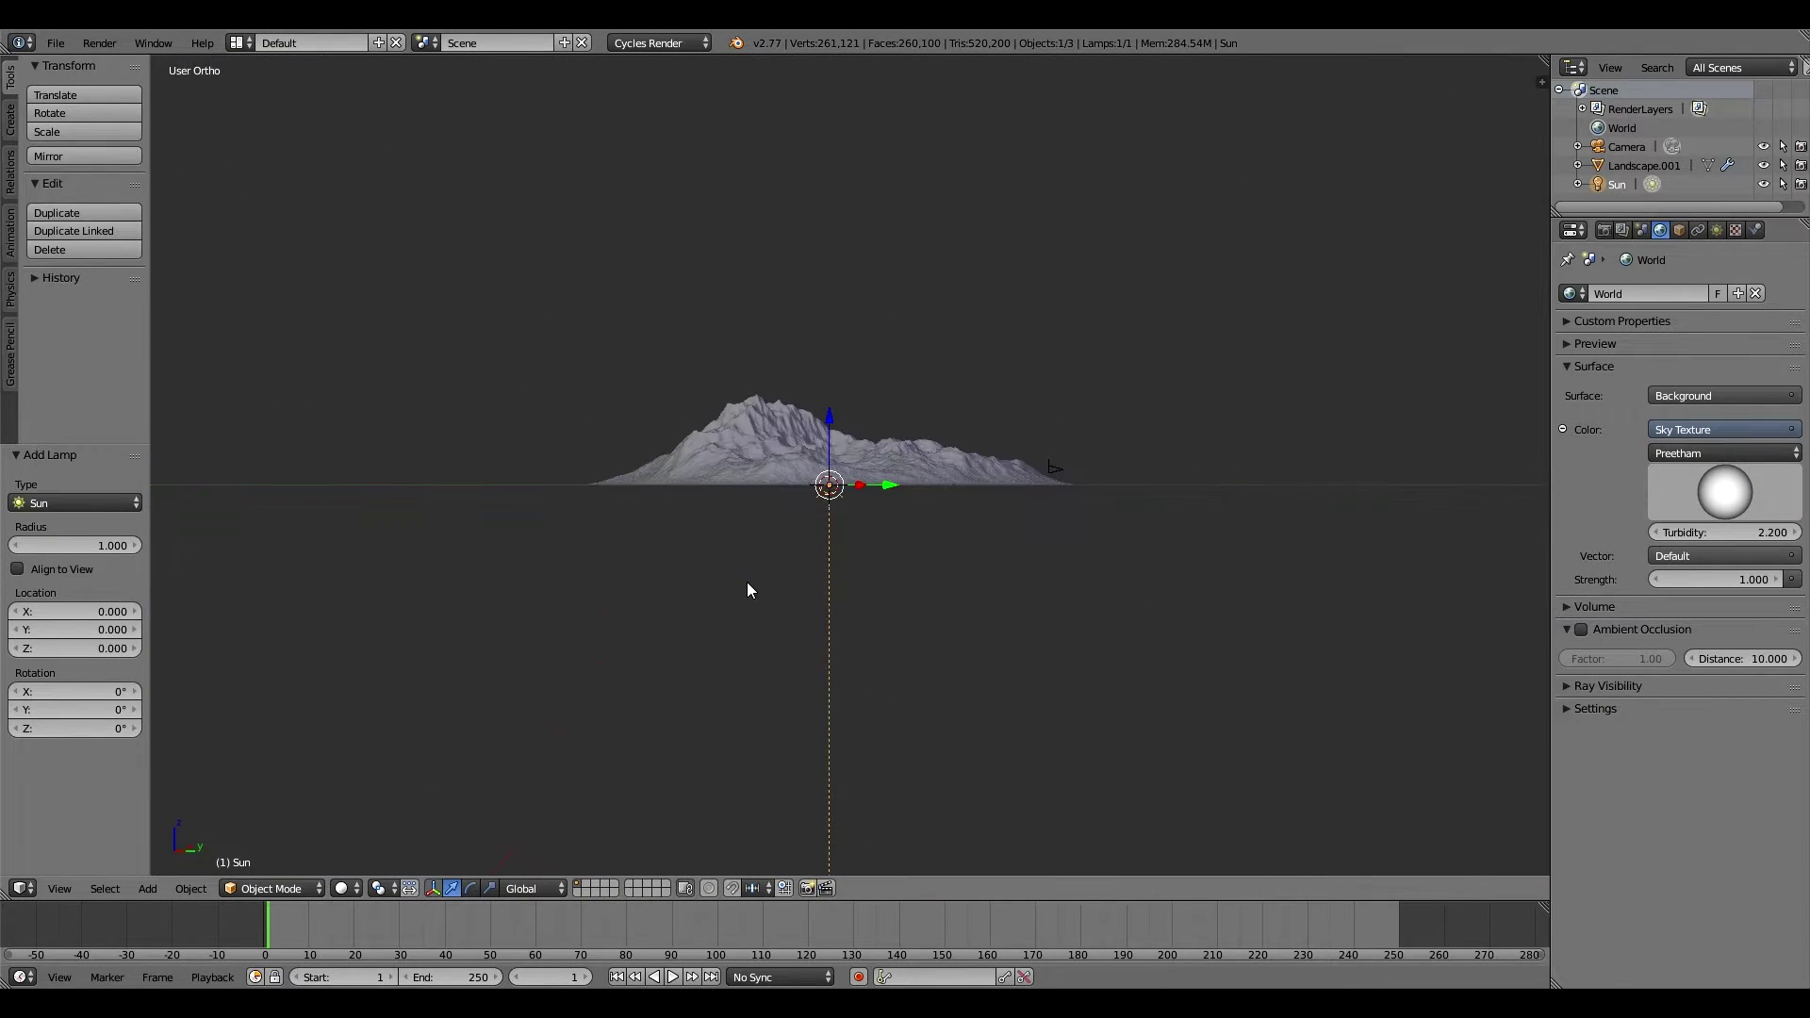
key(KP_1)
Move the Sun lamp up-right of the mountain and tilt it toward the landscape.
key(g)
click(971, 584)
key(g)
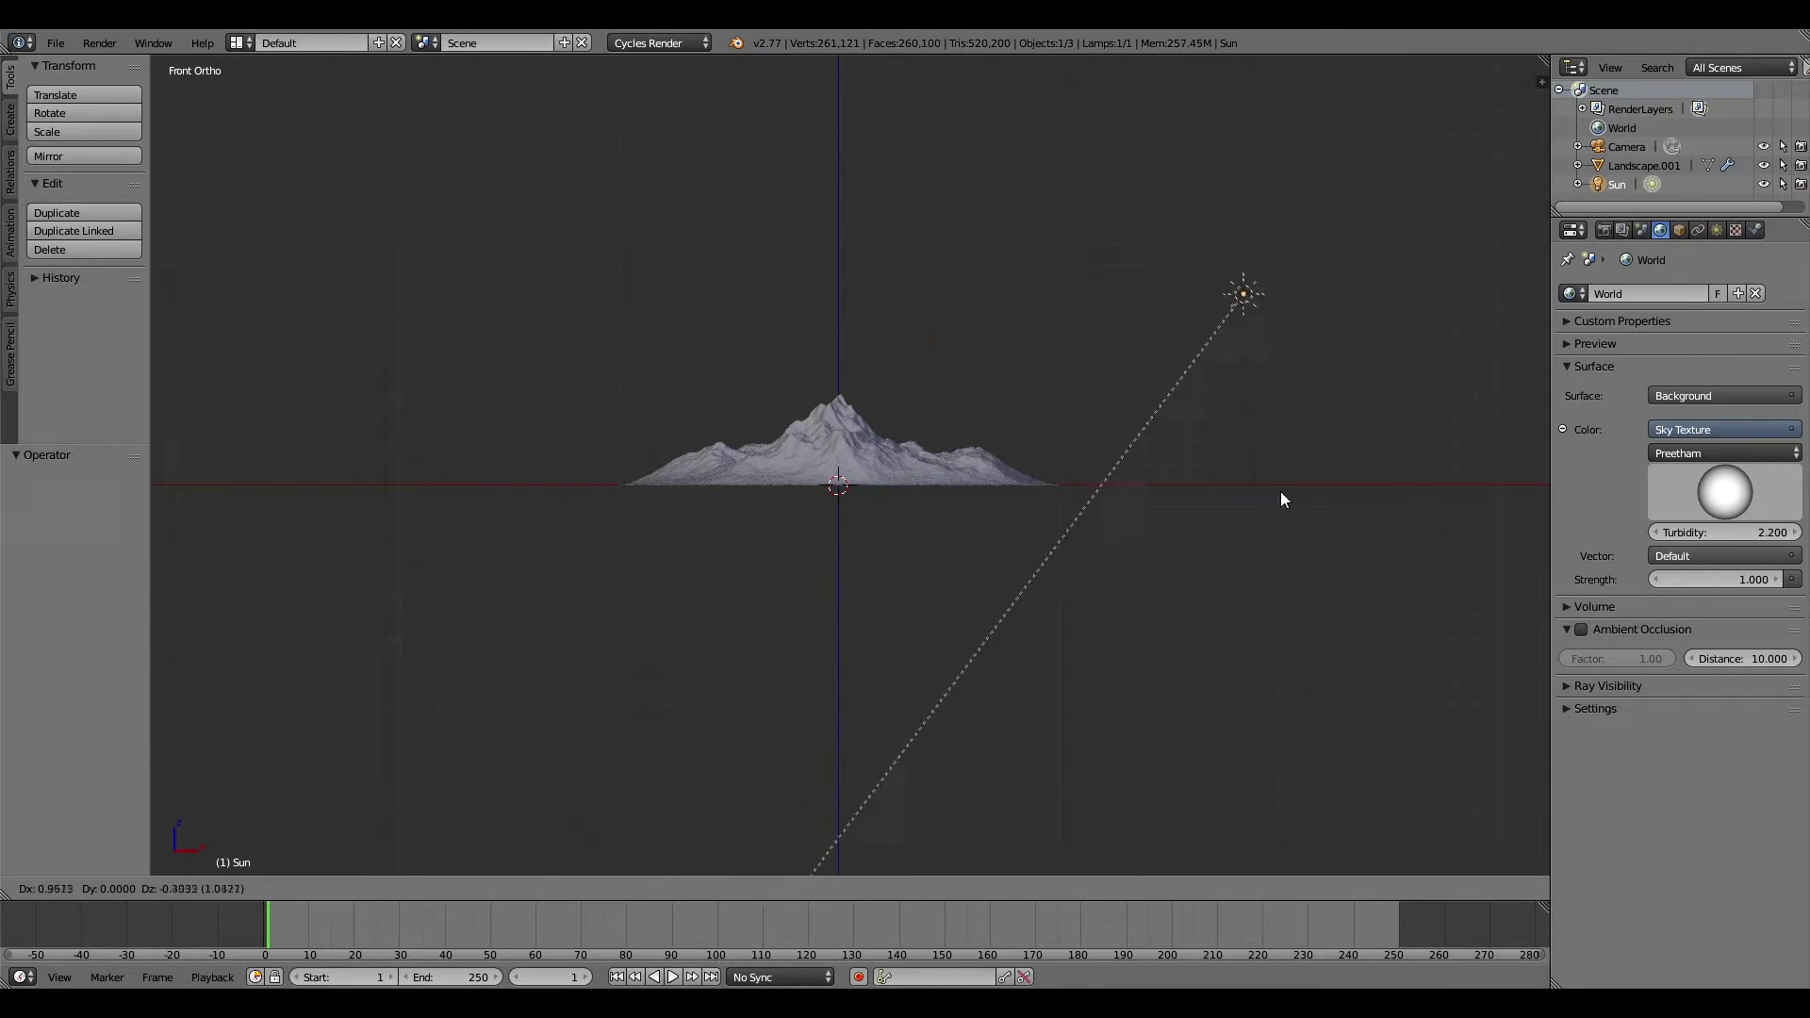
click(1264, 483)
middle_drag(858, 630, 745, 569)
key(r)
click(1103, 426)
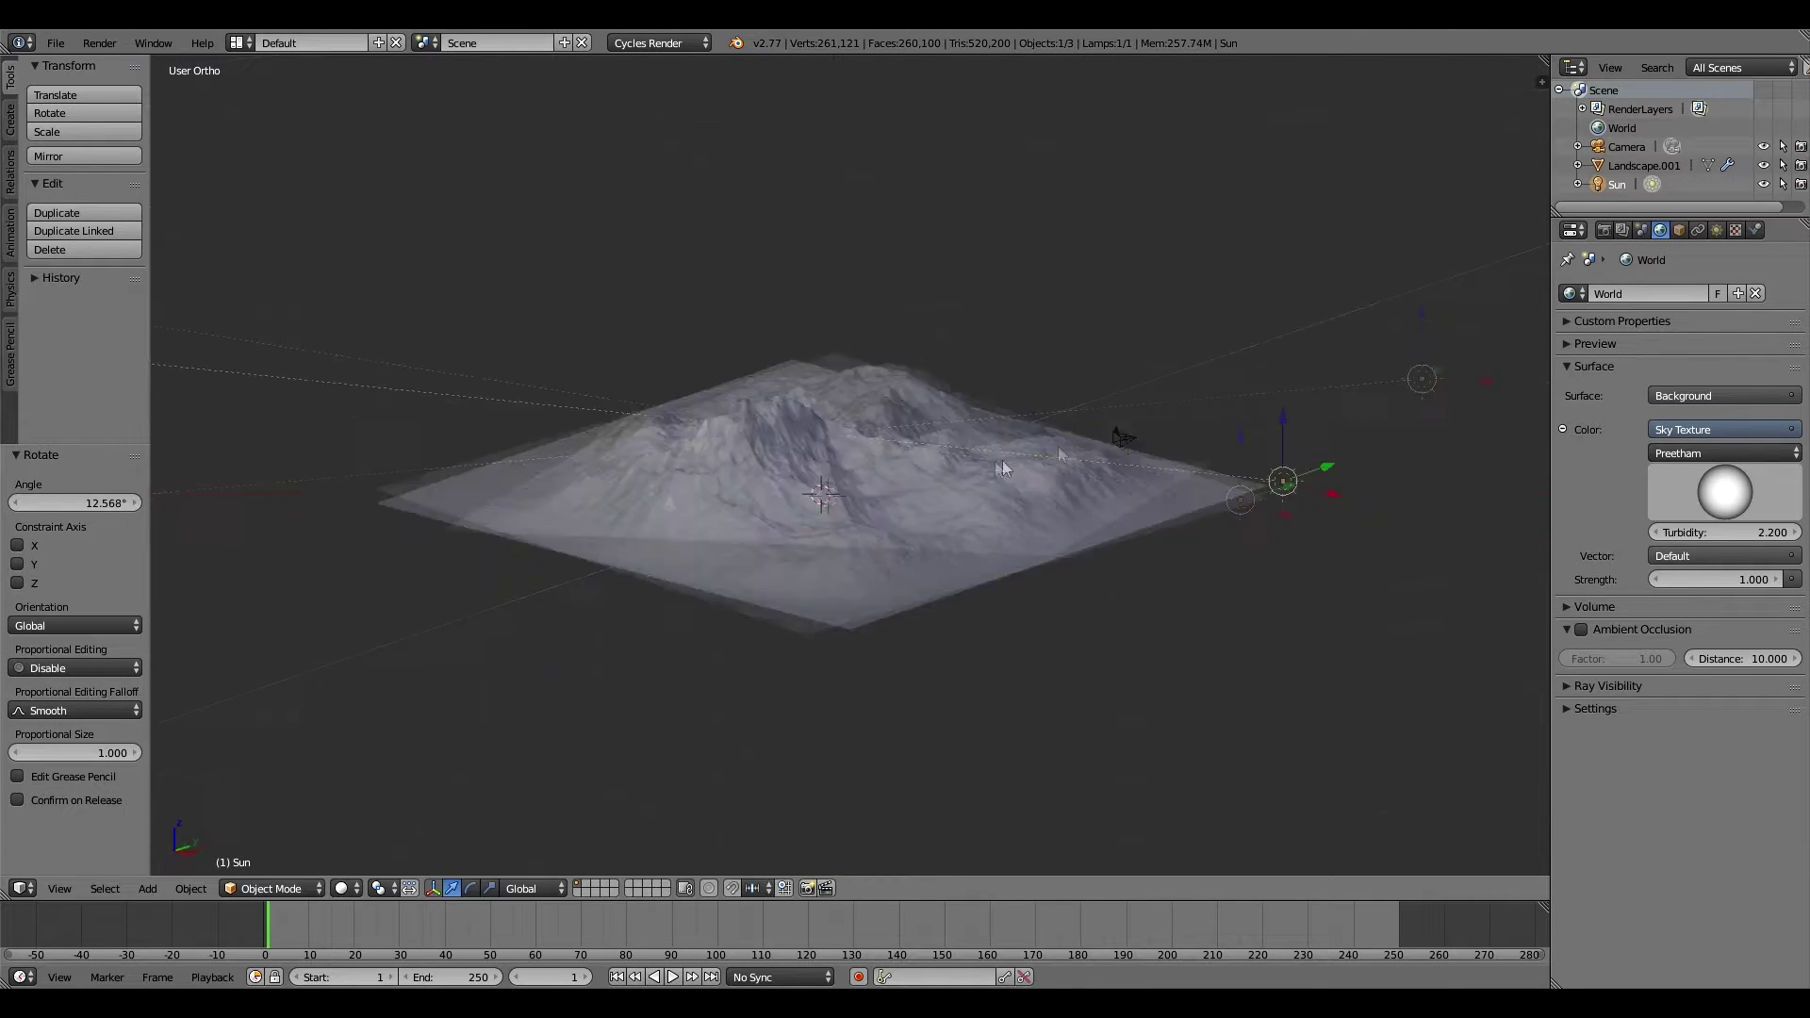
Set the Sun lamp's strength to 10 while looking through the camera.
key(KP_0)
click(1717, 230)
double_click(1712, 551)
text(10)
Preview the lit scene in Rendered shading, return to Solid, and switch to the Compositing layout.
click(345, 888)
click(387, 764)
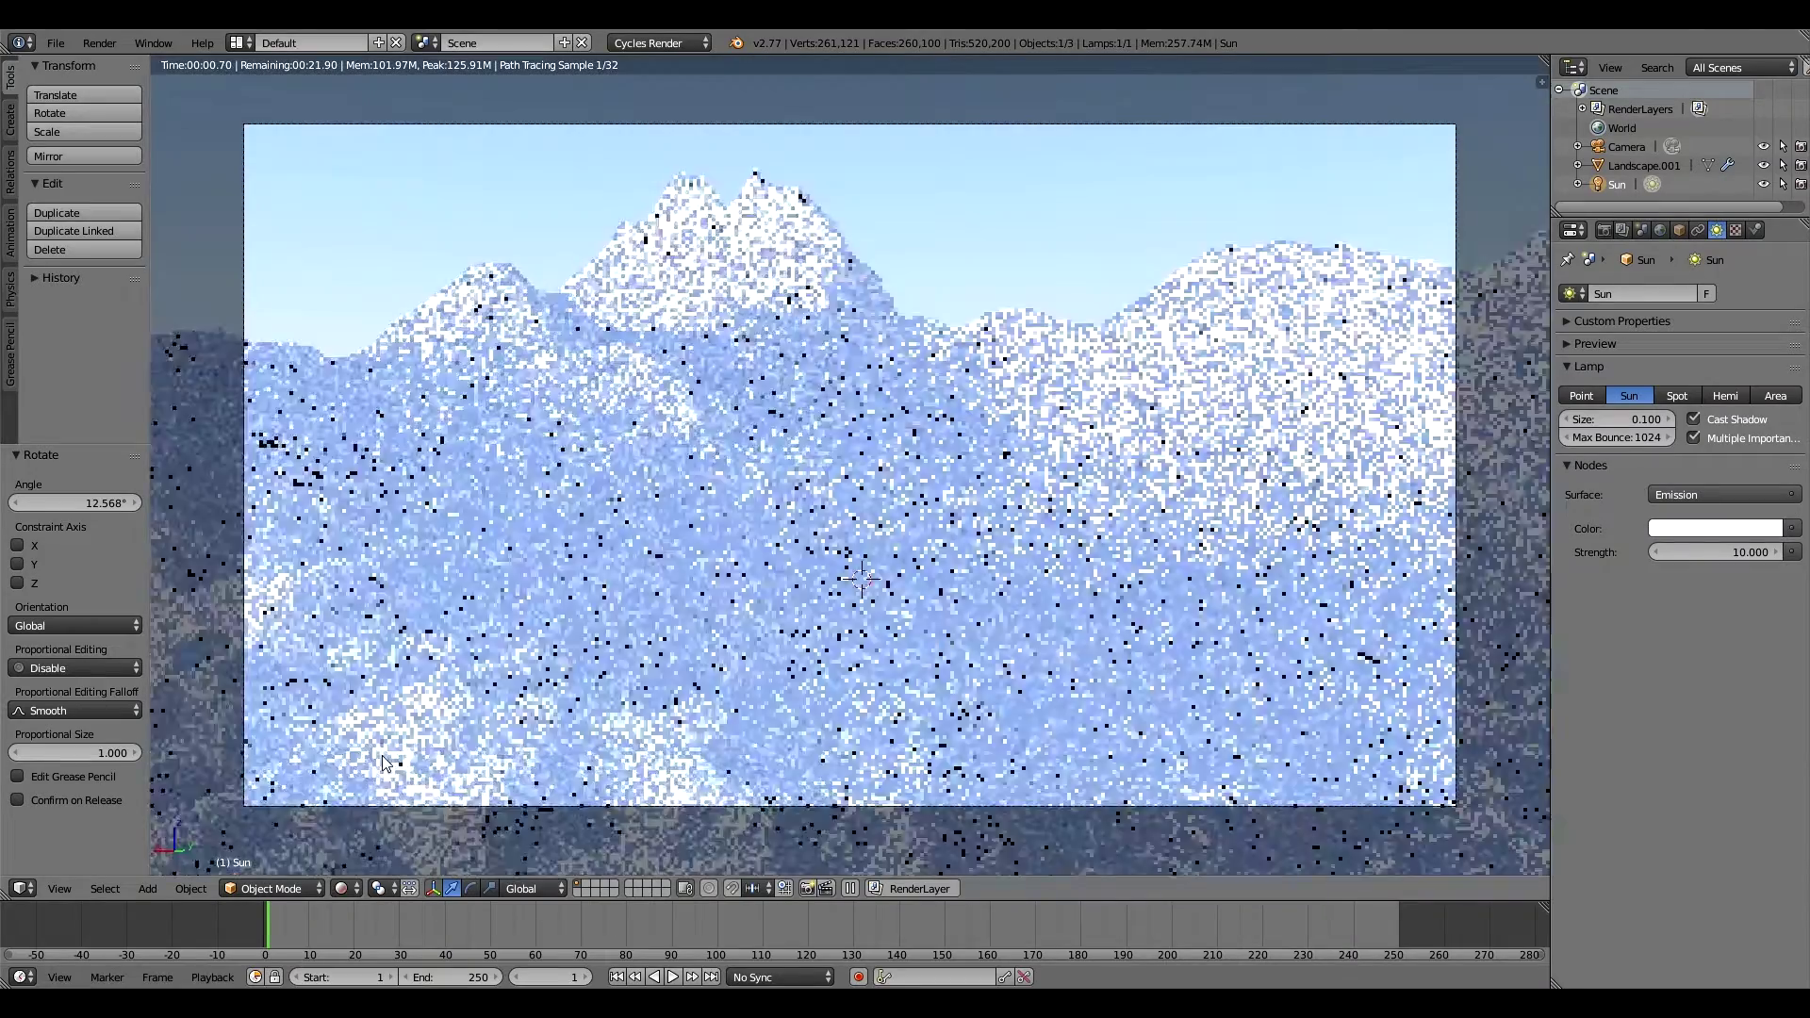
click(369, 824)
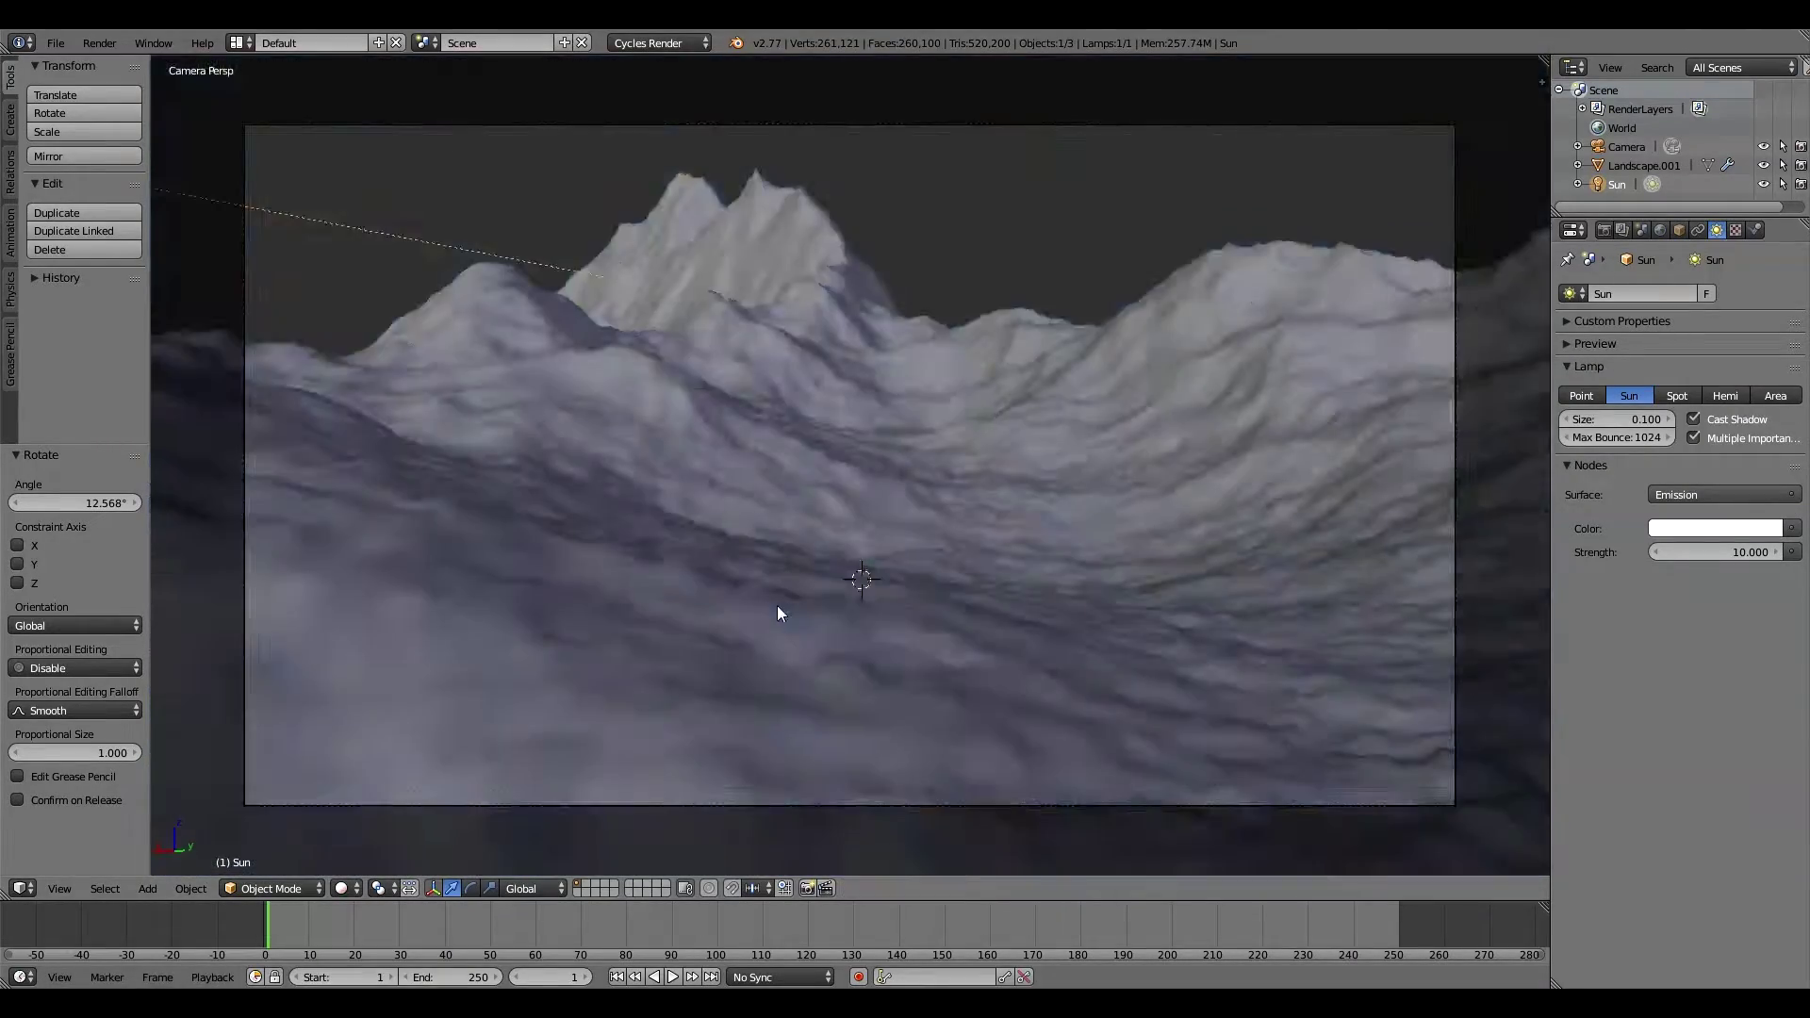
middle_drag(776, 606, 945, 654)
click(235, 42)
click(282, 102)
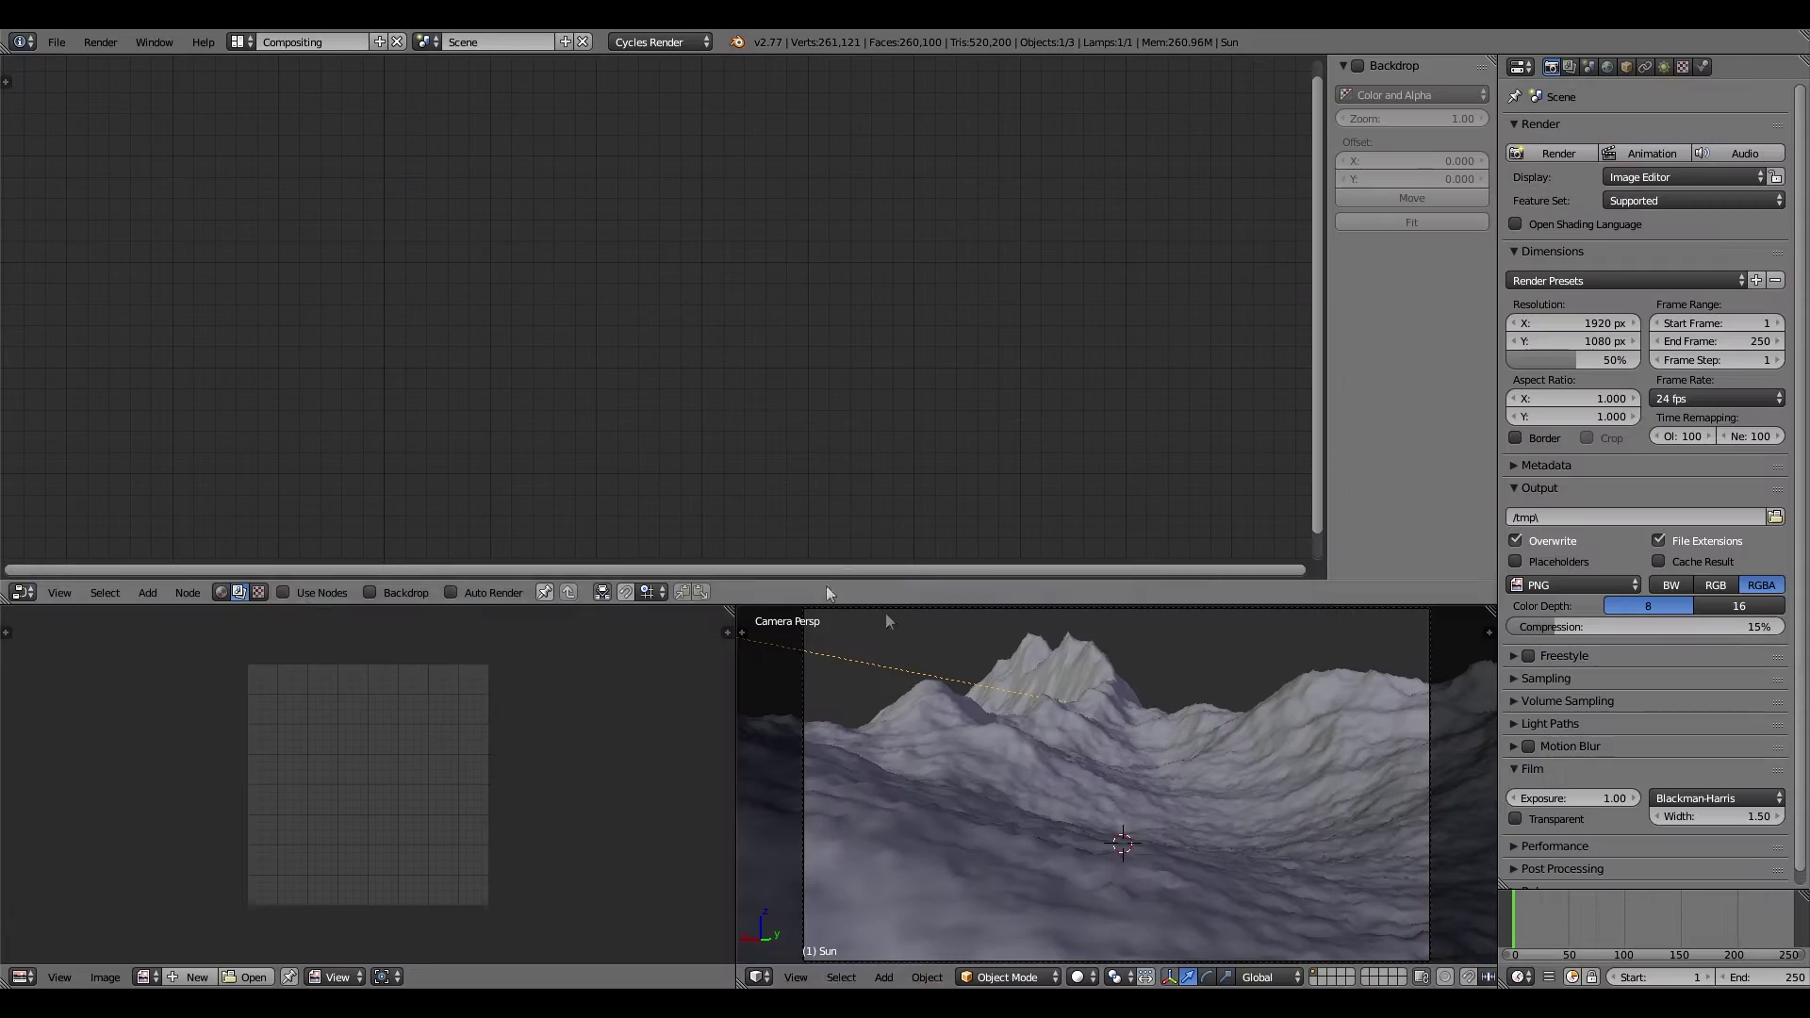
Give the landscape a new material coloured by the mountain Image Texture on Generated coordinates.
right_click(1470, 915)
key(g)
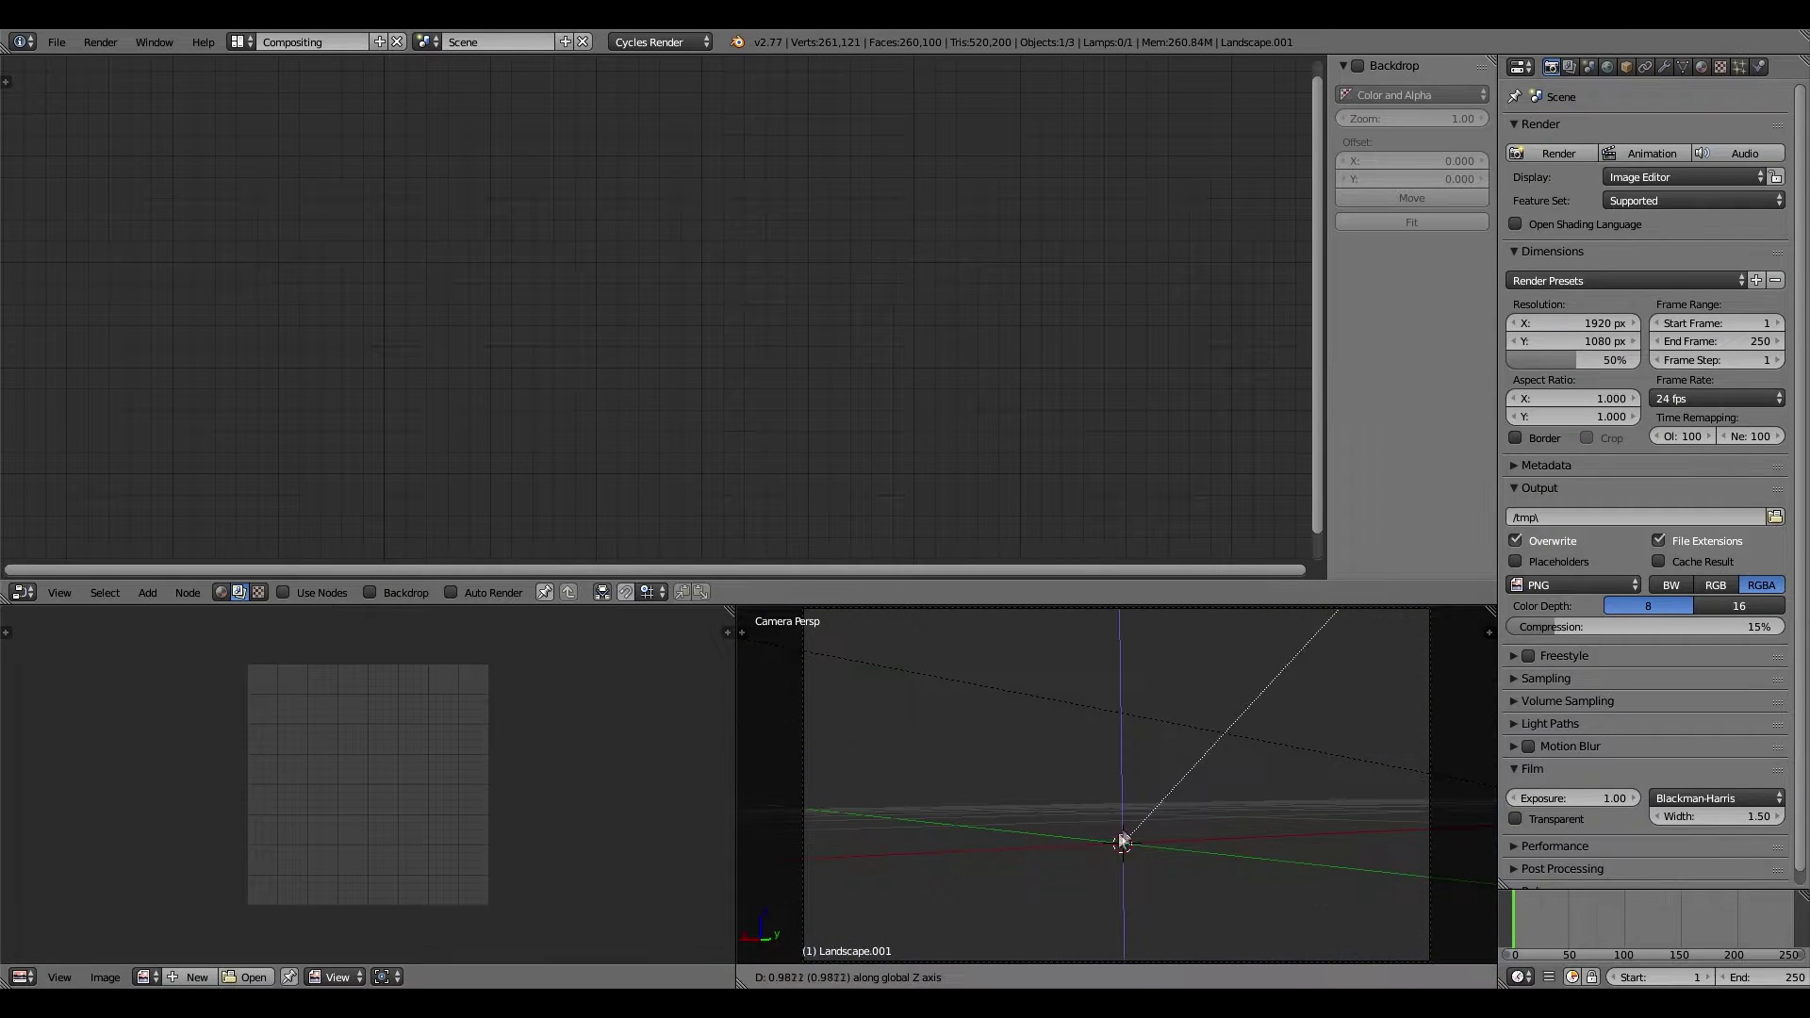
click(1702, 66)
click(1640, 185)
click(1788, 328)
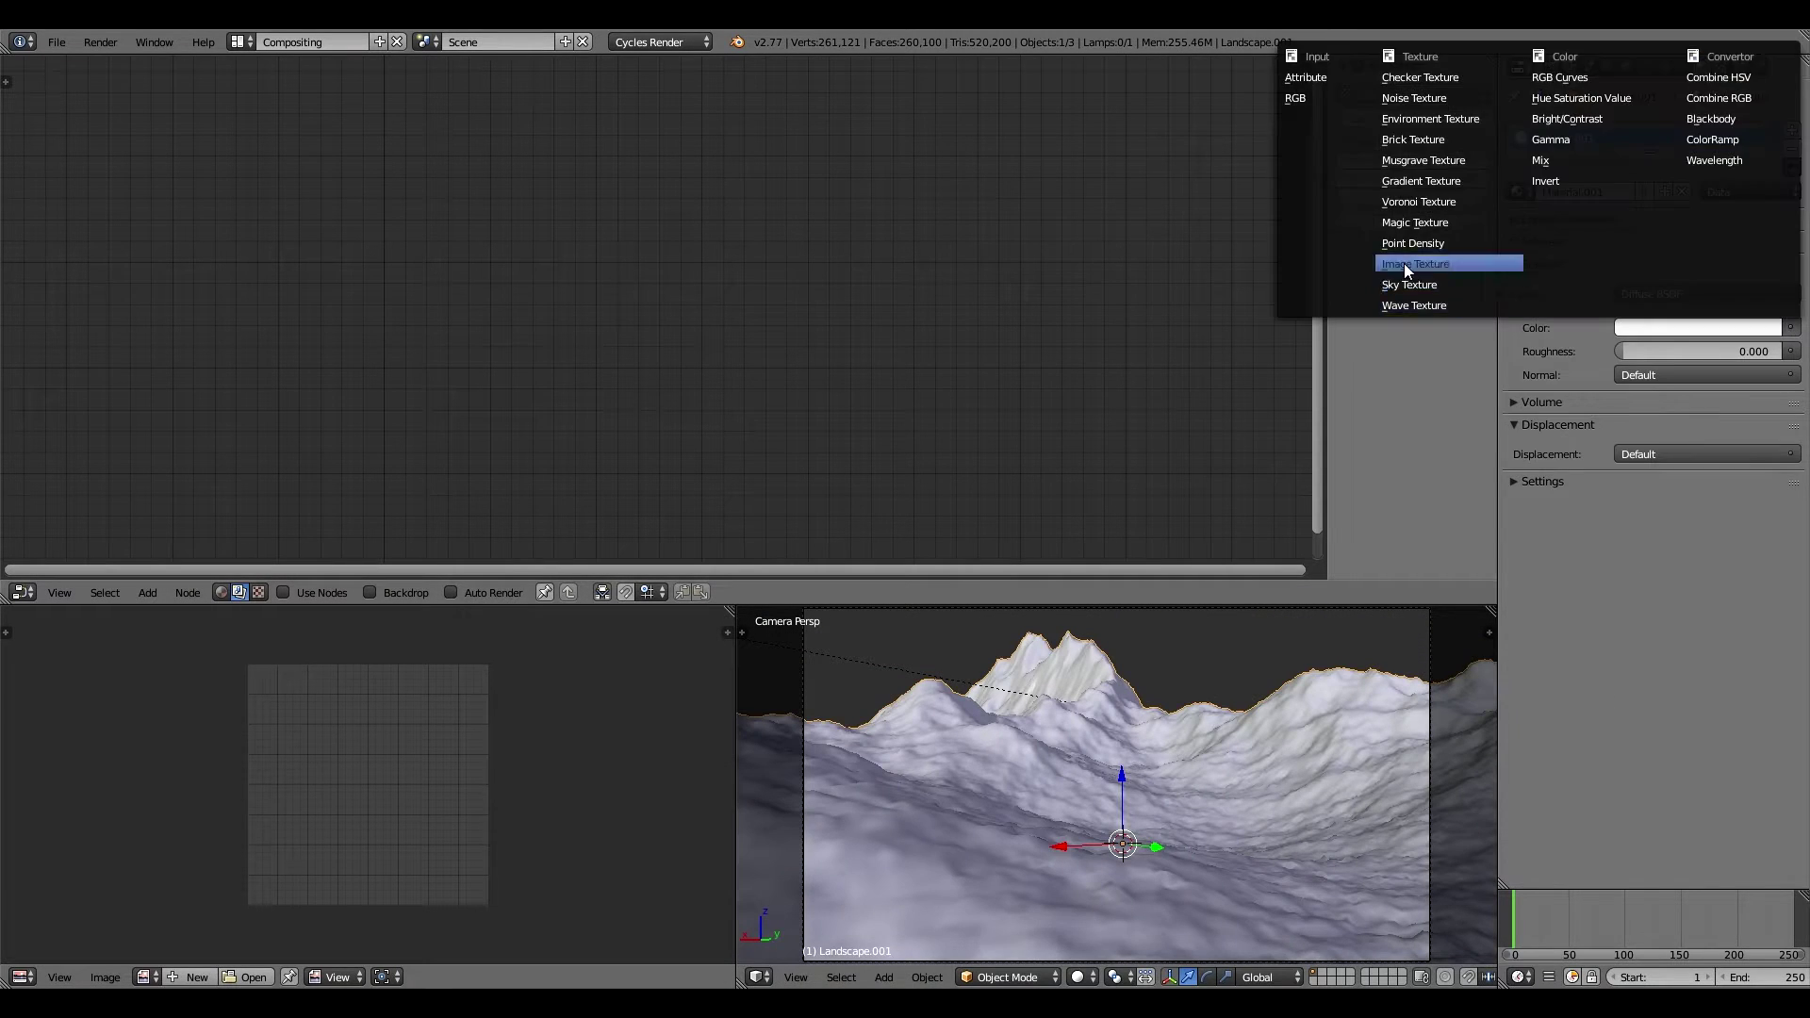
click(1404, 263)
double_click(283, 180)
click(1475, 381)
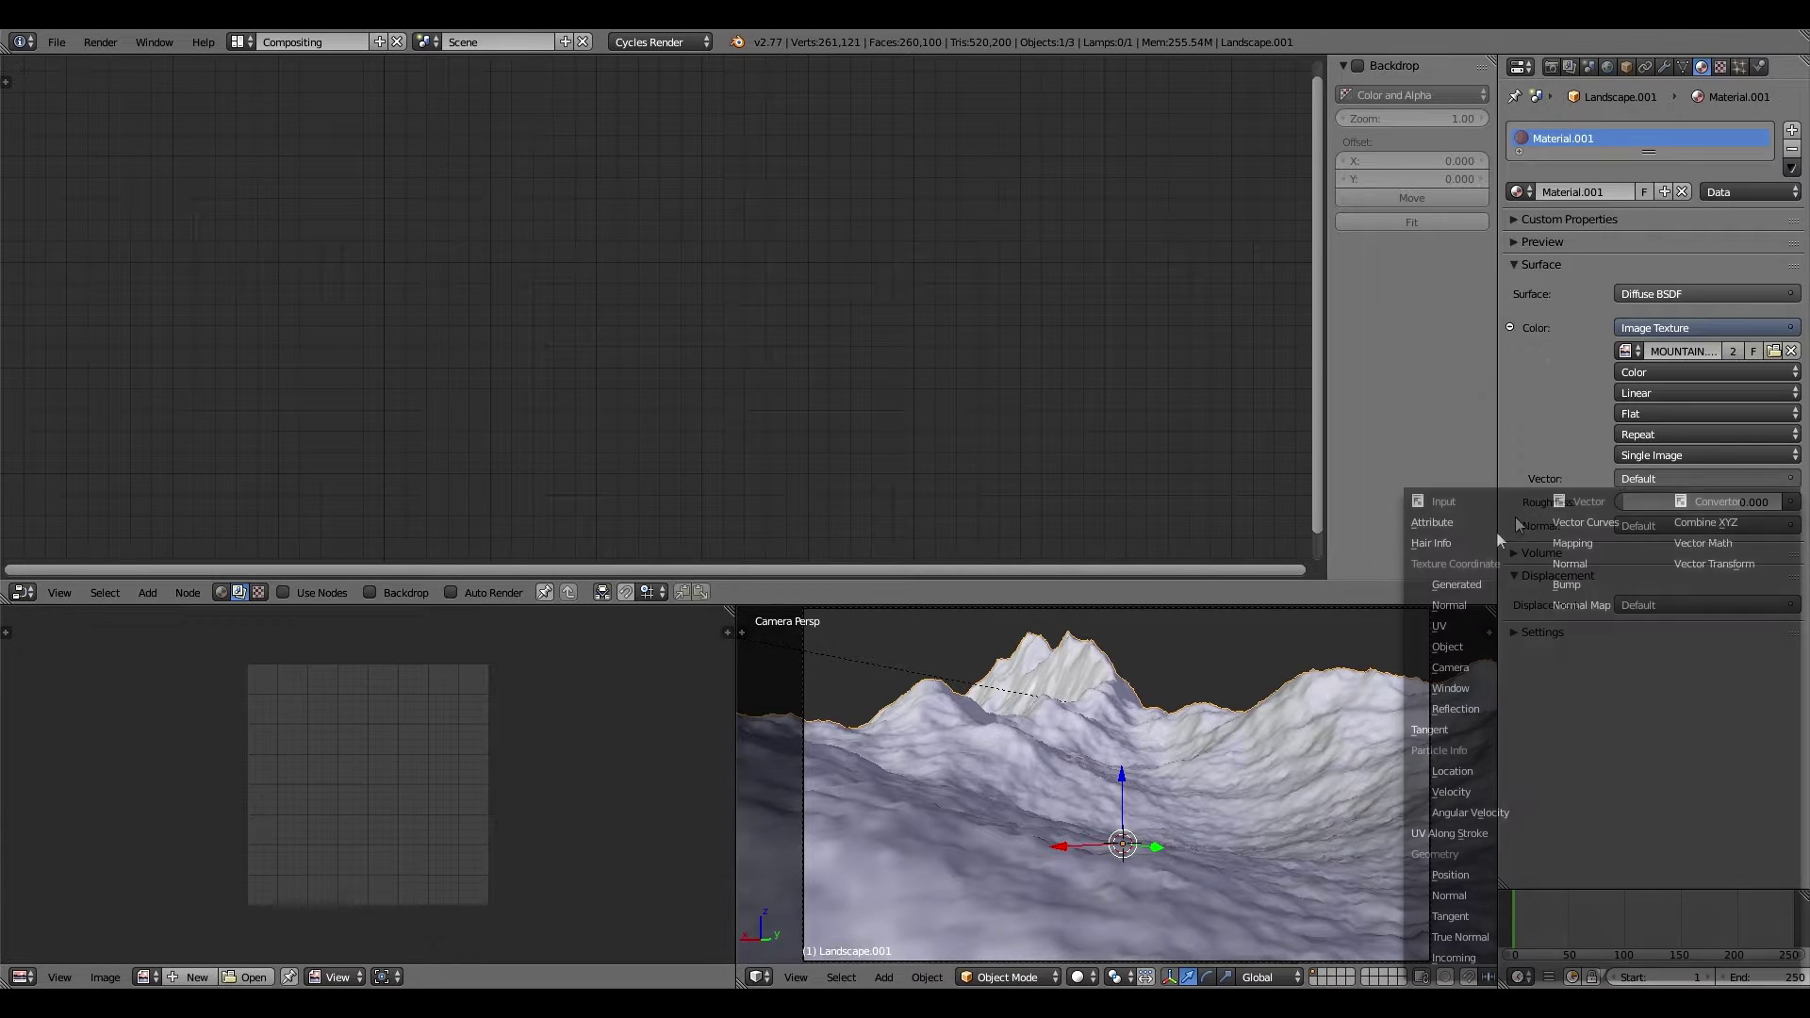
click(1514, 517)
Show the textured viewport and enable compositing Use Nodes with Backdrop.
click(1078, 977)
click(1119, 842)
scroll(1119, 842, down, 1)
click(282, 592)
click(369, 592)
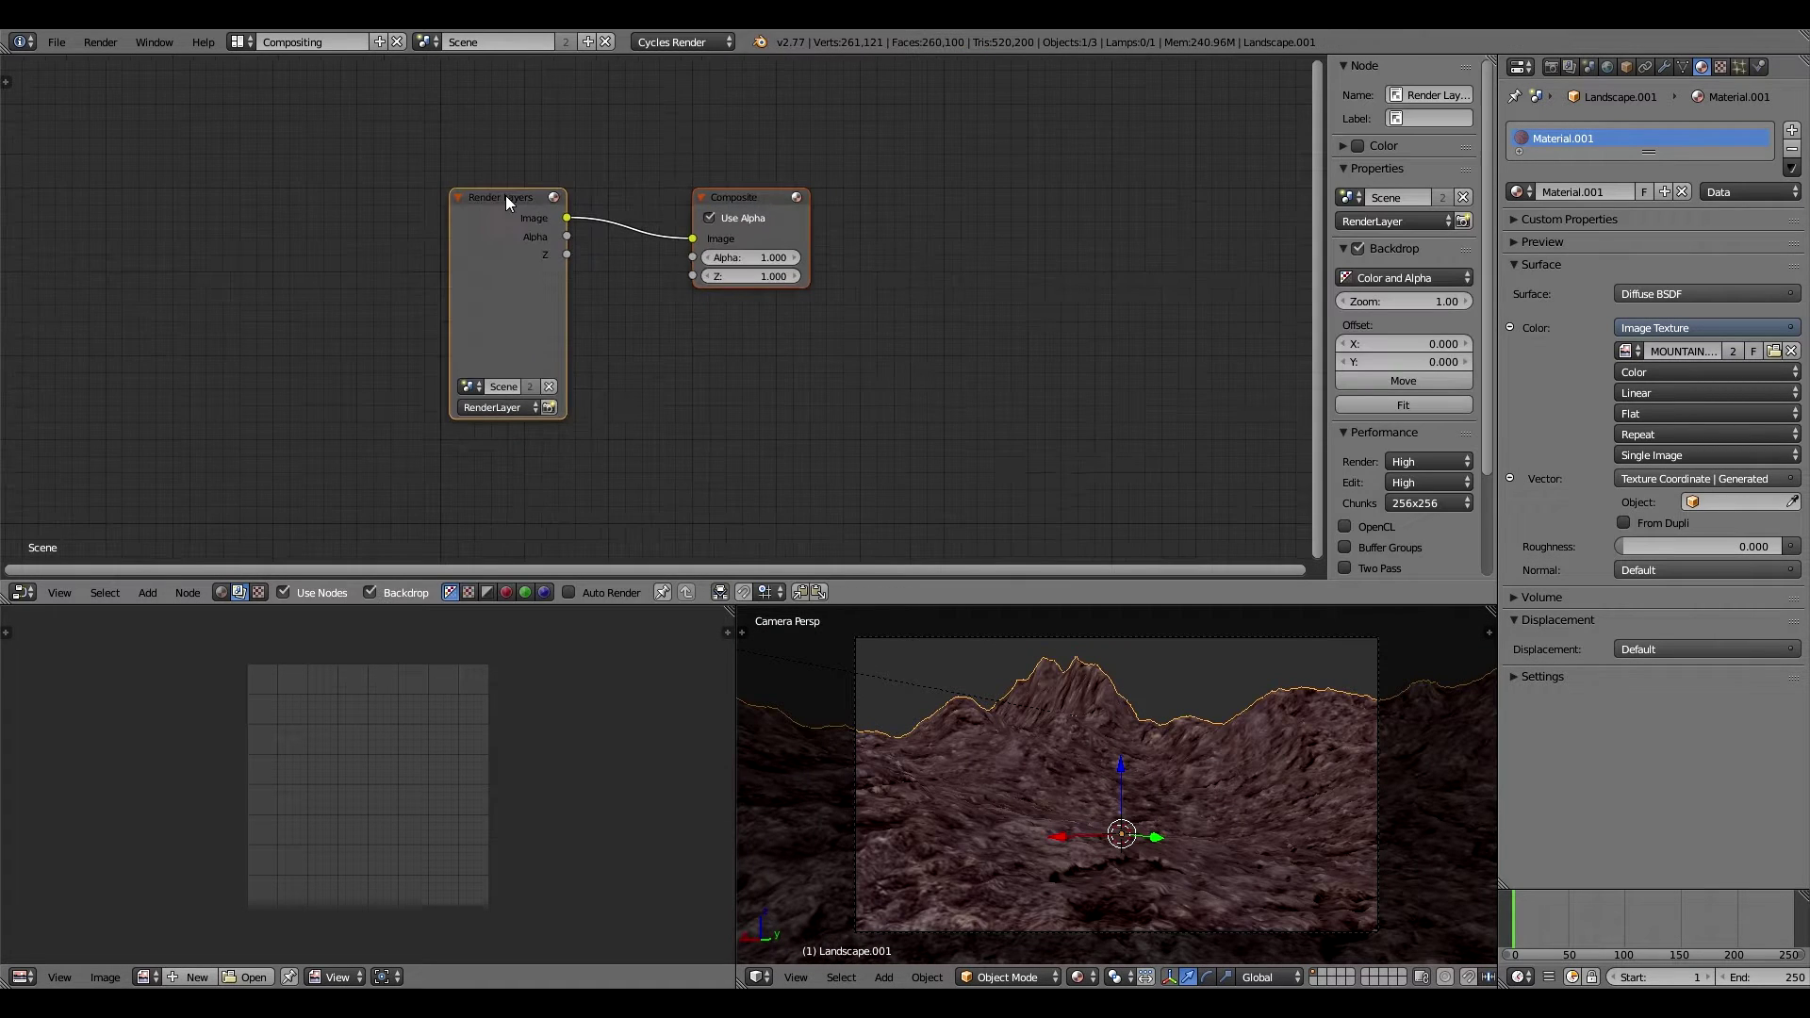
drag(505, 195, 451, 191)
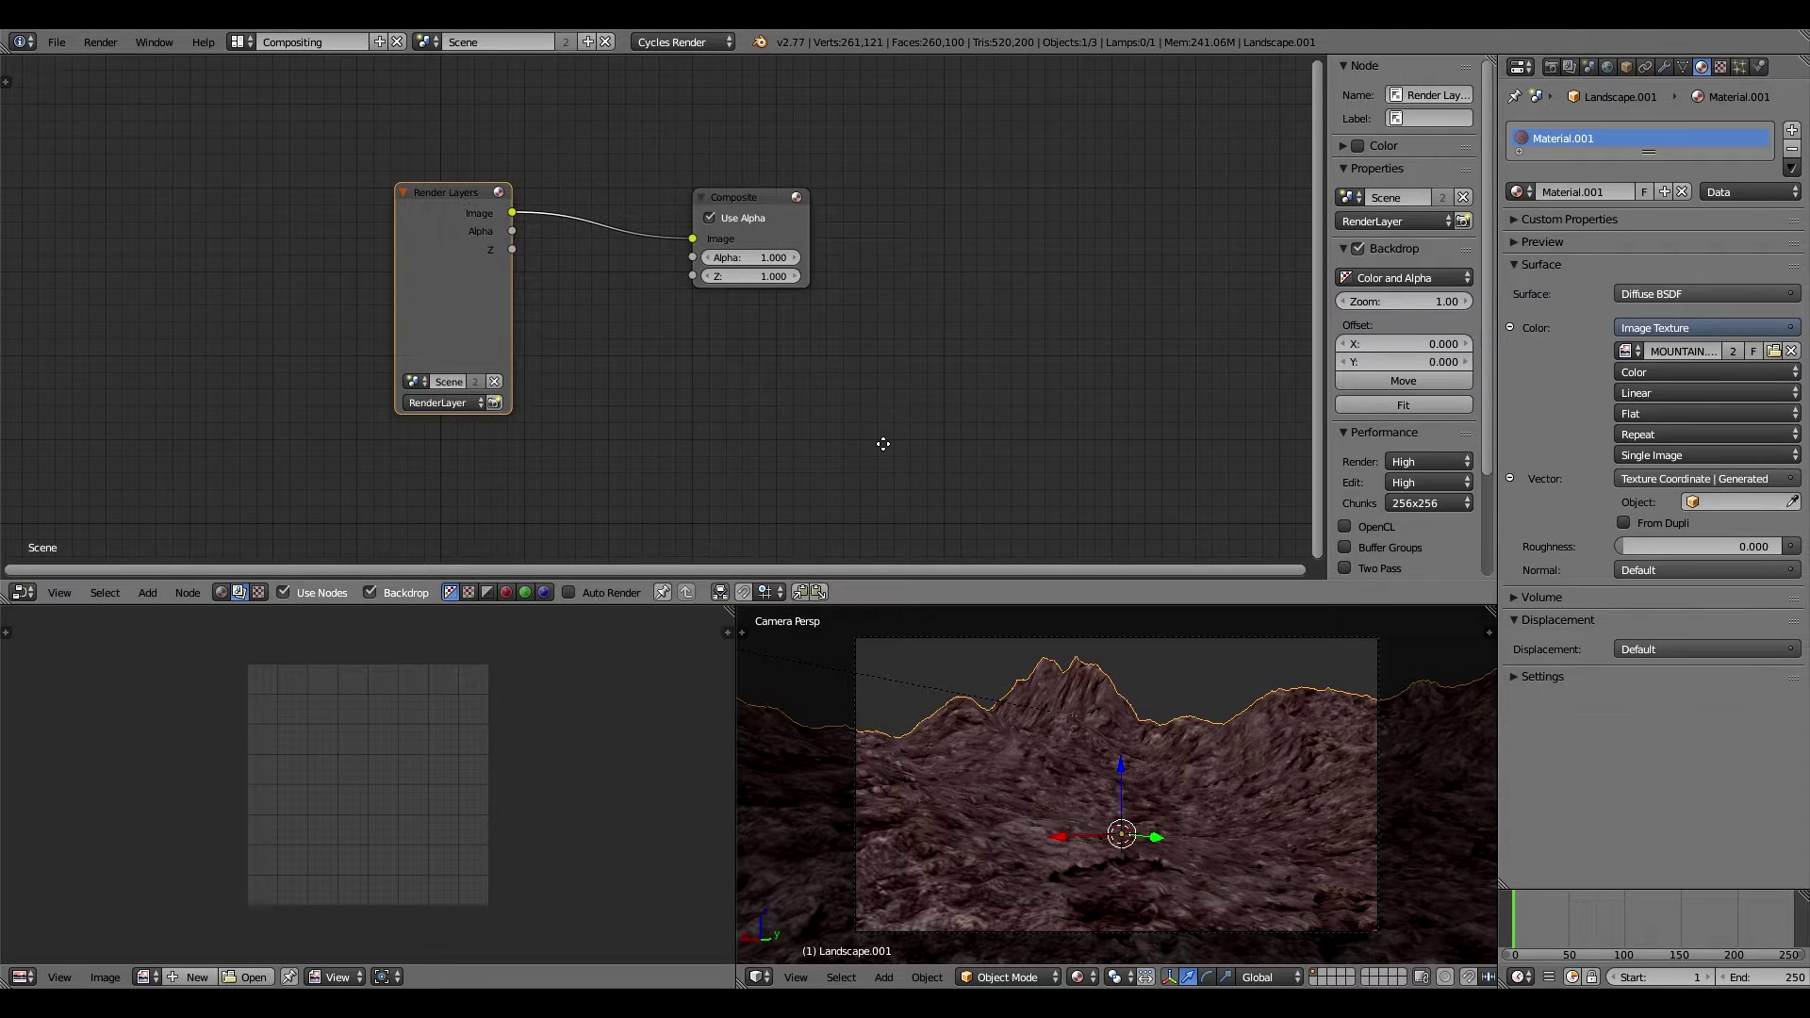
middle_drag(865, 405, 780, 378)
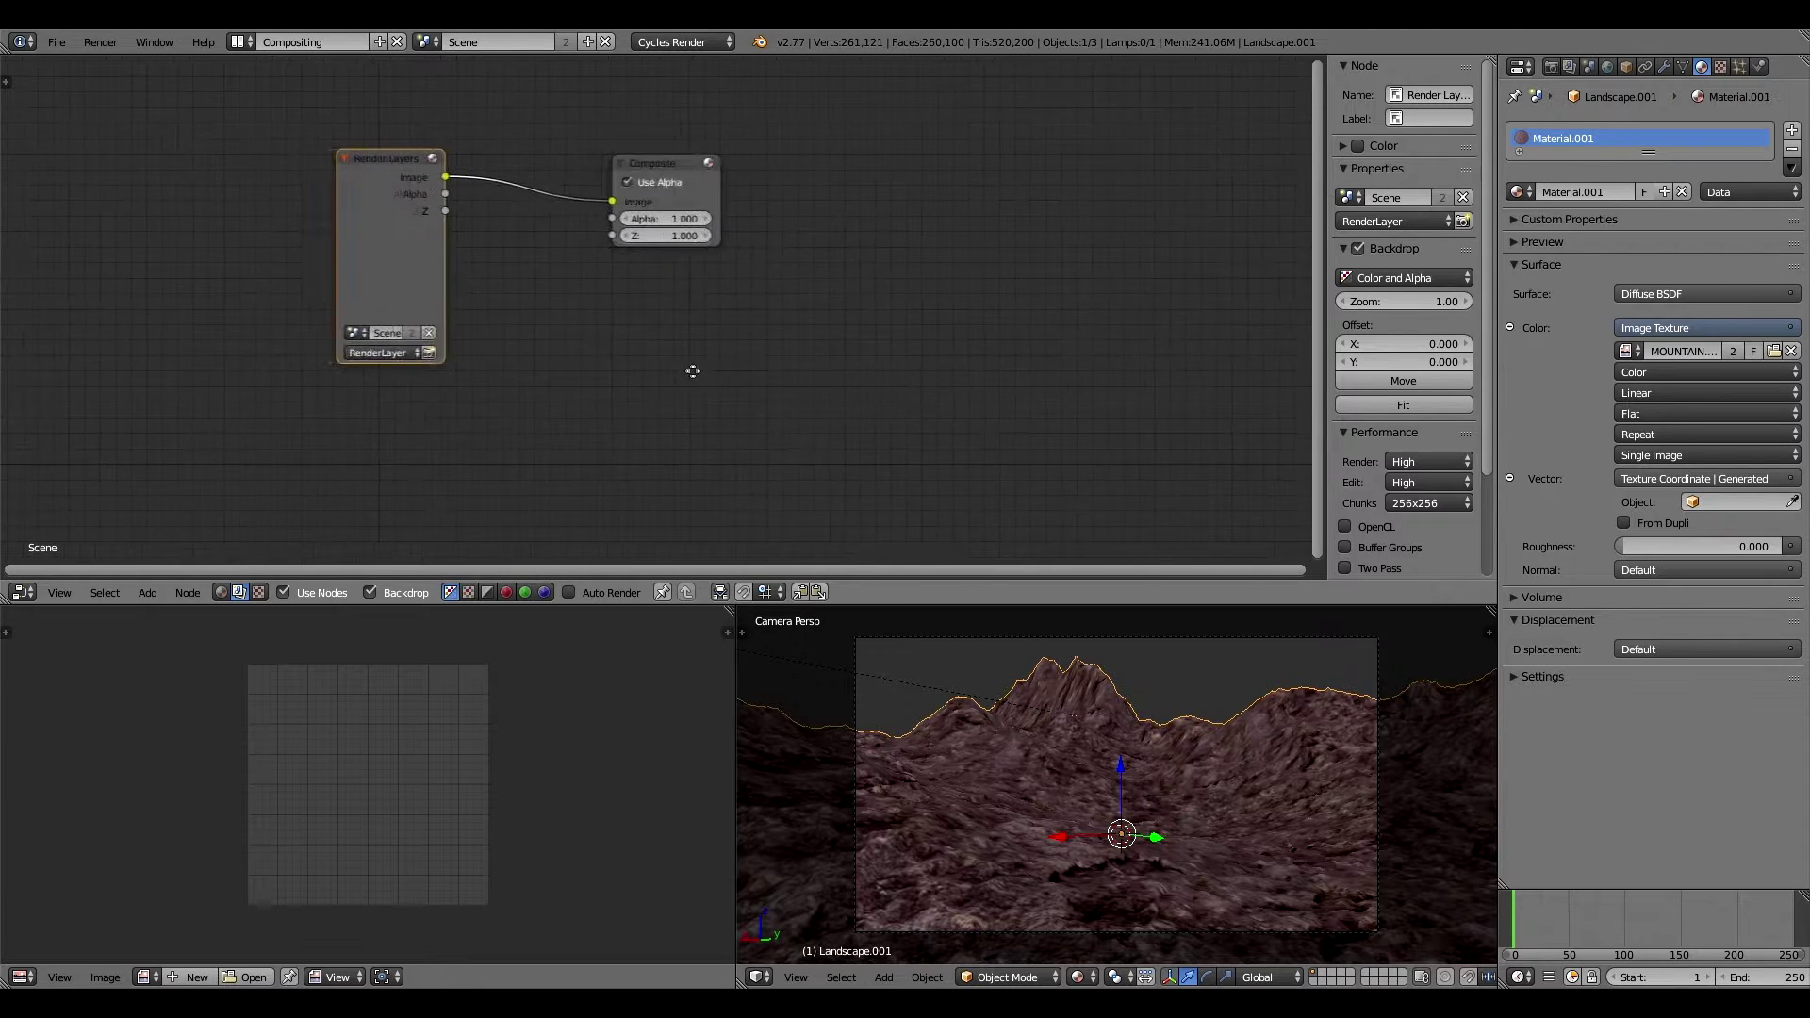
key(shift+a)
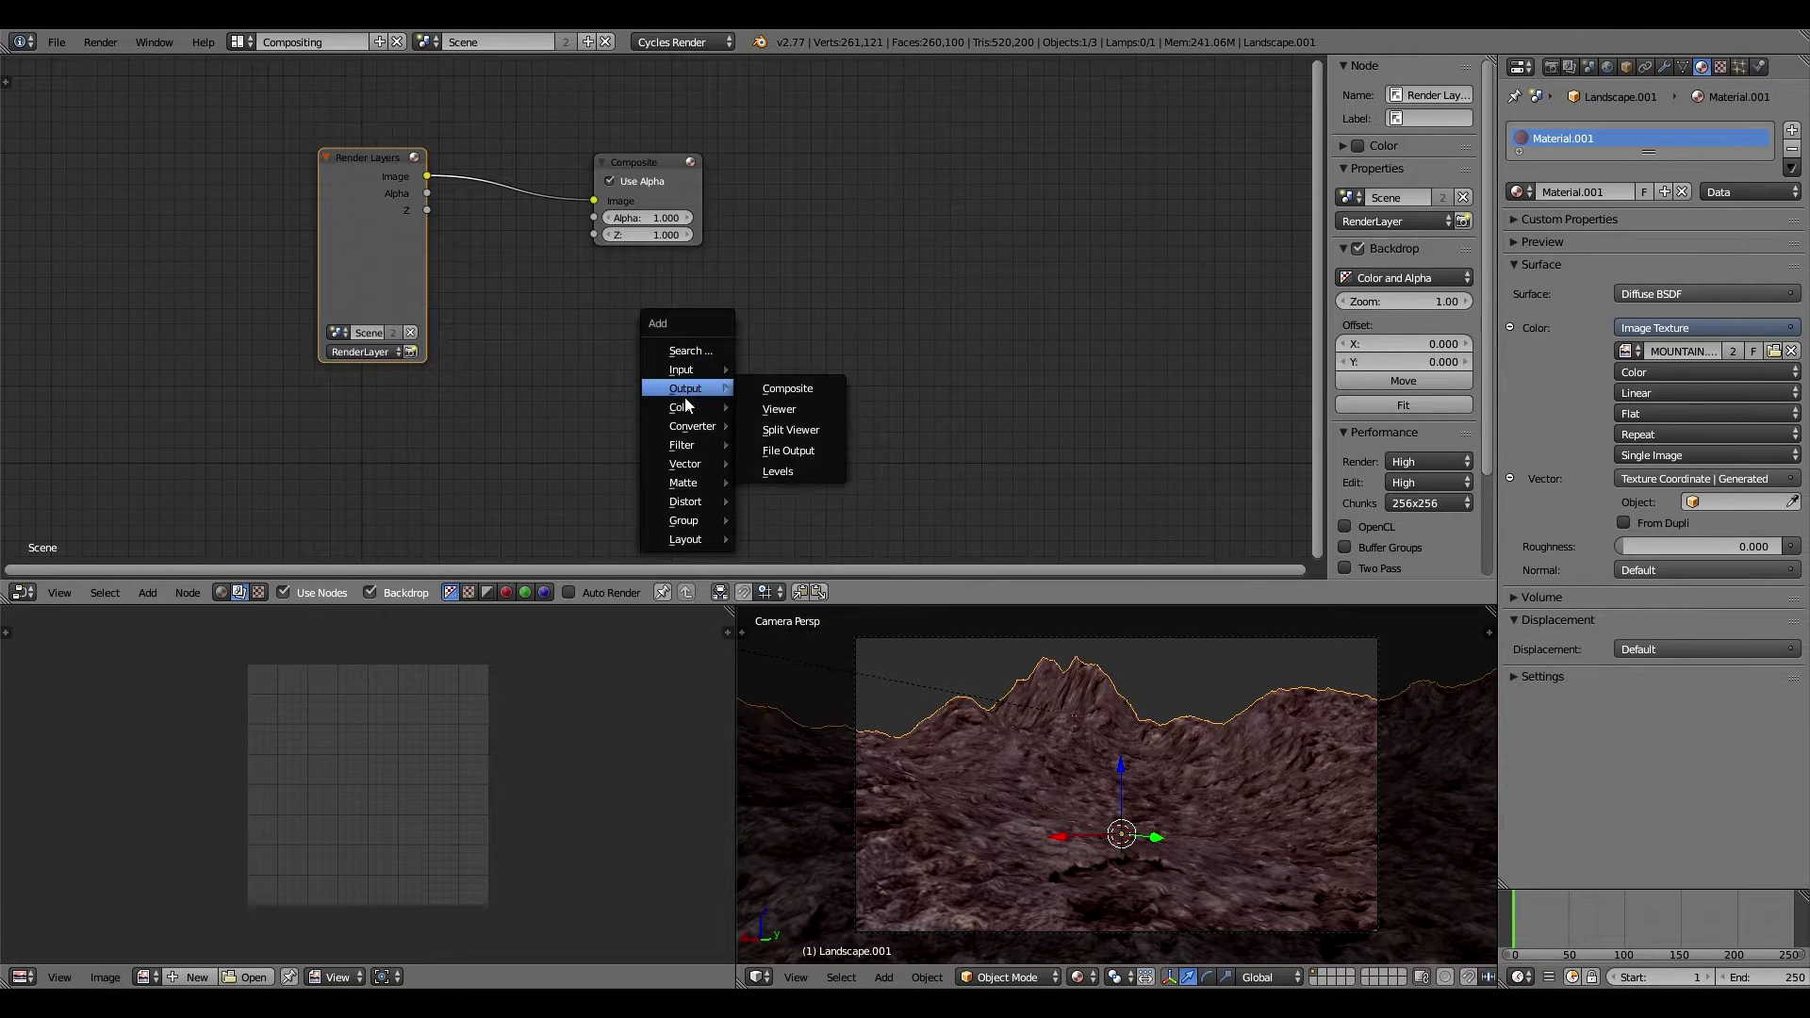
click(221, 592)
Rearrange the material nodes and add a Glossy BSDF node.
drag(801, 223, 1018, 198)
drag(443, 223, 533, 192)
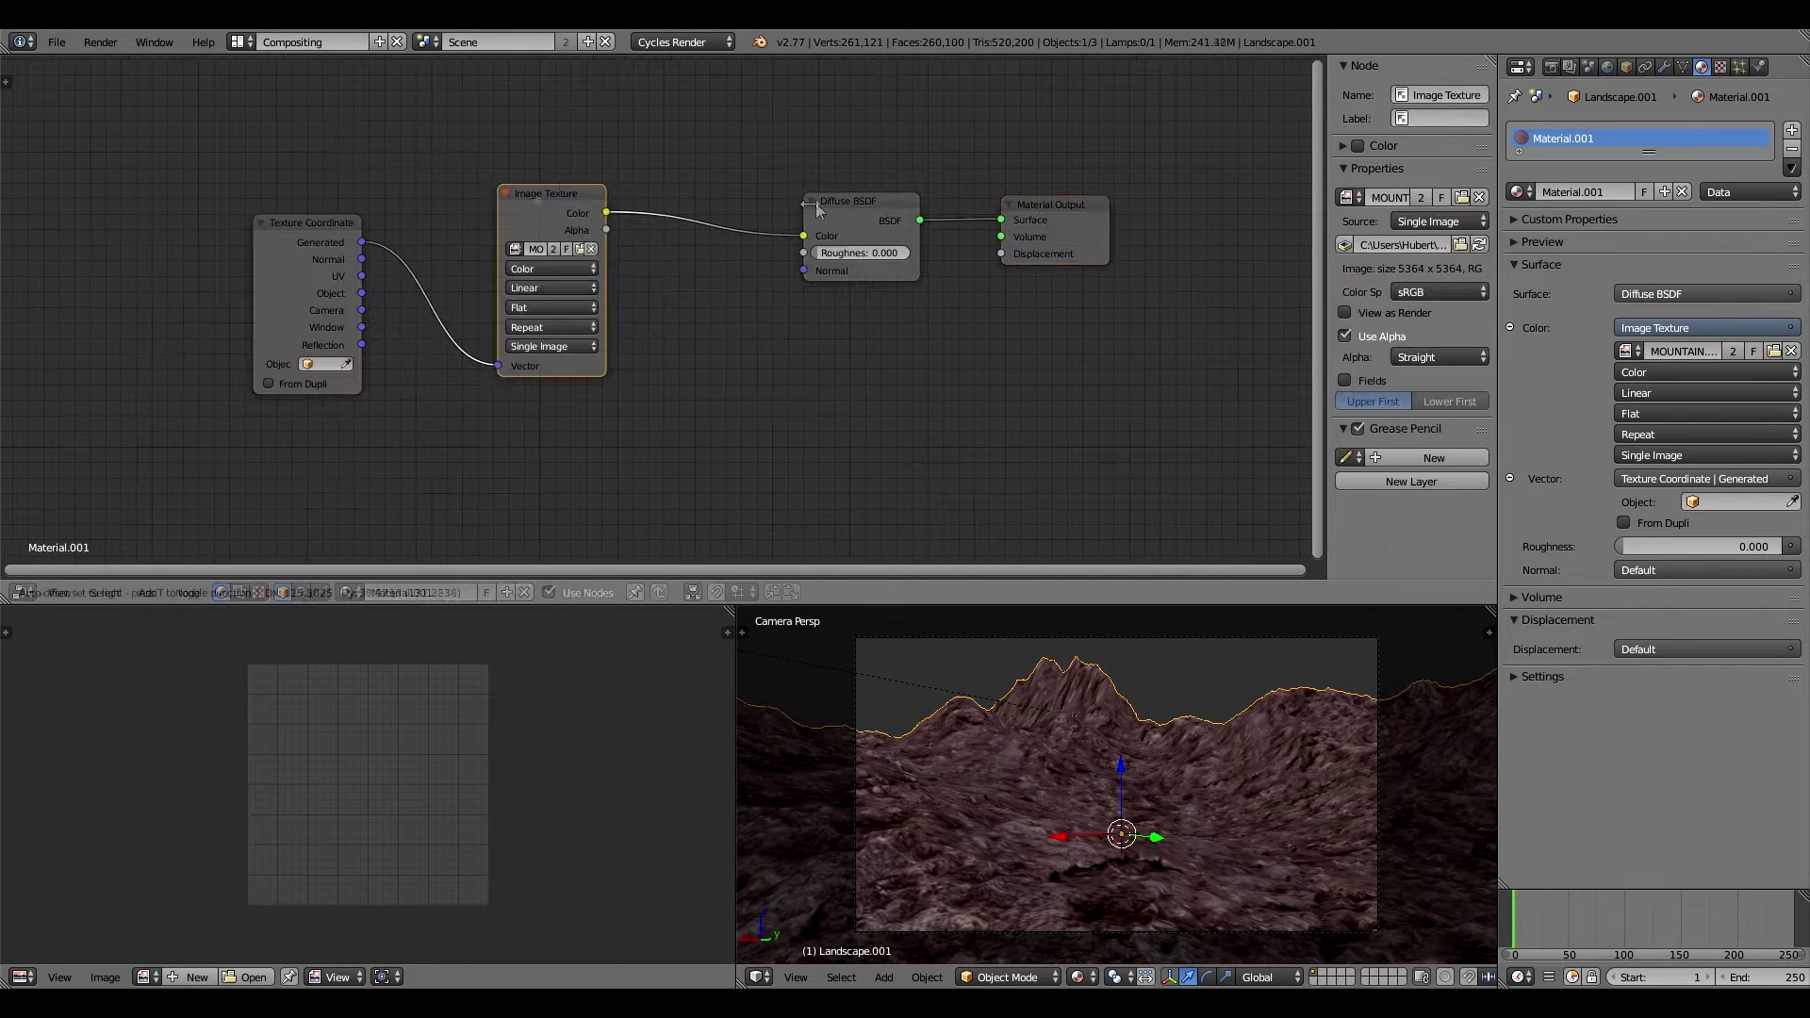
drag(848, 193, 726, 188)
key(shift+a)
click(836, 476)
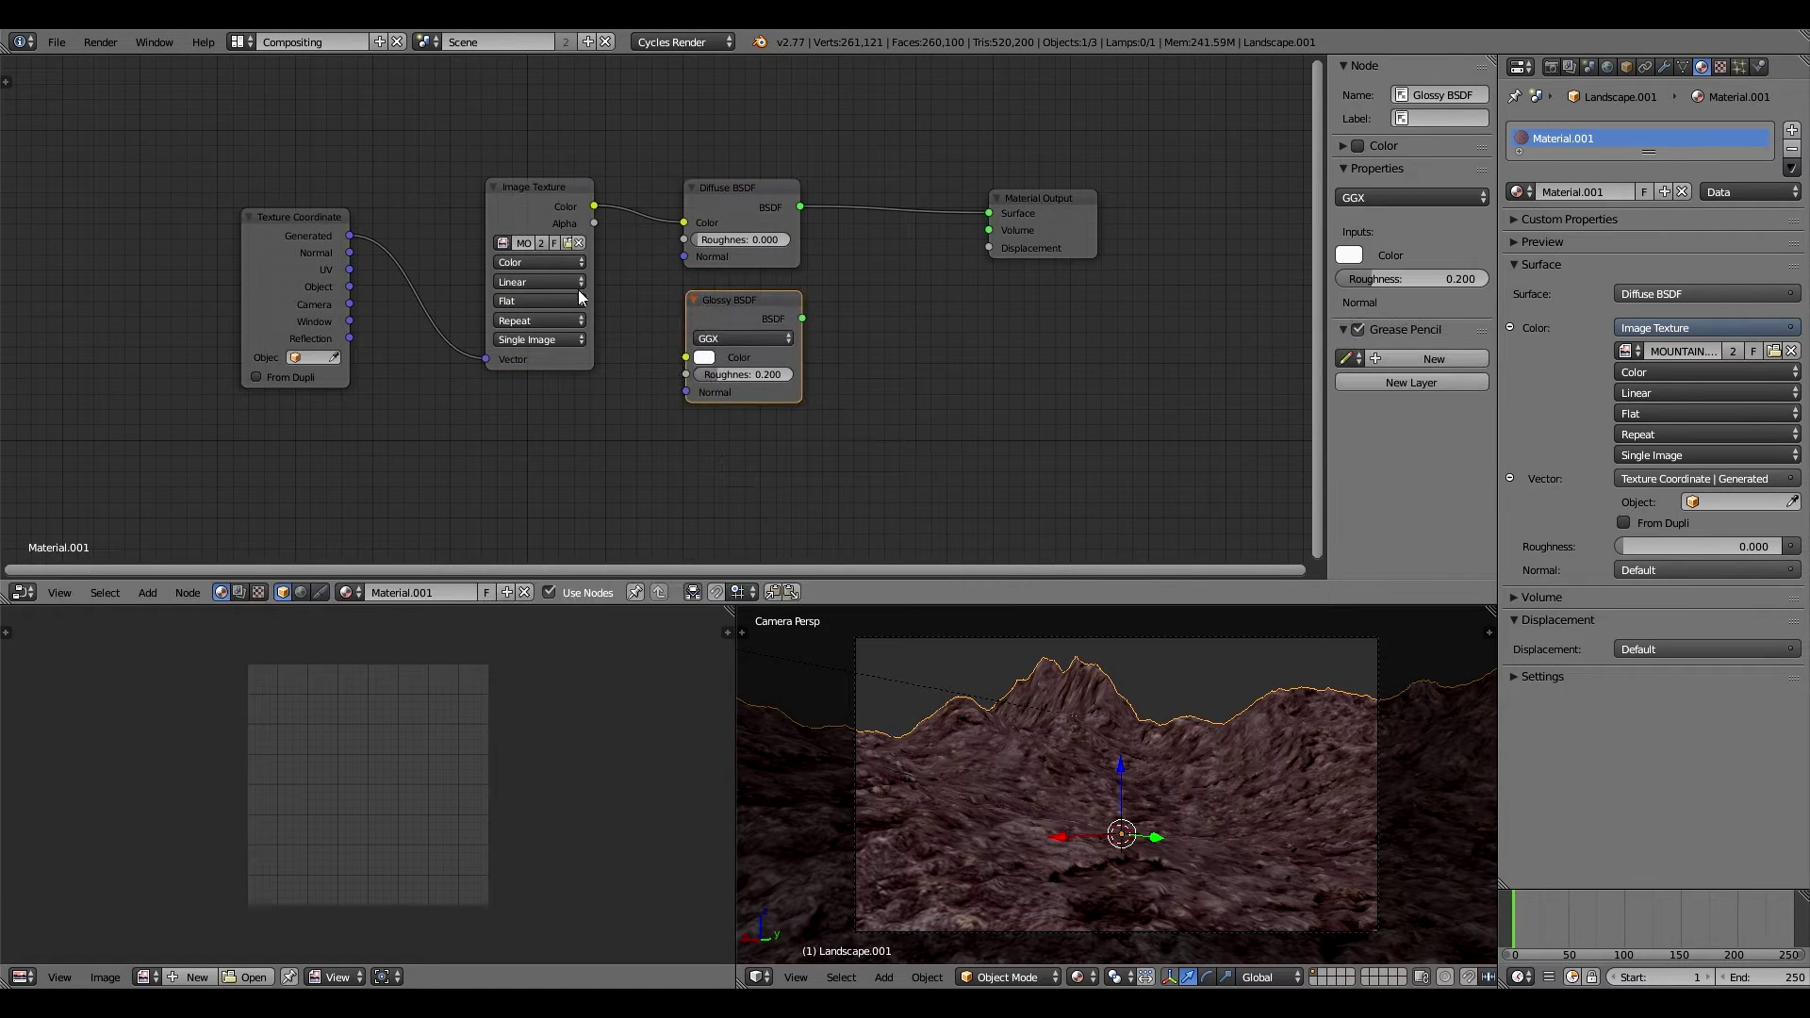
Multiply the mountain image colour through a Math node into the Material Output Displacement.
drag(283, 223, 138, 197)
key(shift+a)
click(566, 350)
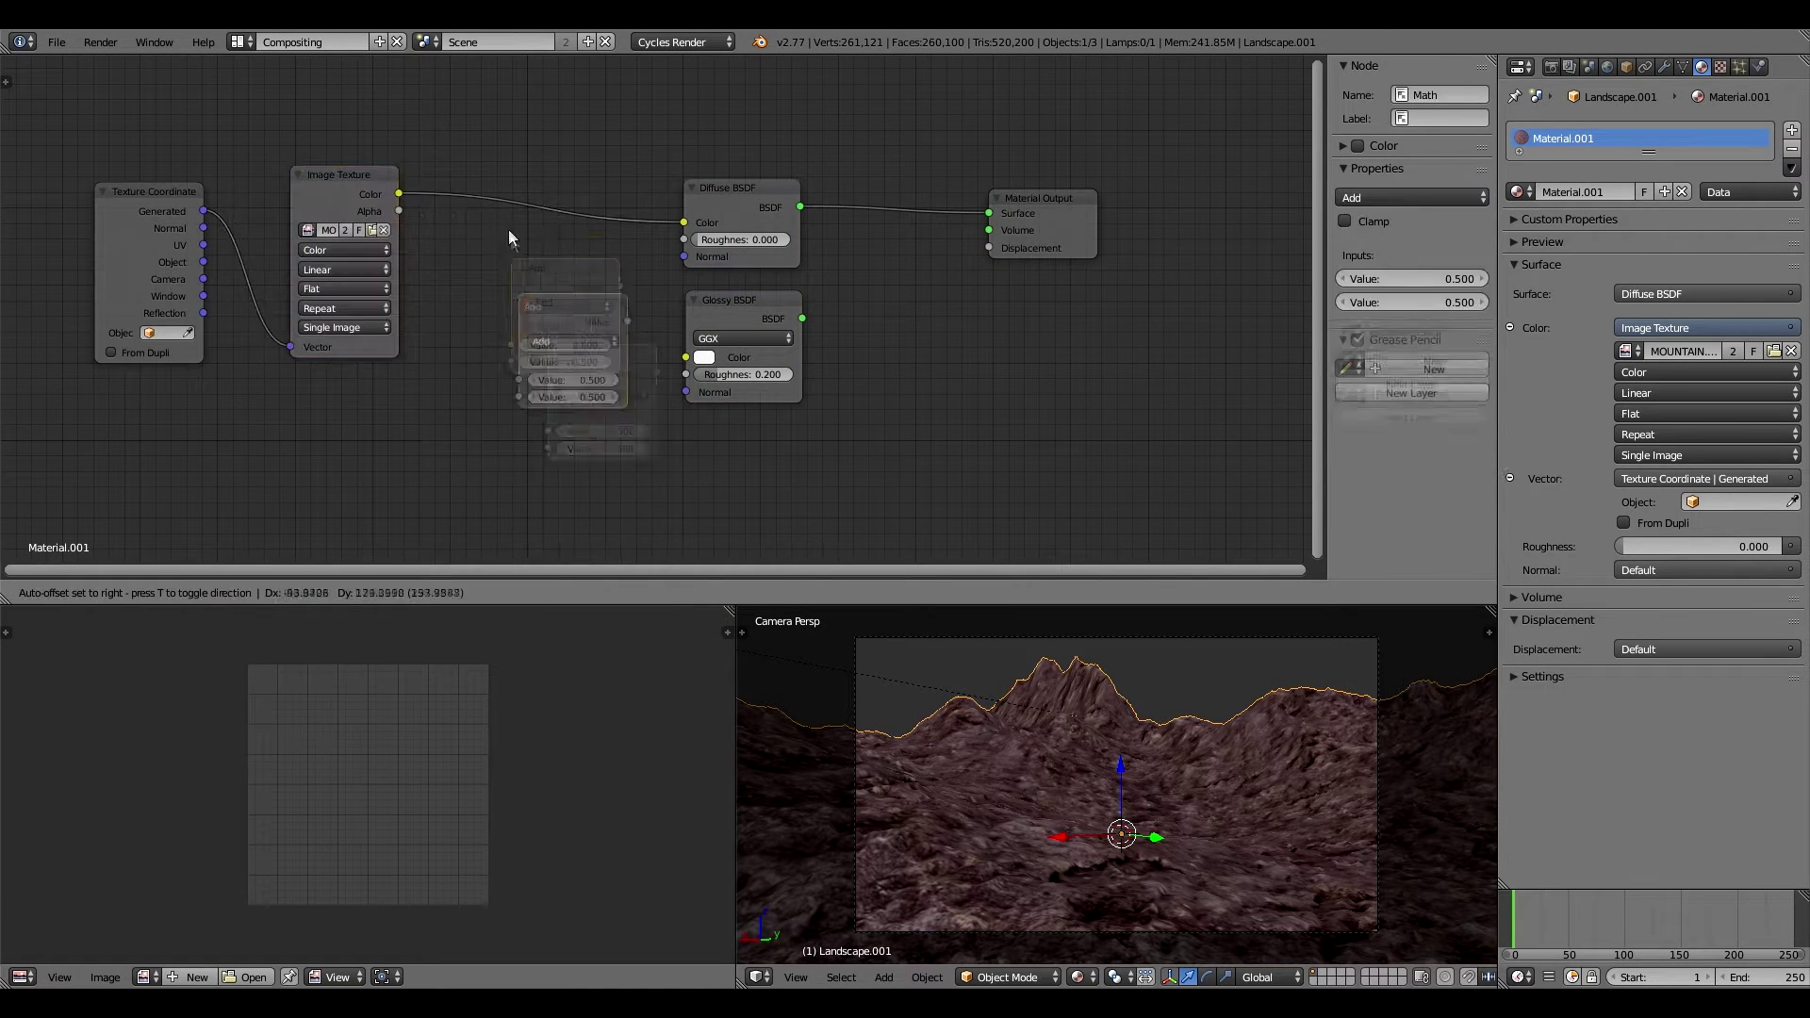
click(520, 121)
click(573, 166)
click(549, 262)
click(407, 292)
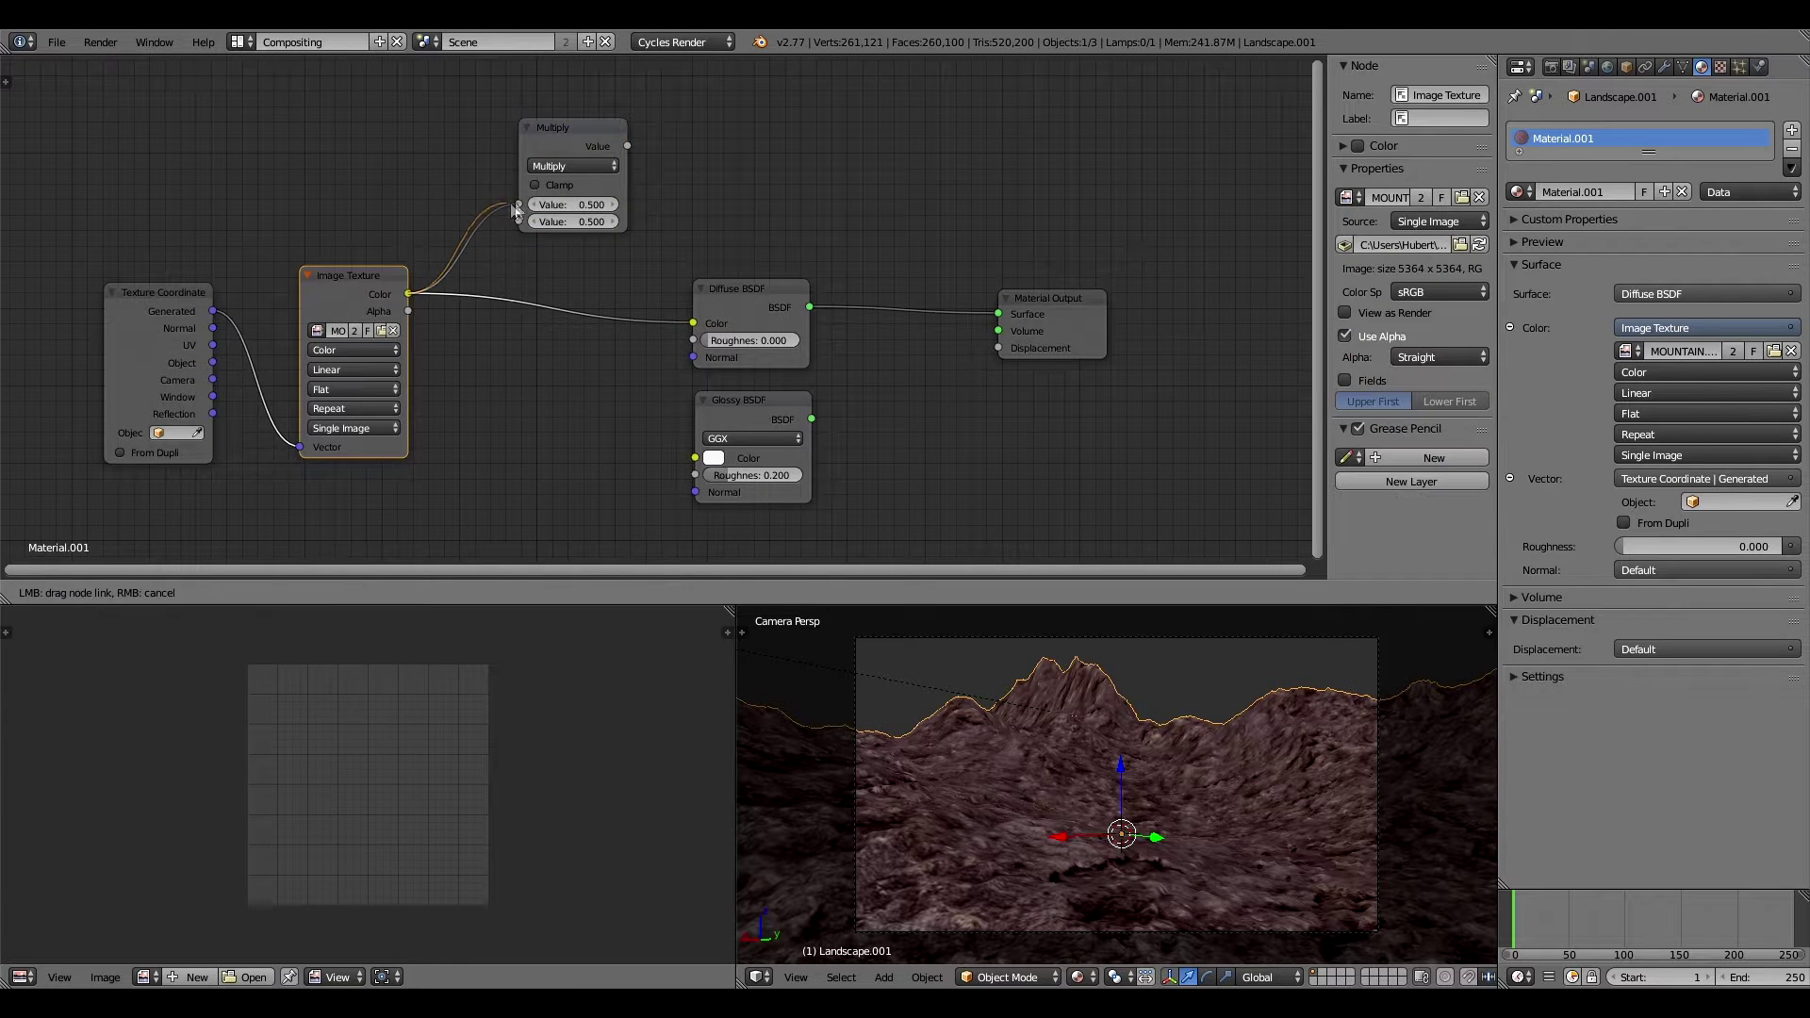
middle_drag(551, 418, 423, 387)
drag(912, 268, 928, 169)
drag(499, 115, 882, 218)
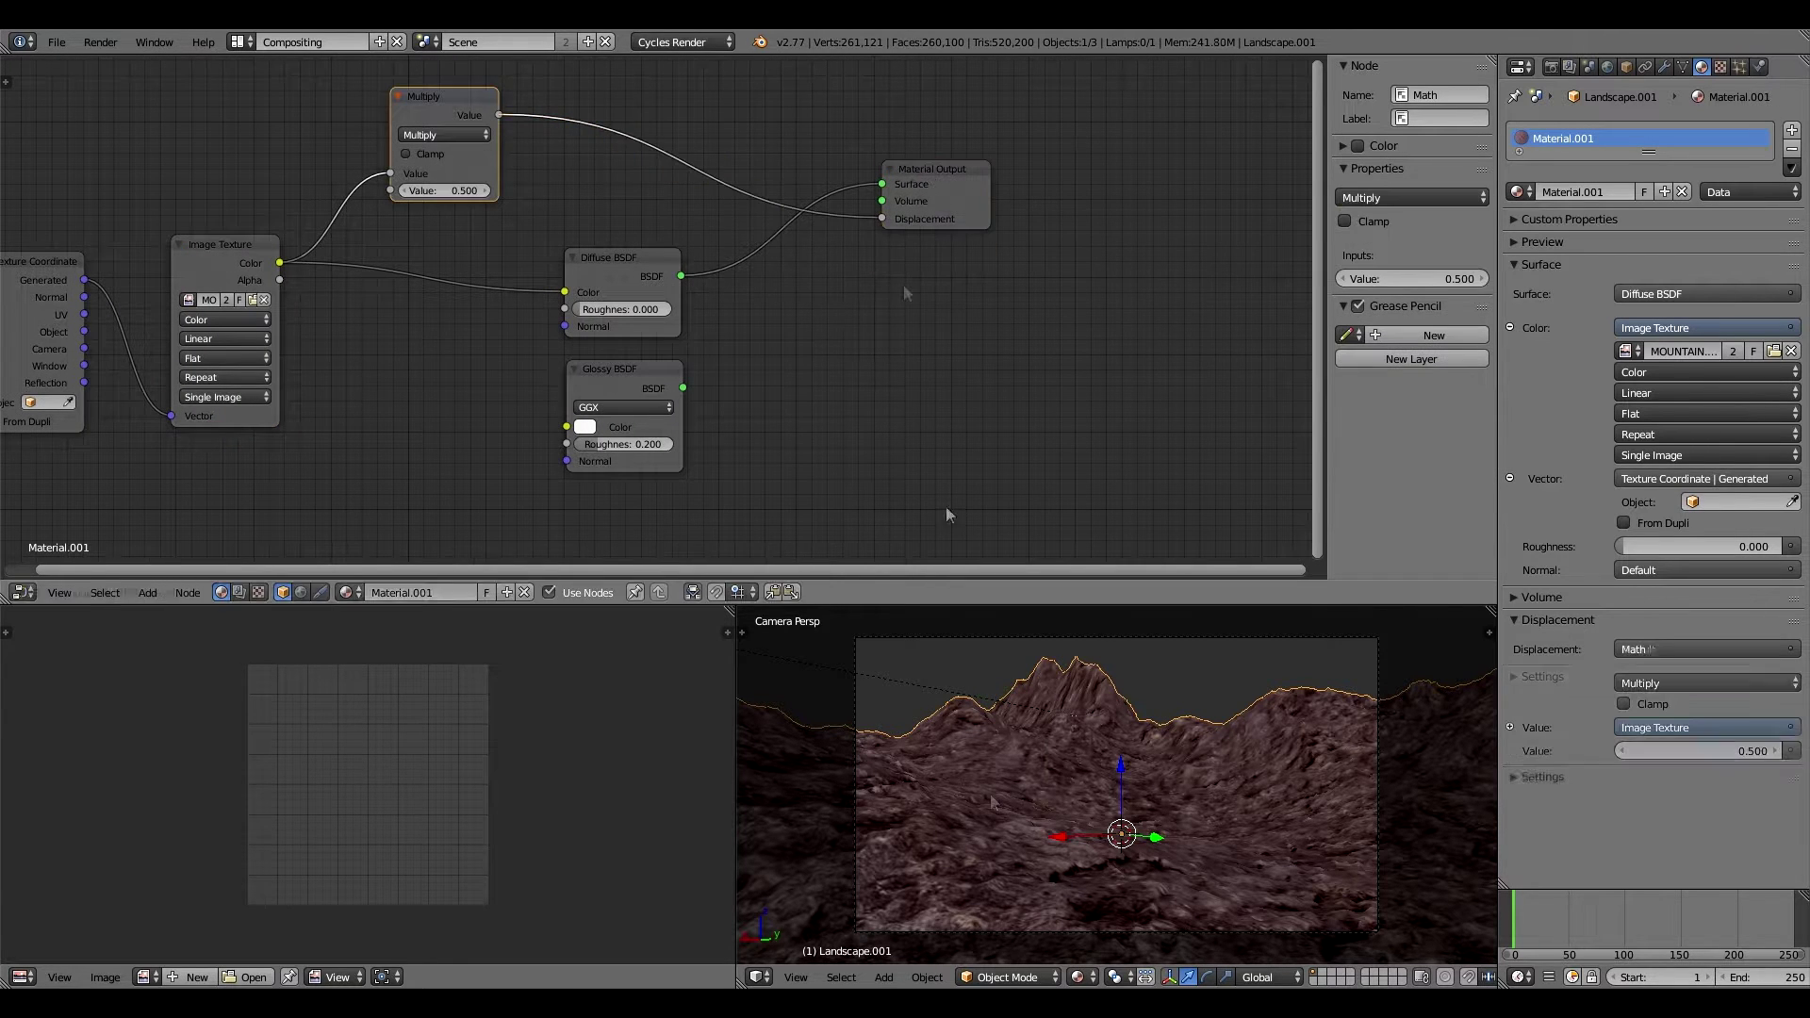
Mix the Diffuse and Glossy BSDFs through a Mix Shader node.
key(shift+a)
mouse_move(613, 256)
mouse_down()
mouse_move(608, 237)
mouse_move(795, 375)
mouse_up()
click(807, 287)
click(848, 358)
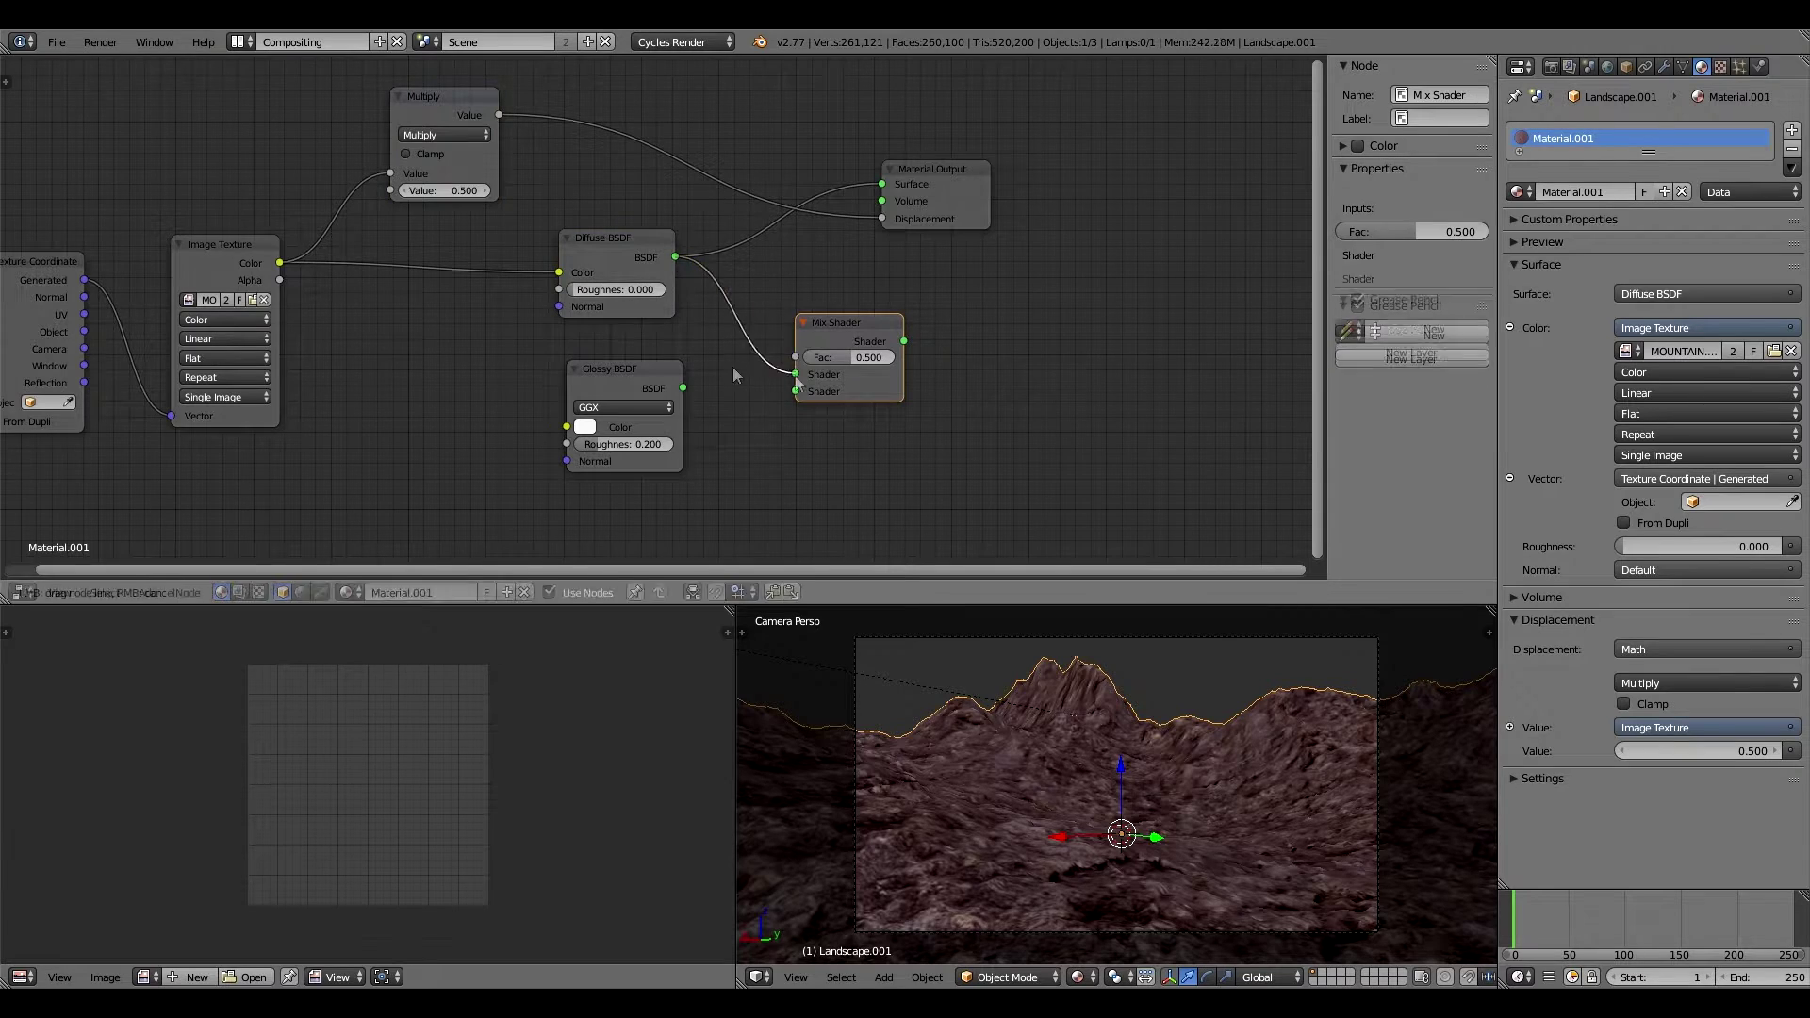
drag(683, 388, 831, 419)
middle_drag(833, 427, 827, 317)
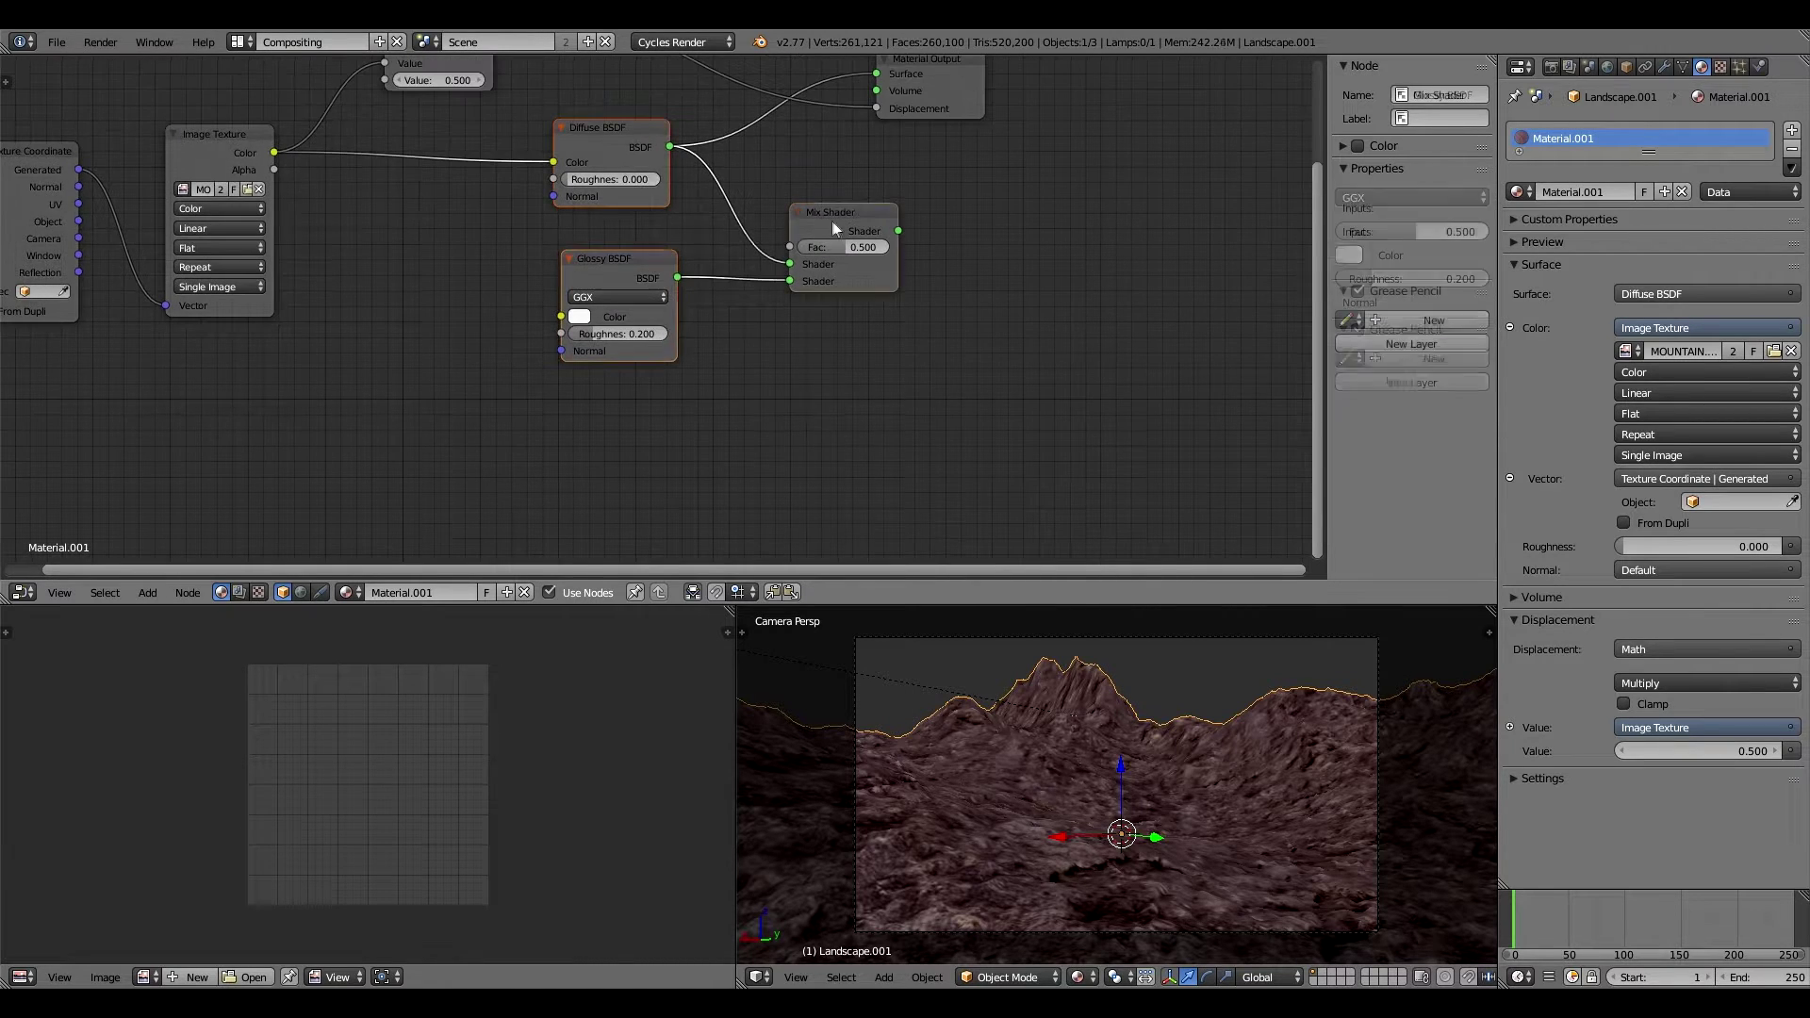
Duplicate the diffuse–glossy pair and join both mixes through a third Mix Shader, adjusting the upper factor.
key(shift+d)
click(792, 565)
key(shift+a)
click(950, 562)
click(943, 316)
drag(788, 170, 867, 312)
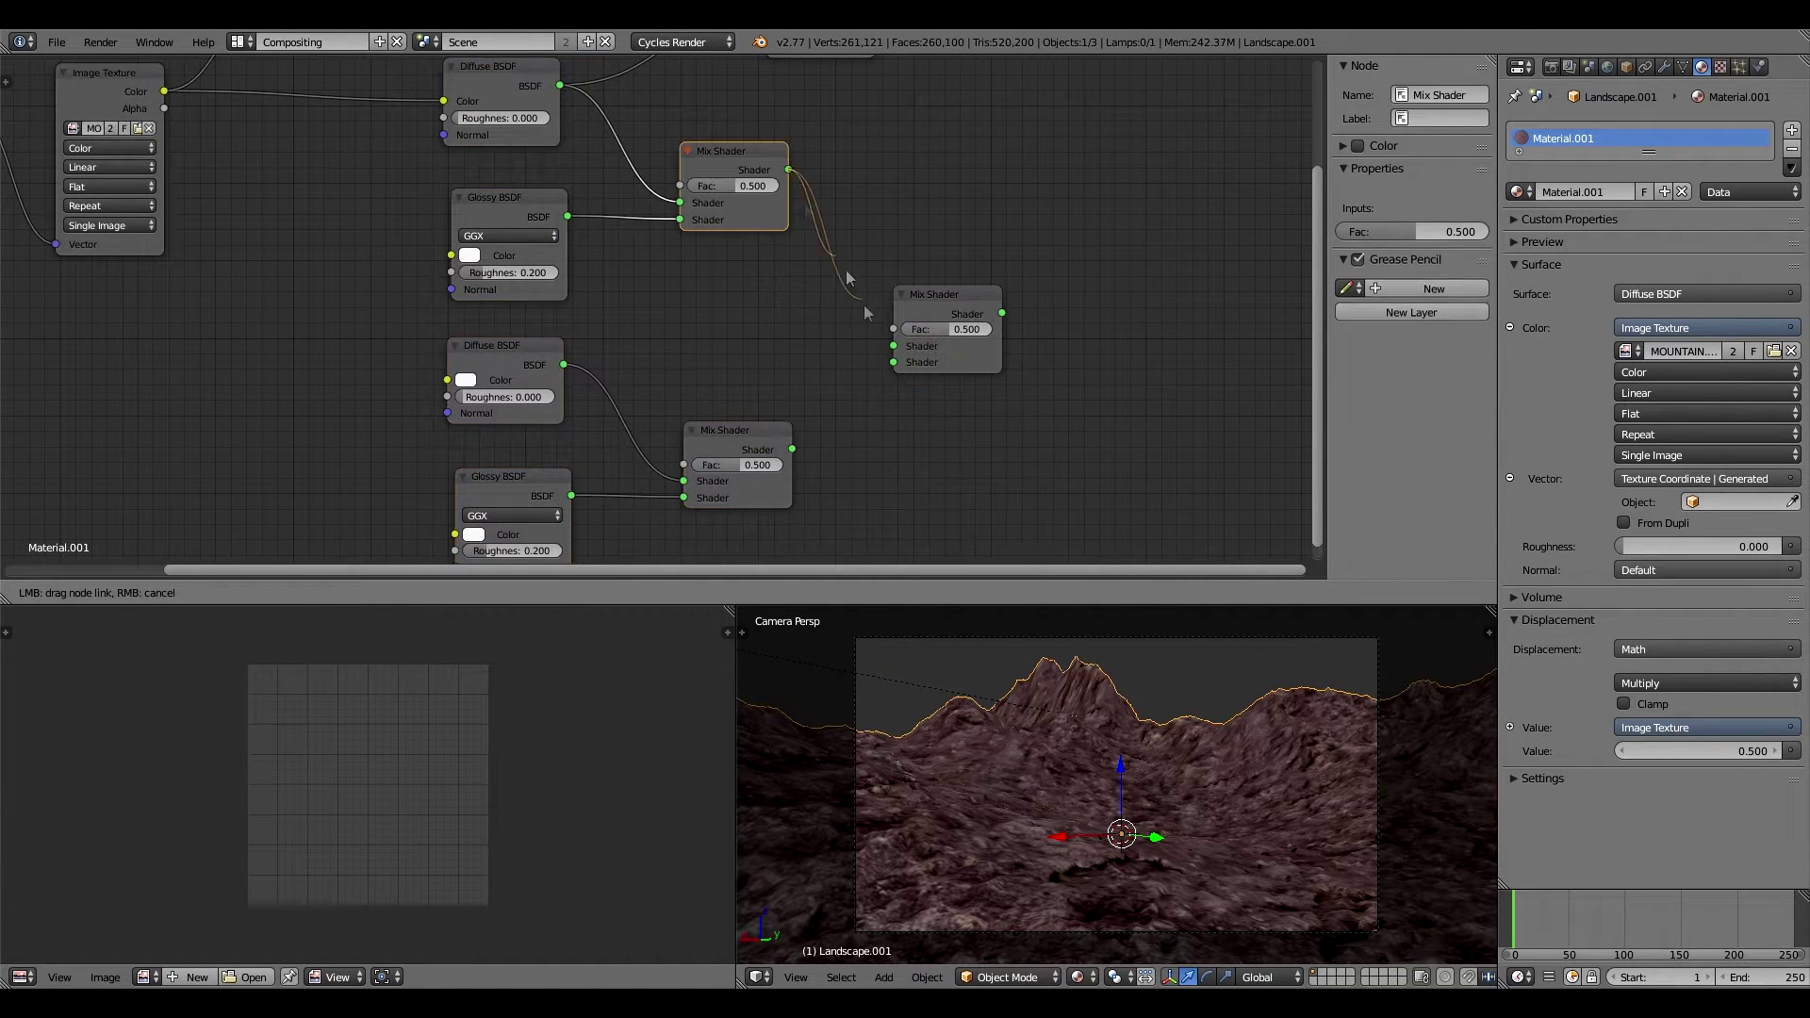
drag(869, 374, 892, 362)
middle_drag(893, 362, 741, 459)
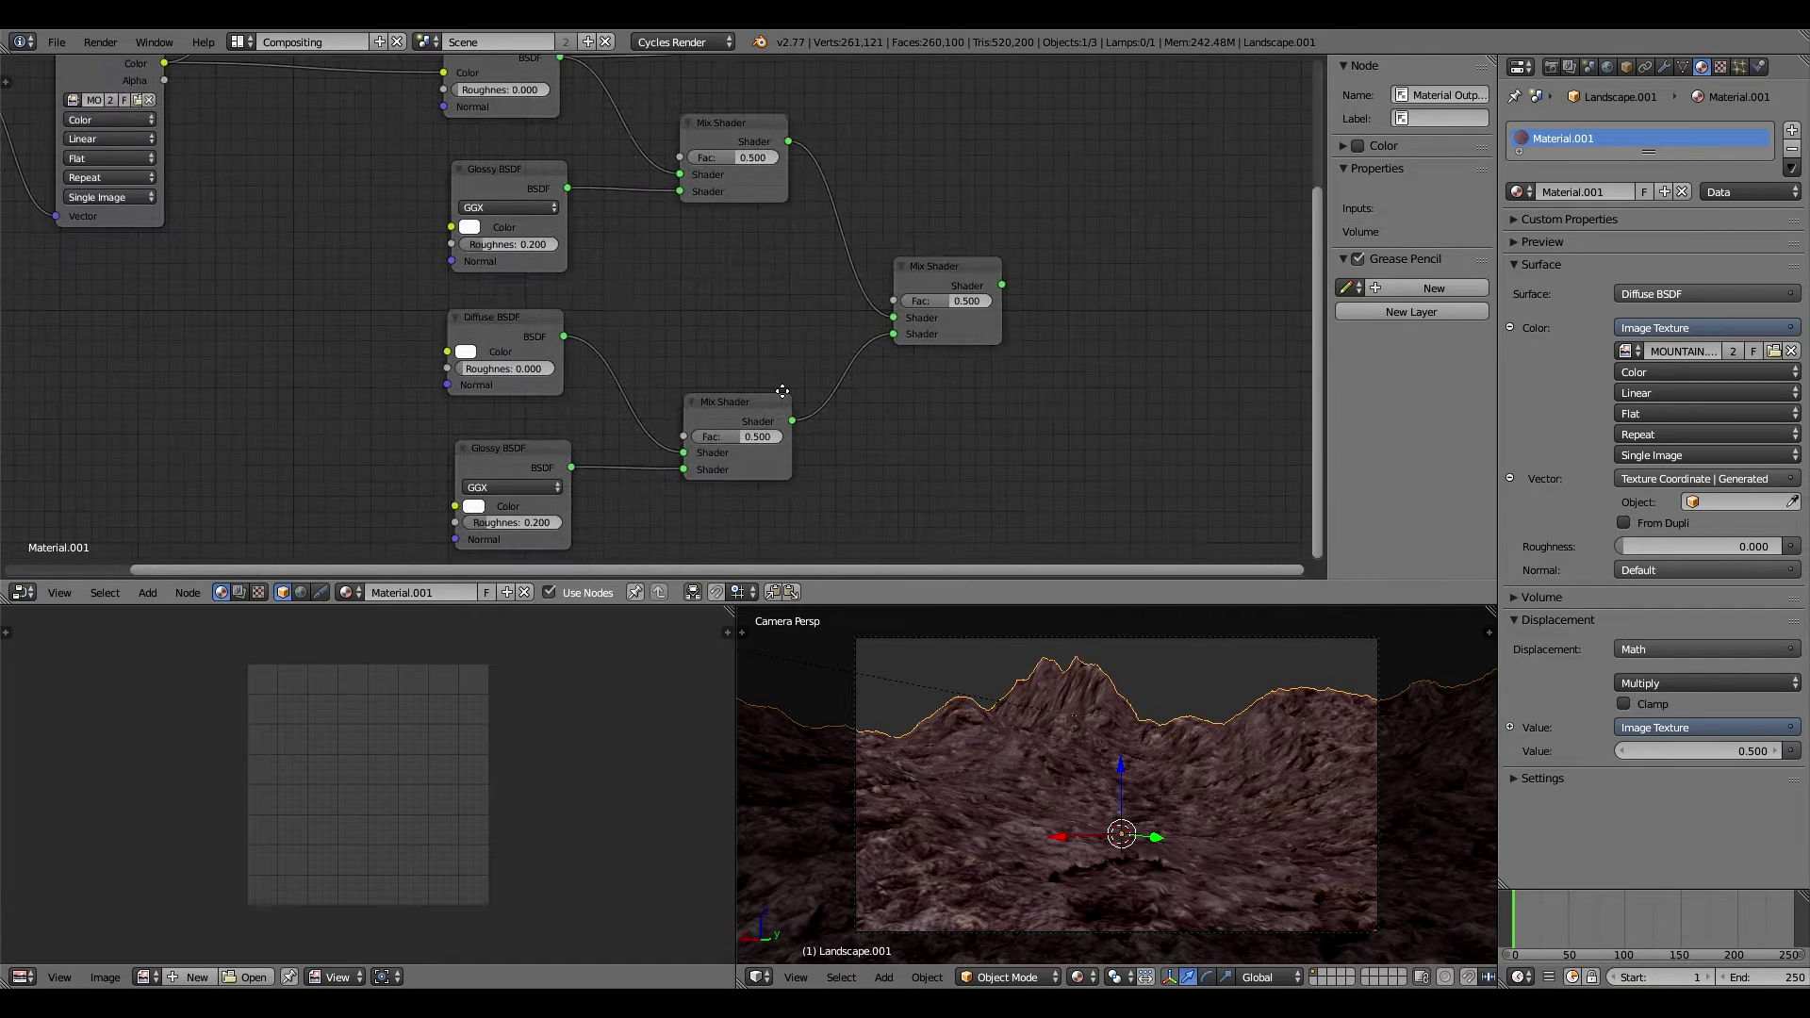
click(732, 164)
text(0.100)
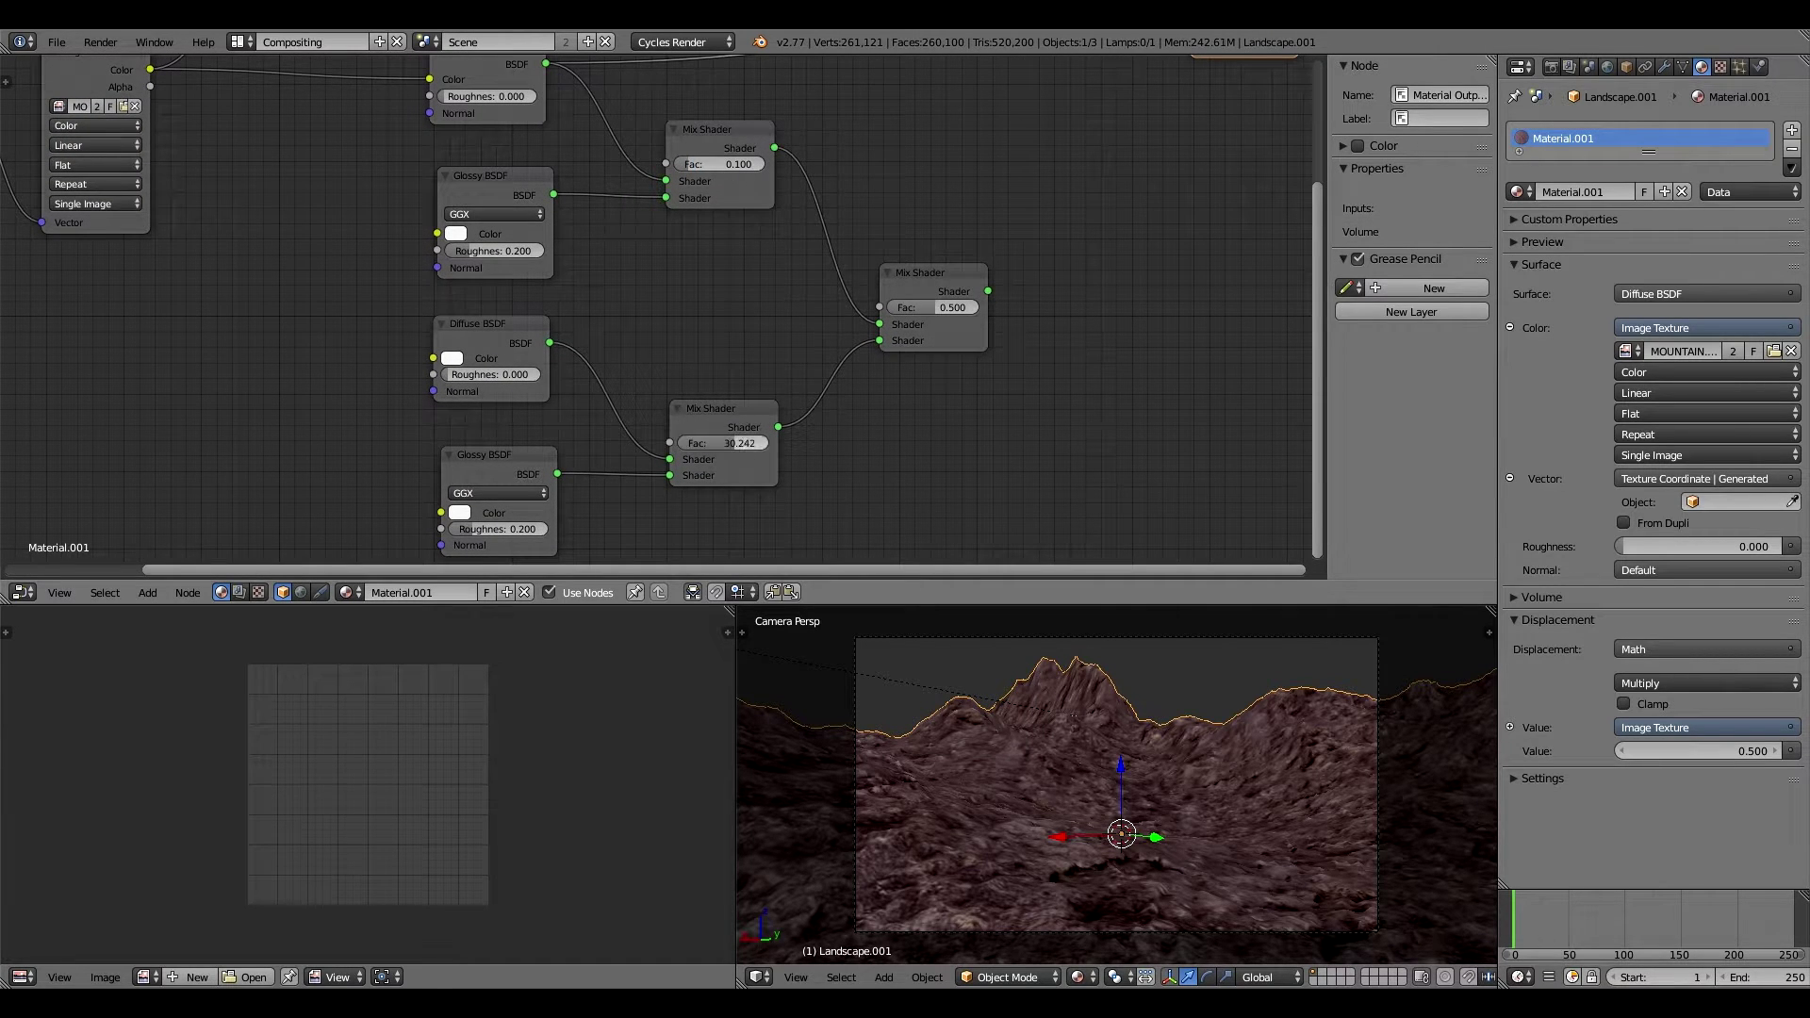
key(shift+a)
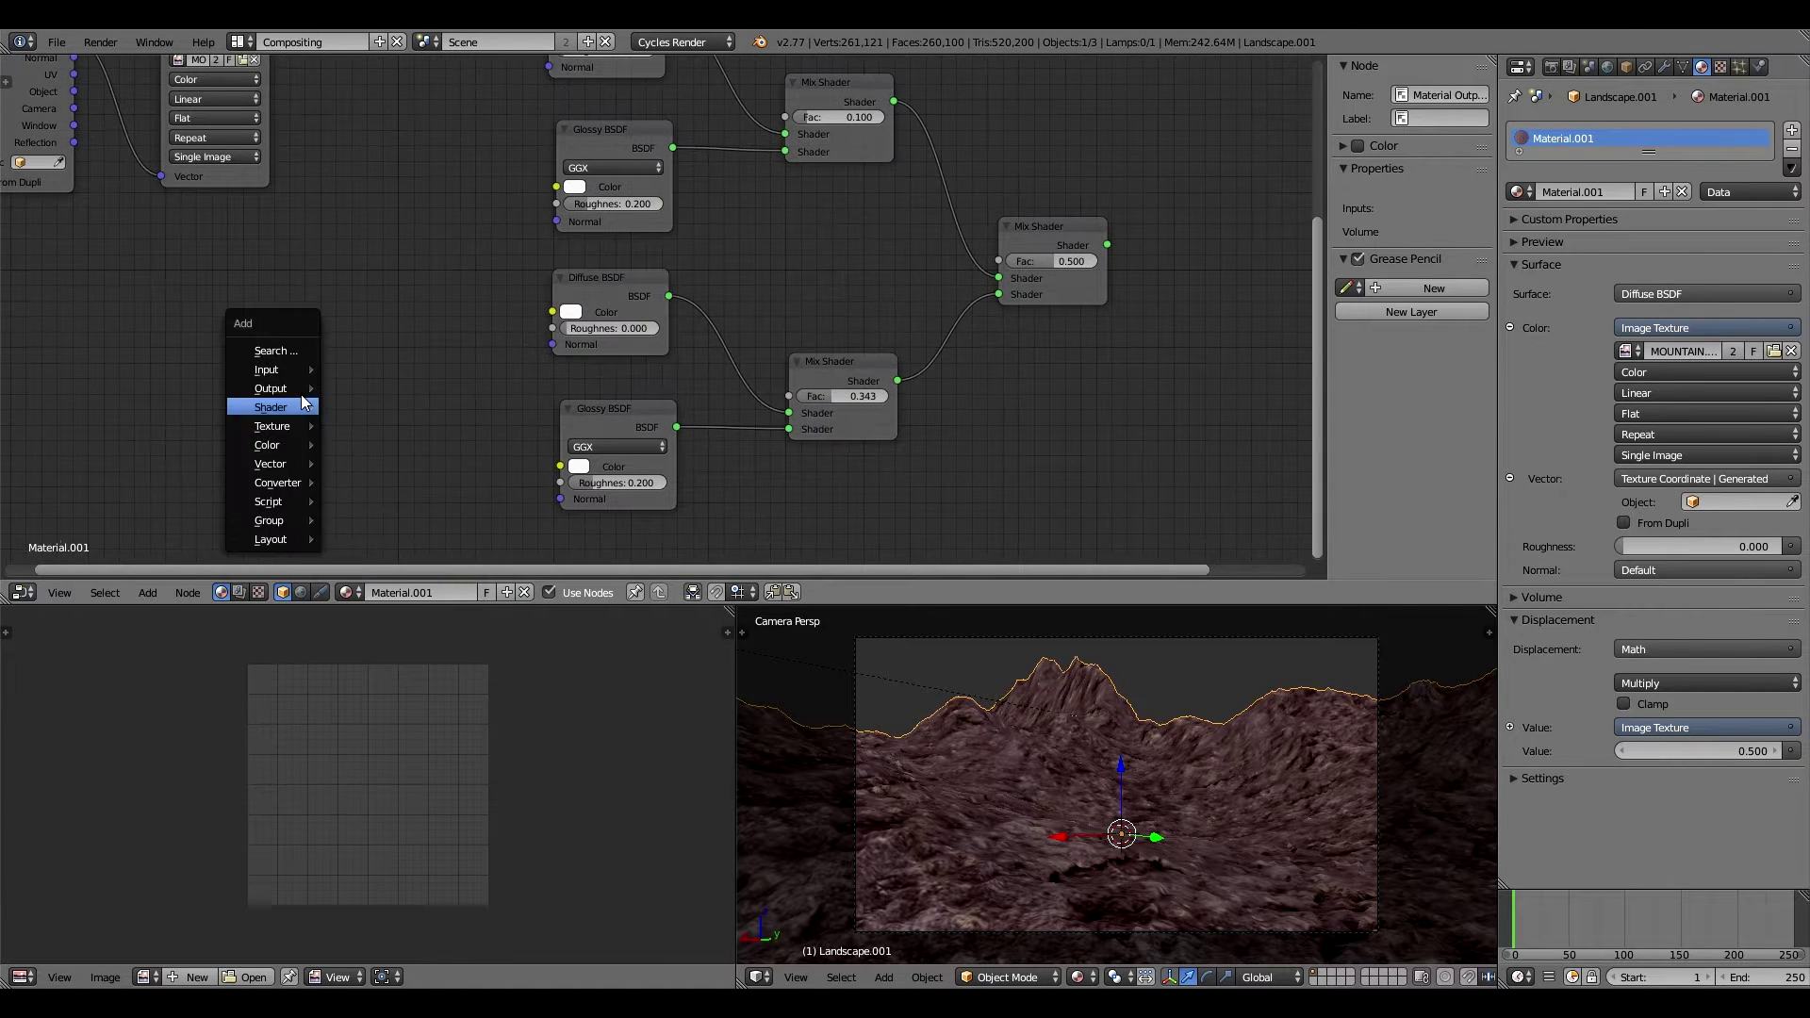
Add a second Image Texture node loaded with SNOW.png.
click(443, 401)
click(392, 315)
click(331, 331)
click(386, 331)
double_click(283, 422)
mouse_move(507, 254)
middle_down()
mouse_move(501, 315)
mouse_move(571, 313)
middle_up()
Insert a Gamma node (1.400) and a ColorRamp between the image and Gamma, stop at 0.218.
key(shift+a)
click(646, 424)
click(558, 221)
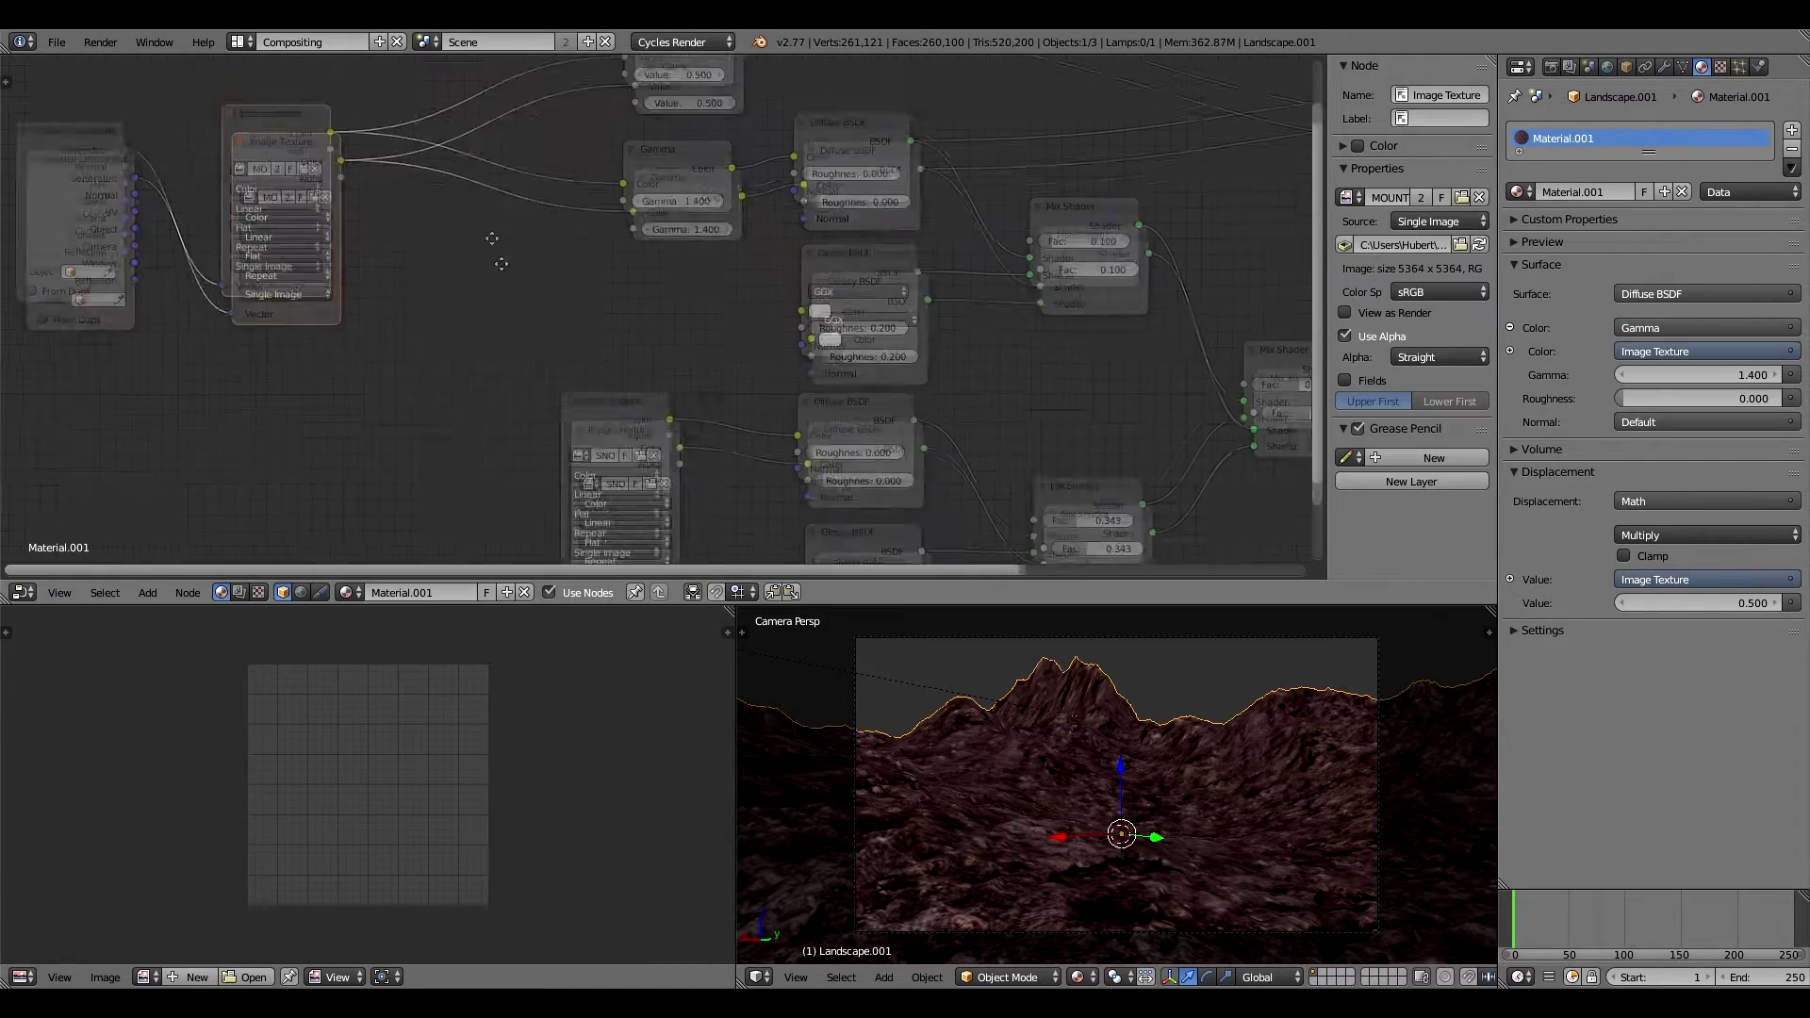
key(shift+a)
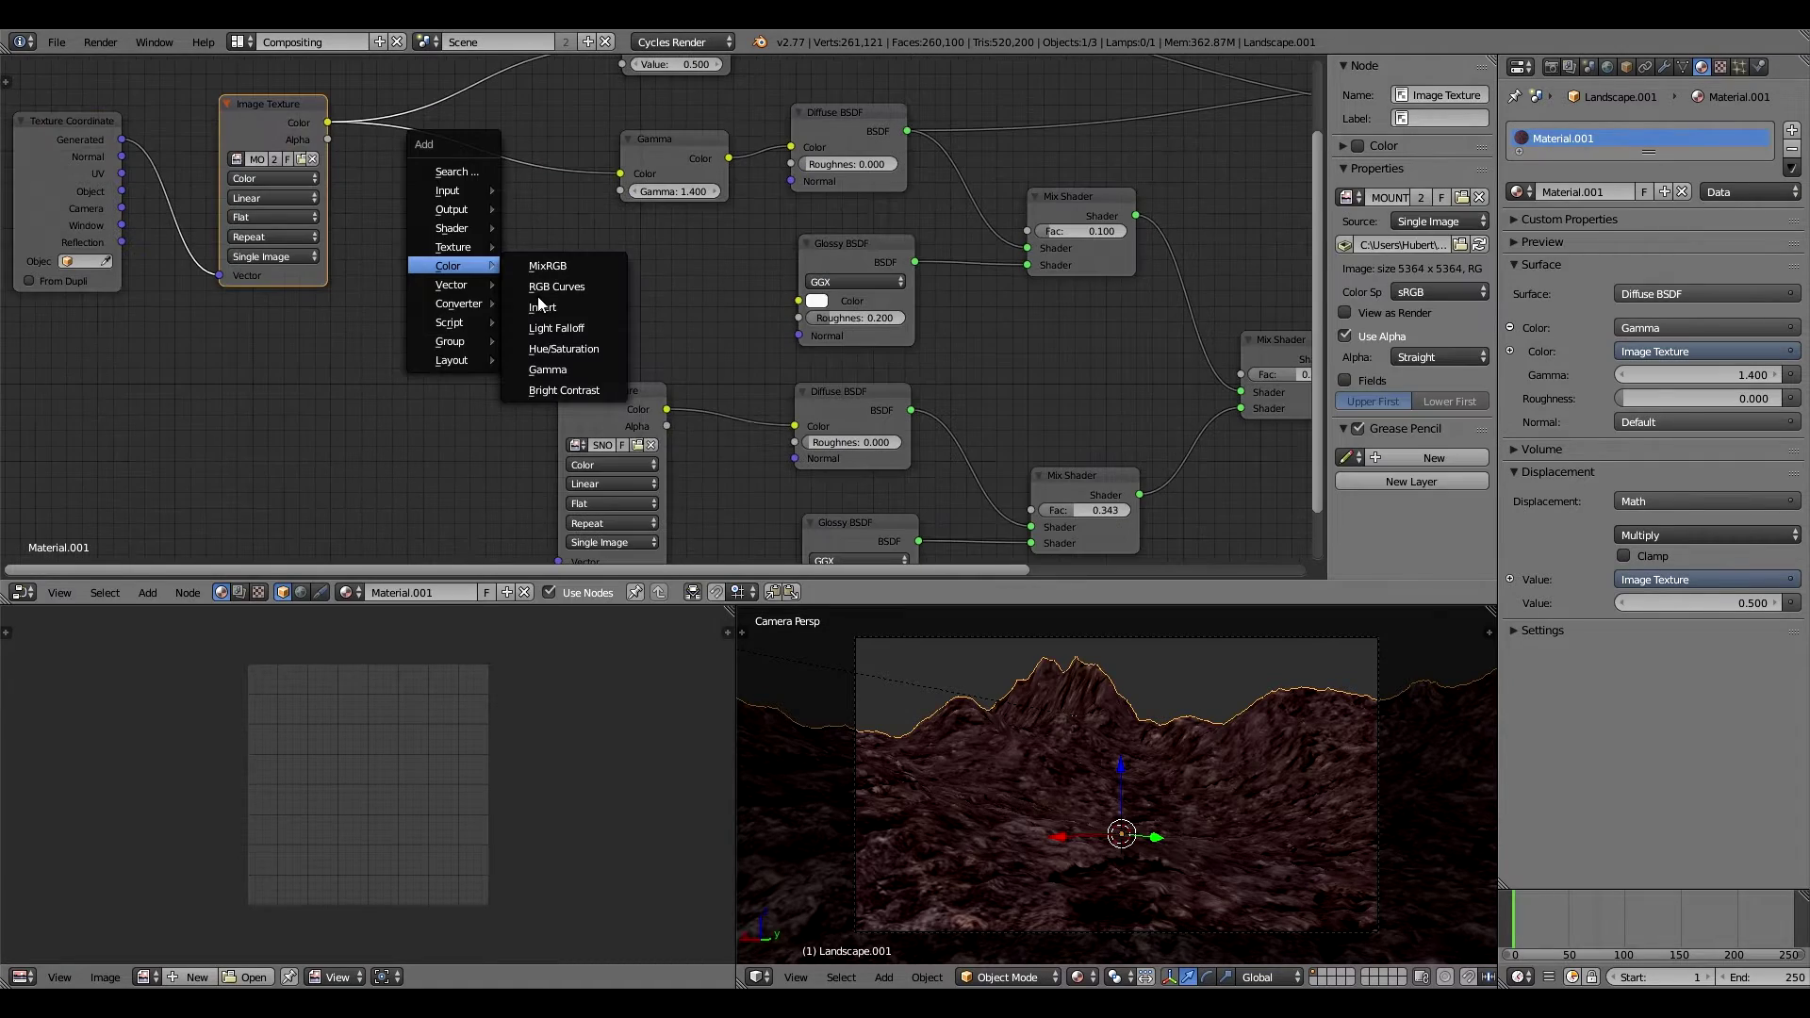
click(546, 325)
click(491, 283)
mouse_move(726, 362)
middle_down()
mouse_move(618, 362)
mouse_move(488, 268)
middle_up()
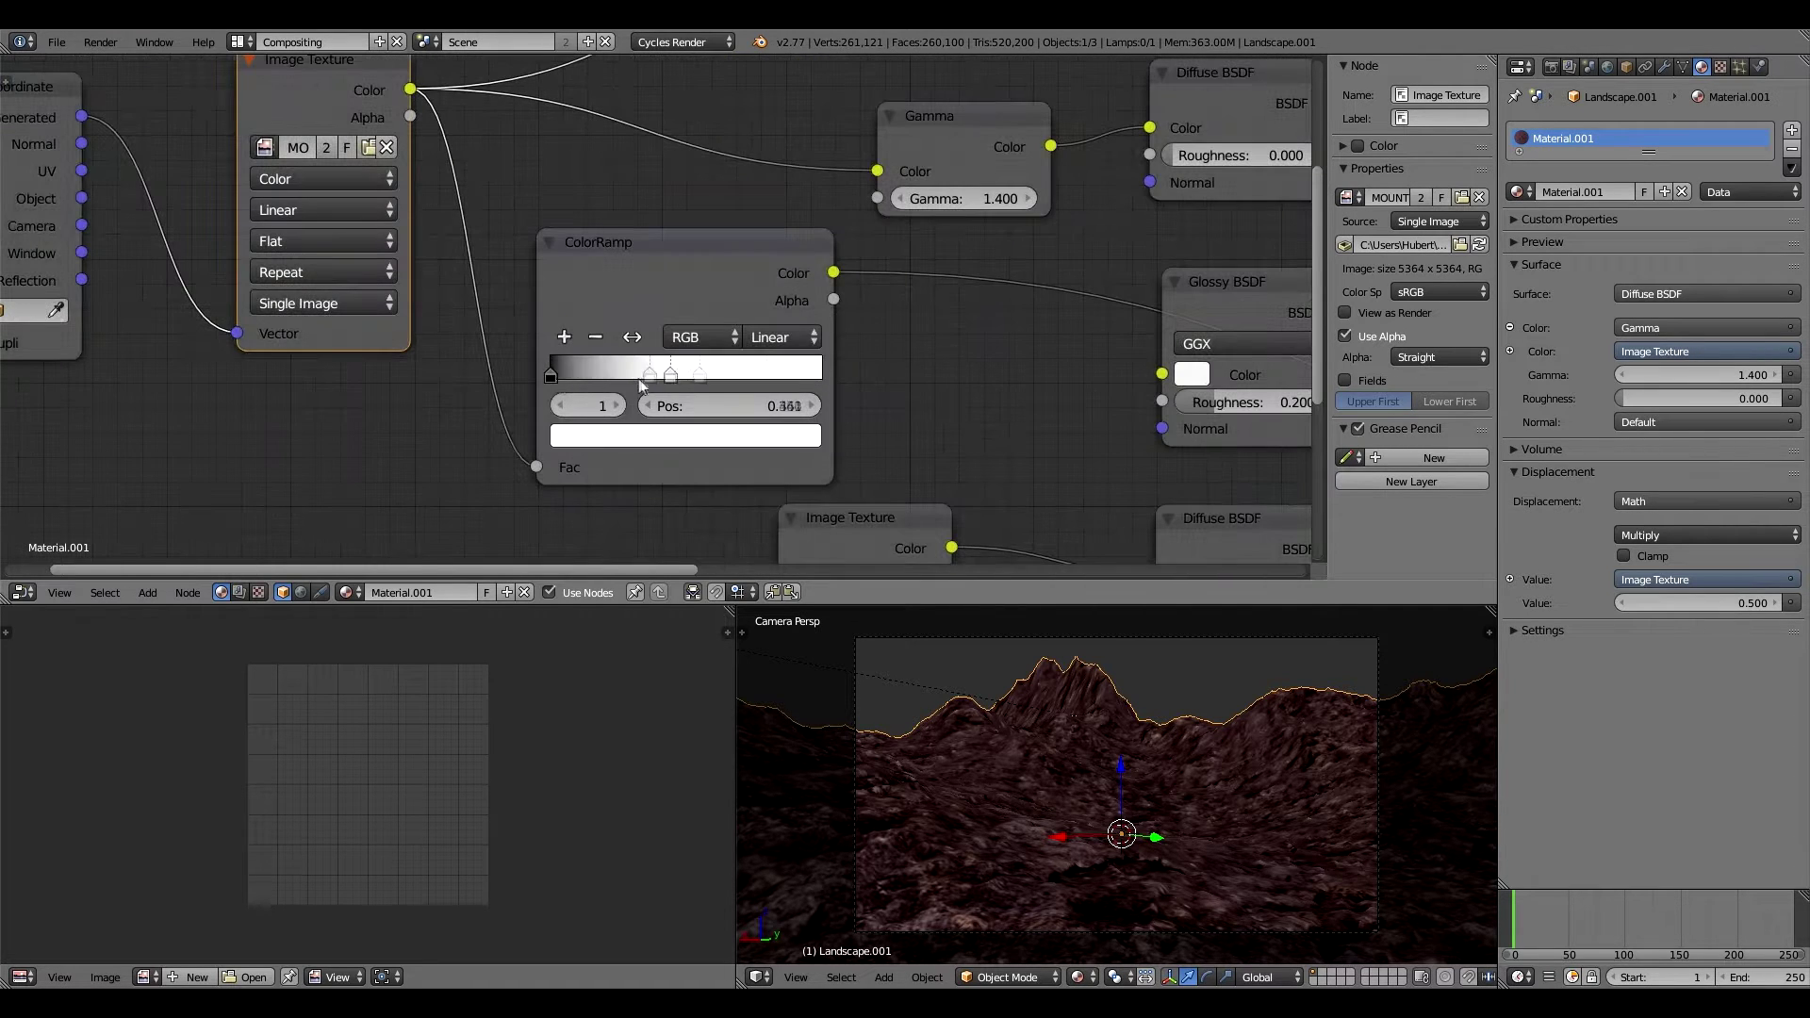
click(800, 406)
key(BackSpace)
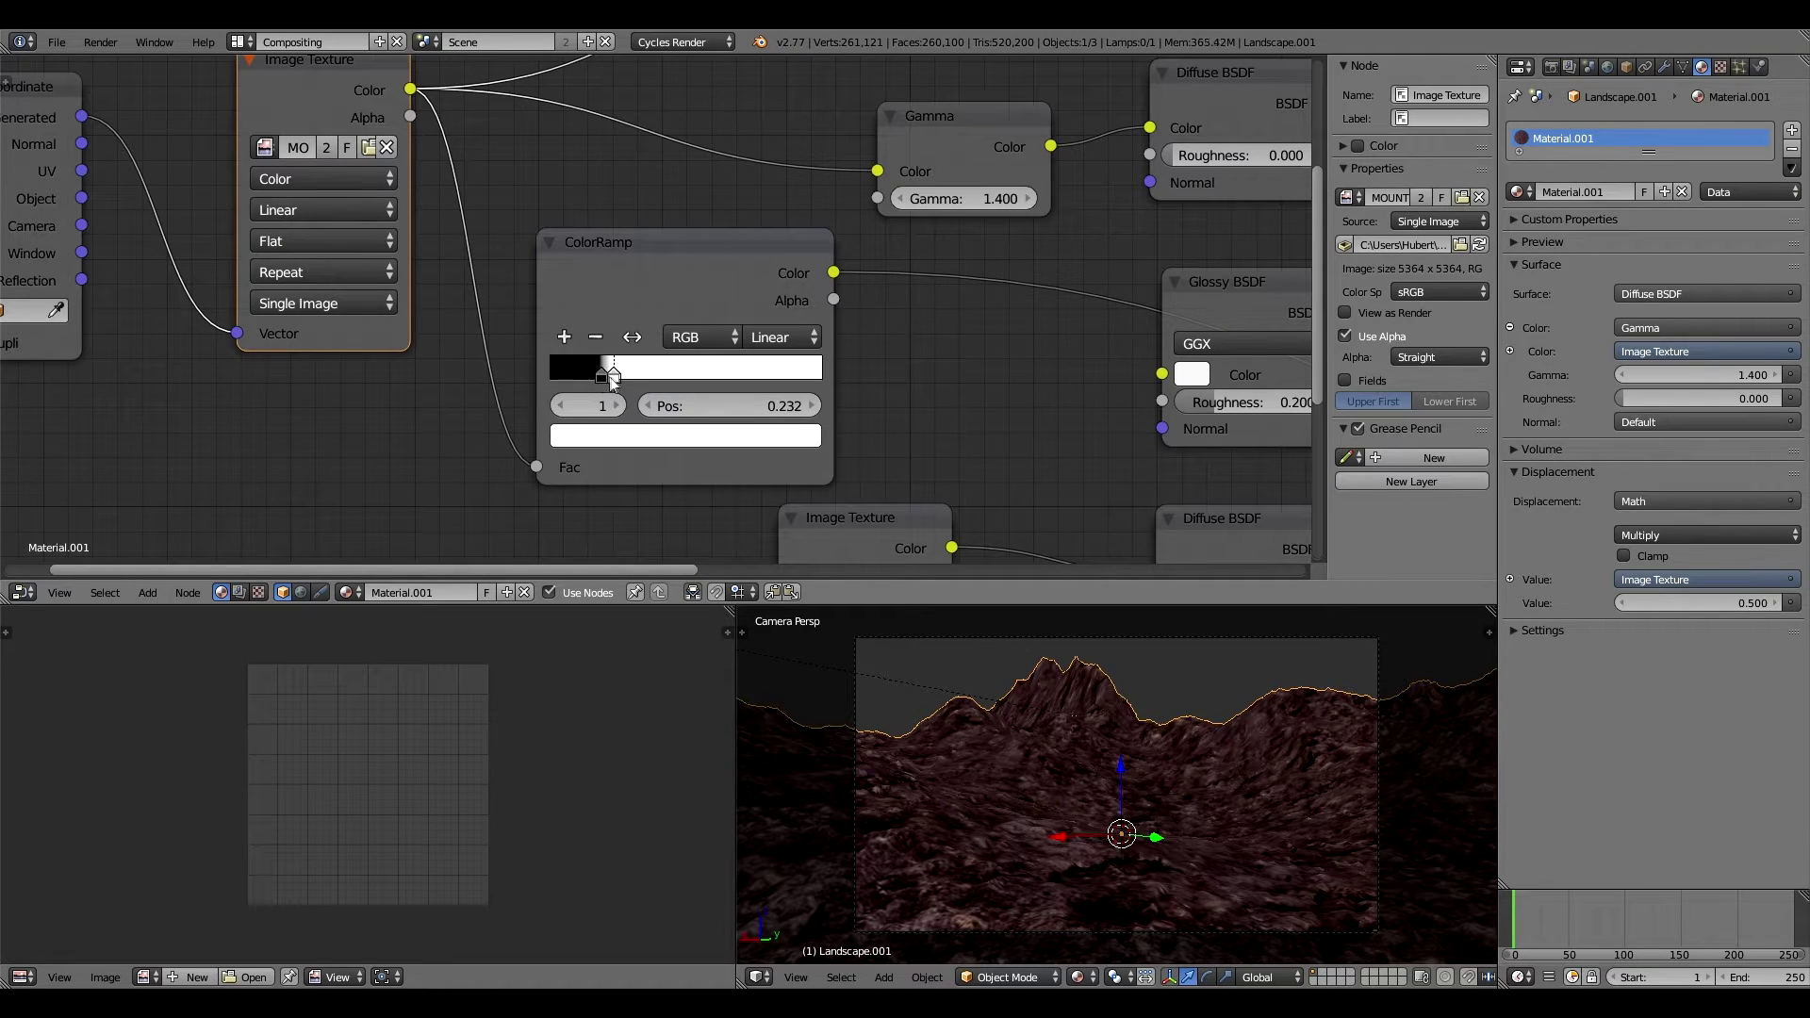
Switch the viewport to Rendered shading and rearrange the node tree to fit in view.
click(1084, 964)
click(1103, 876)
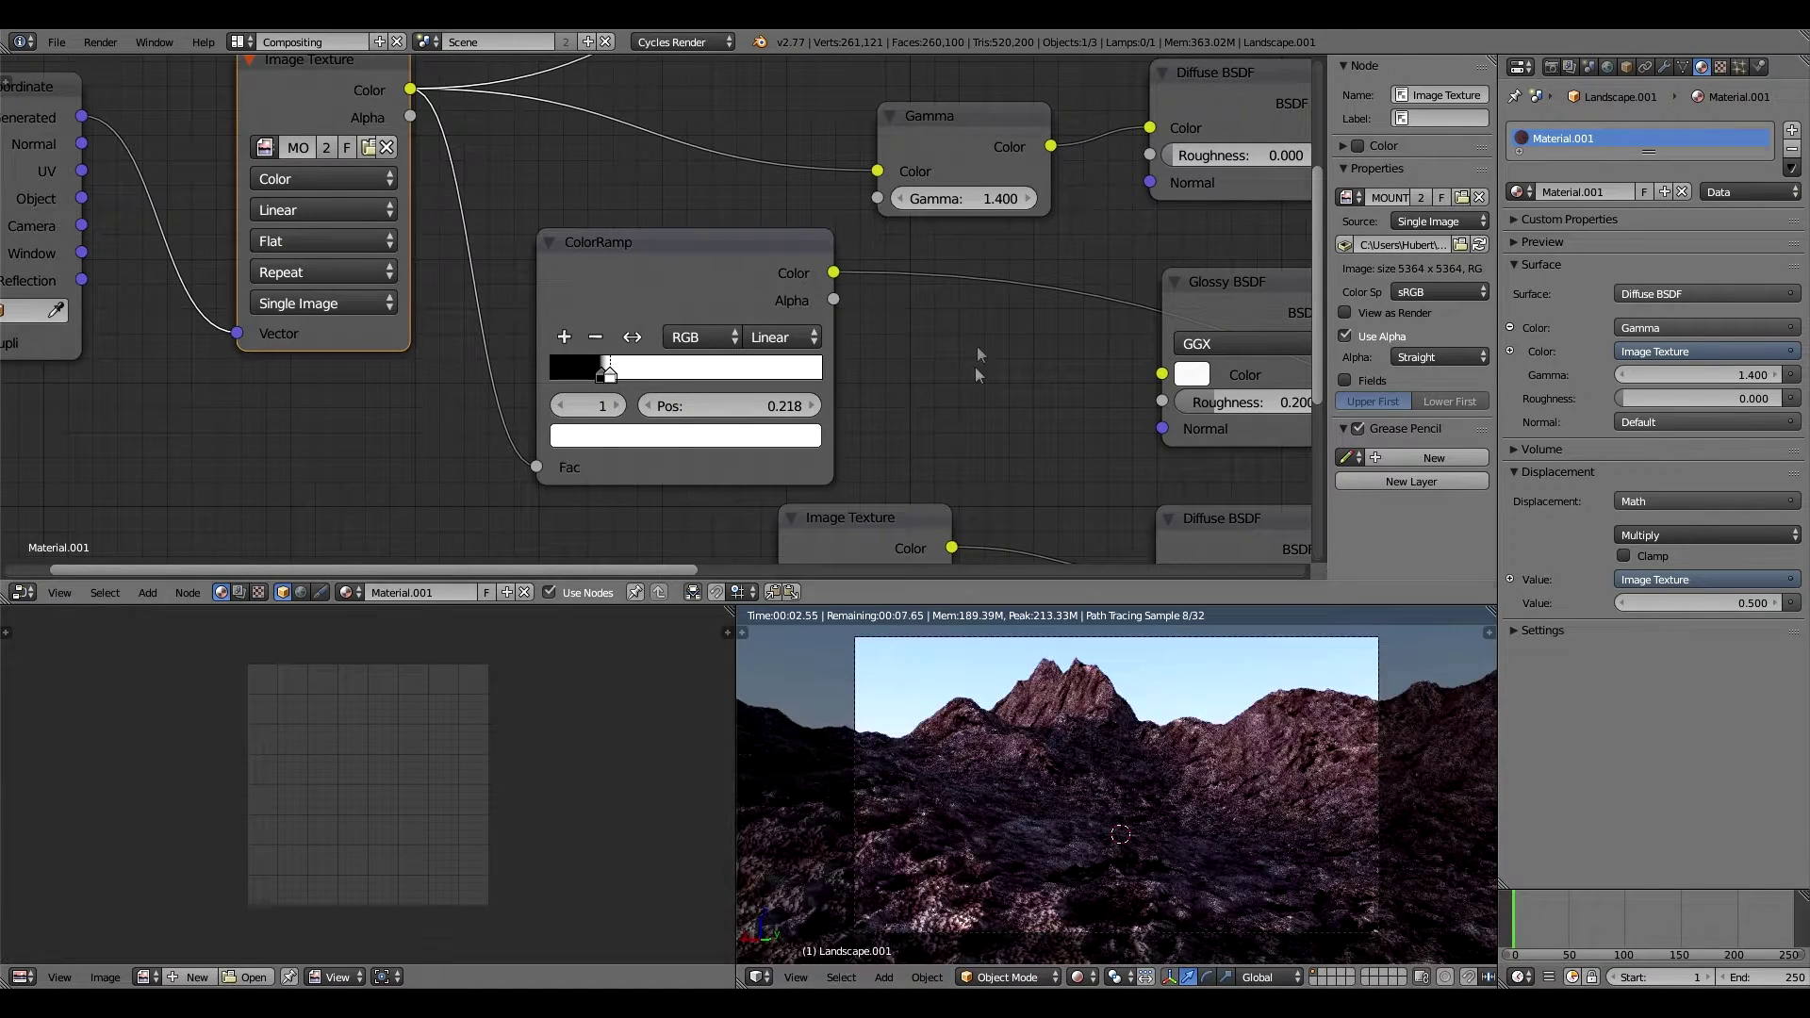
scroll(999, 452, down, 3)
middle_drag(999, 453, 971, 266)
scroll(972, 267, down, 1)
drag(845, 416, 1025, 361)
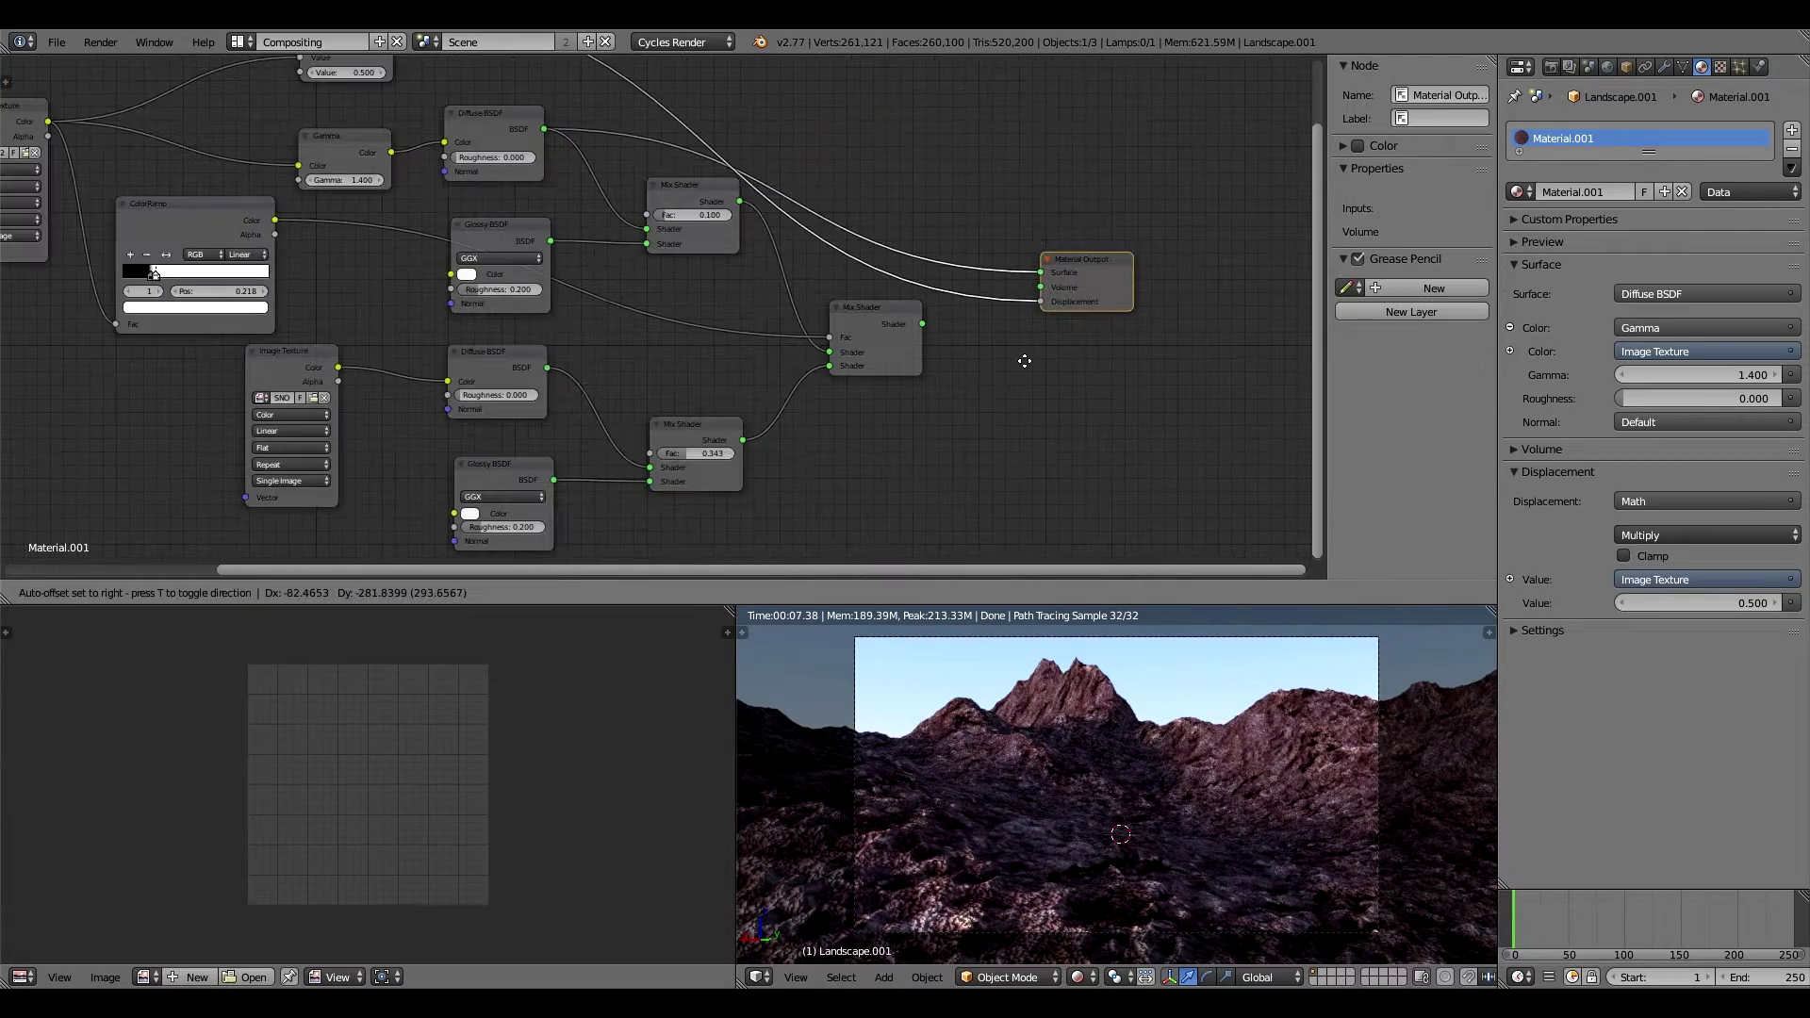
mouse_move(1025, 361)
middle_down()
mouse_move(1072, 380)
mouse_move(223, 469)
mouse_move(238, 393)
mouse_move(662, 318)
mouse_move(849, 242)
mouse_move(910, 258)
middle_up()
mouse_move(744, 476)
middle_down()
mouse_move(725, 384)
mouse_move(777, 364)
middle_up()
key(shift+a)
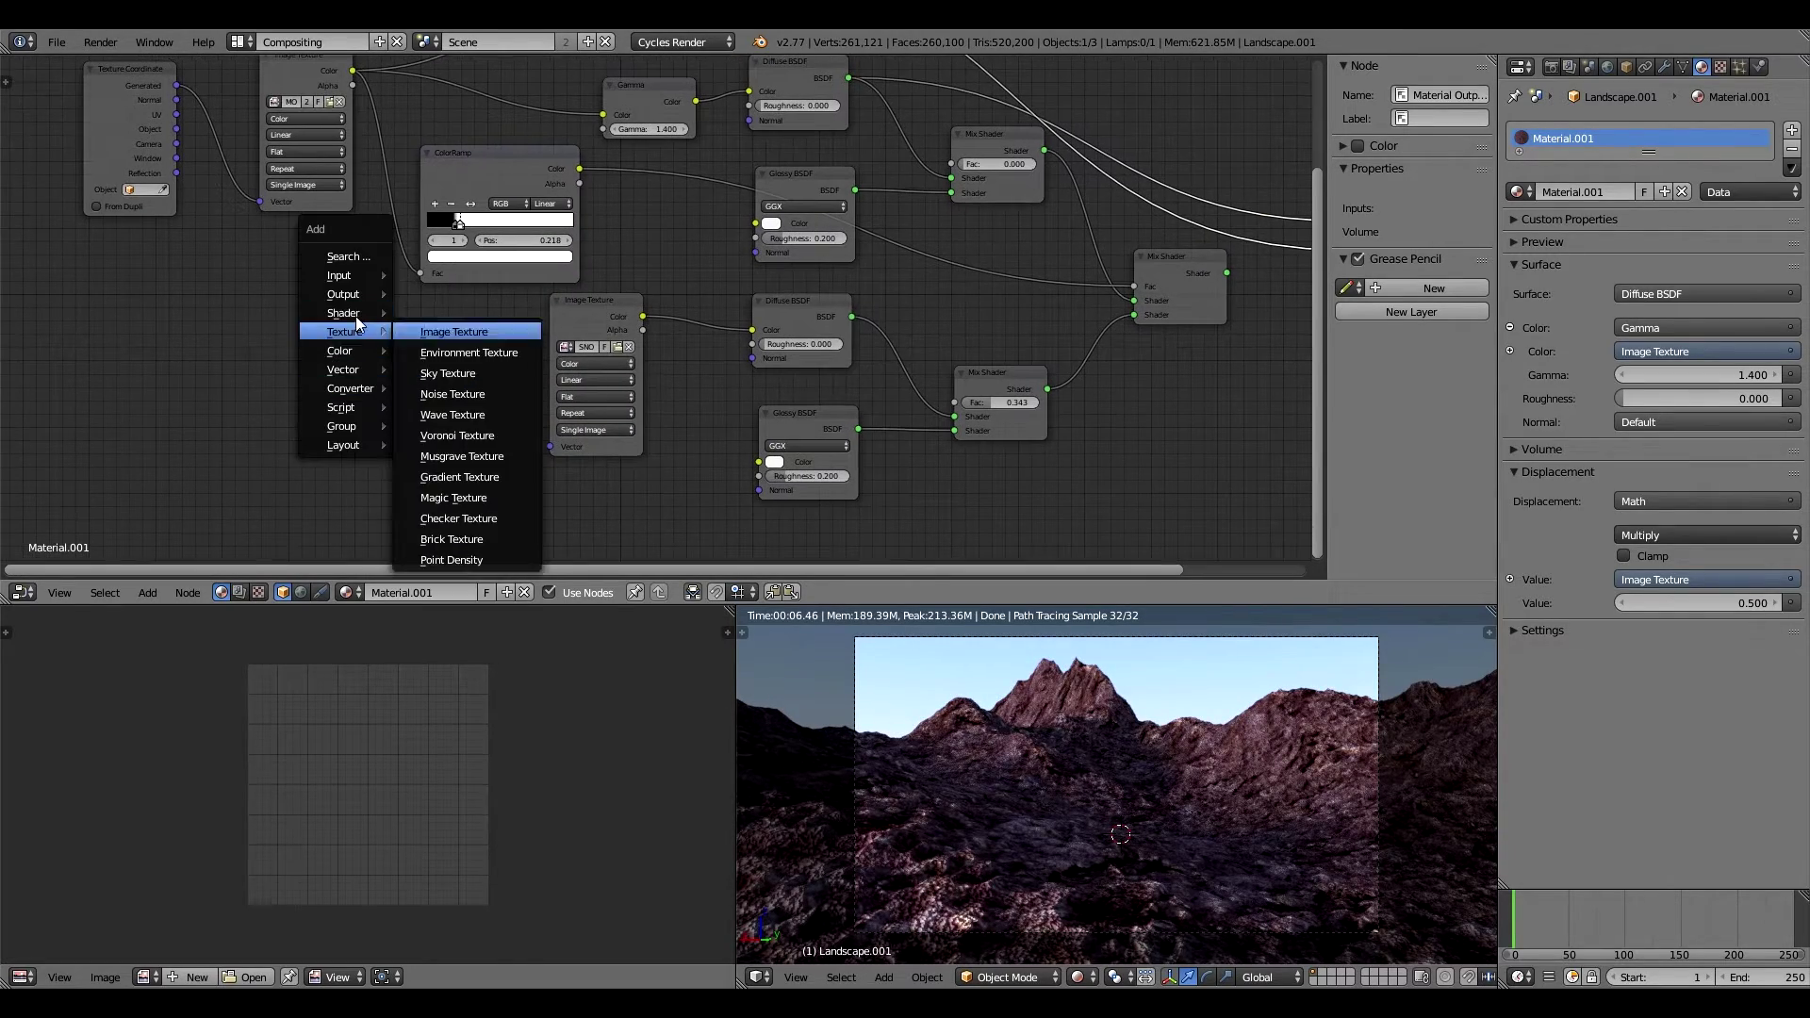
Feed Texture Coordinate Generated into the snow image and set the lower Mix Shader factor to 0.334.
click(348, 256)
click(449, 289)
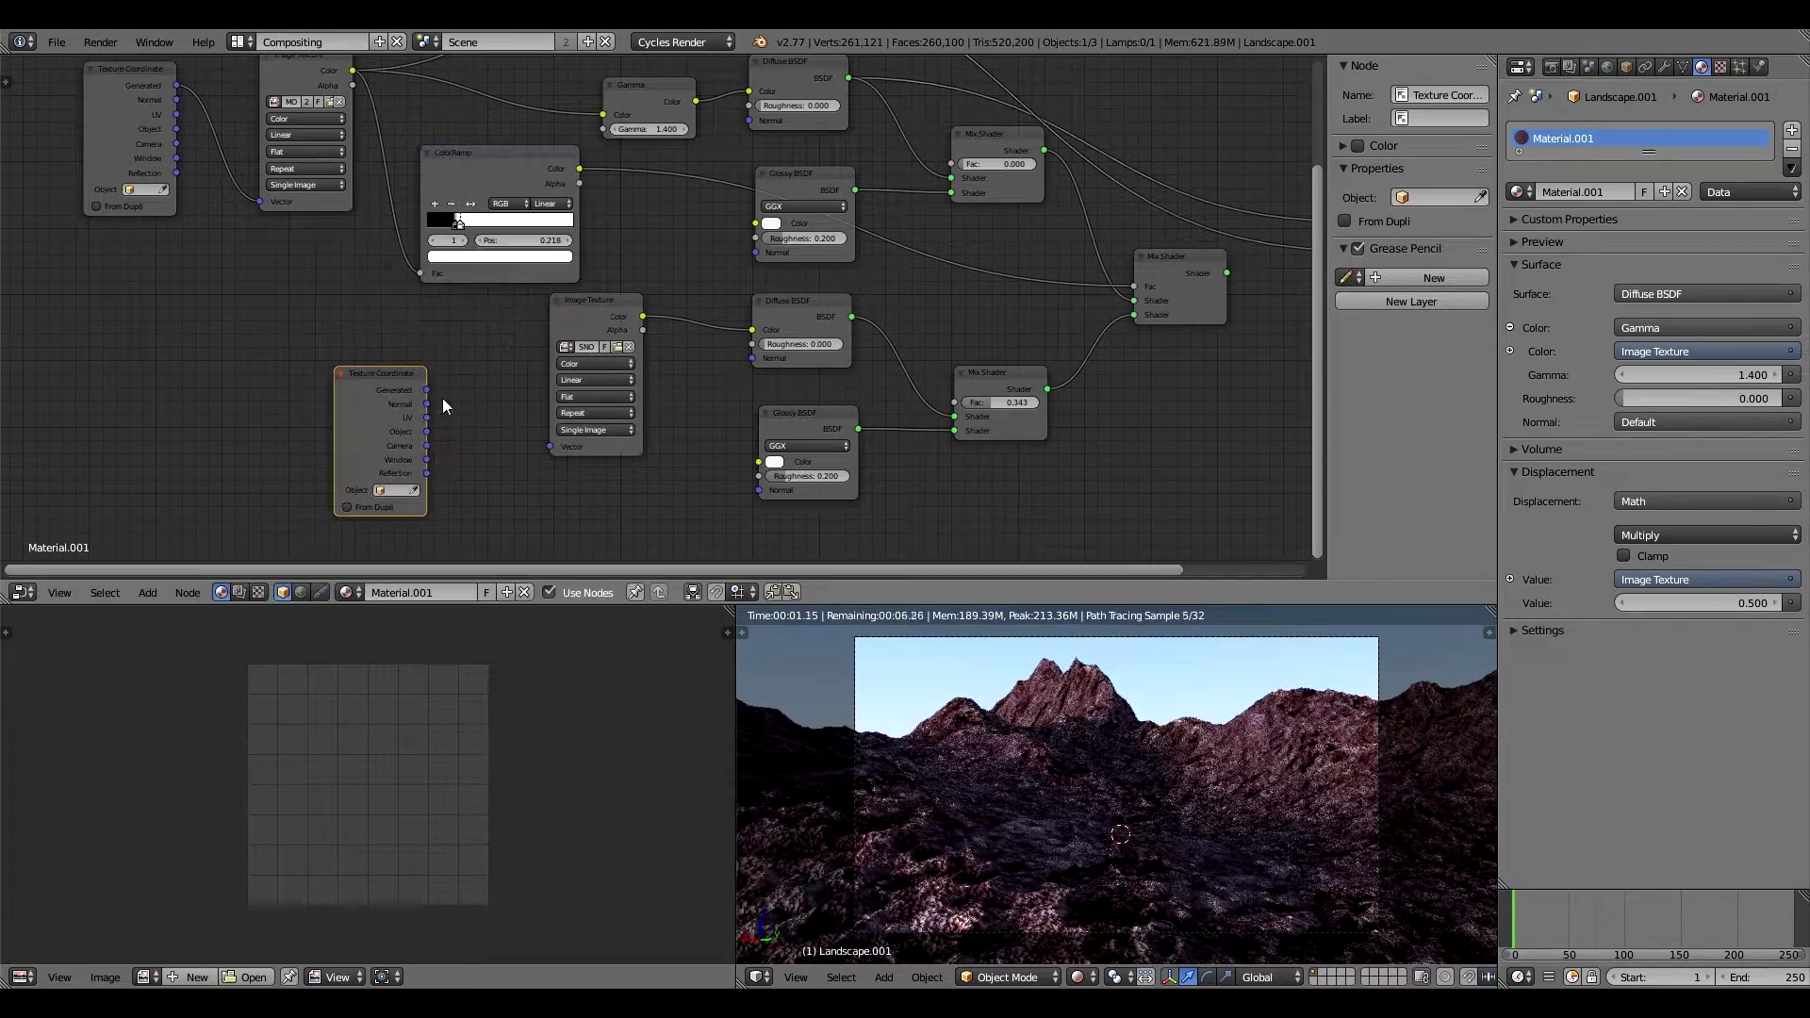
drag(579, 462, 551, 447)
mouse_move(1016, 402)
mouse_down()
mouse_move(981, 402)
mouse_move(1017, 403)
mouse_up()
middle_drag(954, 147, 911, 202)
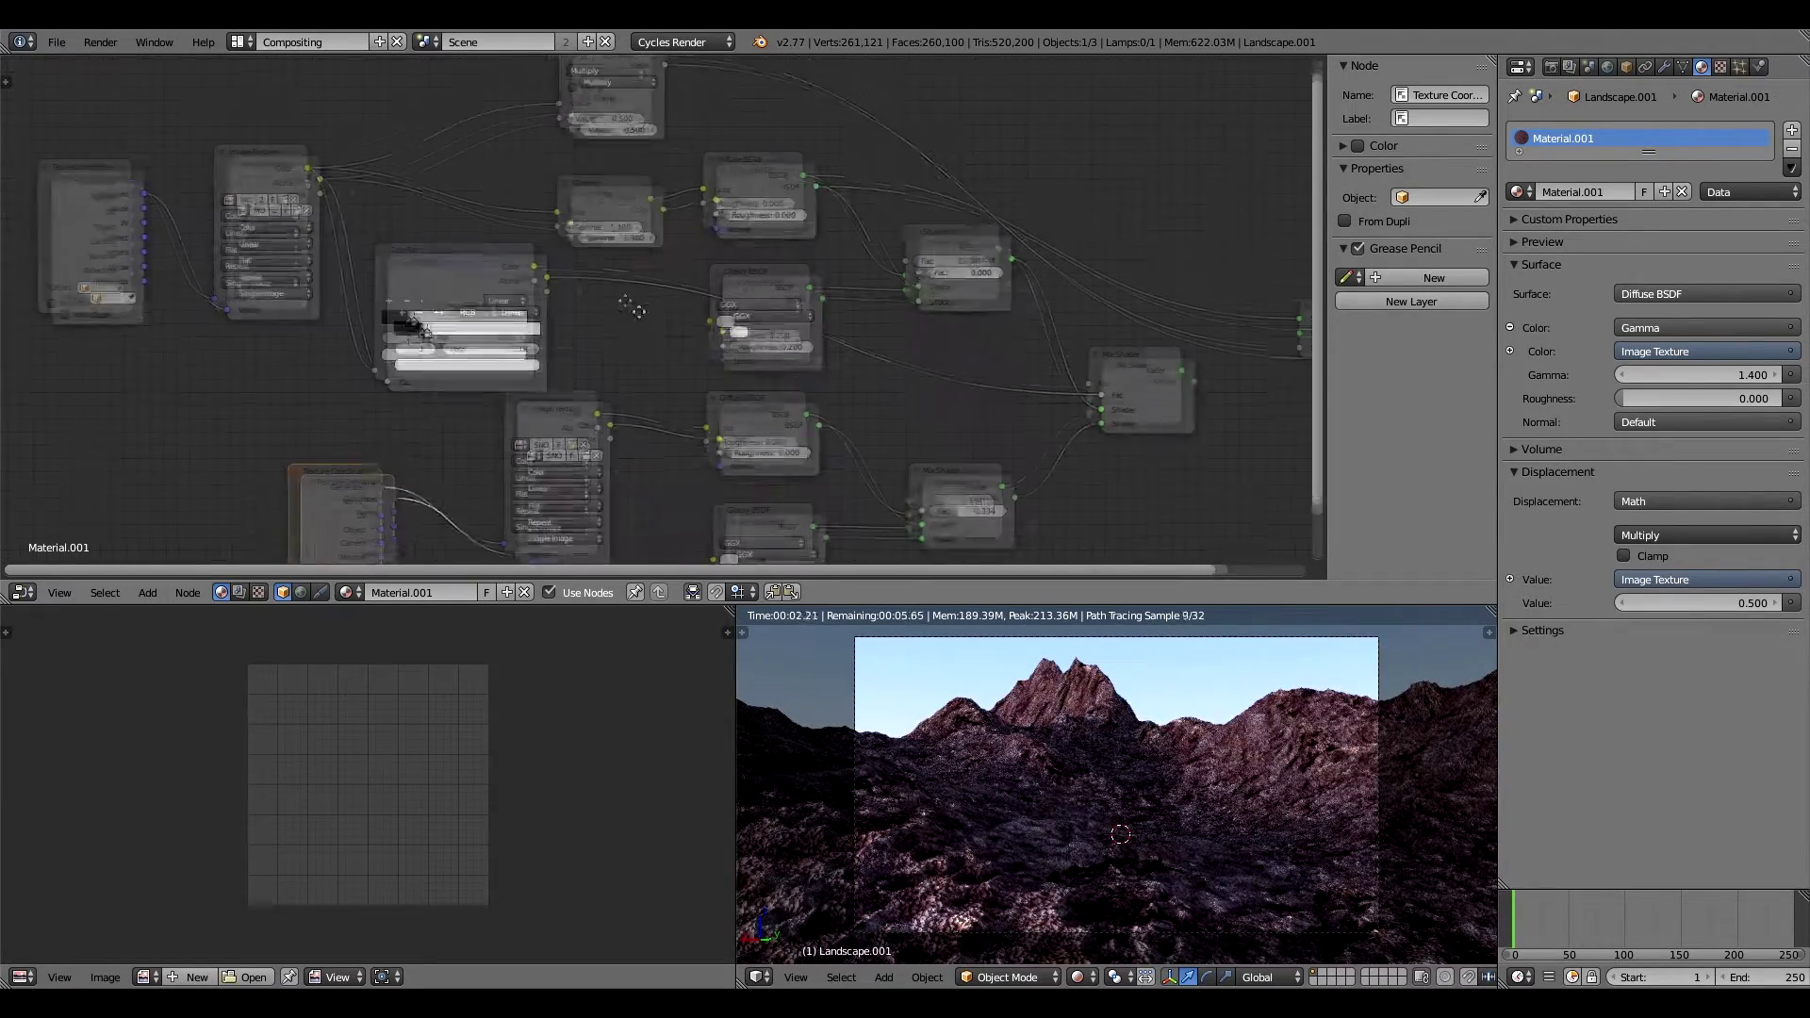
middle_drag(629, 290, 705, 401)
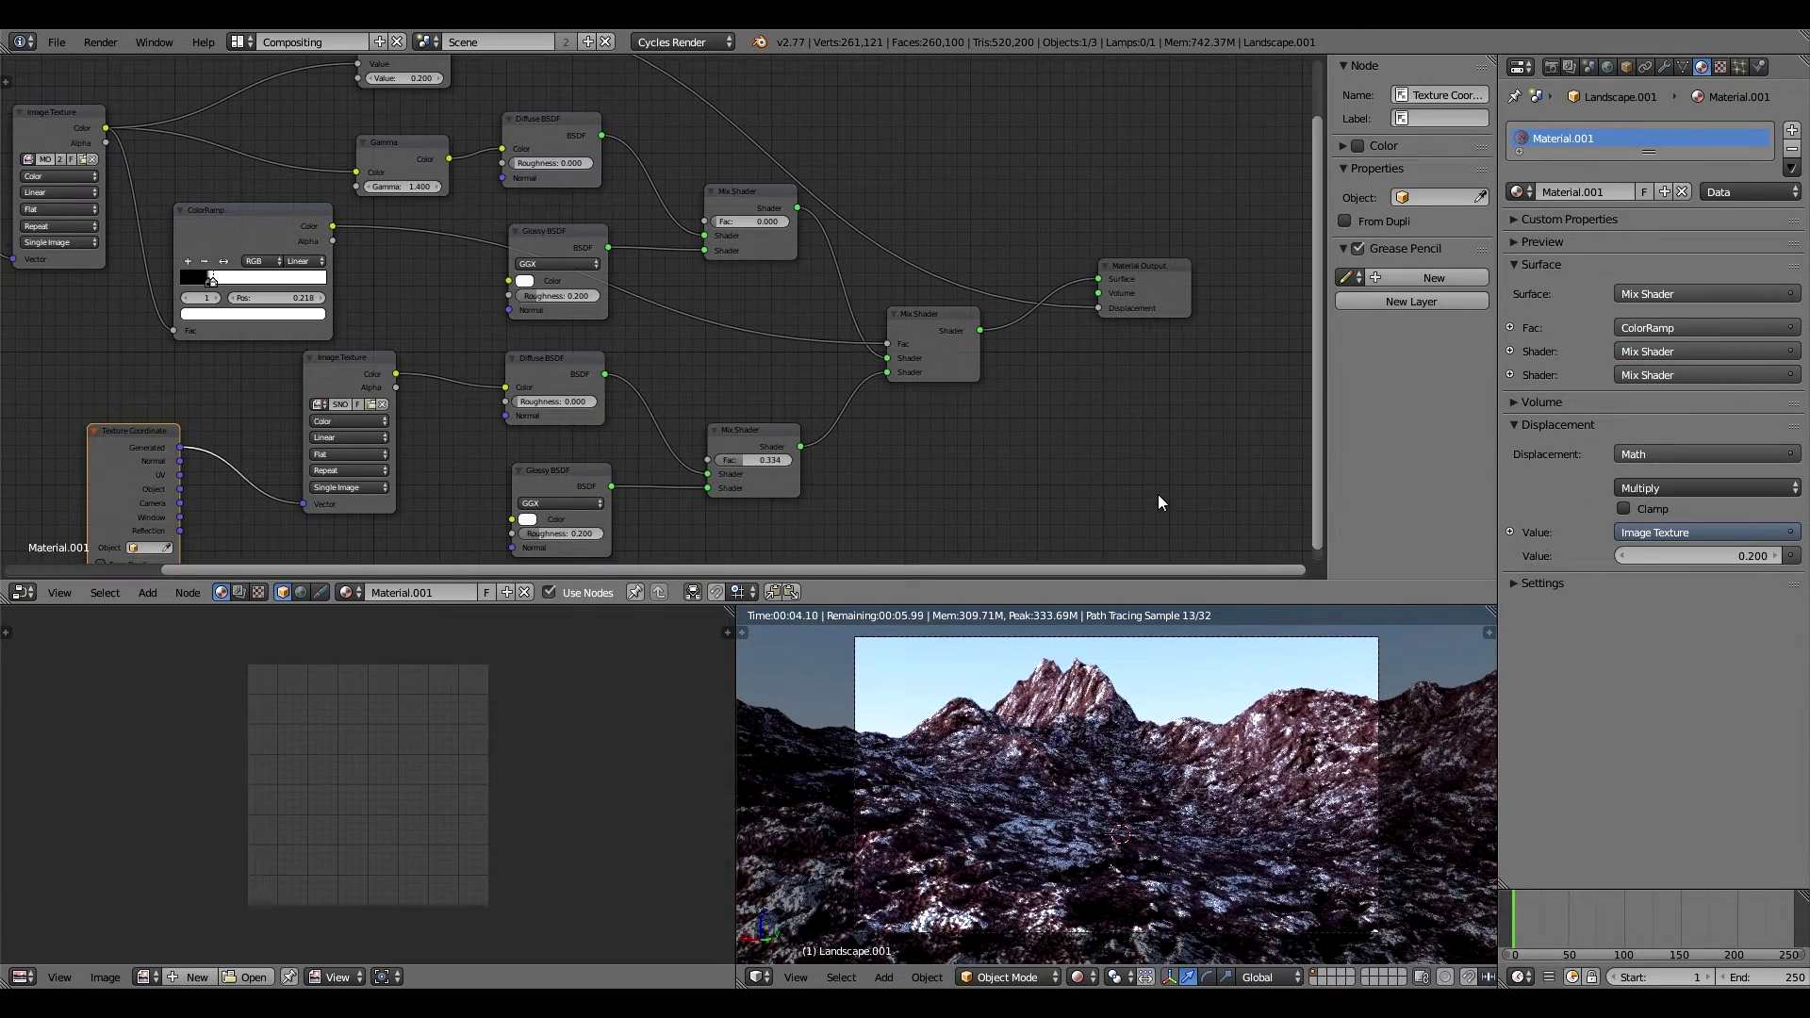
drag(721, 222, 717, 221)
Zoom into the ColorRamp and slide its black stop left to 0.118.
scroll(344, 252, up, 5)
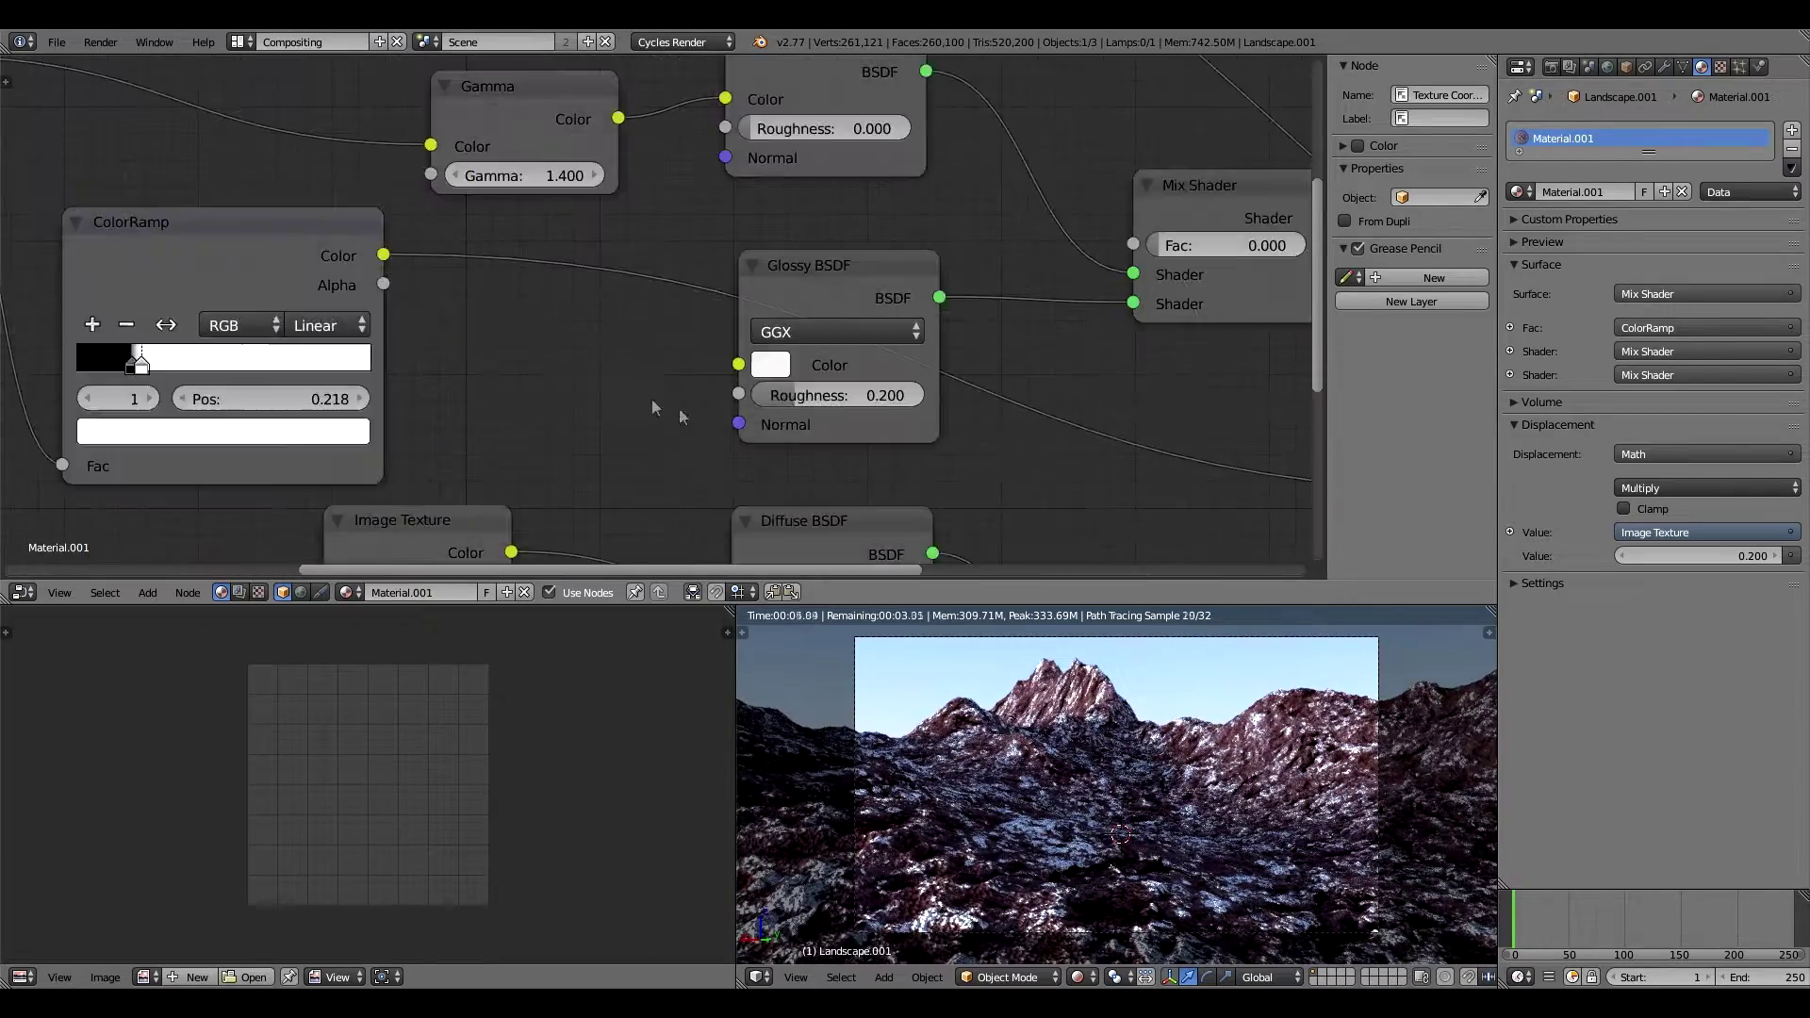
drag(524, 357, 487, 354)
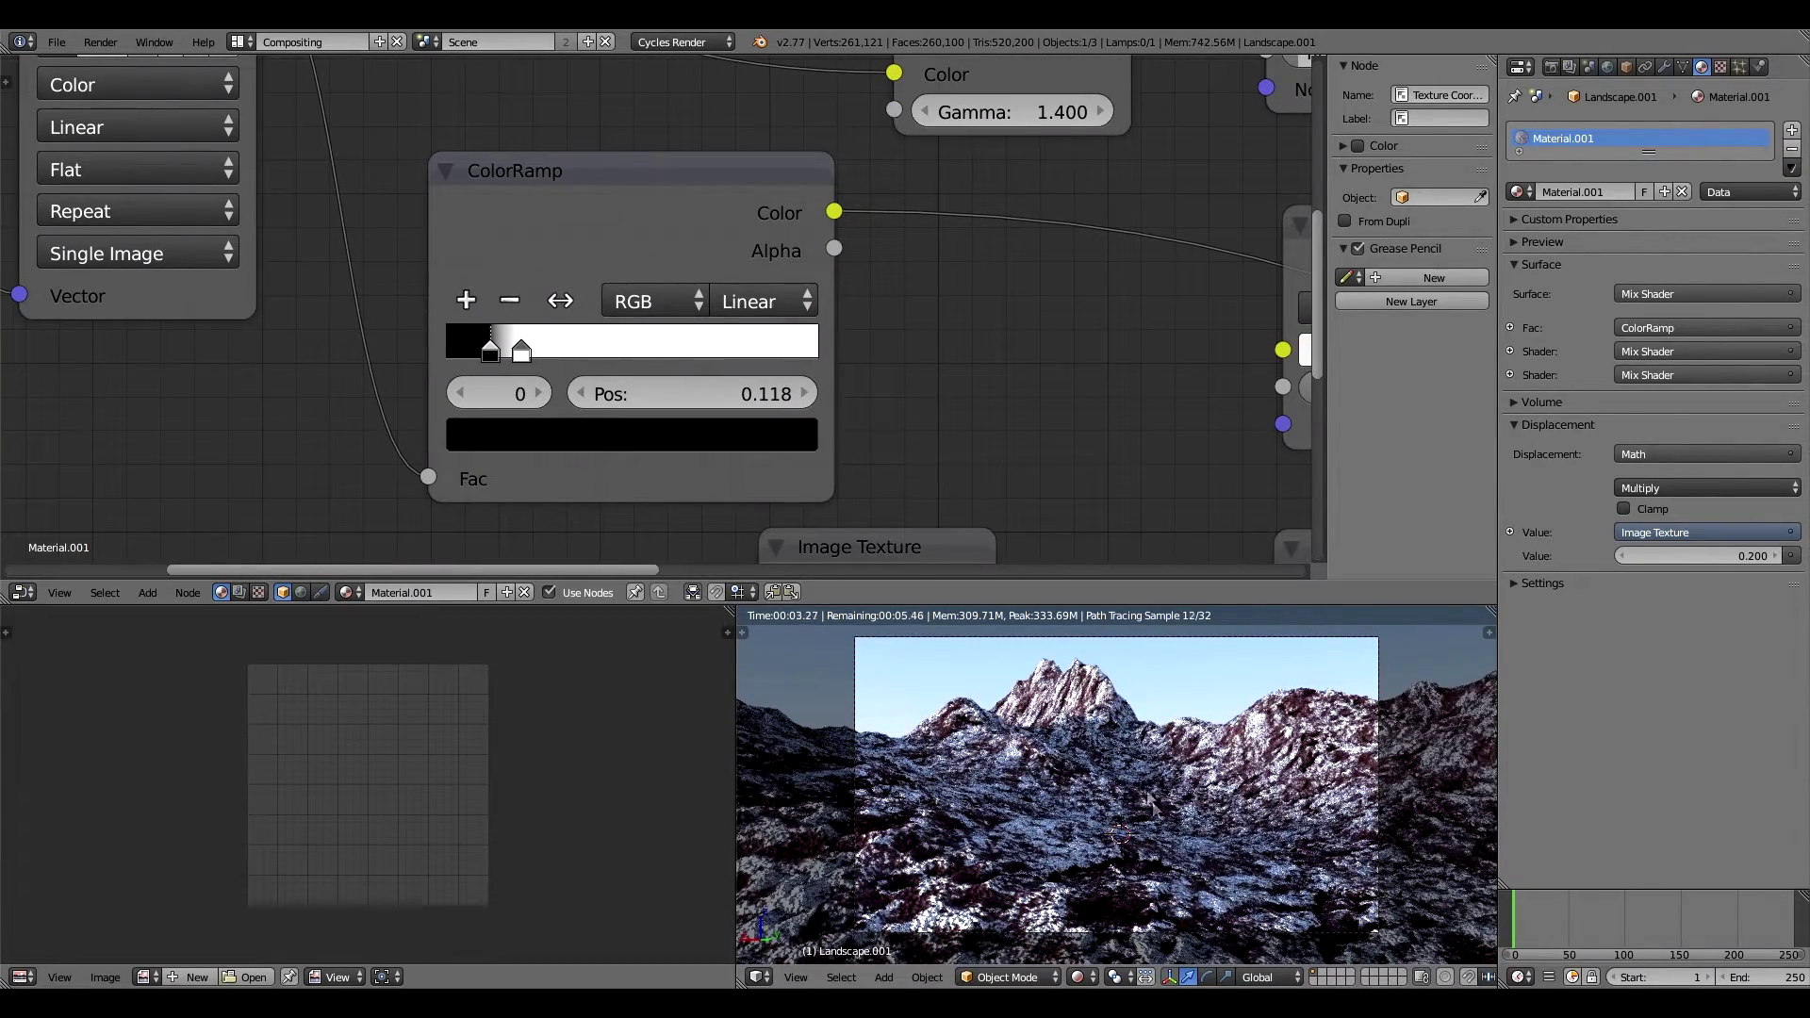
Switch to the Default layout and scale the landscape up 2.952 times.
click(242, 42)
click(274, 124)
key(s)
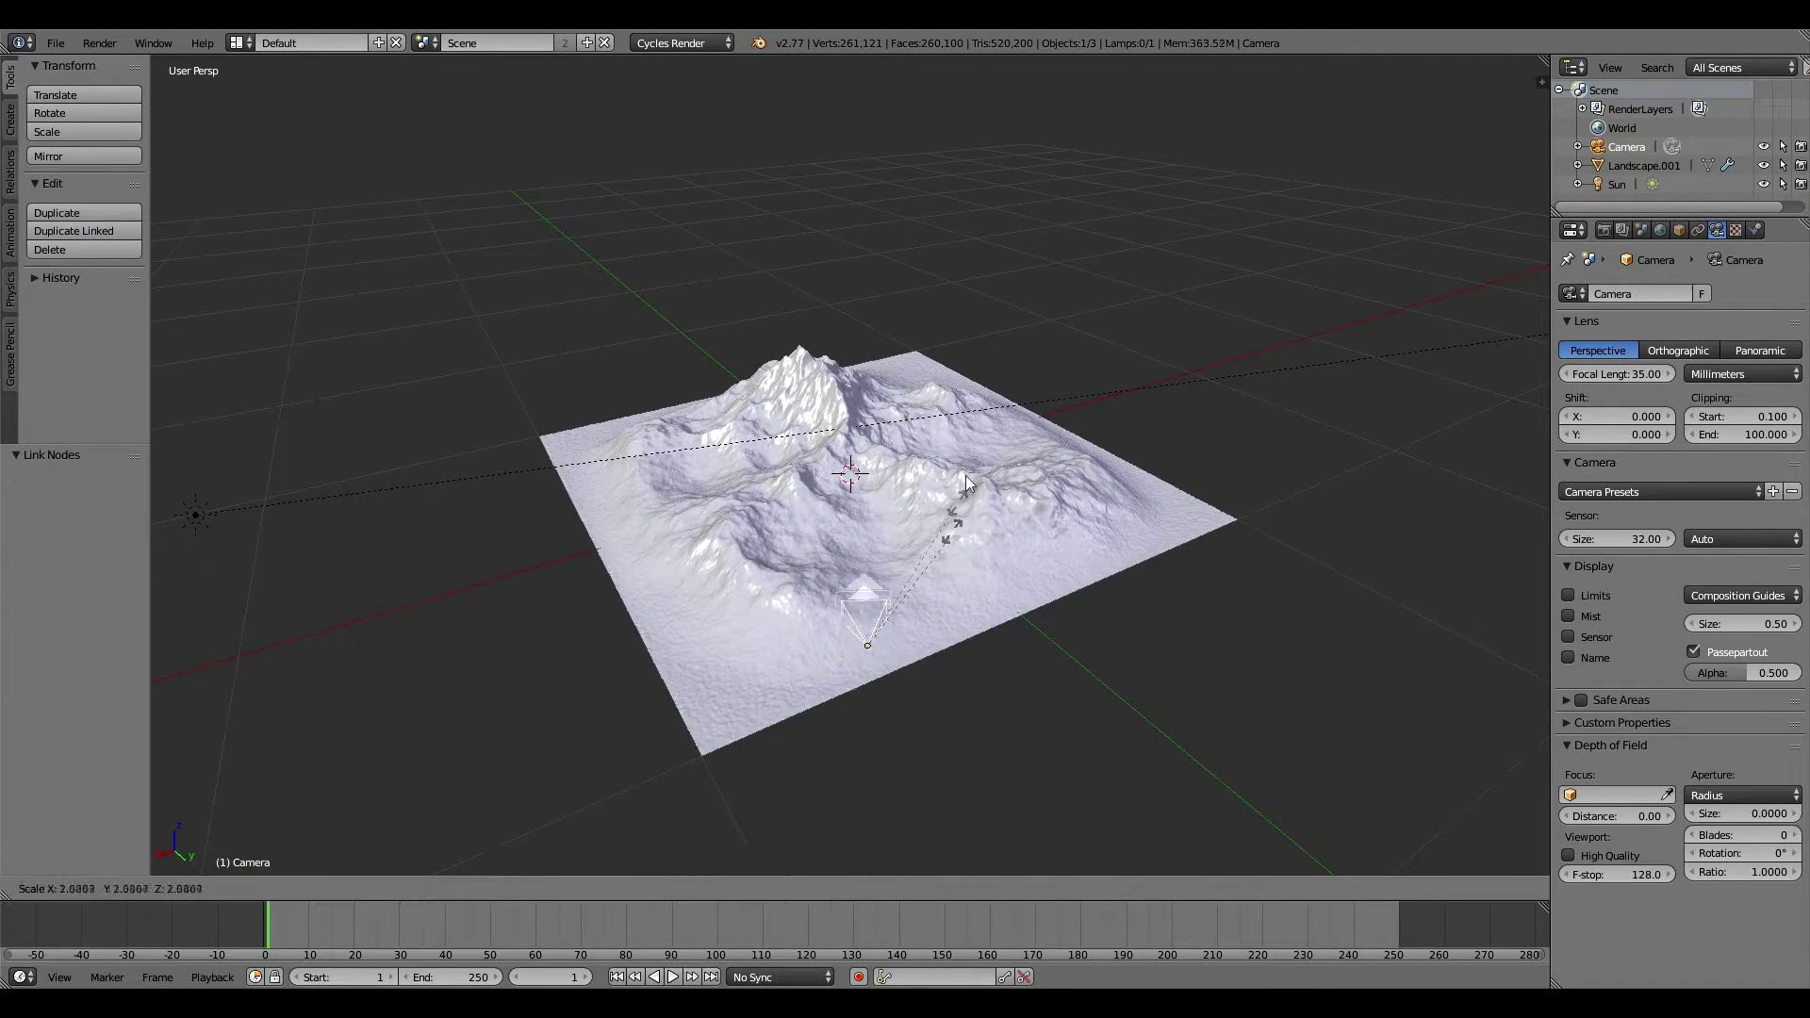
click(857, 604)
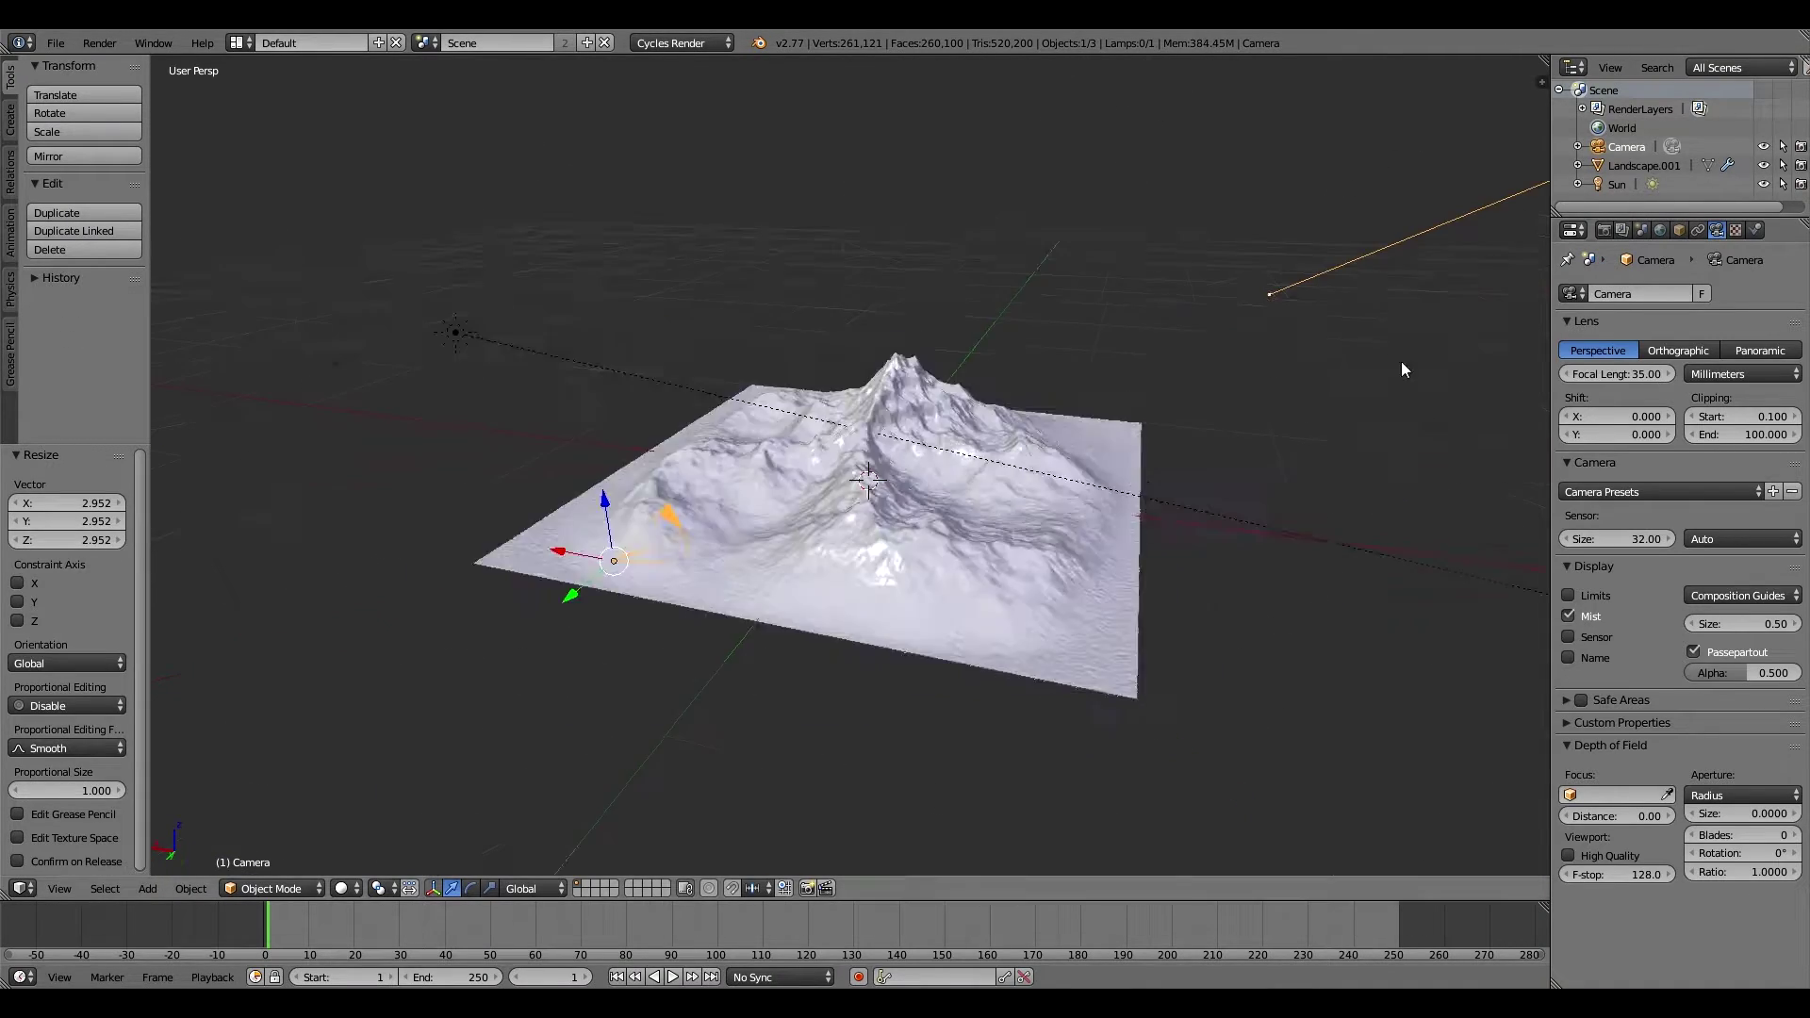
middle_drag(1406, 368, 1338, 363)
Browse down through the scene and render settings.
click(1641, 230)
click(1604, 230)
scroll(1587, 698, down, 3)
ctrl+scroll(1579, 721, down, 2)
ctrl+scroll(1574, 736, down, 2)
ctrl+scroll(1570, 744, down, 2)
Turn on mist display in the camera settings and review the world mist settings.
click(1566, 745)
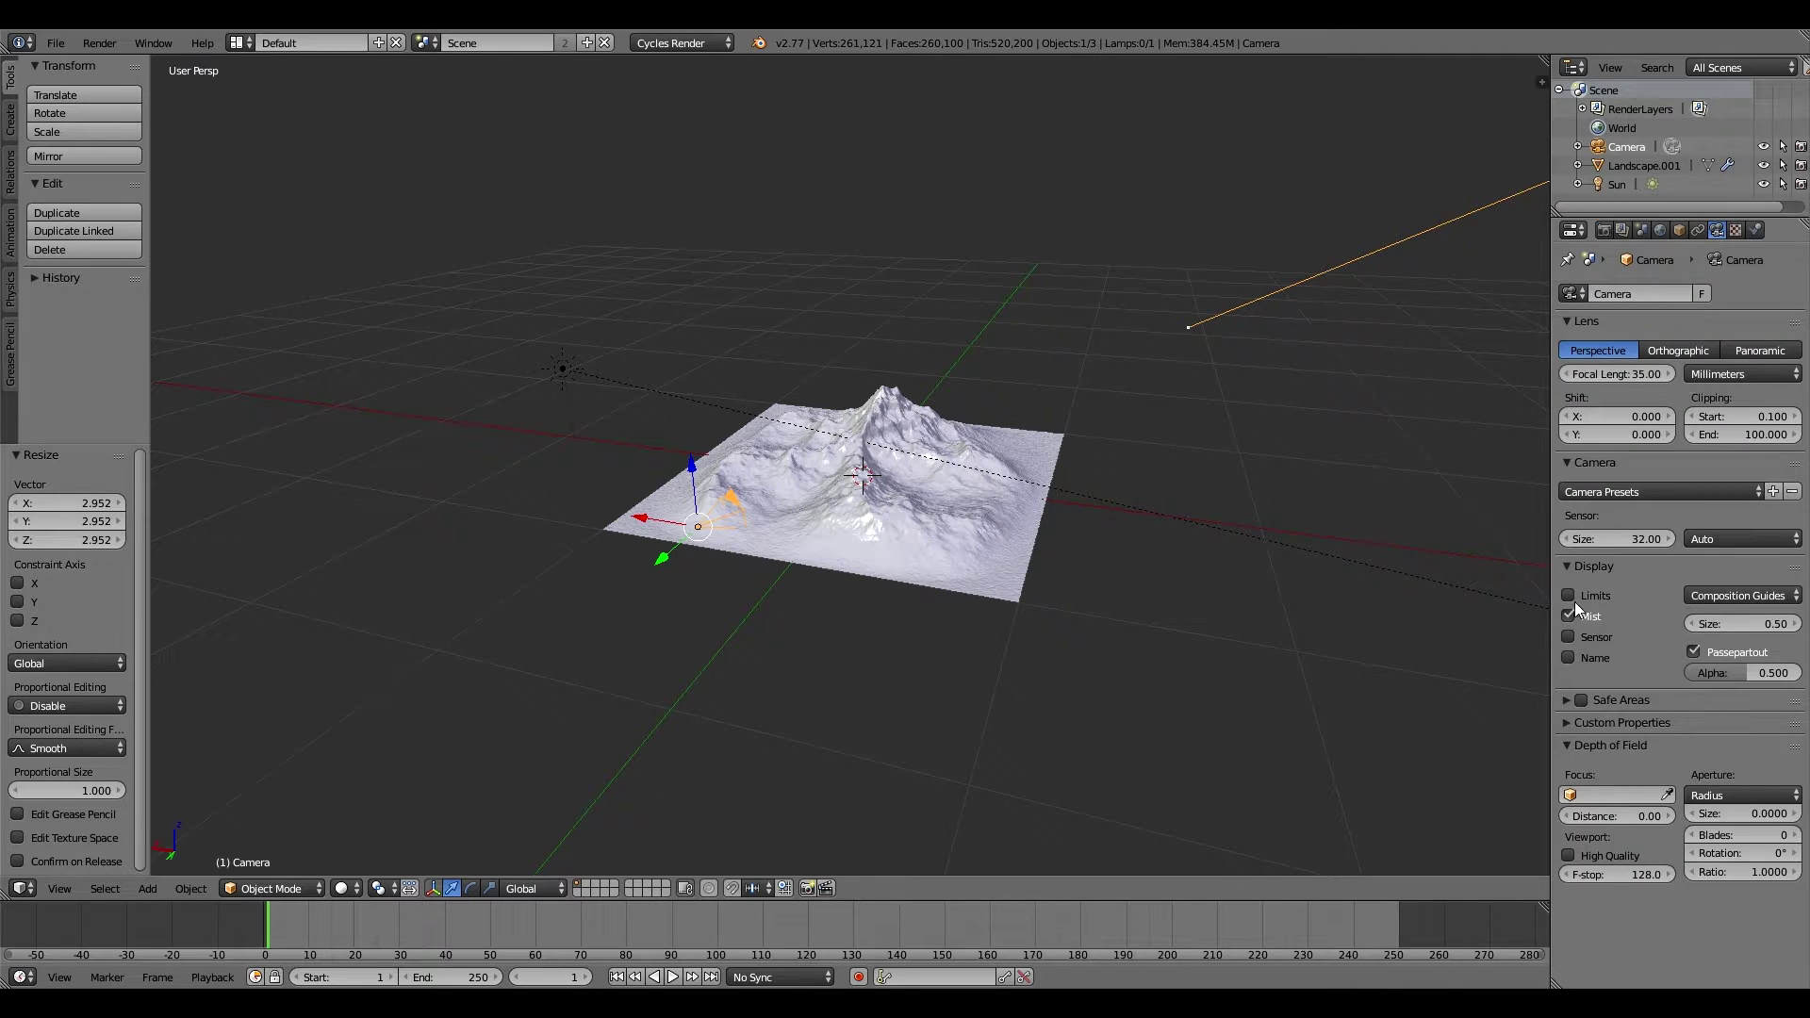
click(1736, 230)
click(1679, 230)
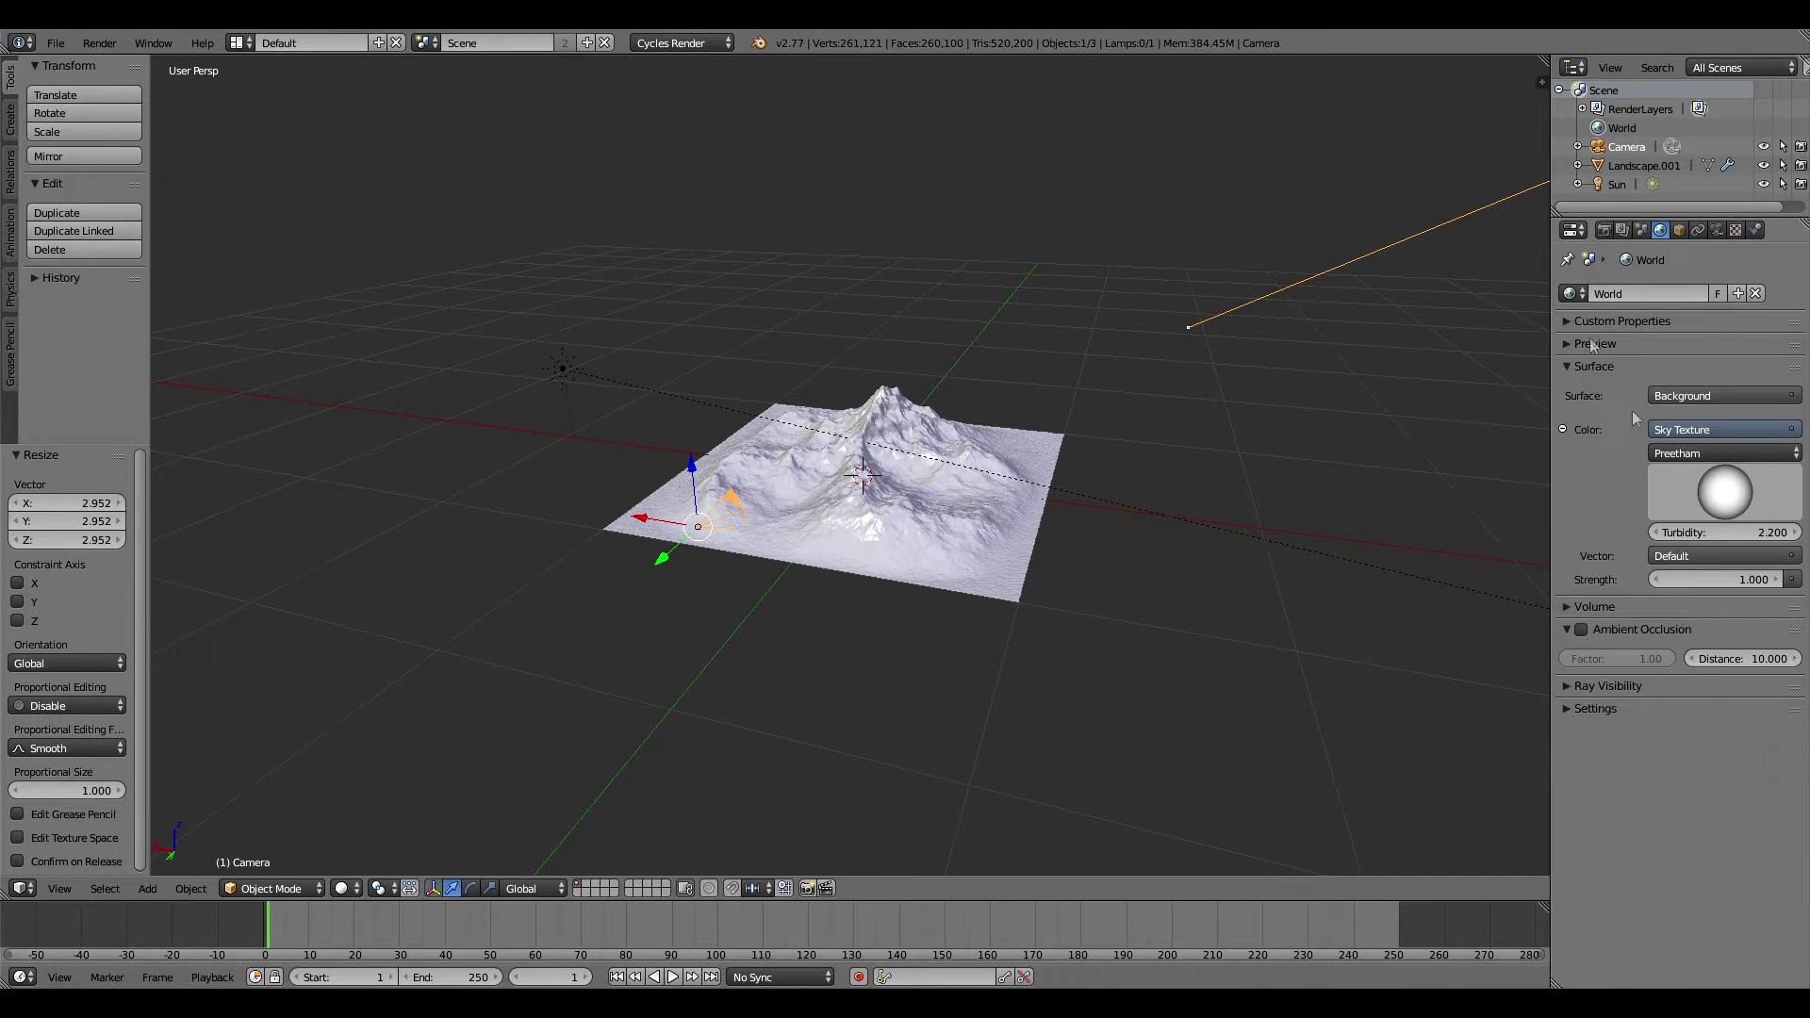
click(1593, 345)
ctrl+scroll(1621, 566, up, 1)
scroll(1636, 749, down, 5)
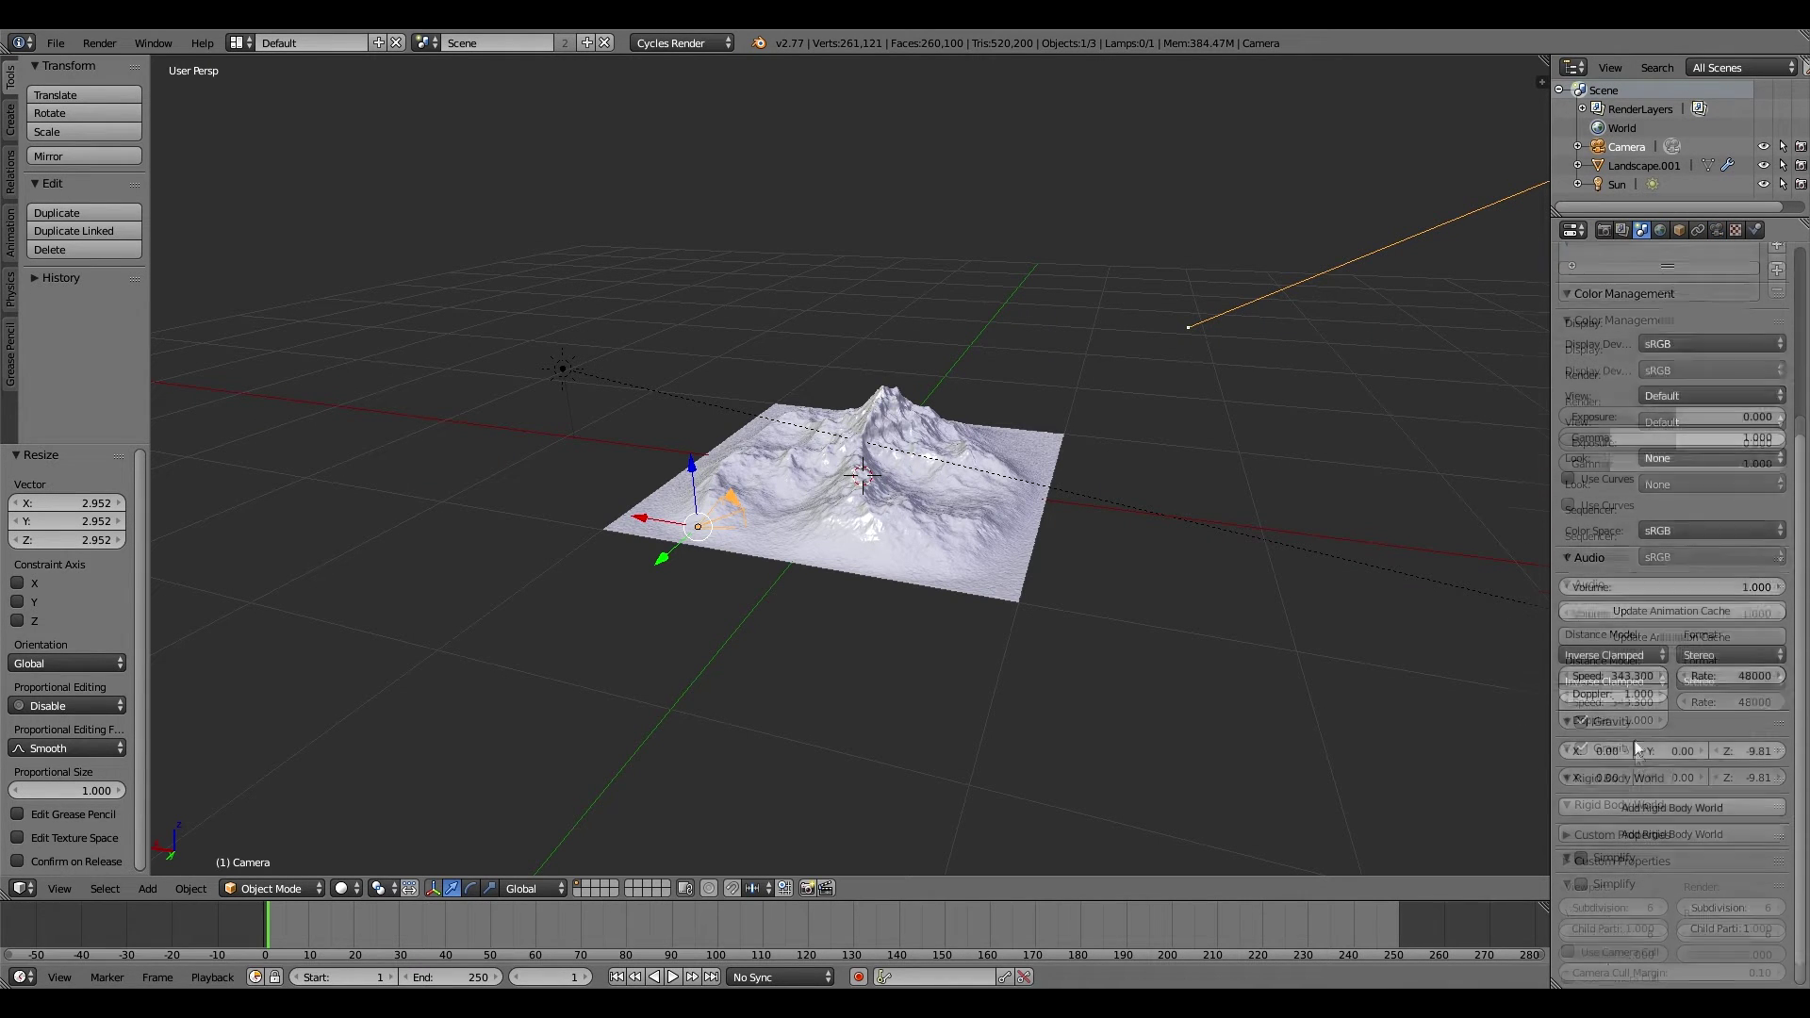
scroll(1635, 750, down, 3)
Enable the Mist pass under render layer Passes, then view through the camera.
click(1621, 231)
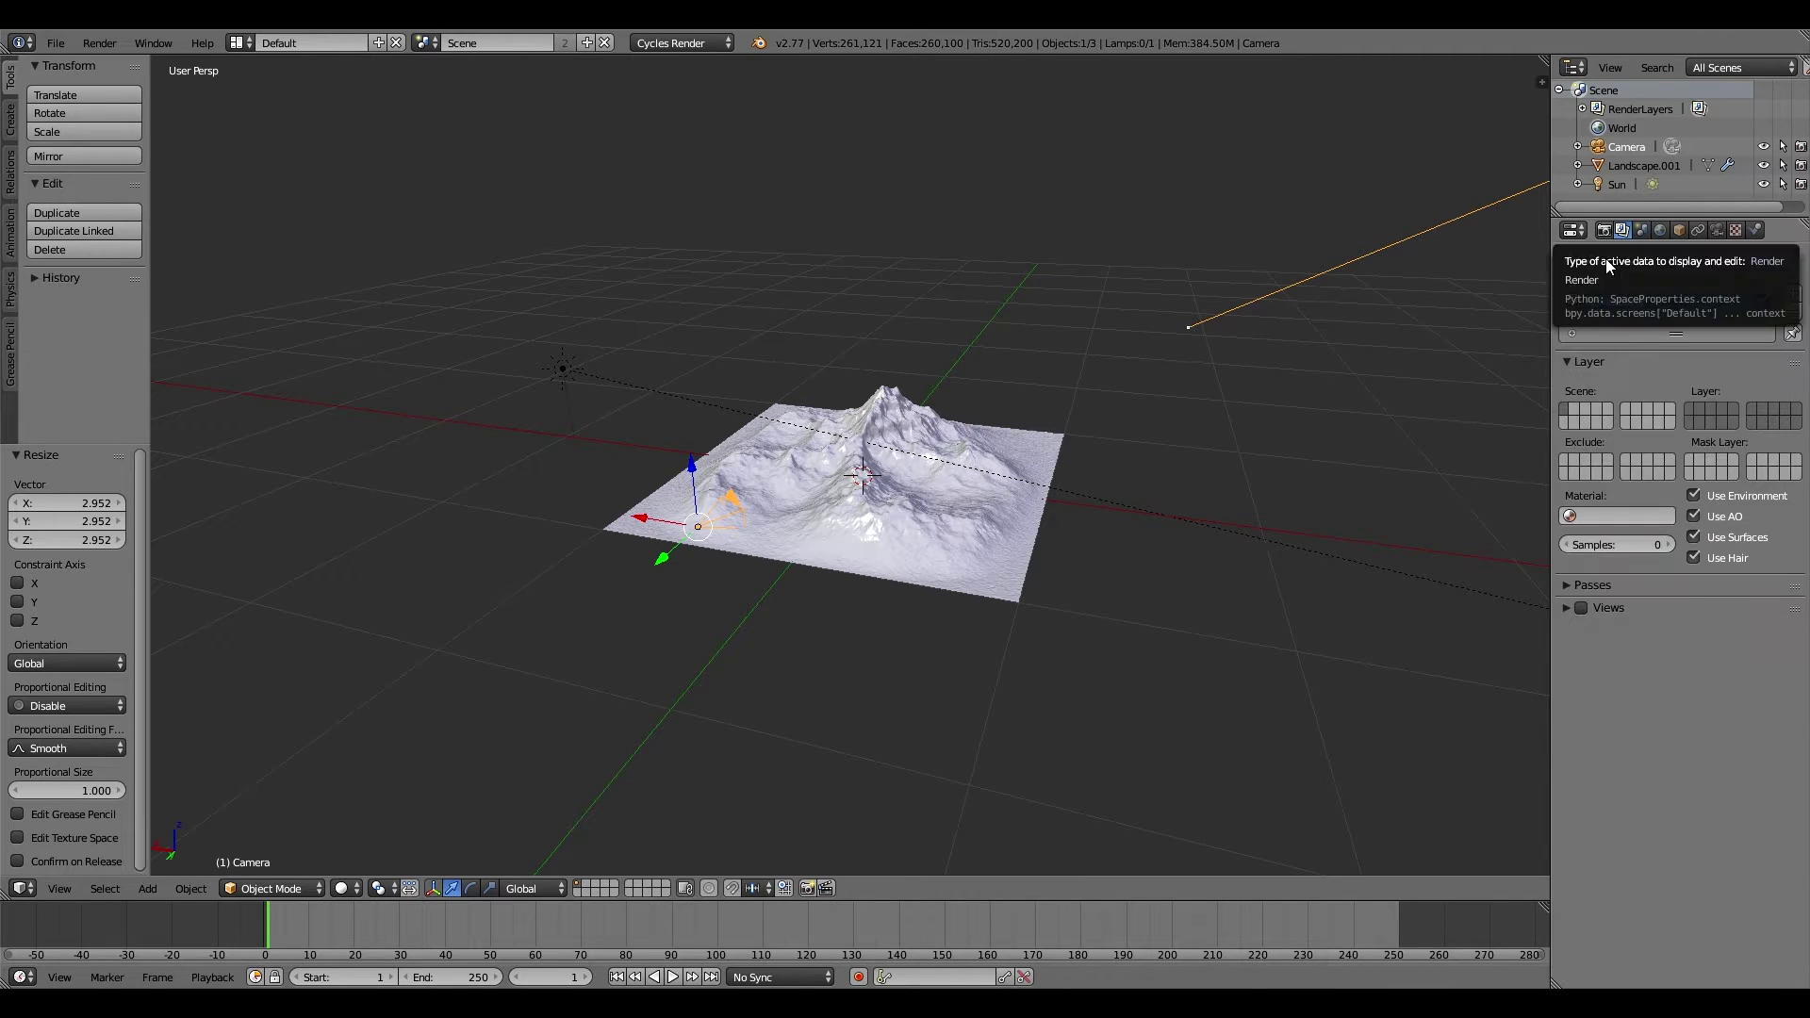
click(1592, 586)
click(1716, 230)
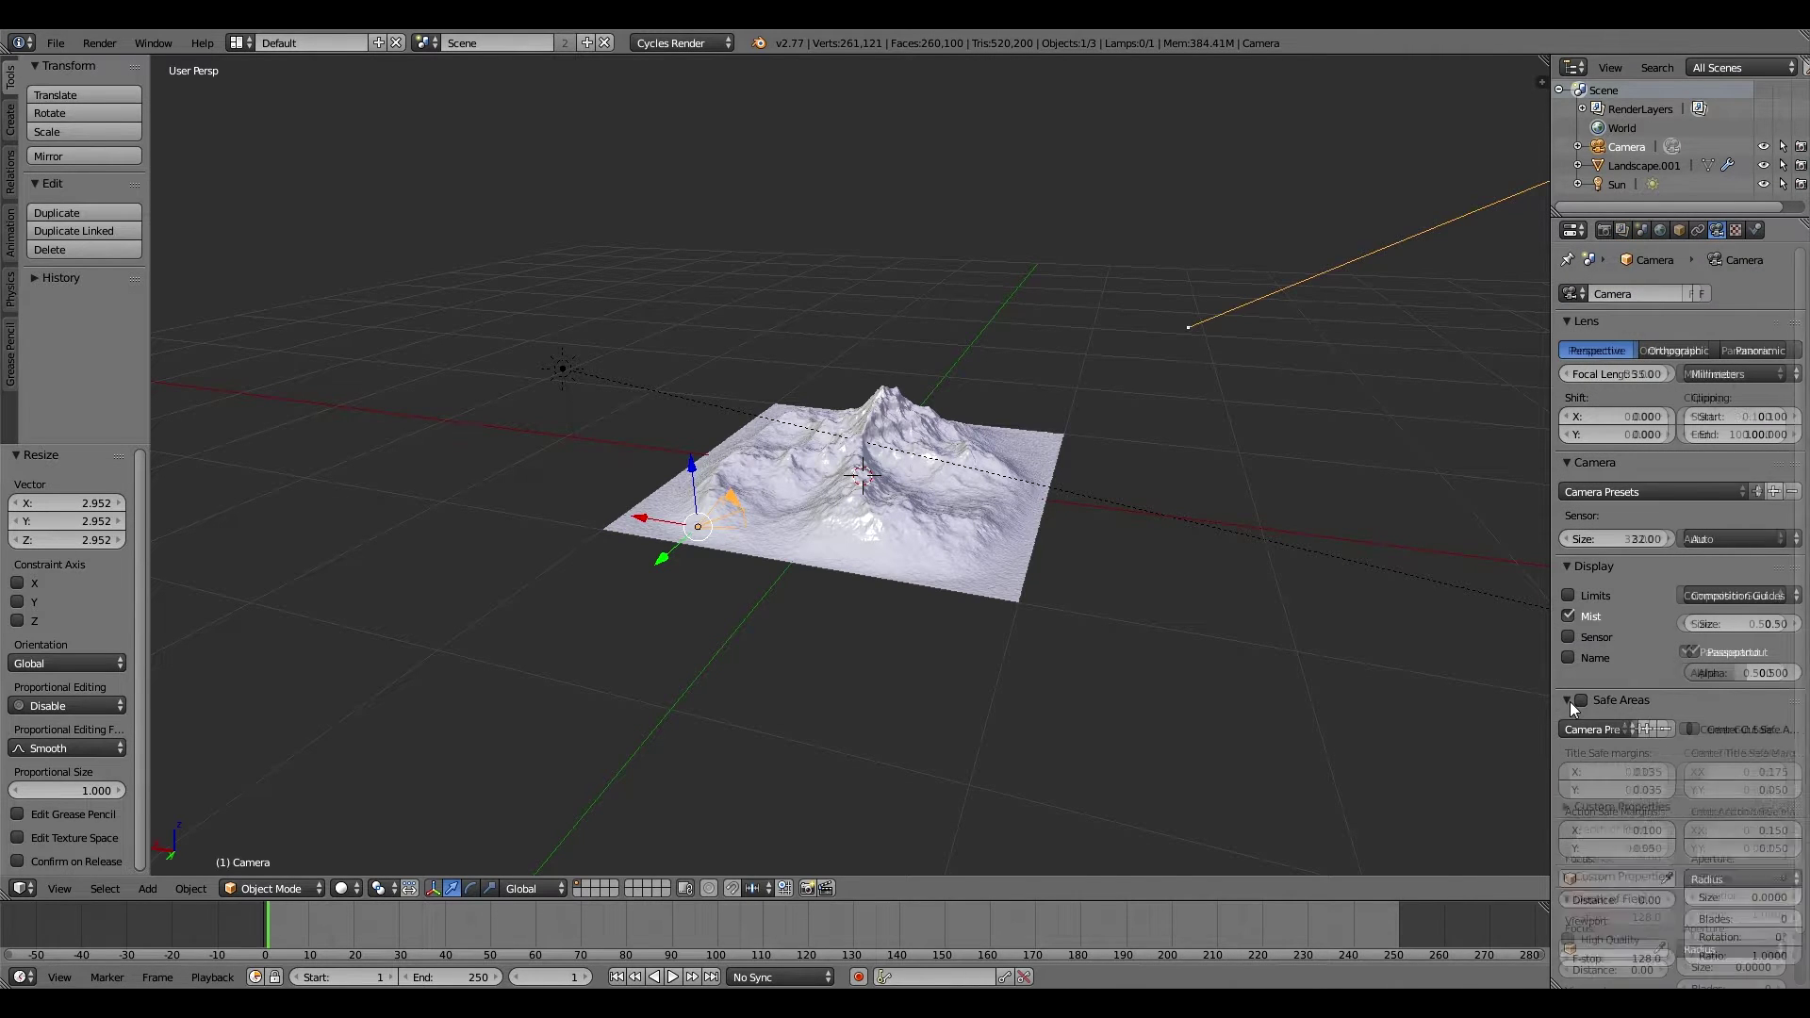
click(1641, 230)
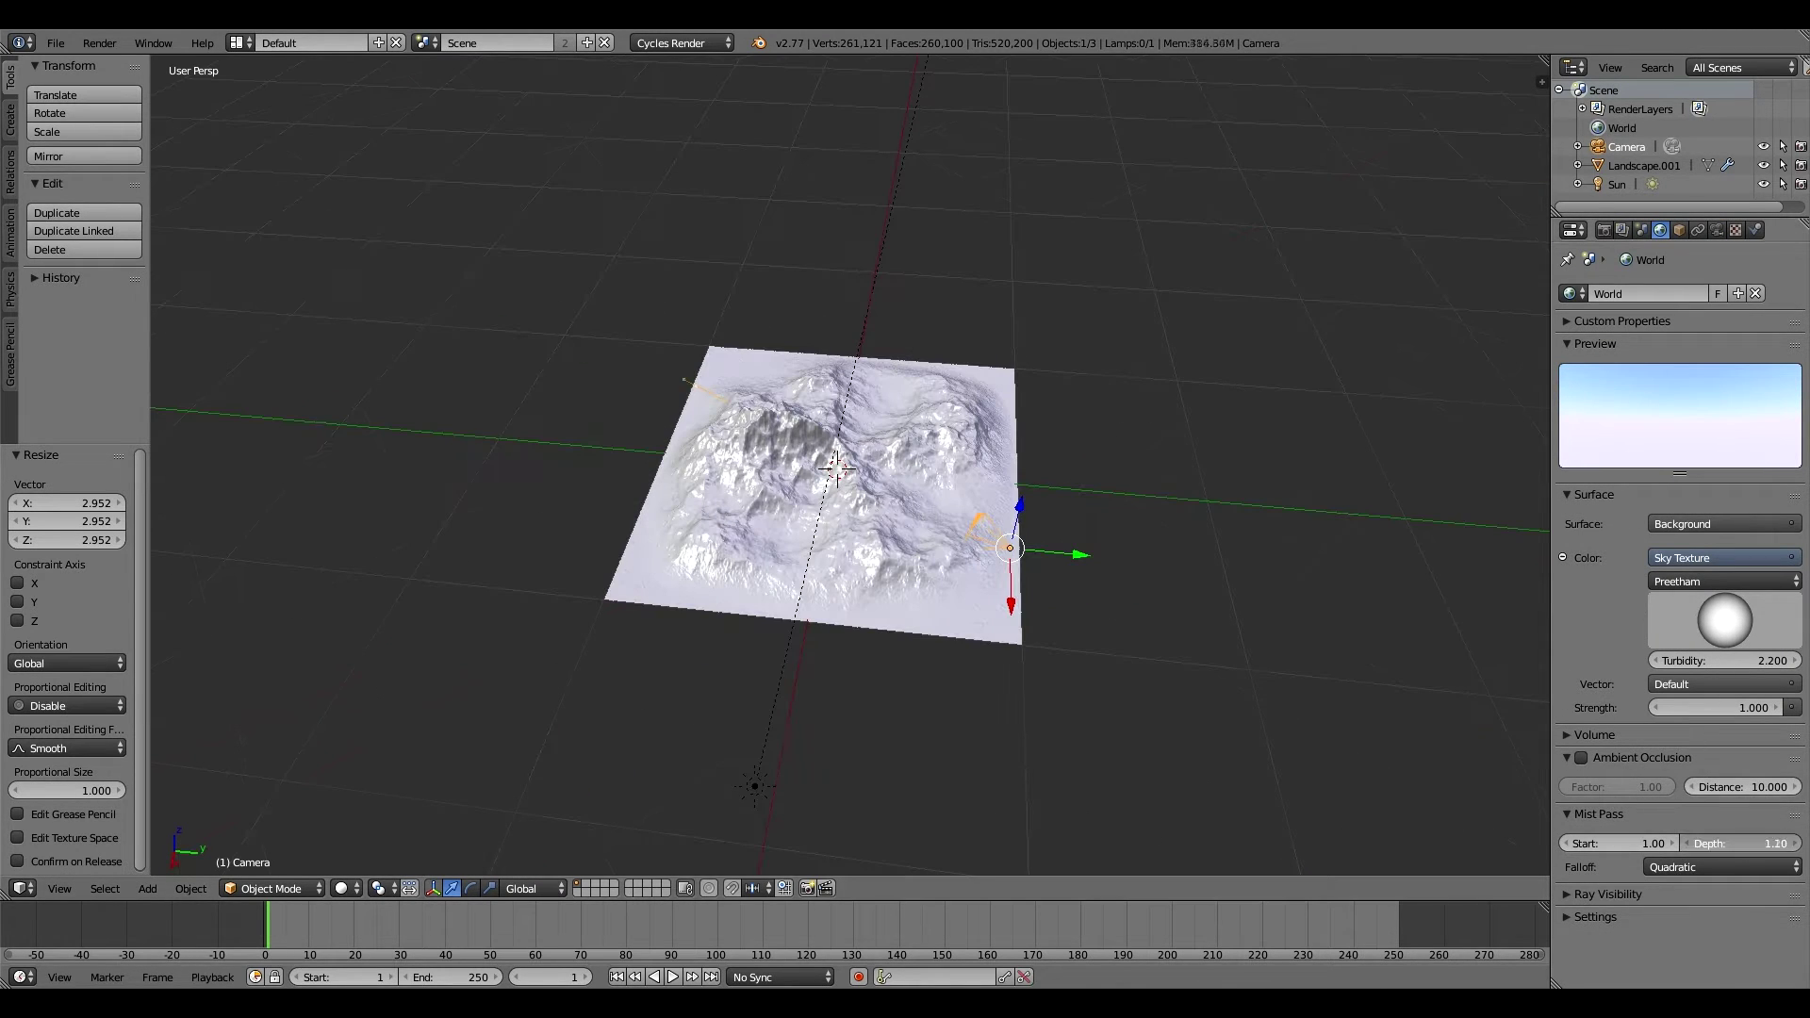
key(KP_0)
Set up the Compositing layout with material preview, compositing nodes and 29% render resolution.
click(241, 42)
click(302, 112)
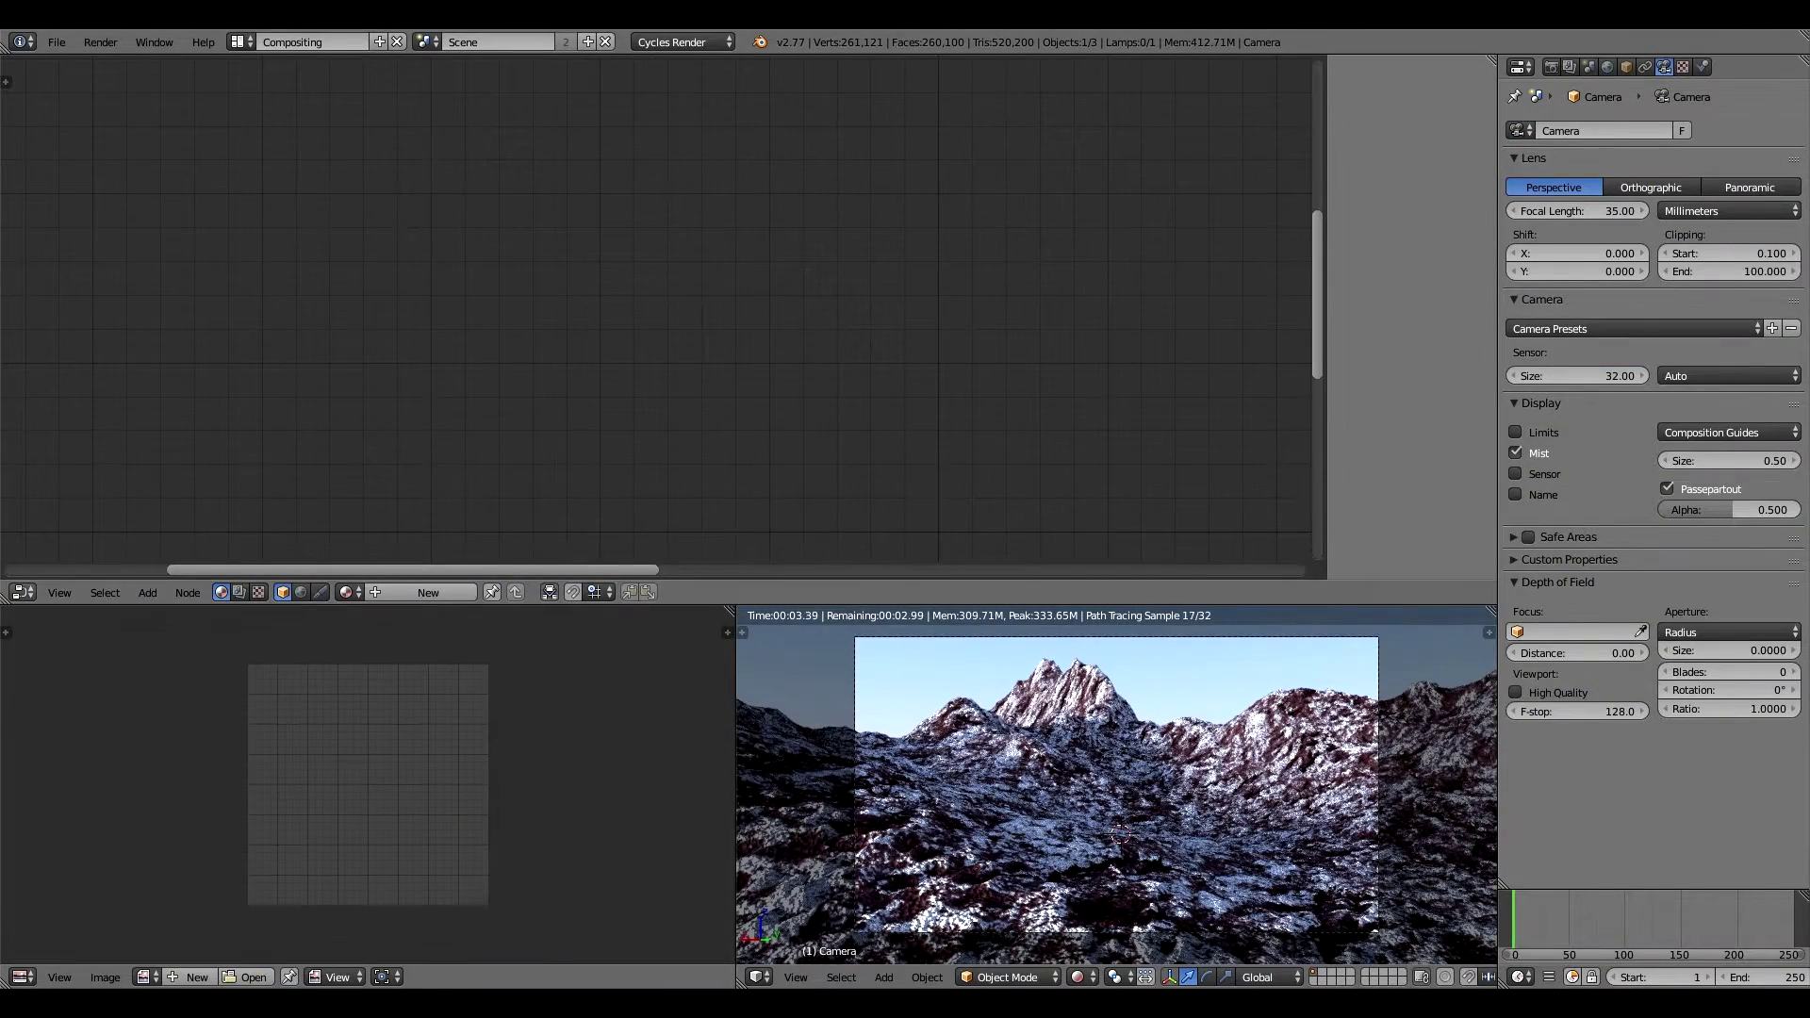
click(1077, 977)
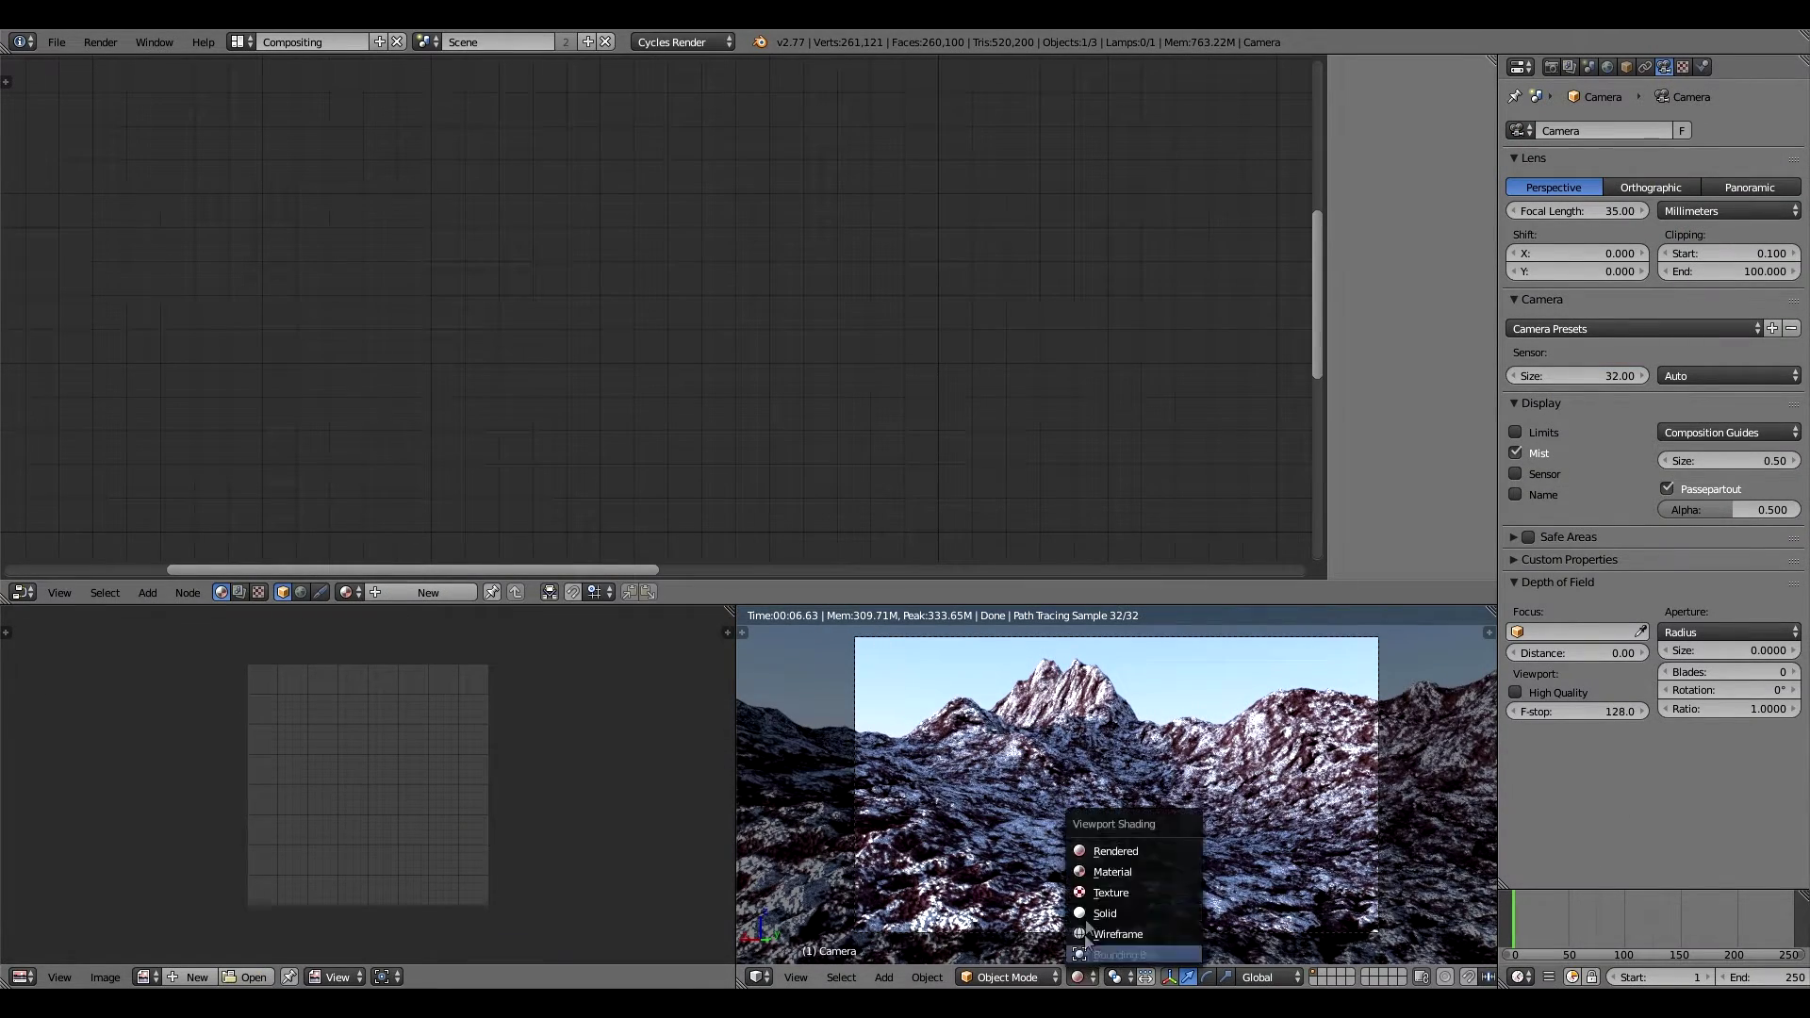
click(1113, 871)
click(240, 592)
scroll(679, 311, down, 3)
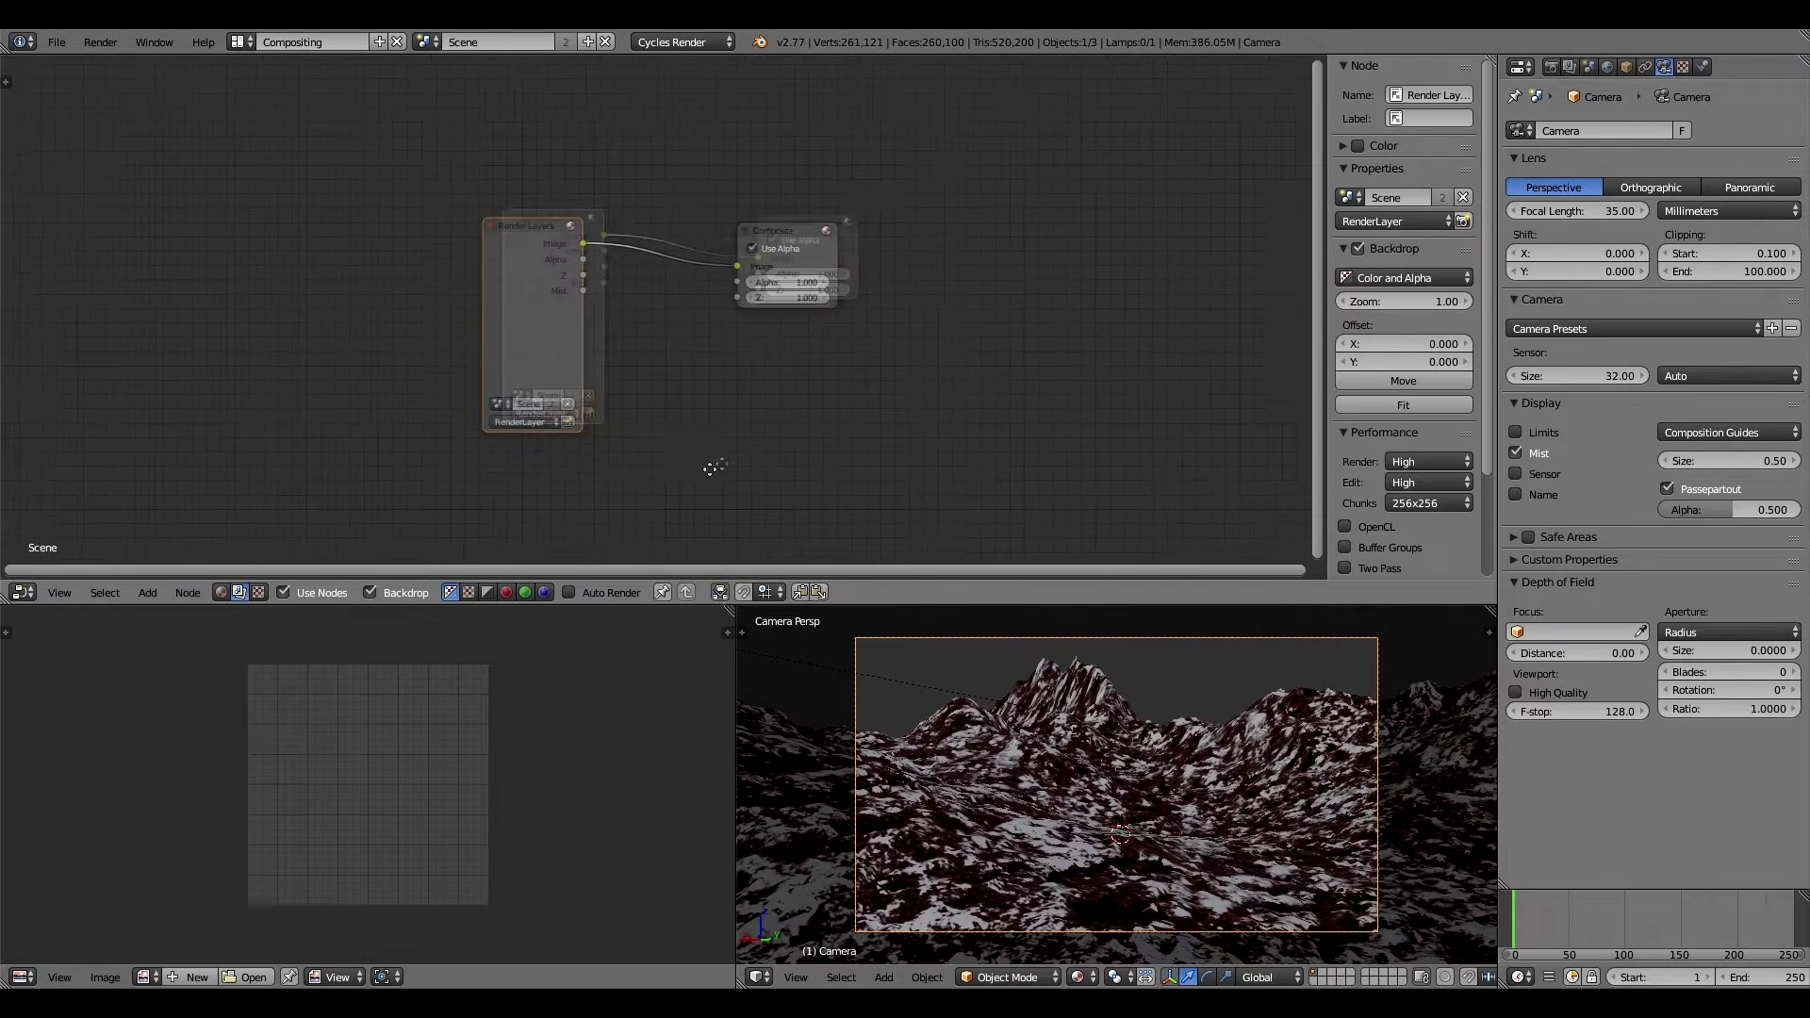
click(1550, 66)
drag(1573, 359, 1551, 359)
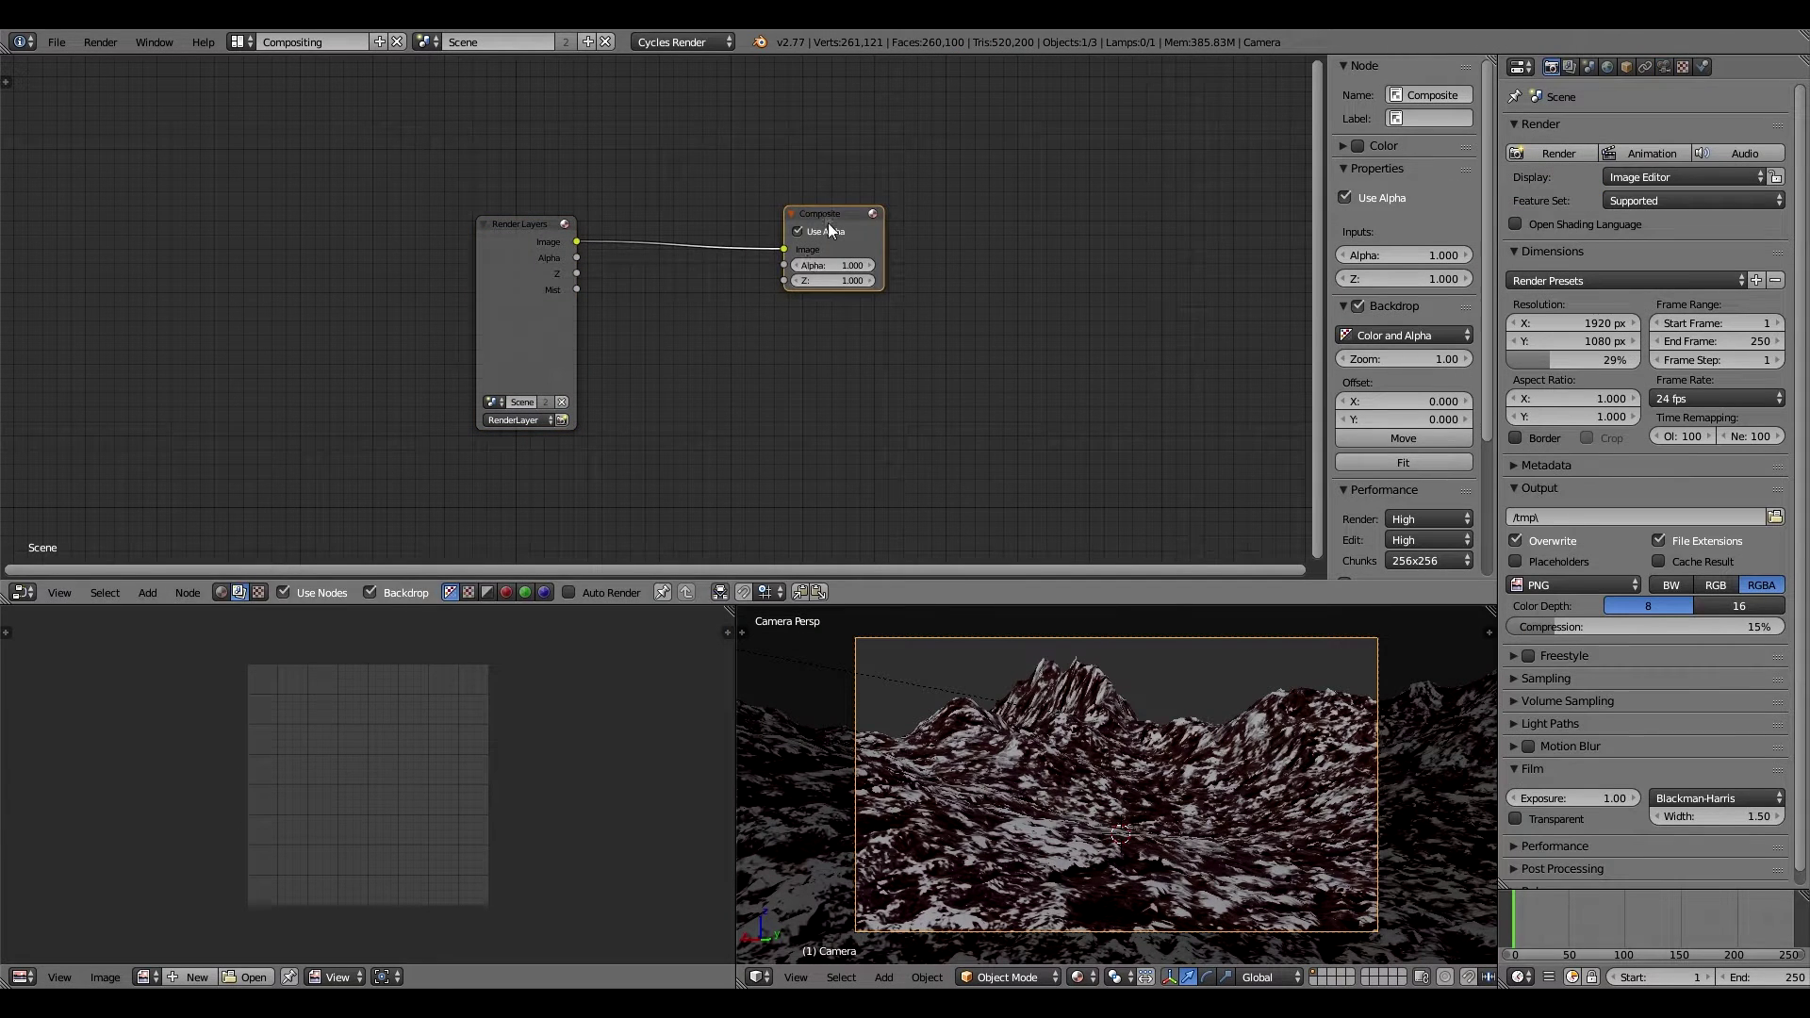
Add a Viewer node fed by Render Layers and move the Composite node aside.
click(703, 391)
click(801, 410)
click(853, 203)
ctrl+shift+click(526, 311)
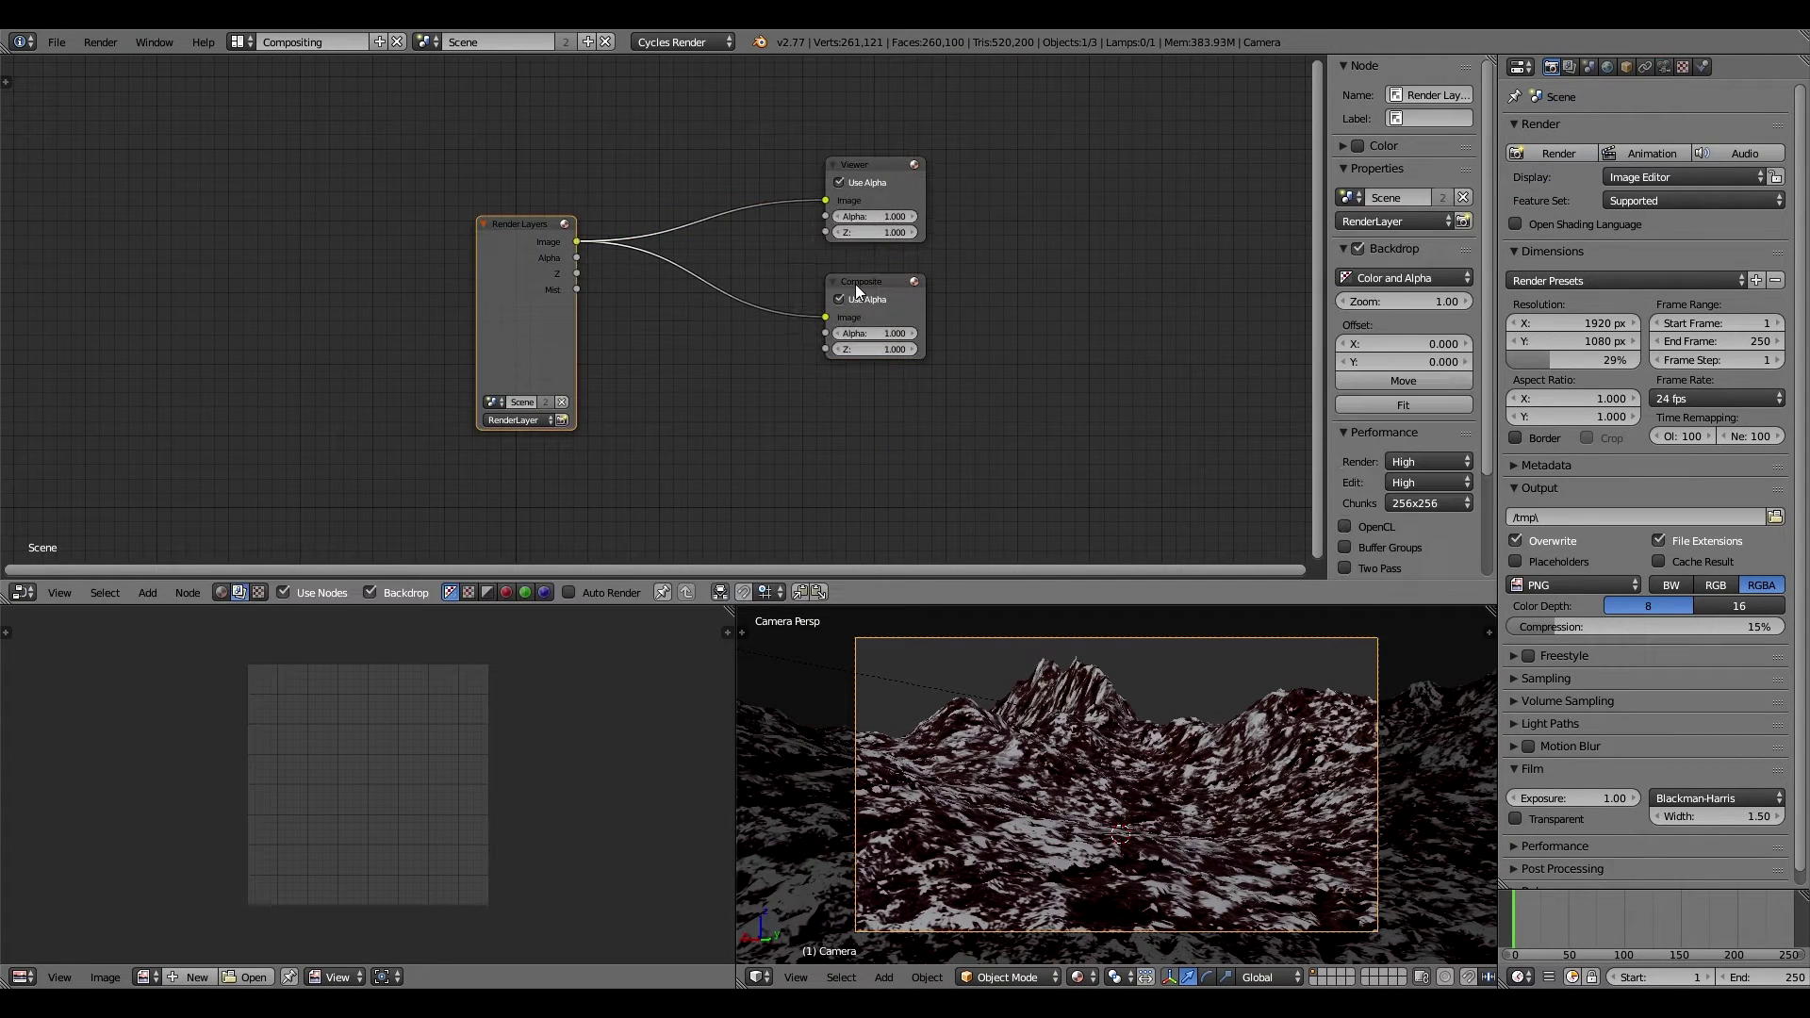
drag(856, 285, 959, 355)
Add a Color > Mix node, deleting a mistakenly added Math node.
key(shift+a)
click(754, 405)
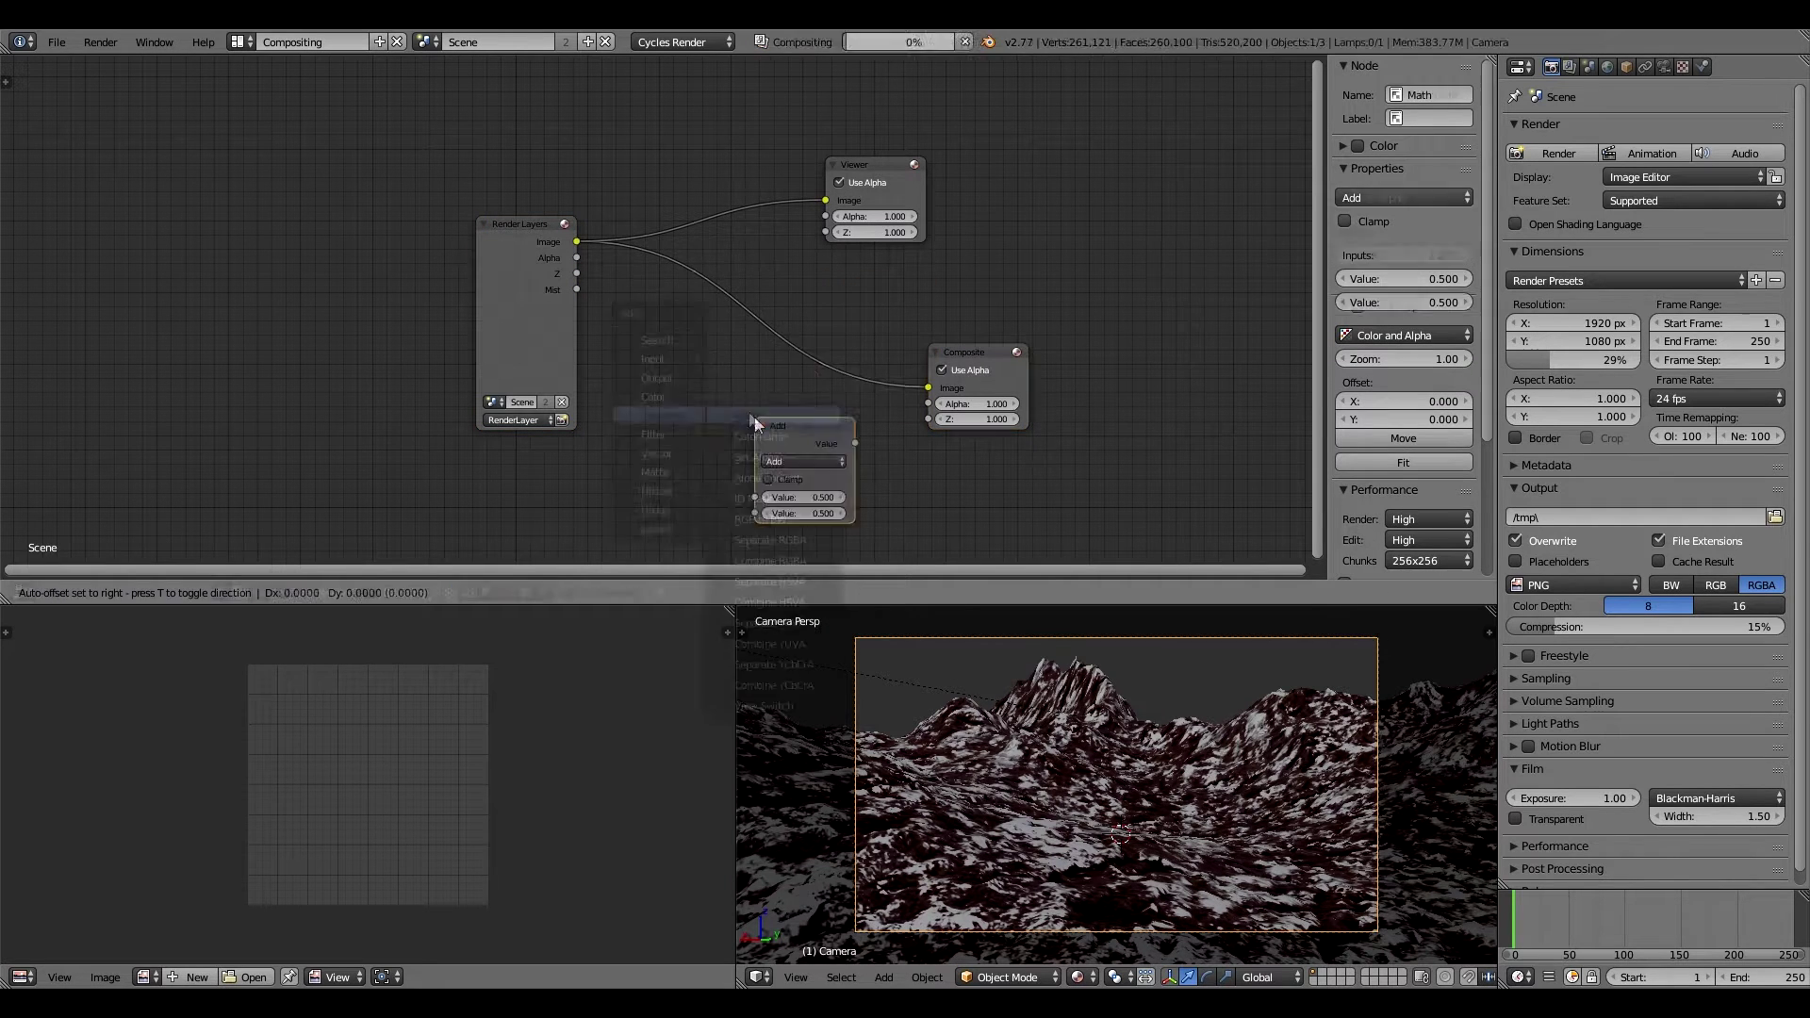
click(754, 363)
key(x)
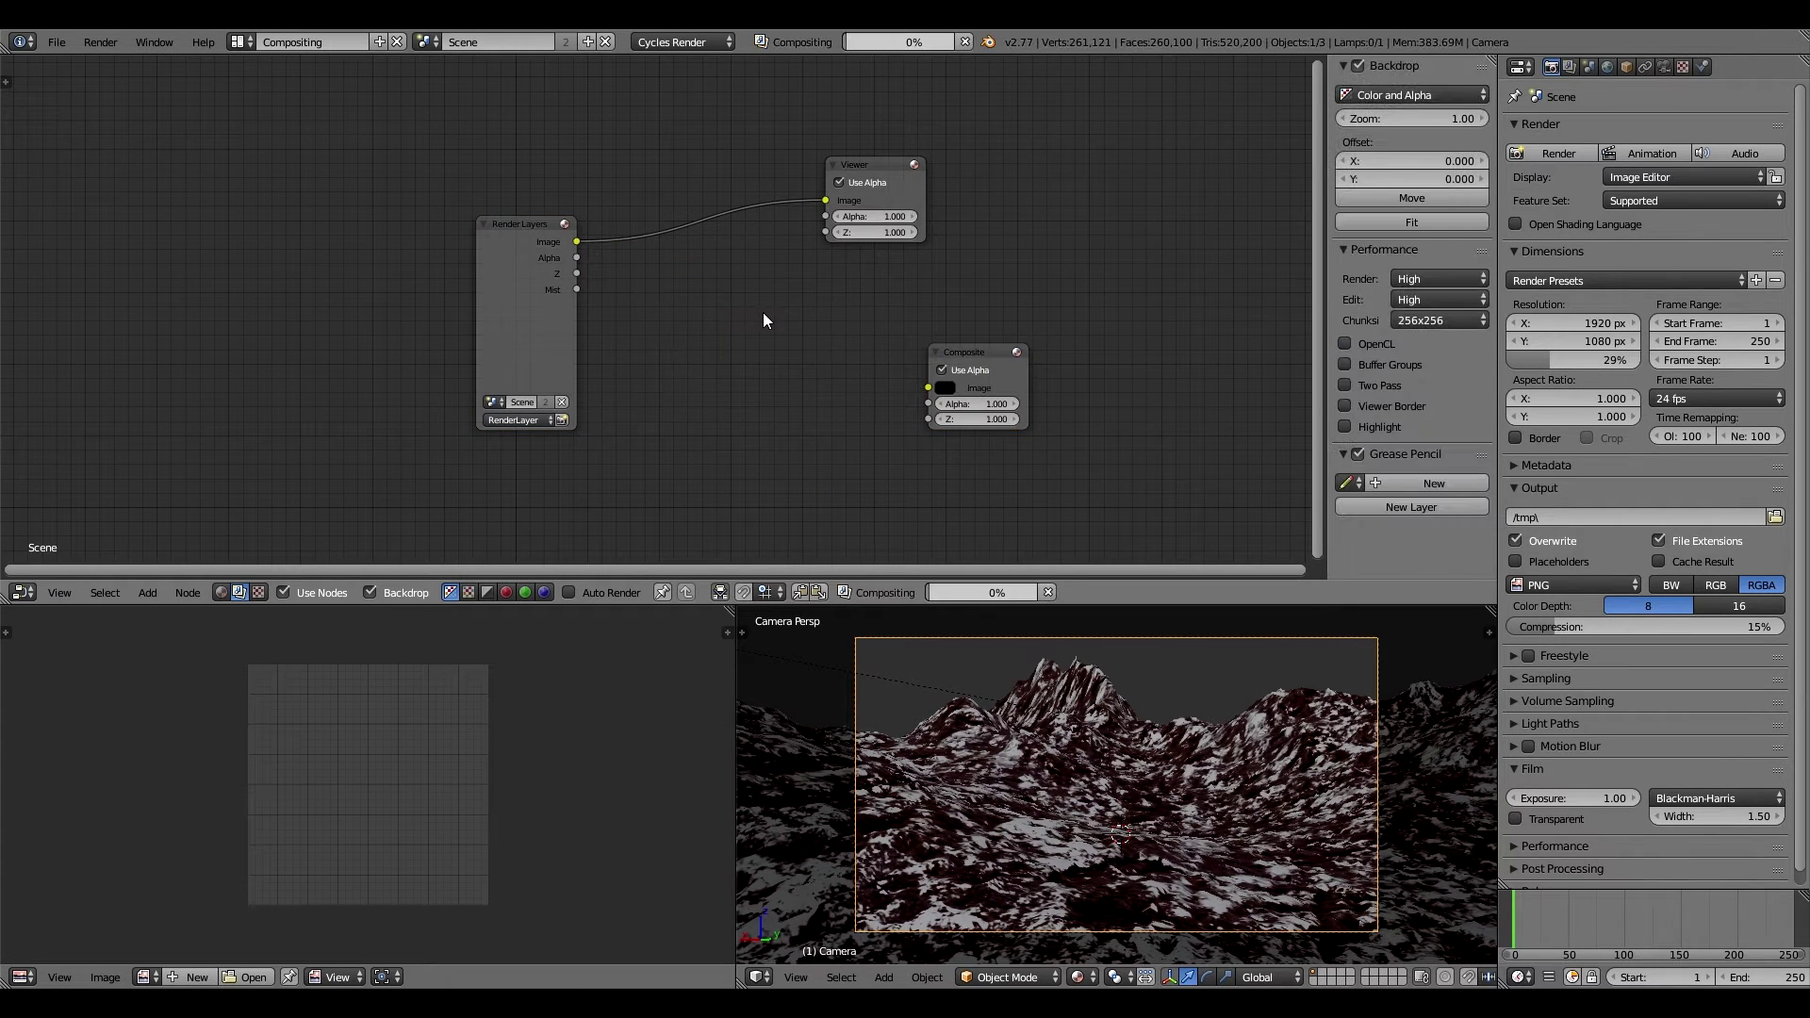
key(shift+a)
click(750, 356)
click(750, 373)
Wire Image and Mist (into Fac) through the Mix node to Composite, then render.
drag(577, 242, 732, 392)
drag(801, 338, 916, 393)
drag(650, 381, 701, 421)
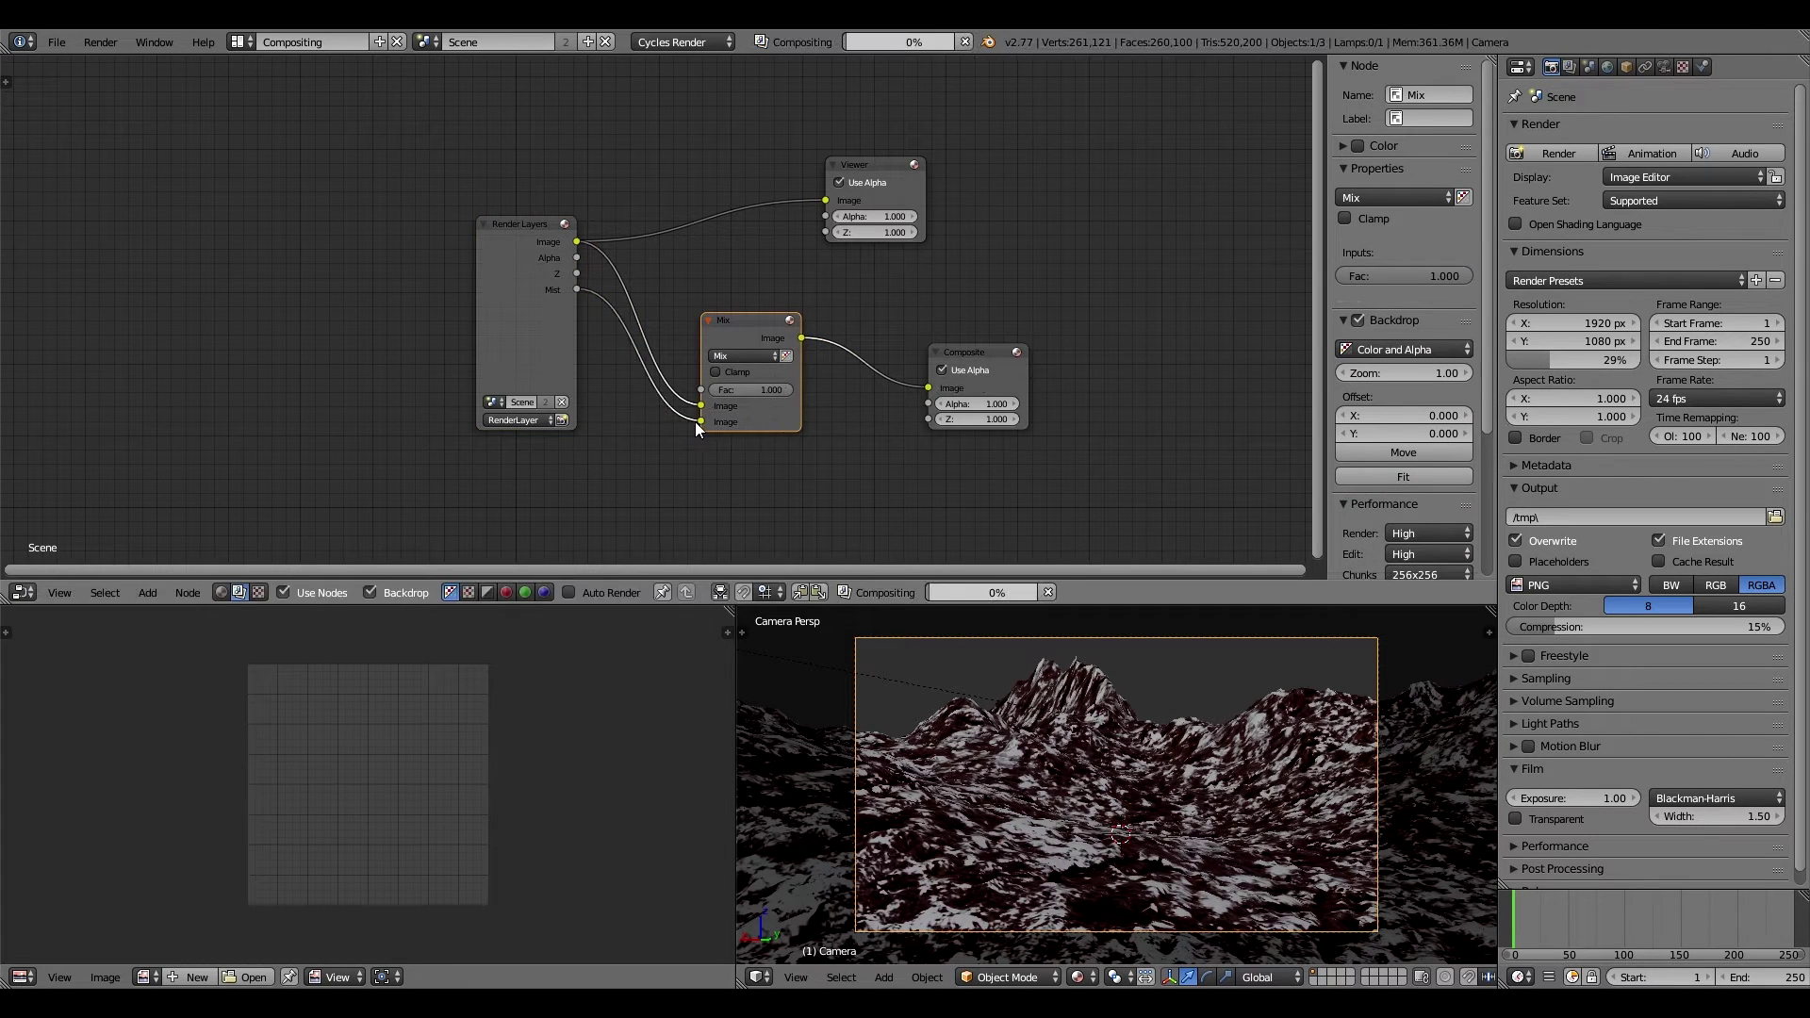
drag(716, 347, 710, 358)
drag(694, 432, 695, 400)
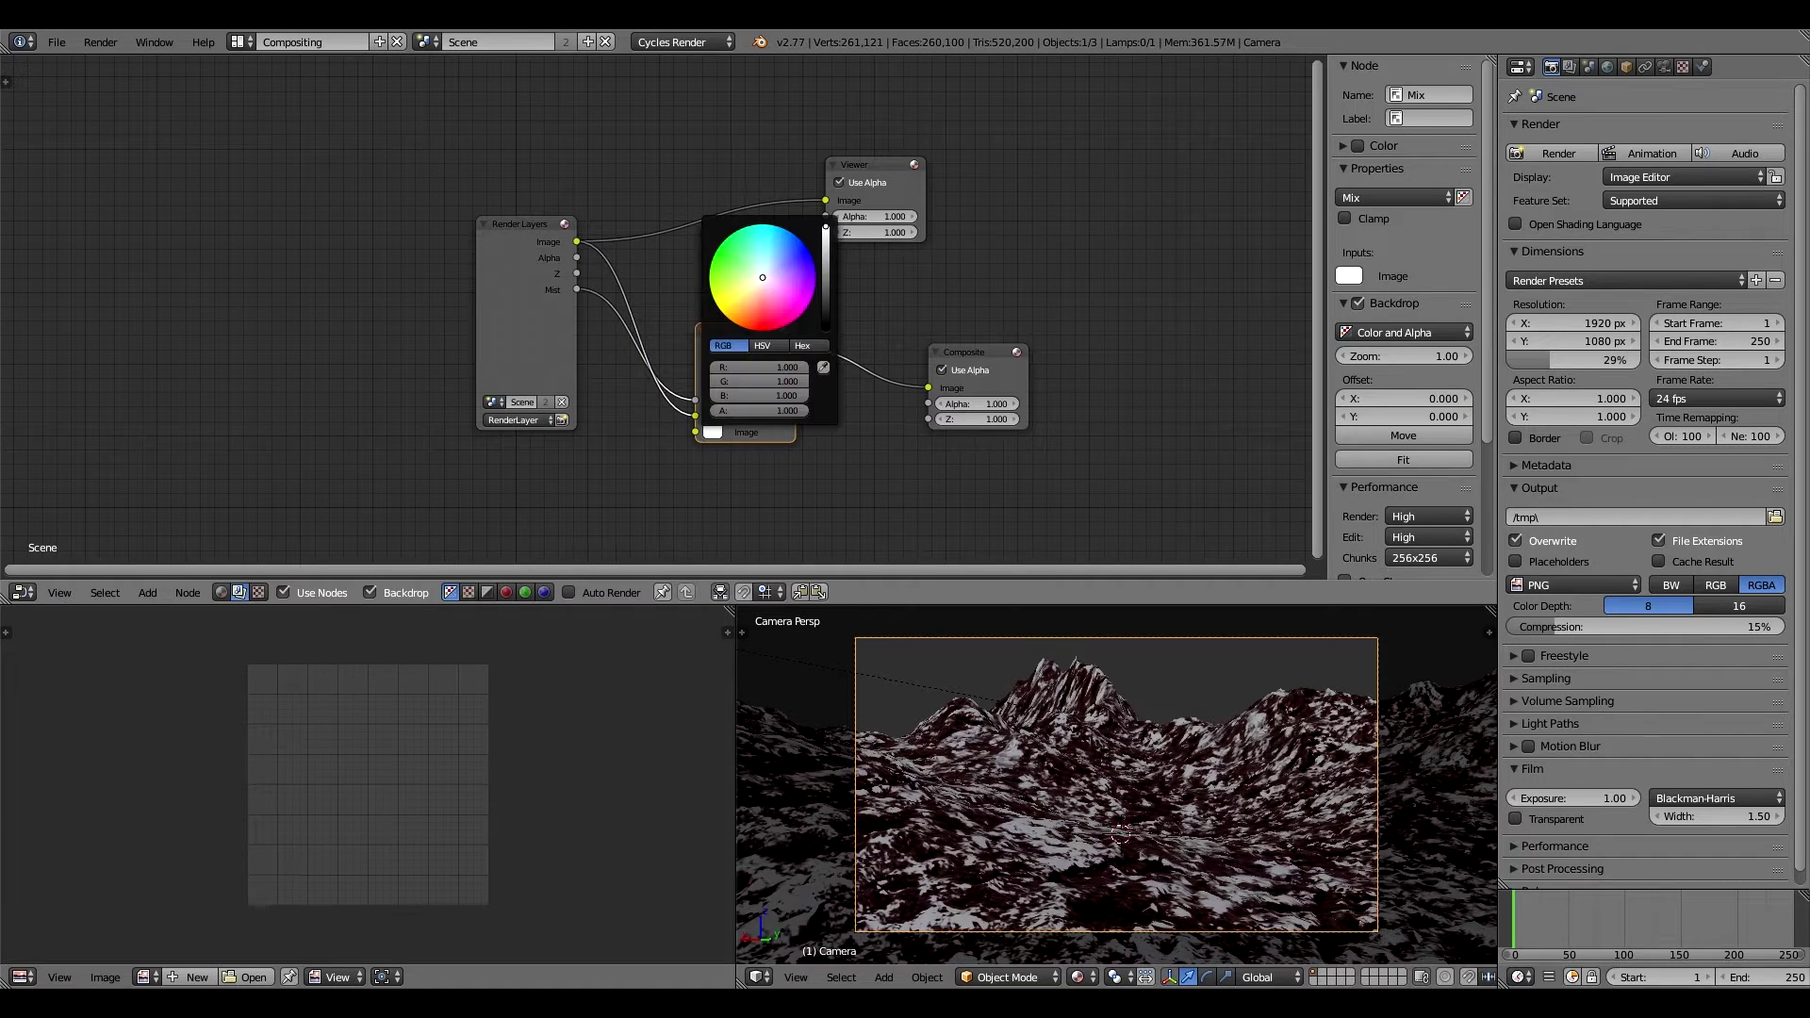
key(F12)
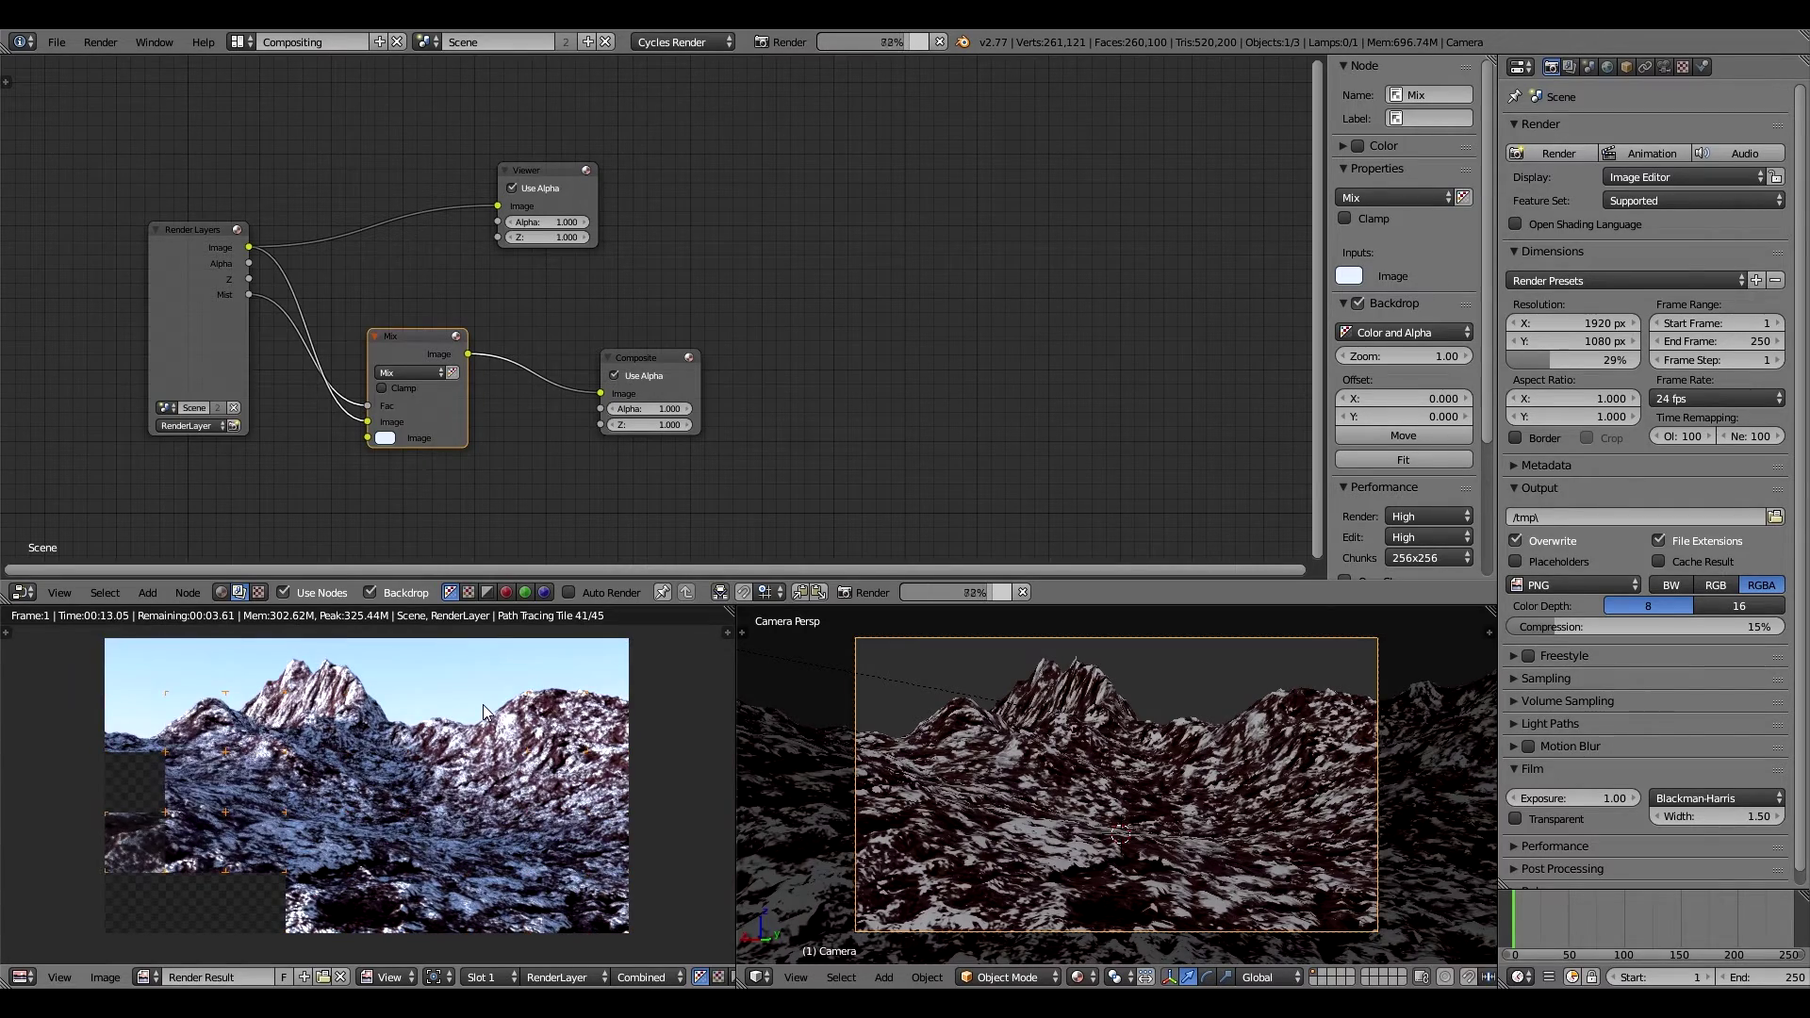
click(239, 42)
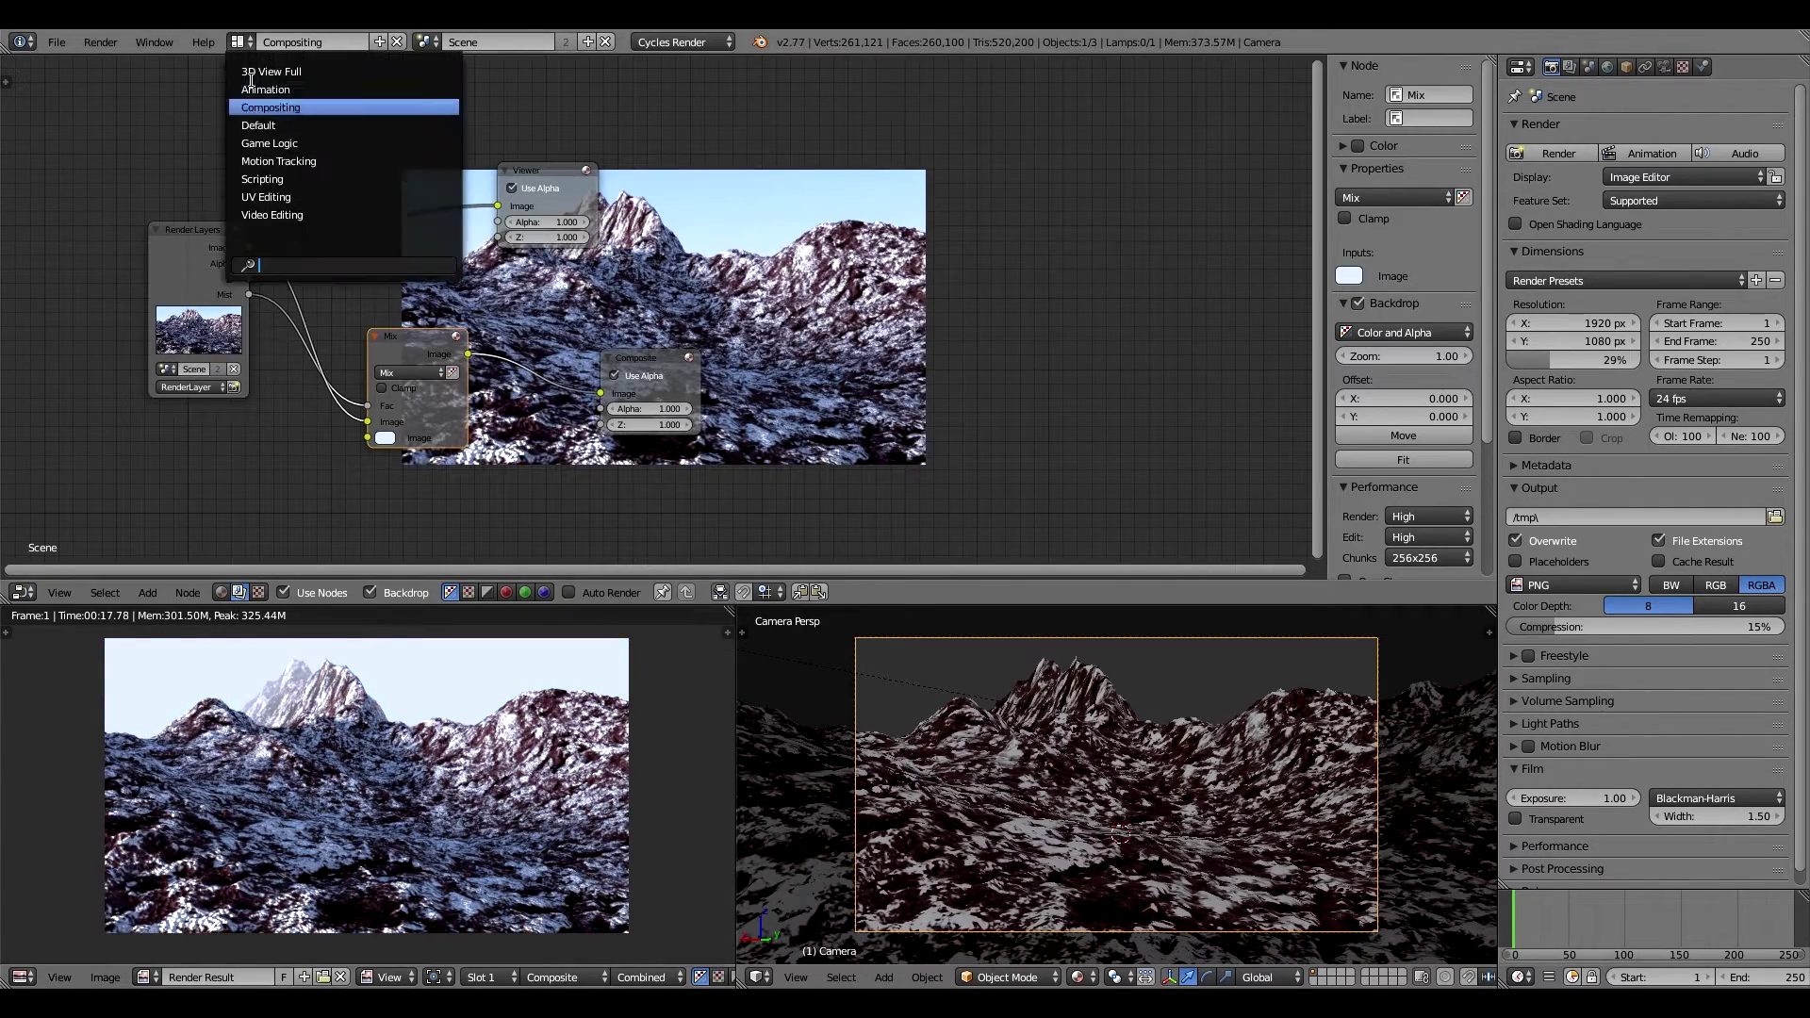
Check the camera view in the Default layout, then return to Compositing and shift the backdrop.
click(283, 107)
key(KP_0)
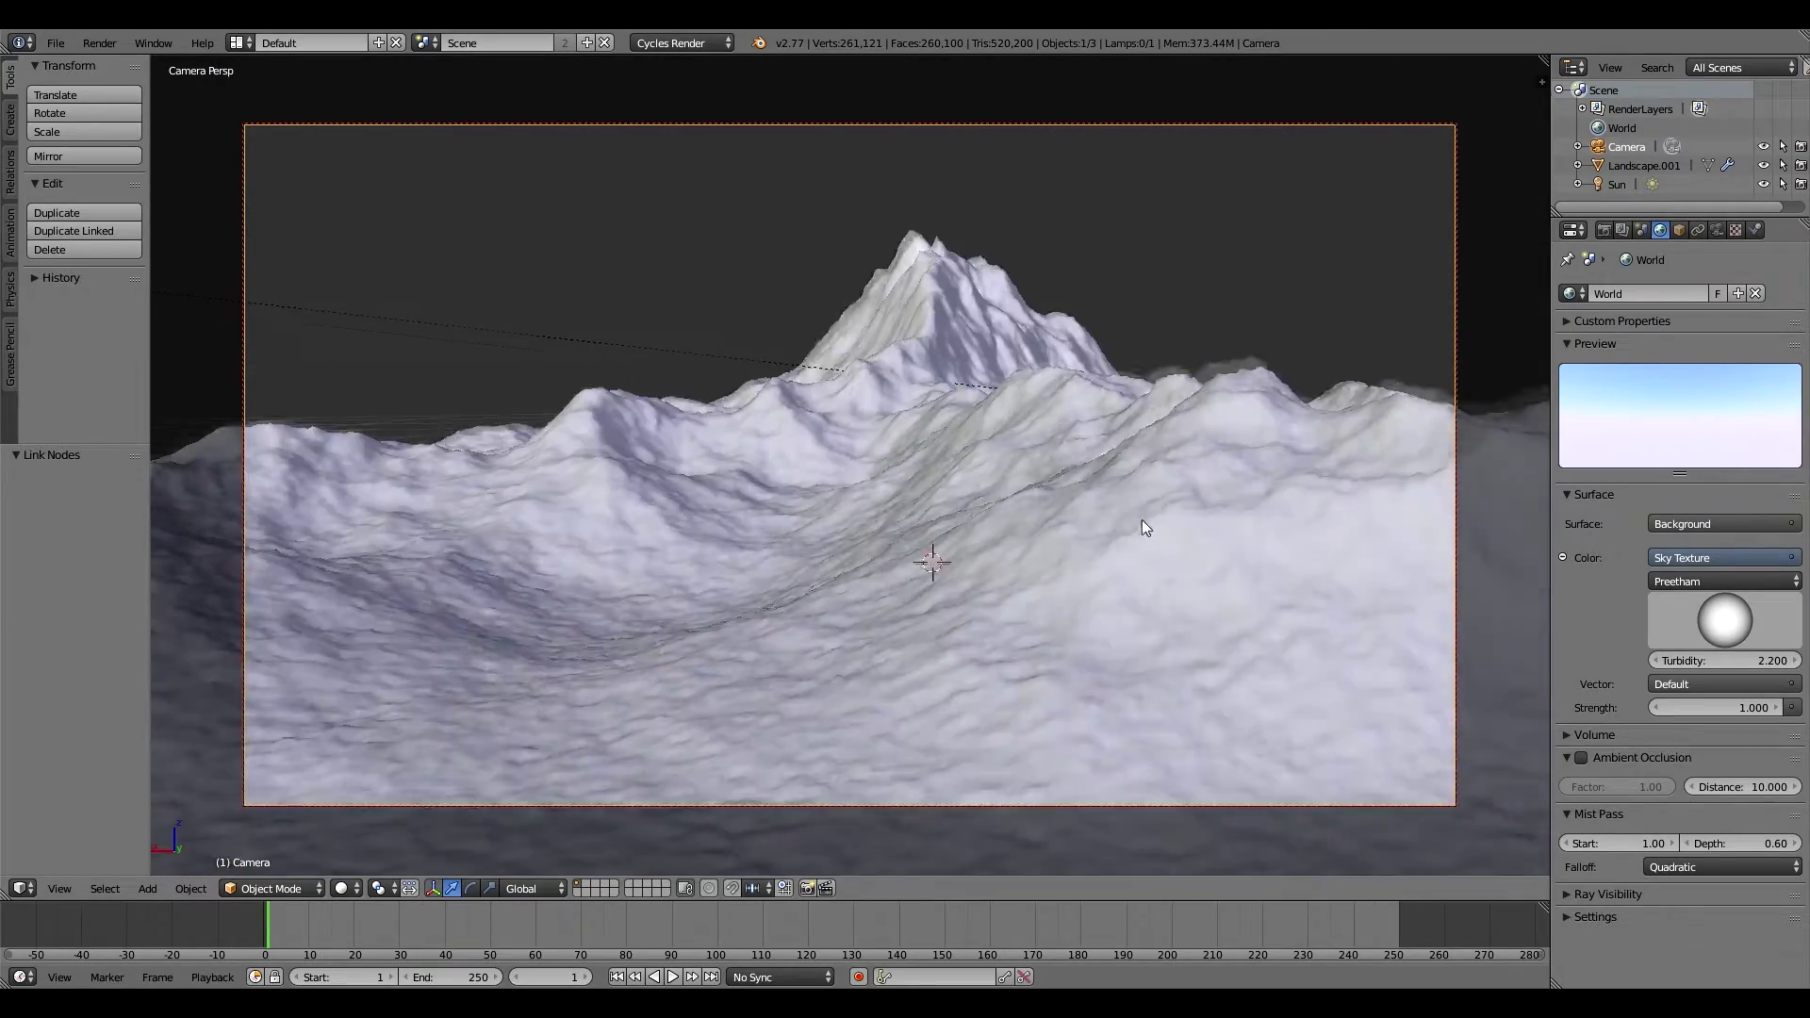
mouse_move(1146, 526)
middle_down()
mouse_move(947, 545)
mouse_move(1381, 528)
middle_up()
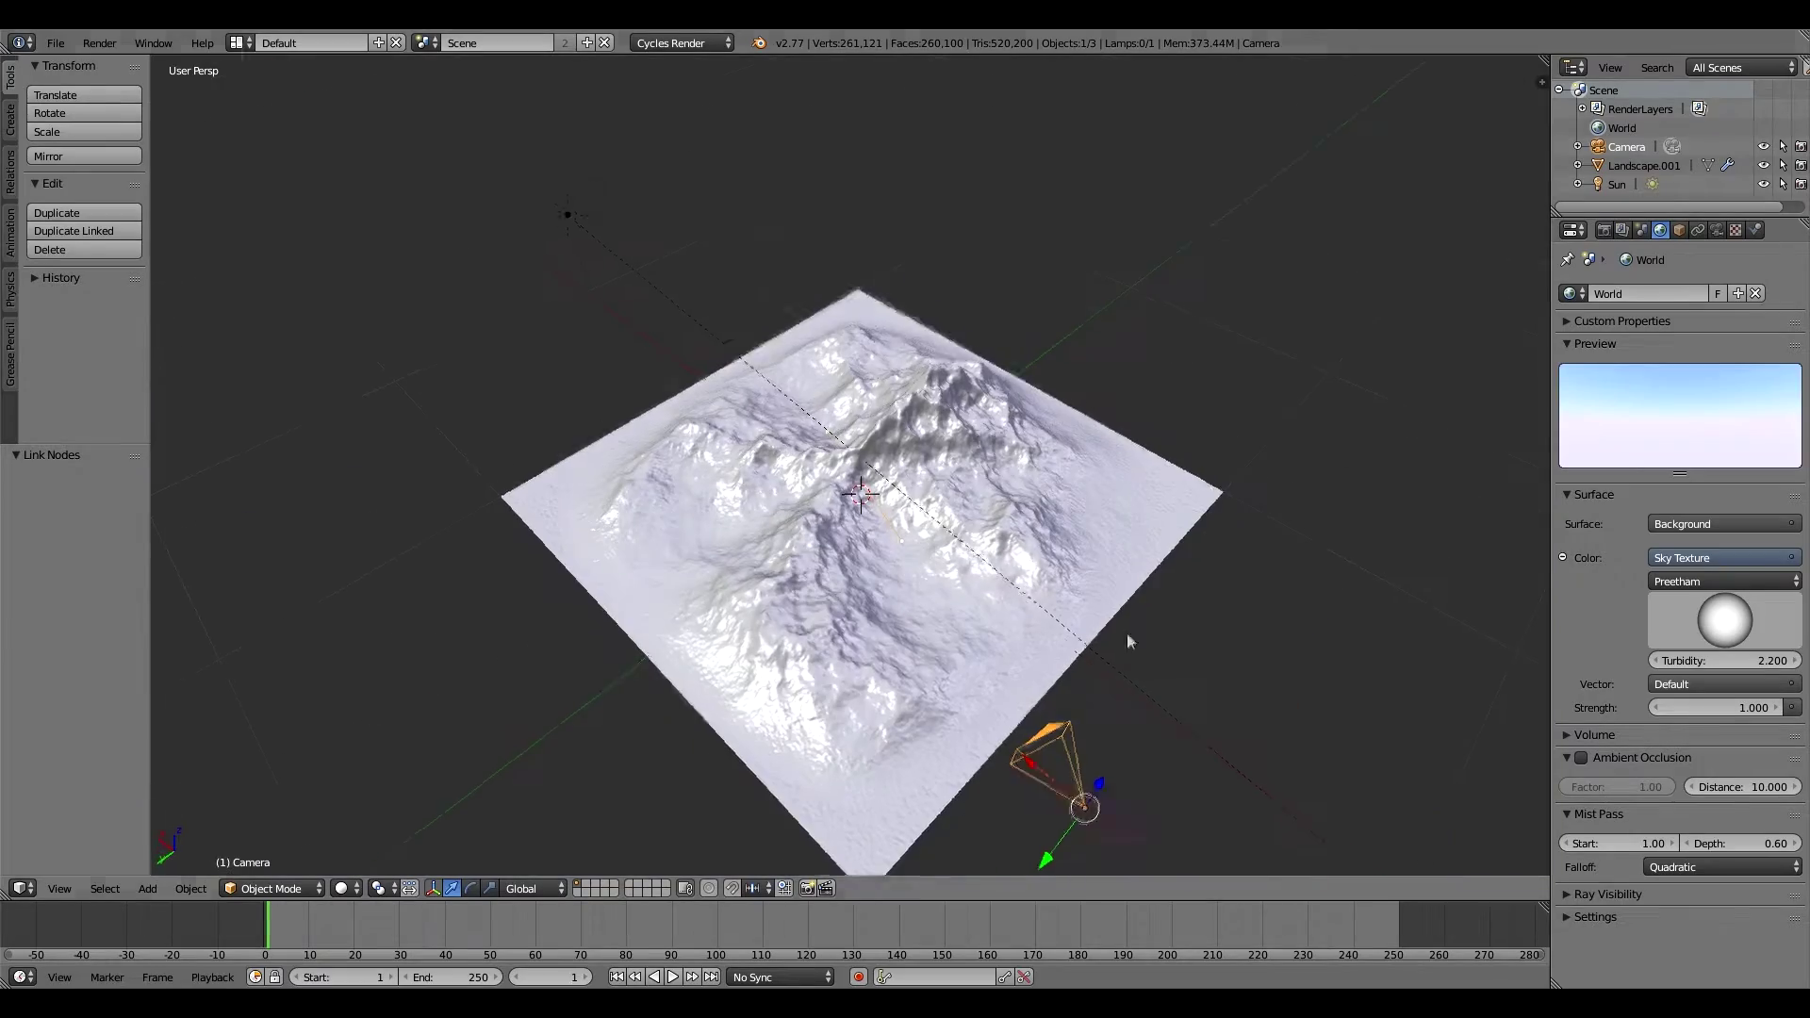
click(240, 43)
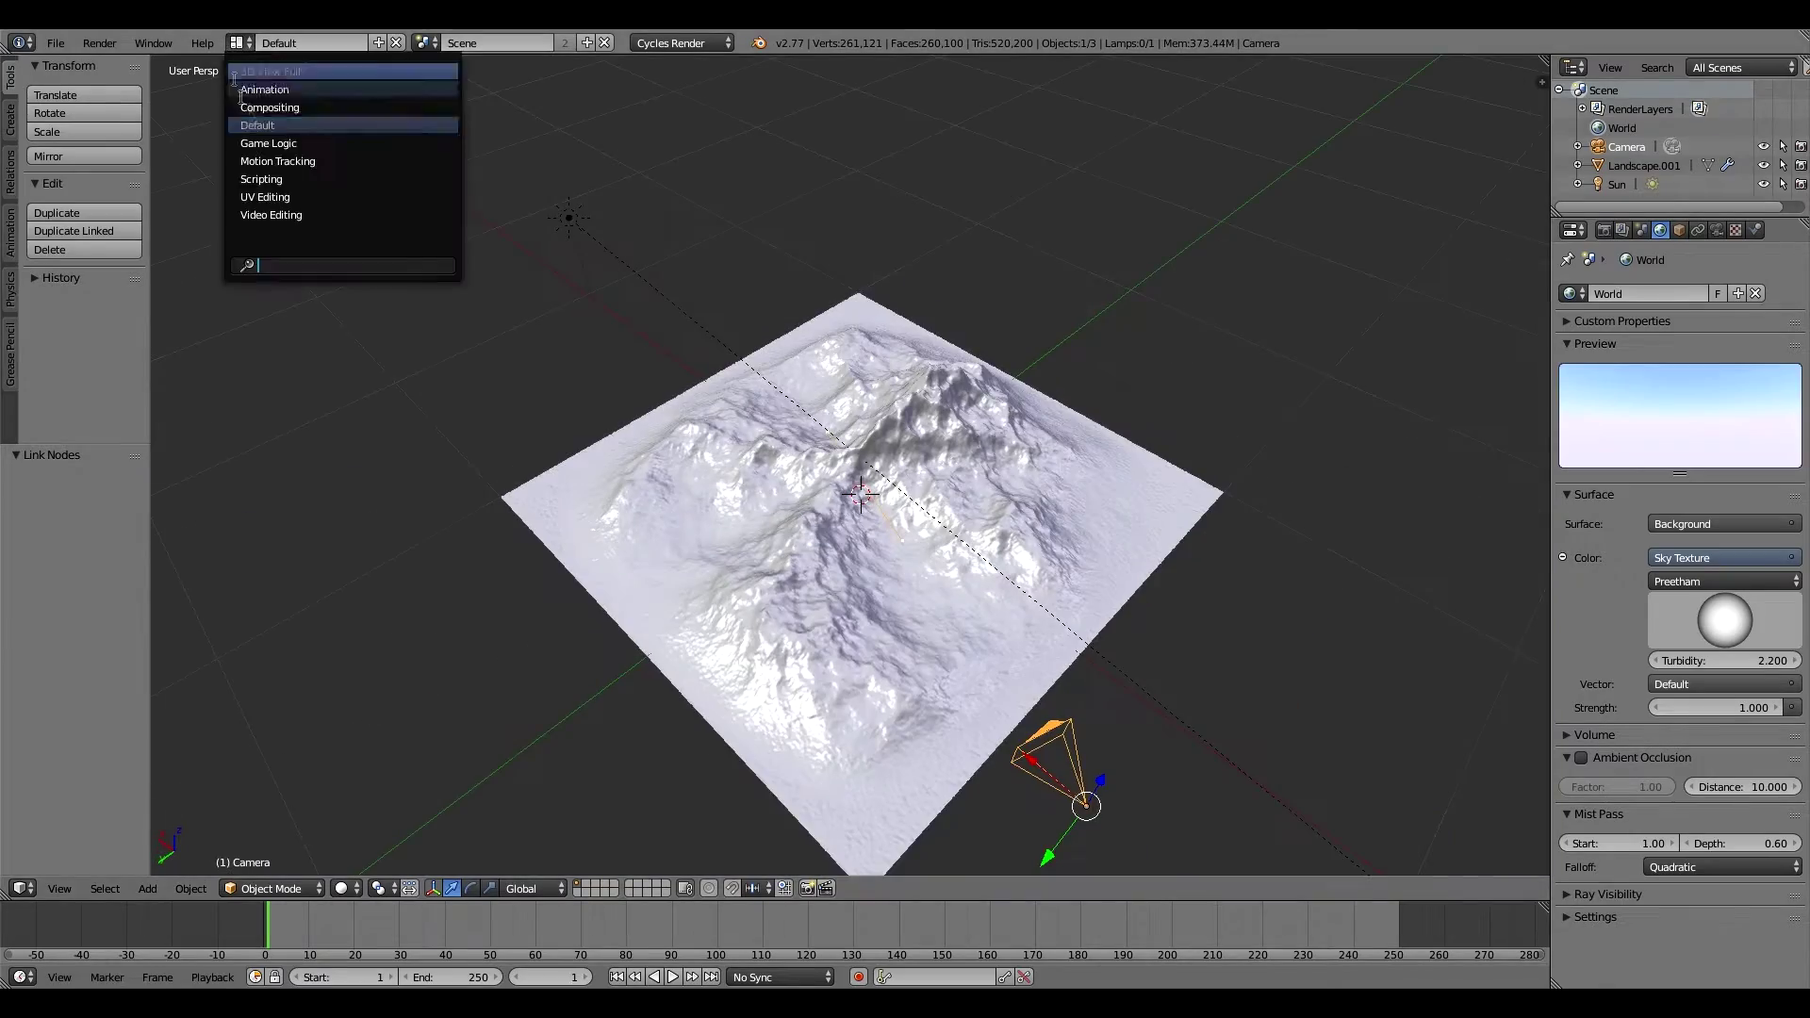
click(302, 105)
click(1403, 436)
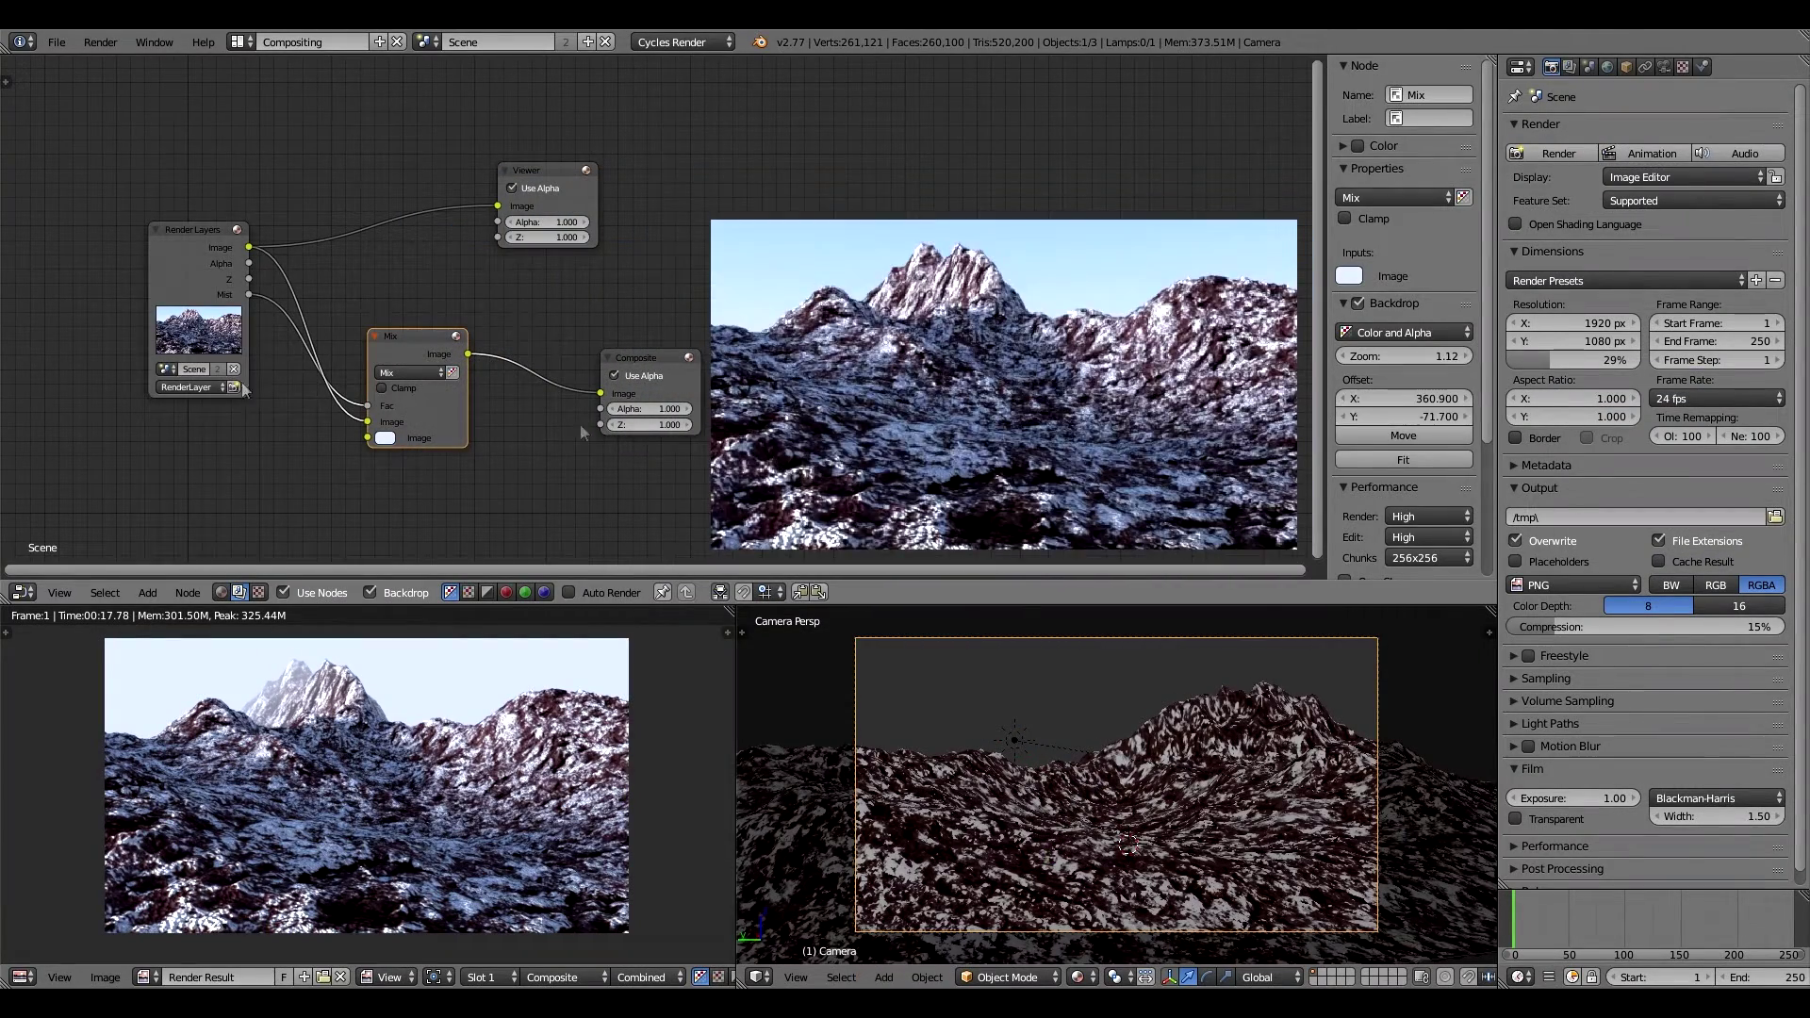
Render the scene, then select the sun lamp and inspect it from front and top views.
key(F12)
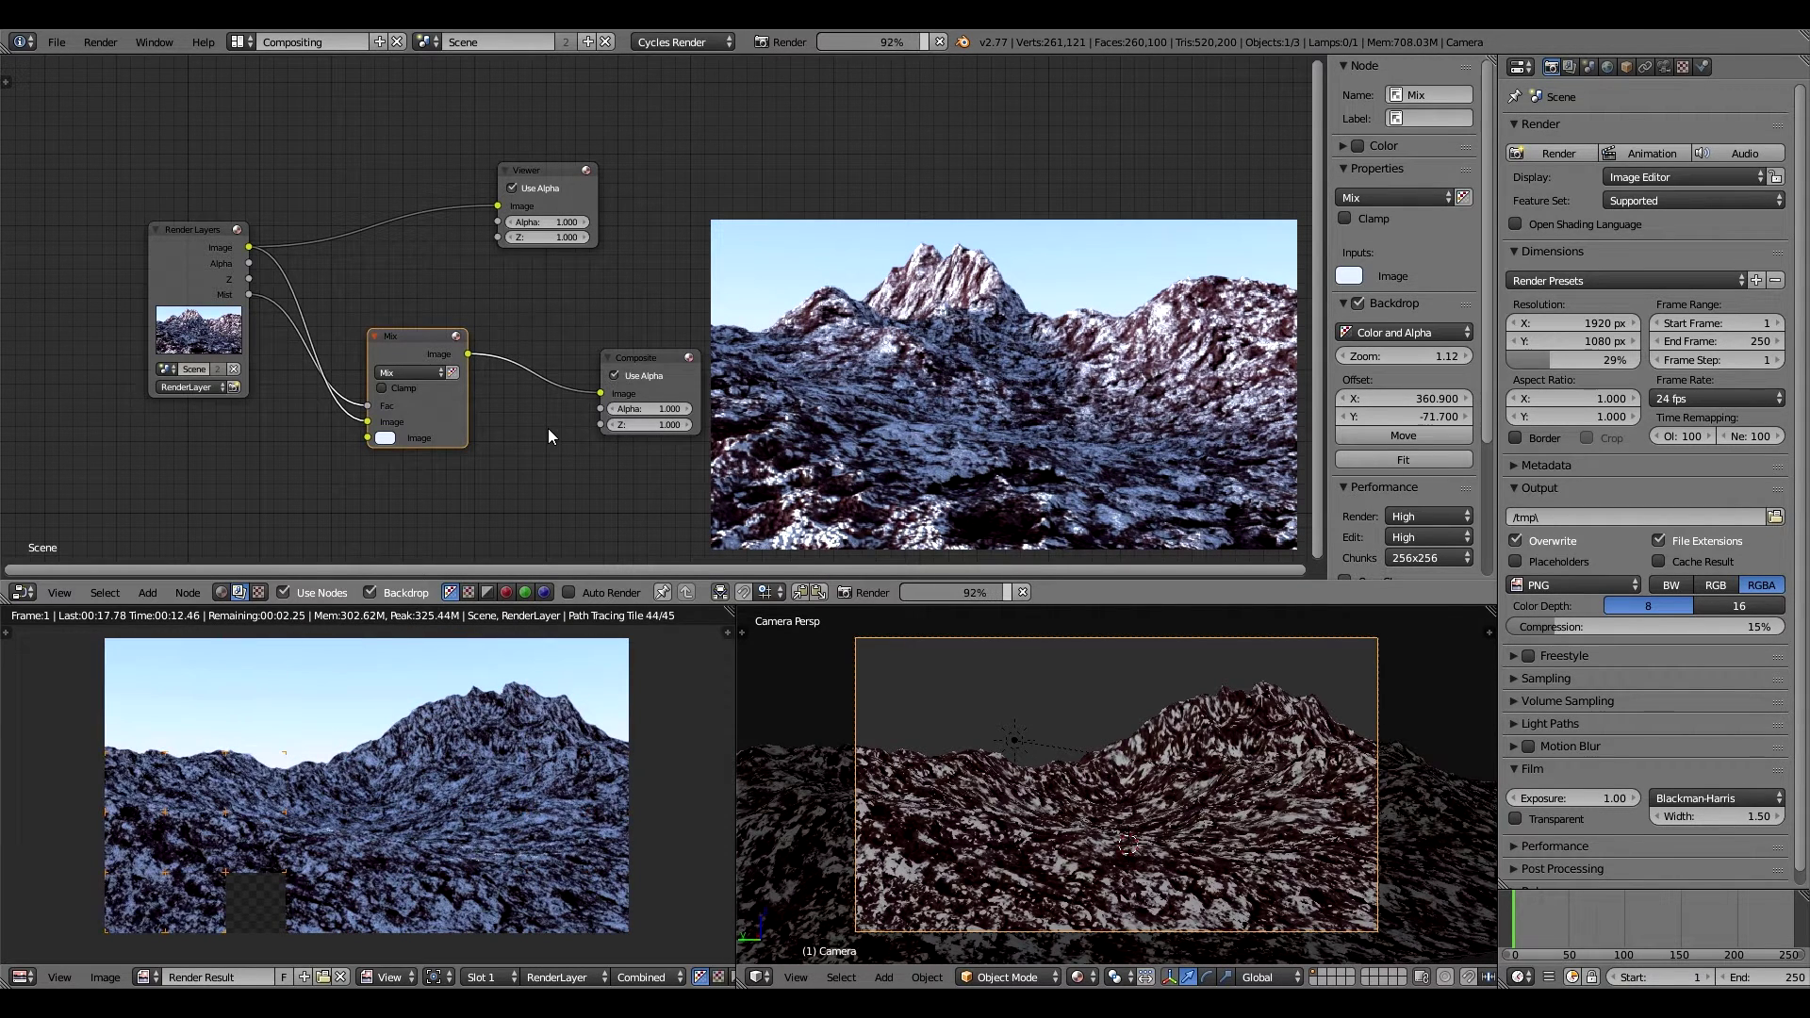
key(KP_0)
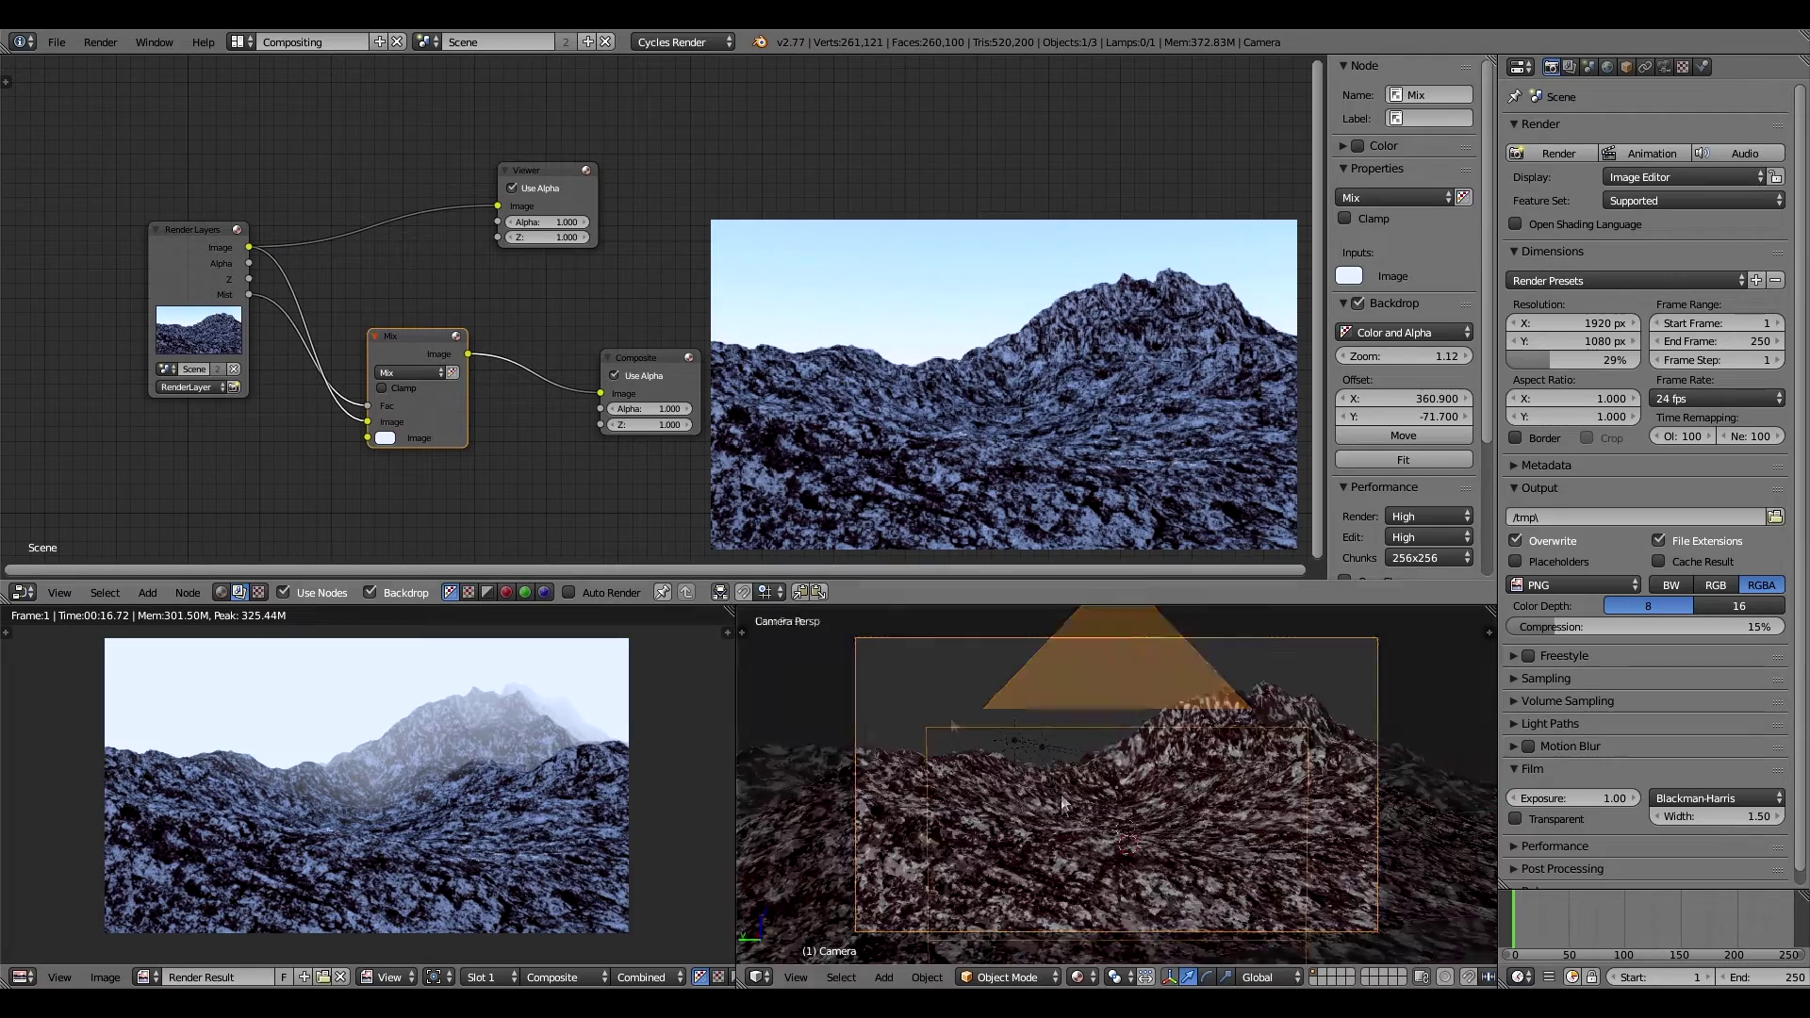
right_click(1041, 700)
key(KP_1)
middle_drag(1176, 807, 1223, 881)
key(KP_7)
key(KP_5)
Preview the camera view in Rendered shading, return to Solid, and re-render from the RenderLayer node.
scroll(1156, 824, down, 3)
middle_drag(1261, 799, 1169, 769)
scroll(1188, 713, up, 3)
key(KP_0)
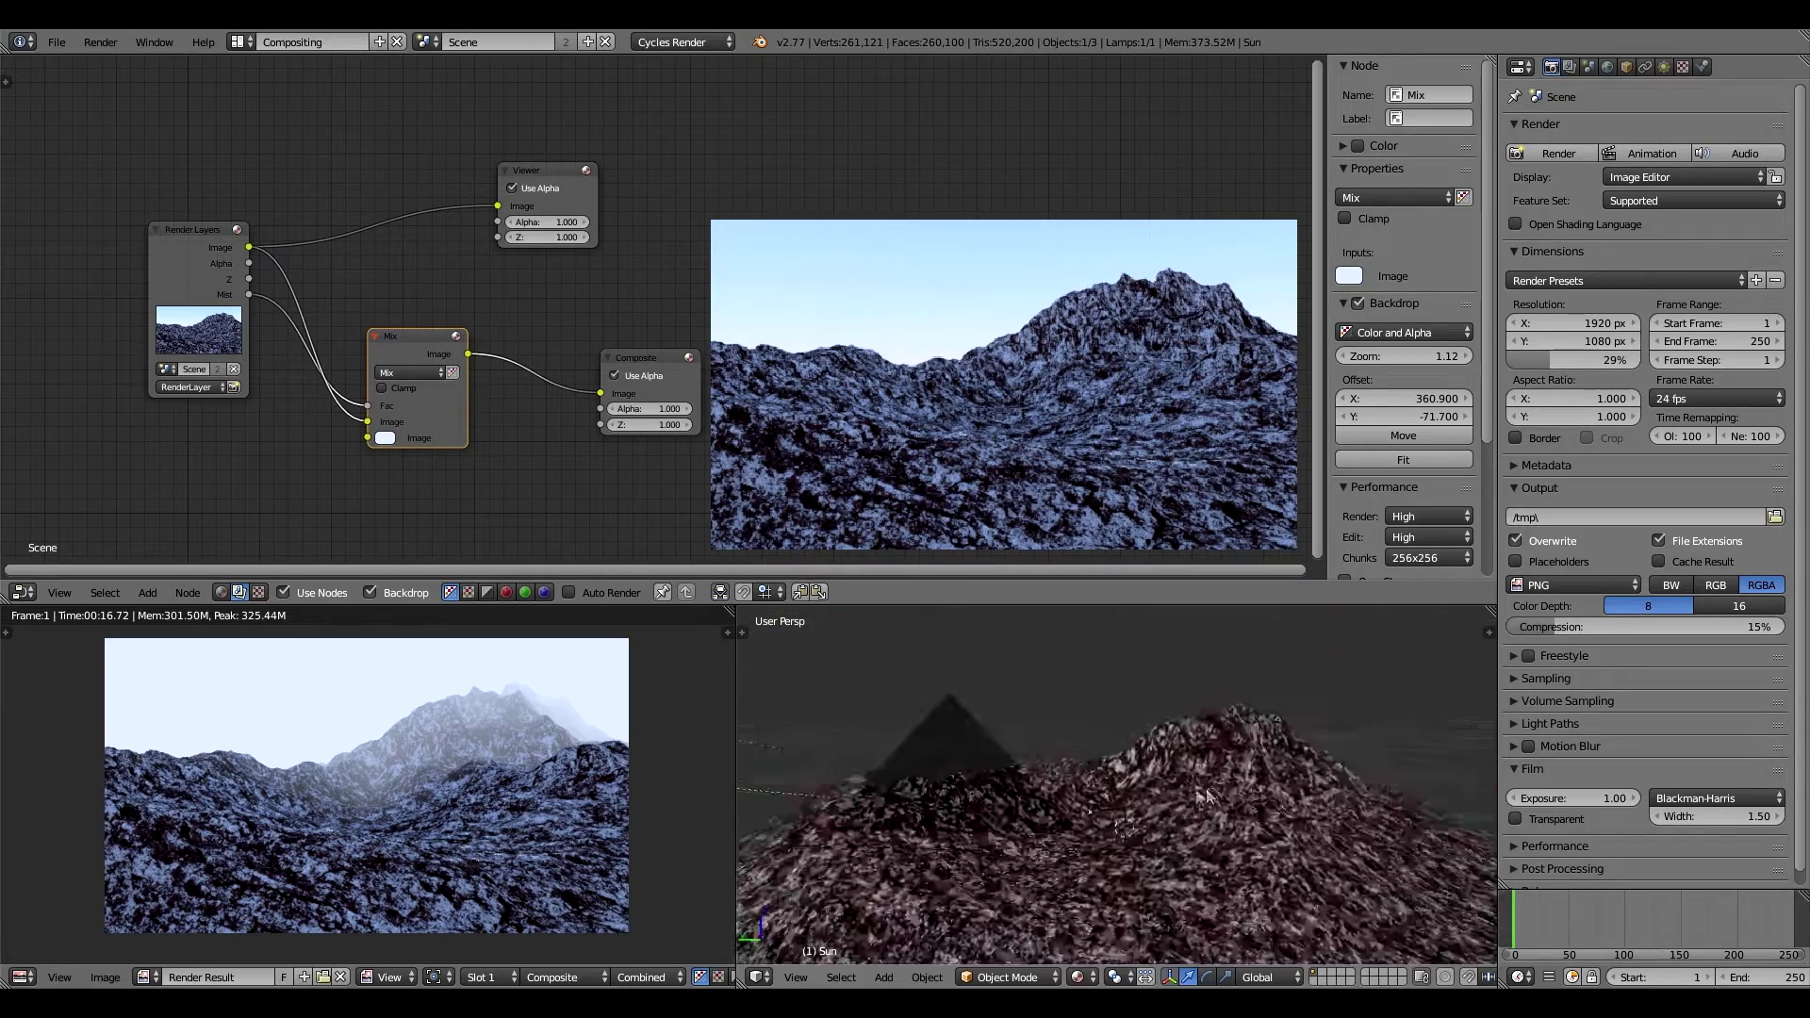
click(1076, 976)
click(1089, 851)
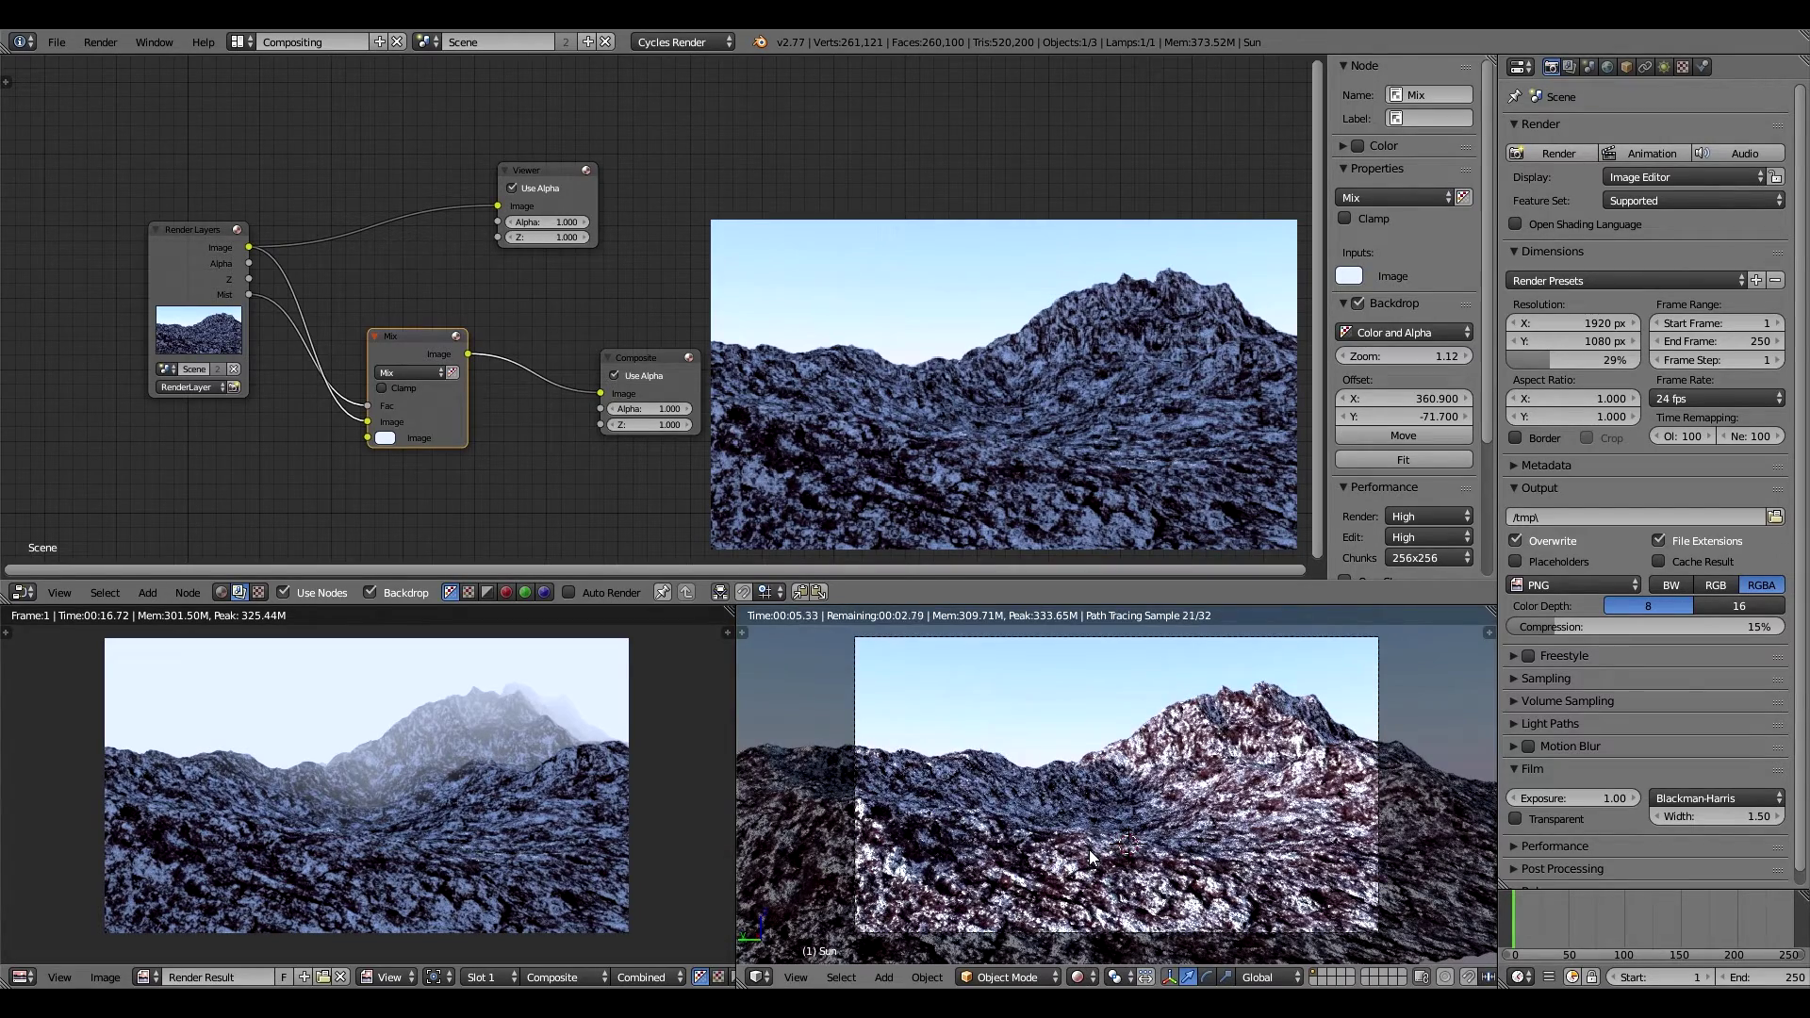
key(shift+z)
click(233, 387)
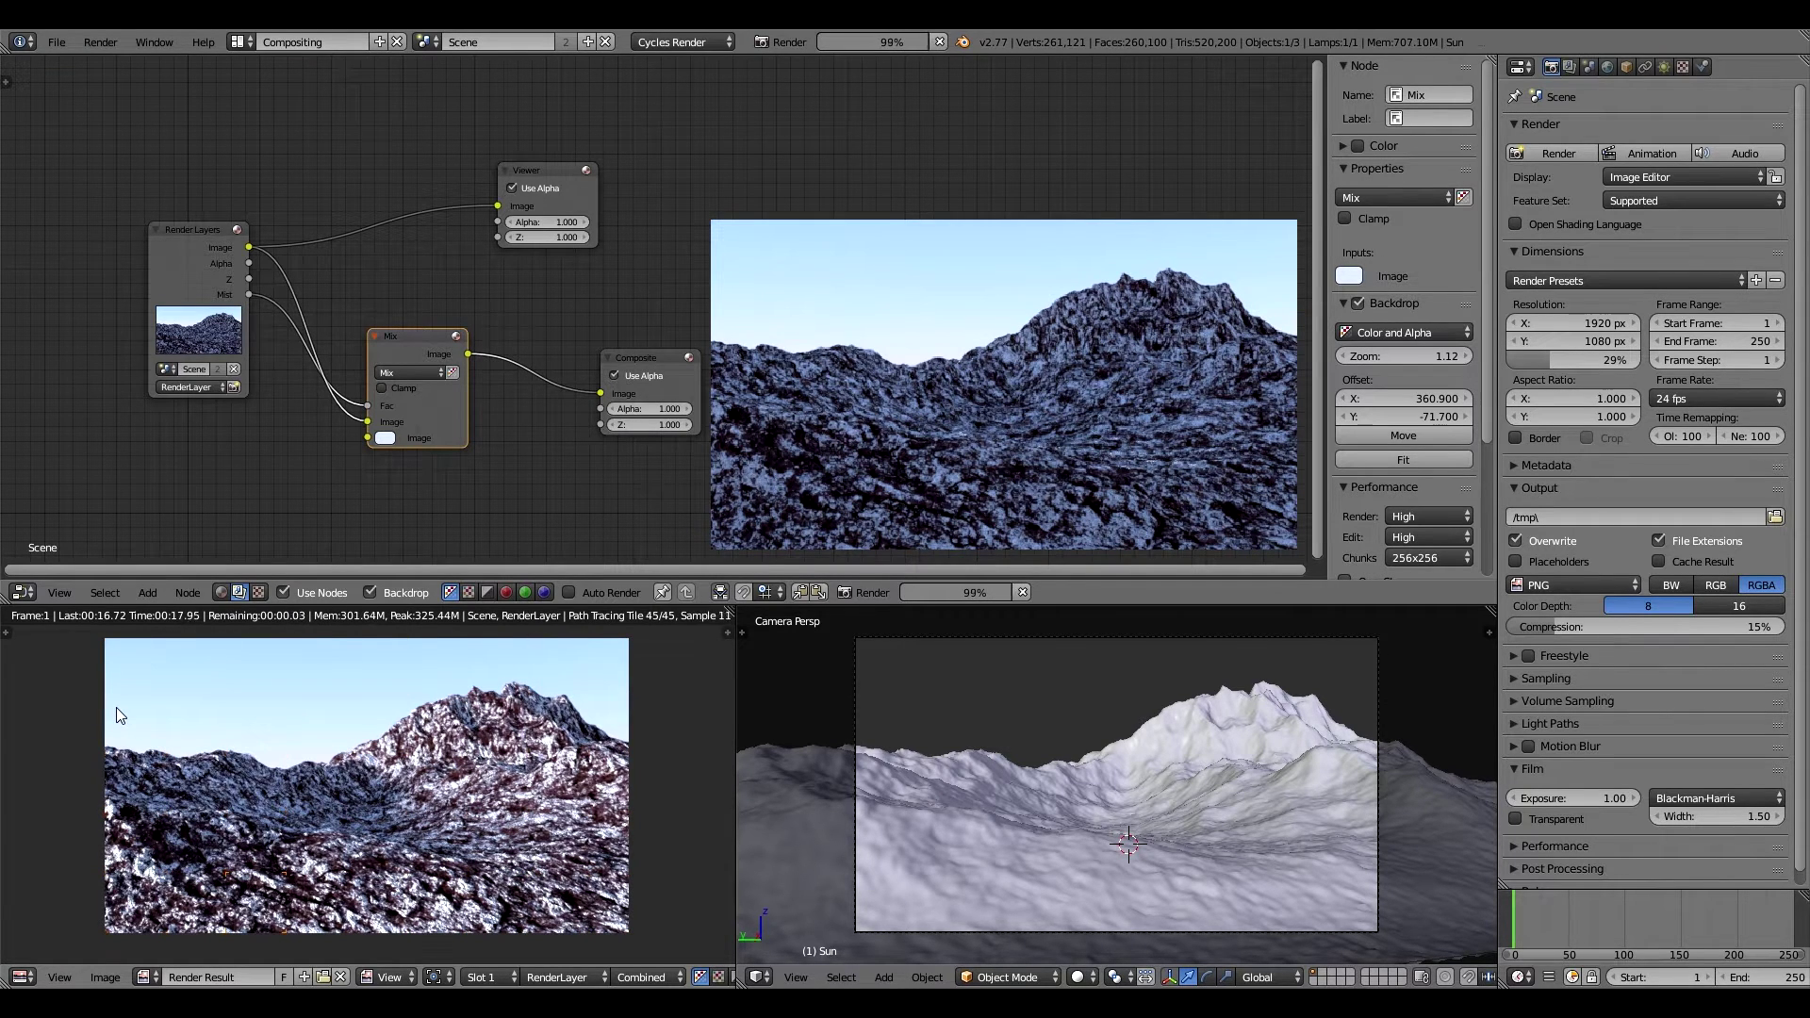
Rotate the sun lamp to a new angle in top view.
middle_drag(764, 704, 1020, 811)
scroll(994, 834, down, 5)
key(KP_7)
key(r)
click(1100, 755)
Move the sun lamp and preview the new lighting in Rendered shading from the camera.
key(g)
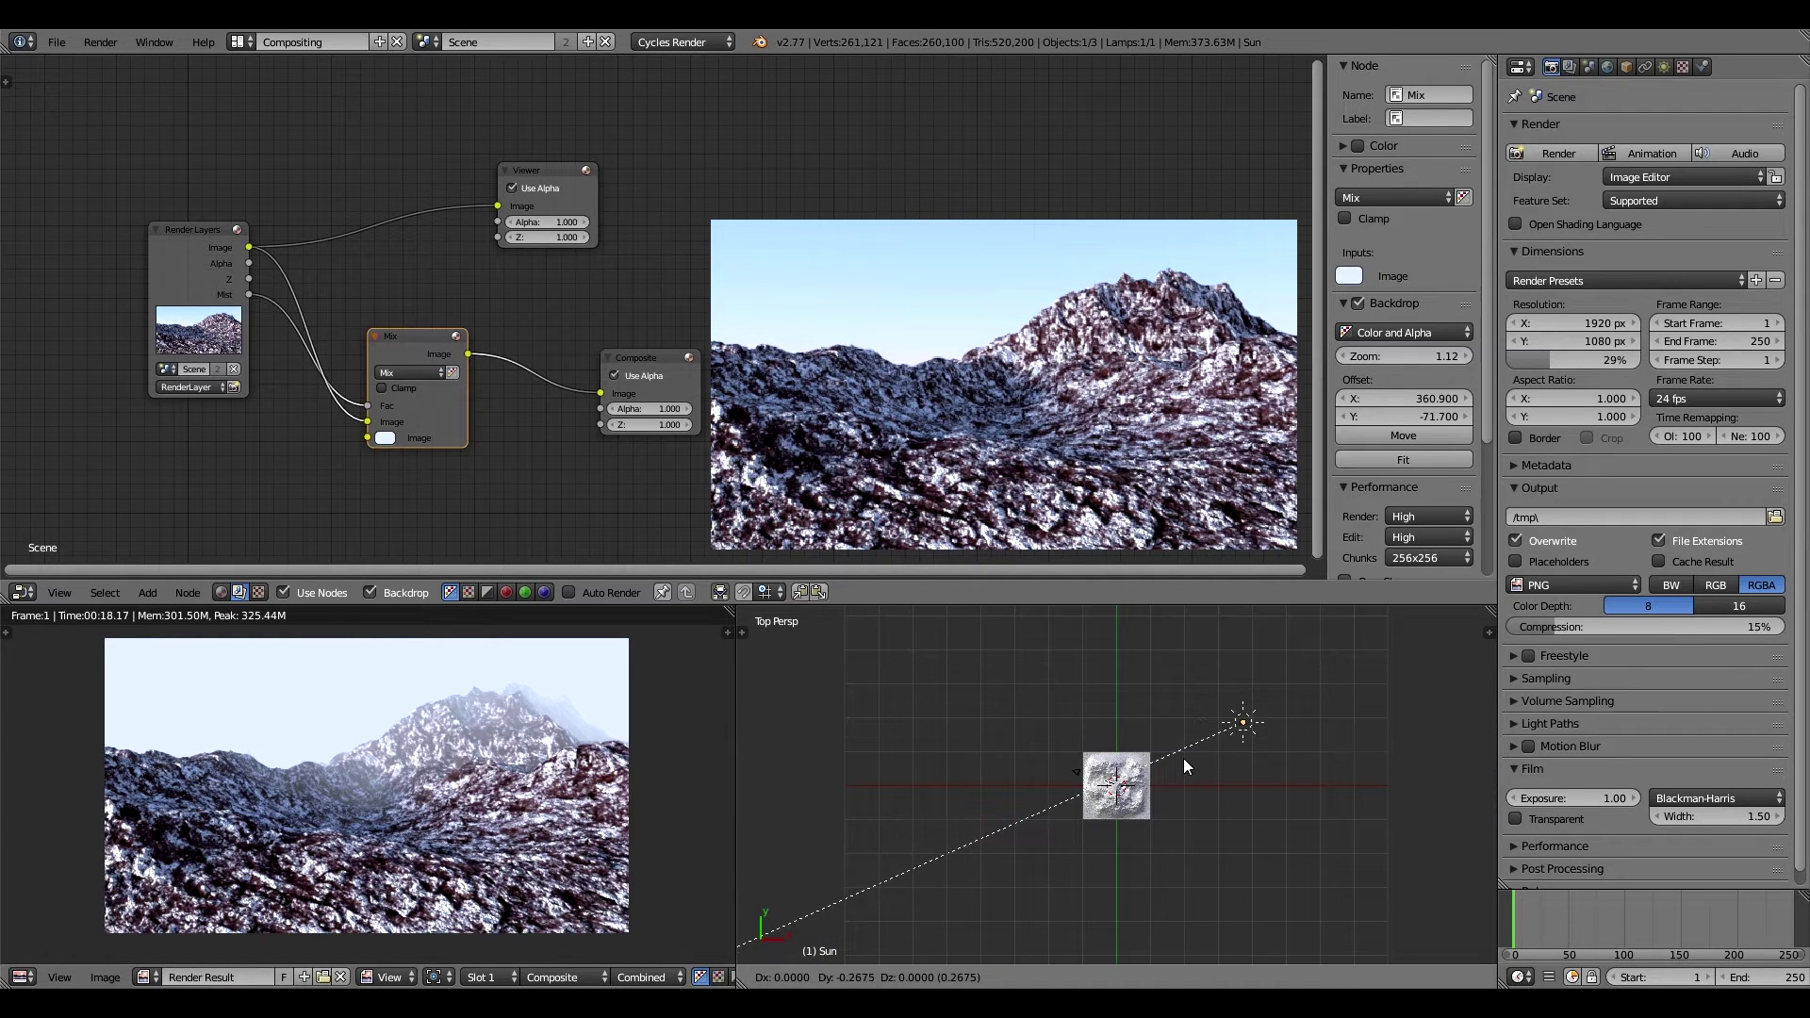
key(KP_0)
key(KP_1)
key(KP_0)
click(1077, 977)
click(1084, 867)
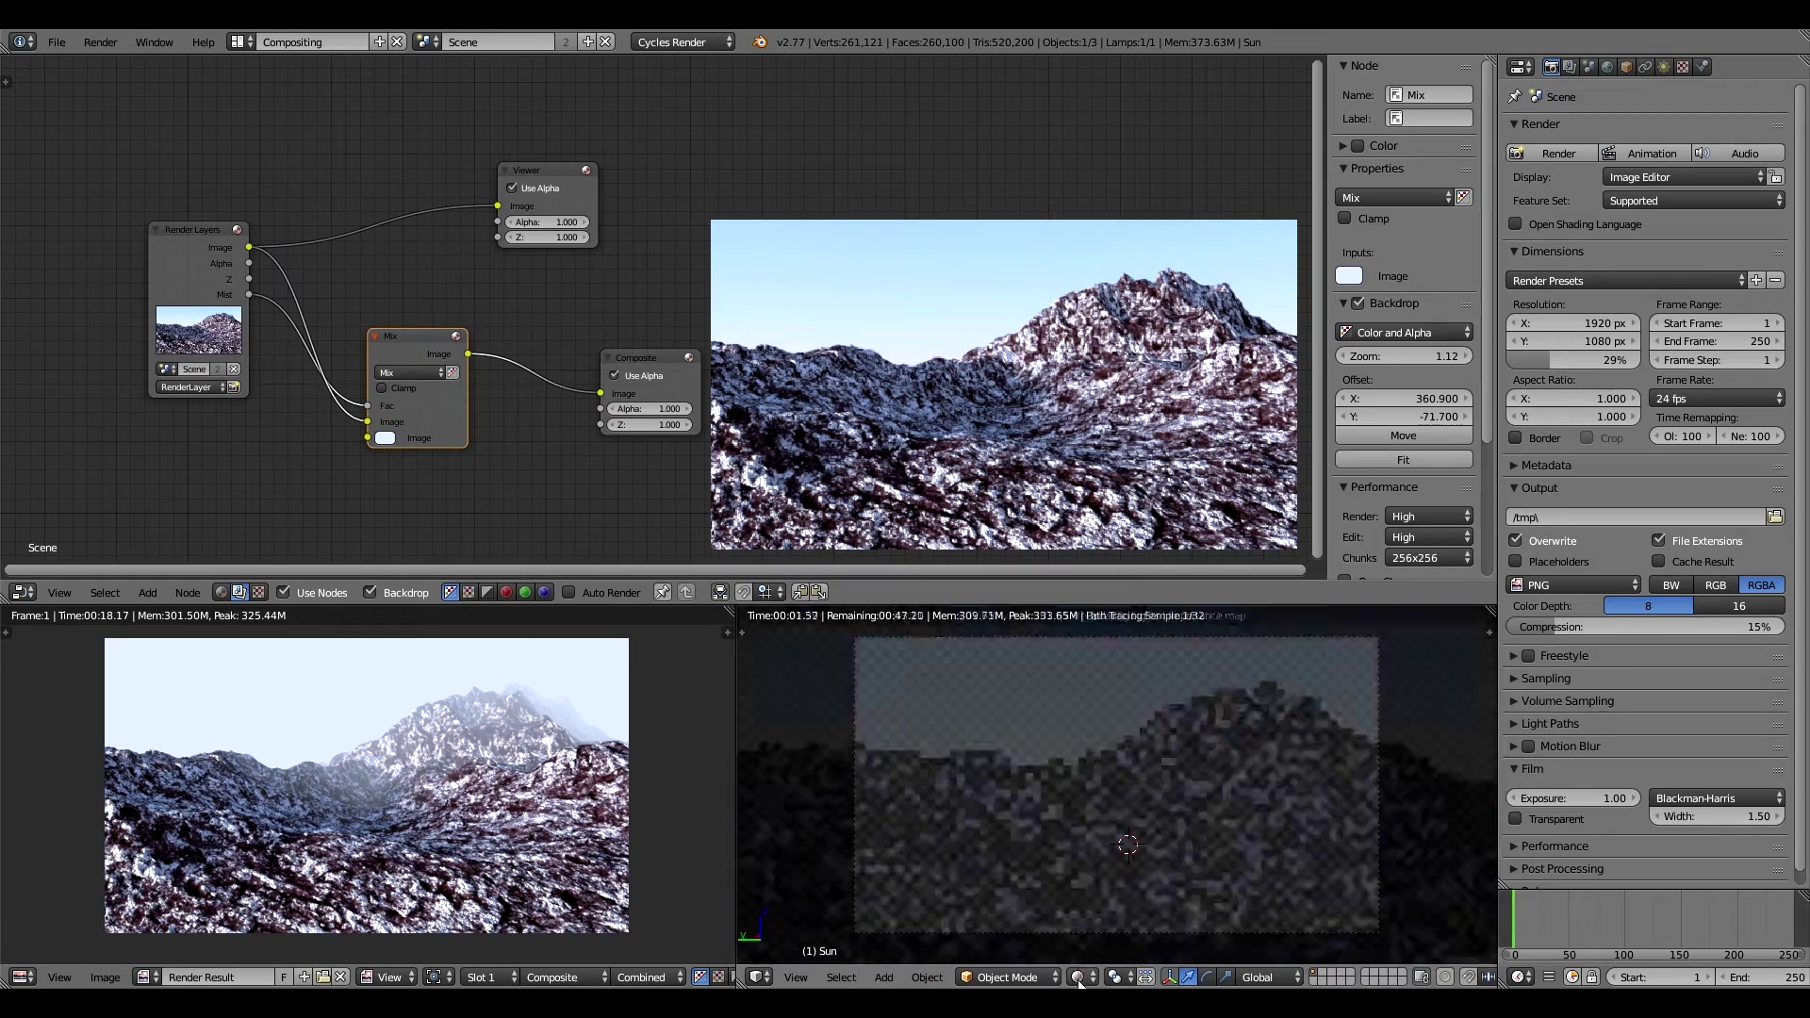
click(1078, 977)
click(1082, 858)
mouse_move(1083, 858)
middle_down()
mouse_move(1094, 829)
mouse_move(1259, 850)
mouse_move(1103, 764)
mouse_move(1207, 777)
mouse_move(1174, 754)
mouse_move(1287, 663)
mouse_move(1229, 800)
mouse_move(1171, 809)
mouse_move(1100, 856)
middle_up()
scroll(1322, 827, up, 3)
scroll(1175, 754, down, 8)
scroll(1242, 813, down, 3)
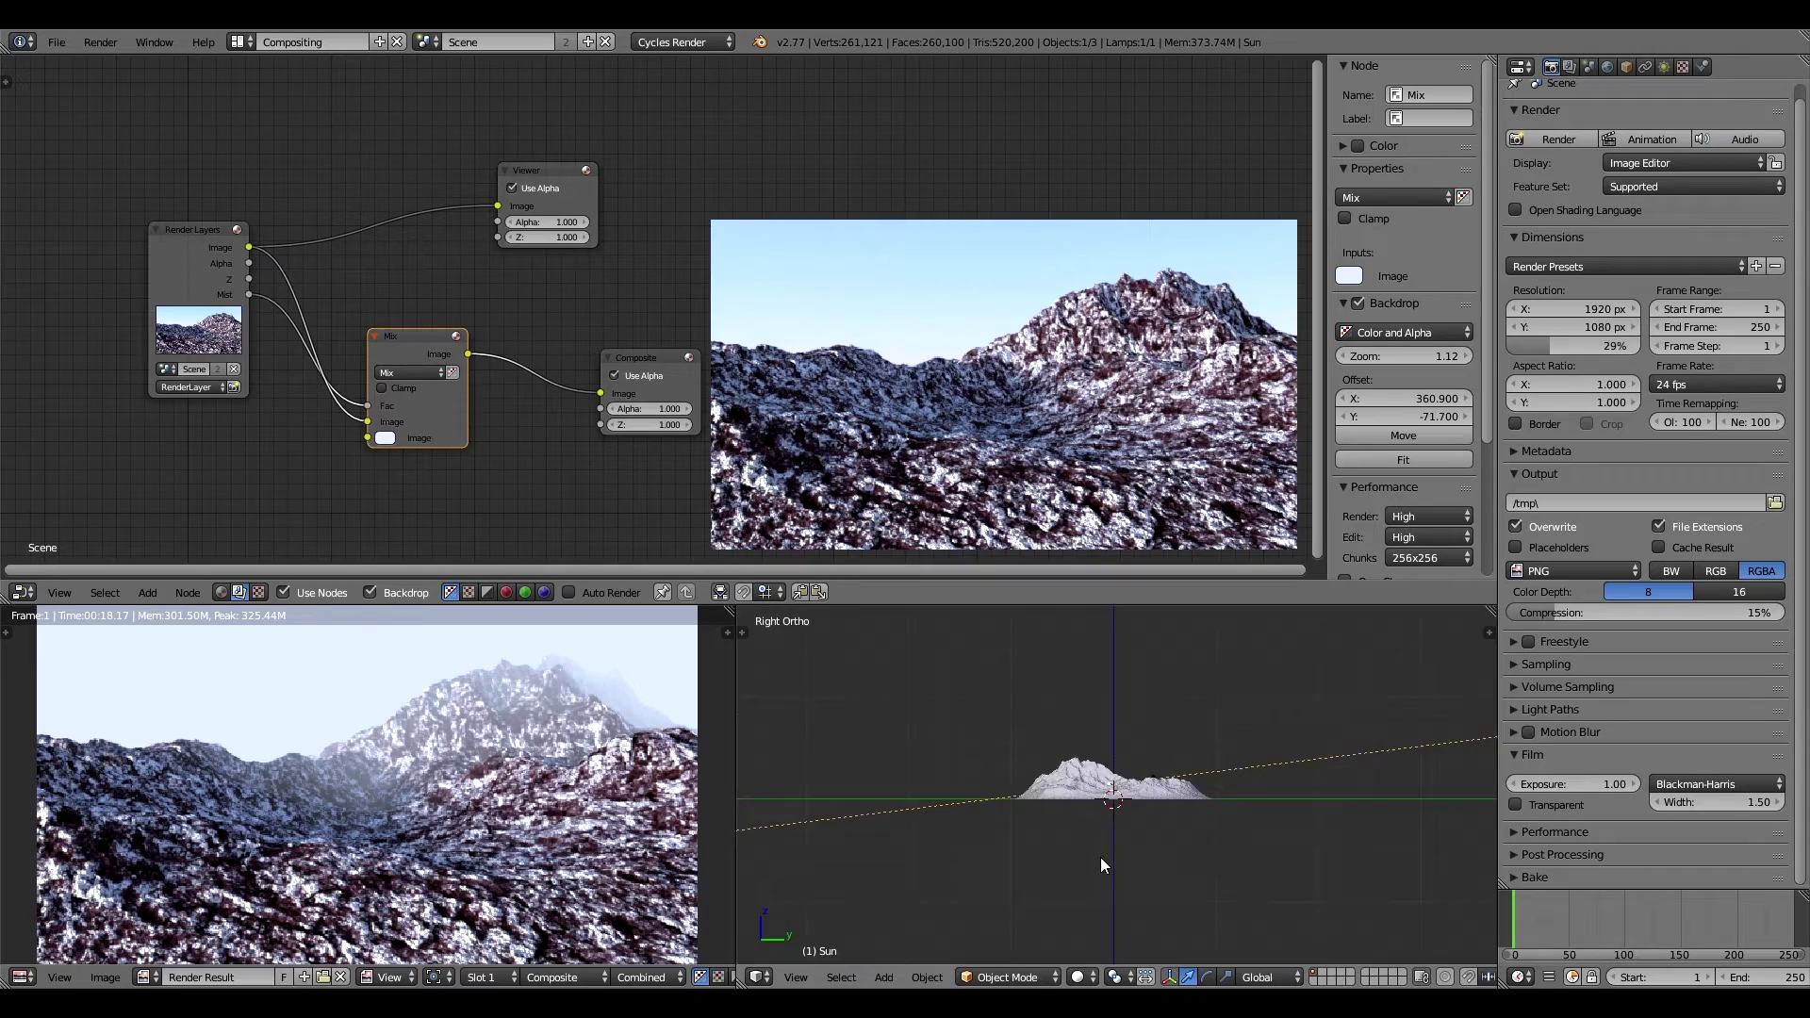
Preview the lighting again, then rotate the sun lamp from the right-side view.
key(KP_0)
key(shift+z)
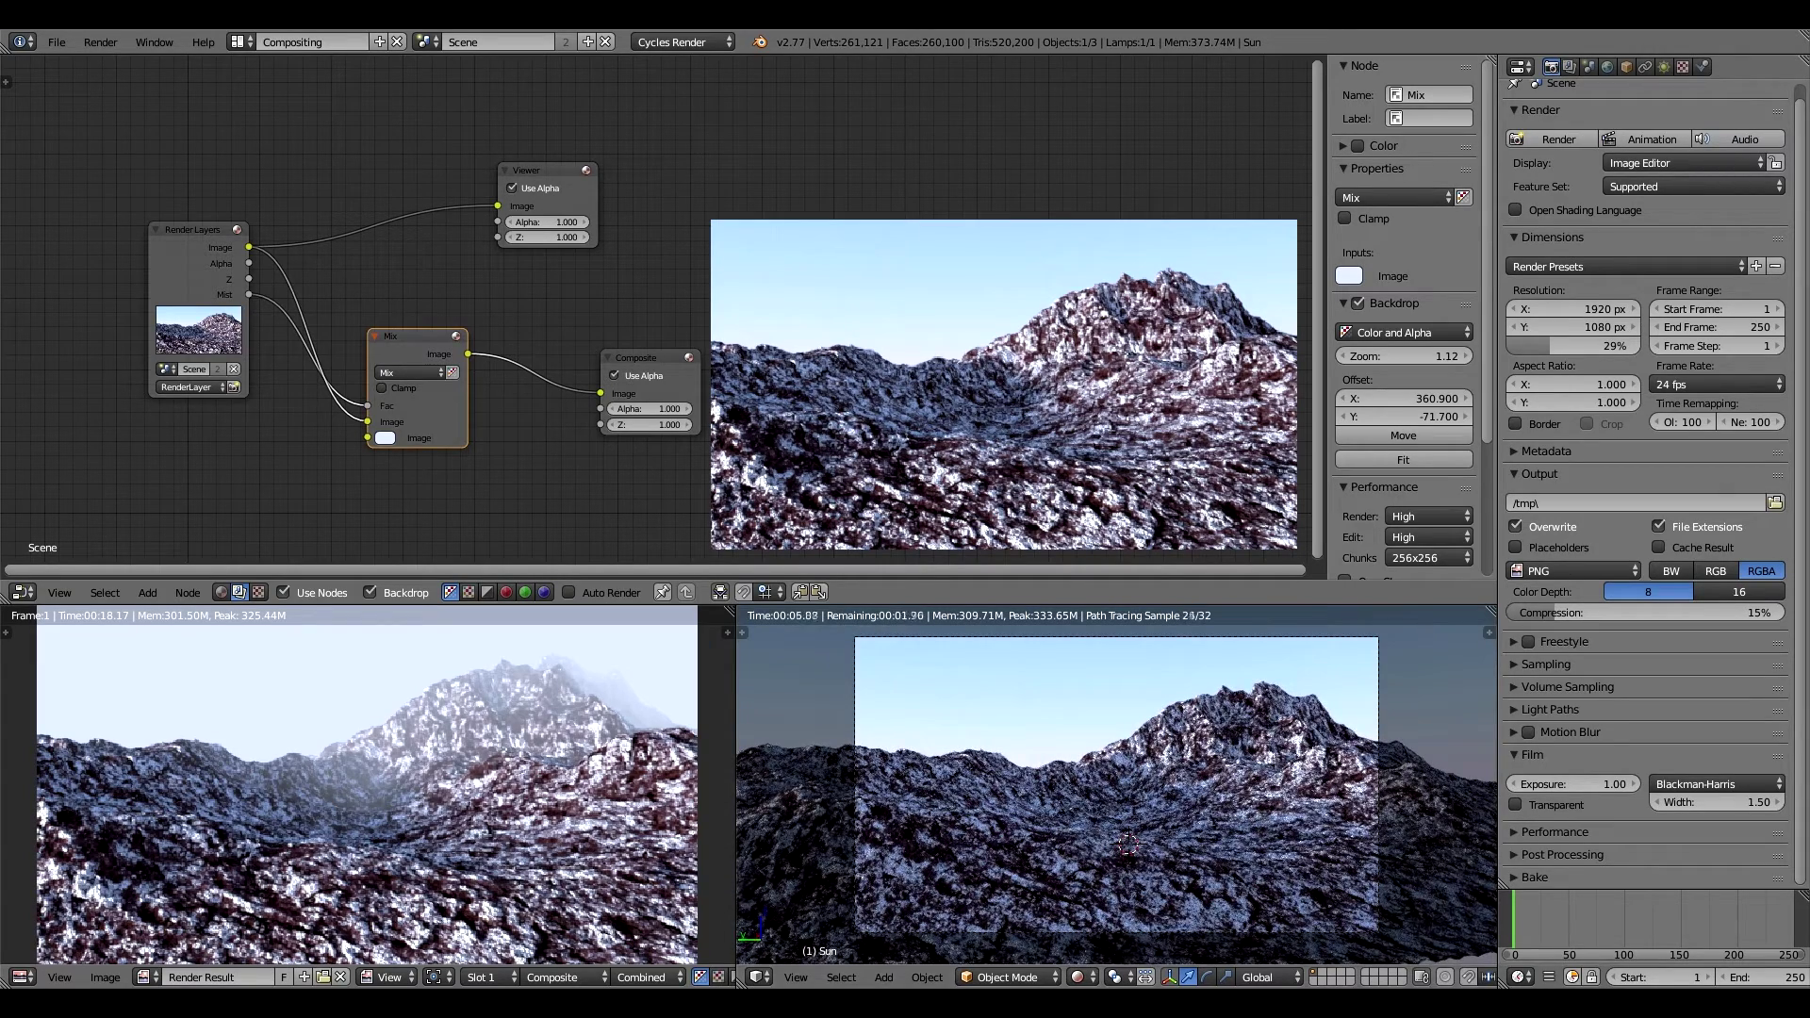
key(shift+z)
middle_drag(1122, 801, 1078, 800)
key(KP_3)
key(r)
click(1032, 768)
Check the new sun angle in Rendered shading from the camera, then run a full F12 render.
middle_drag(1063, 801, 1054, 838)
key(KP_0)
click(1077, 976)
click(1084, 845)
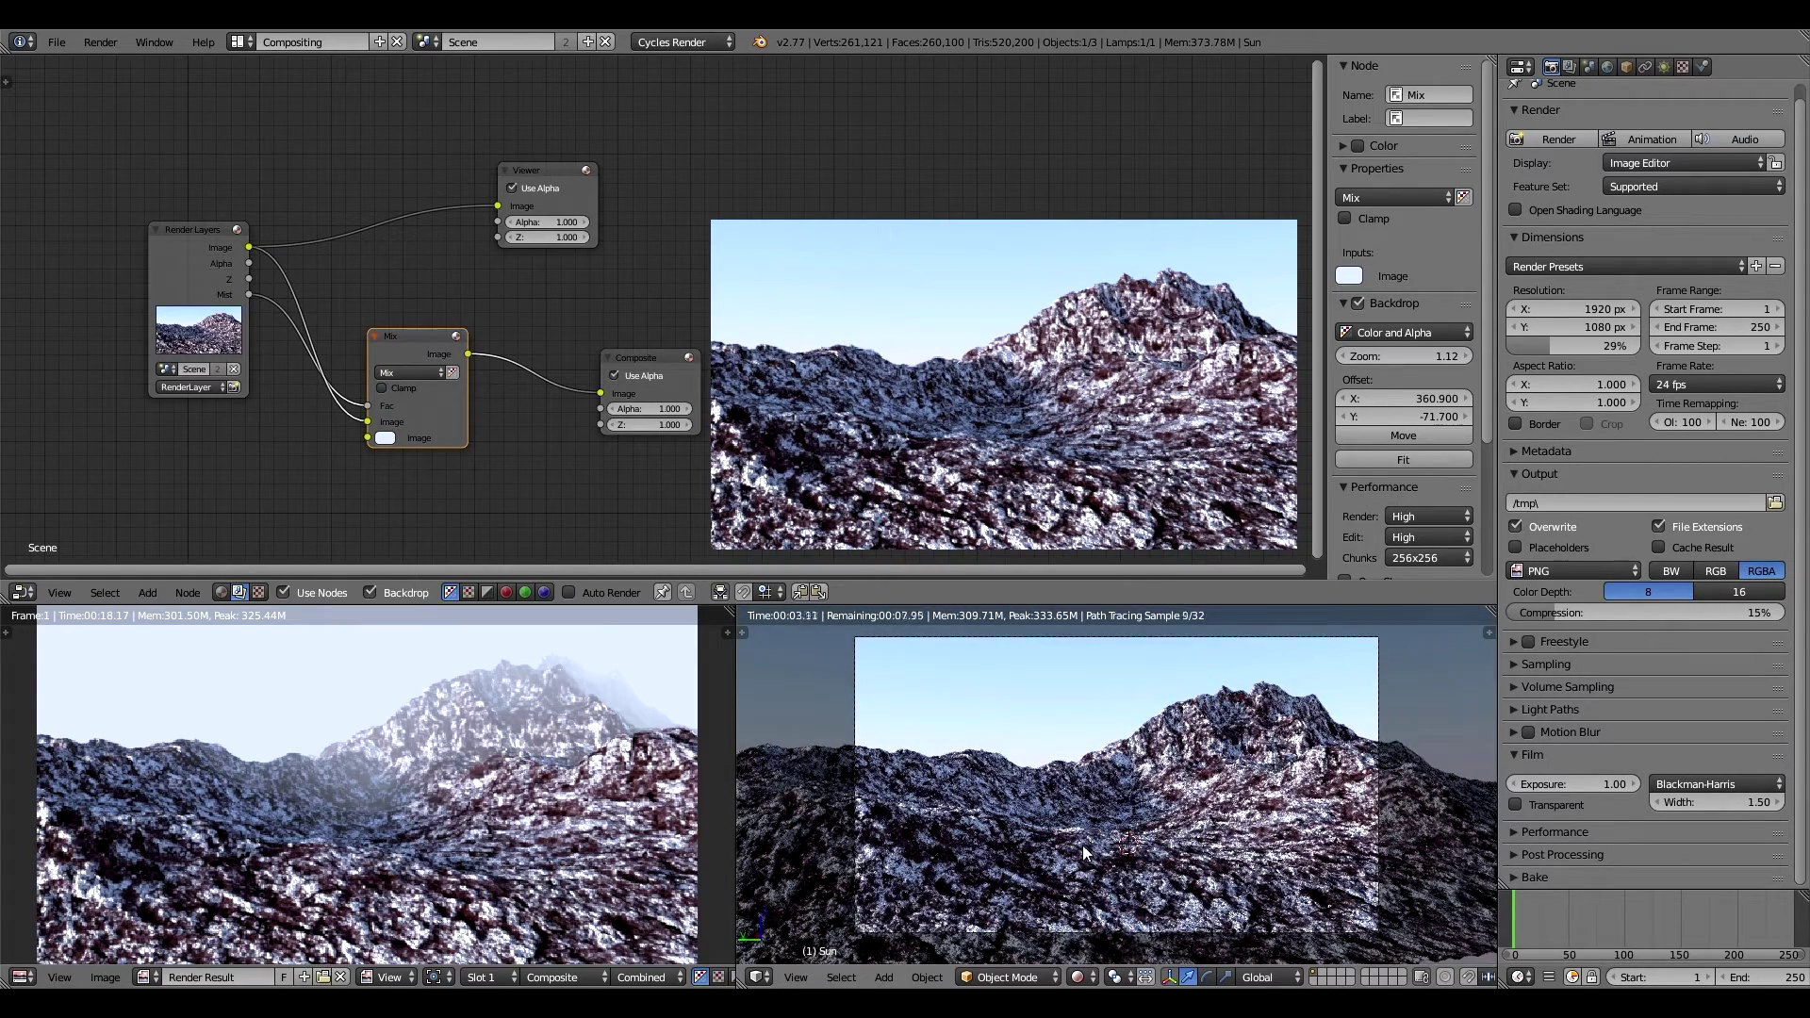
click(1078, 976)
click(1084, 900)
key(F12)
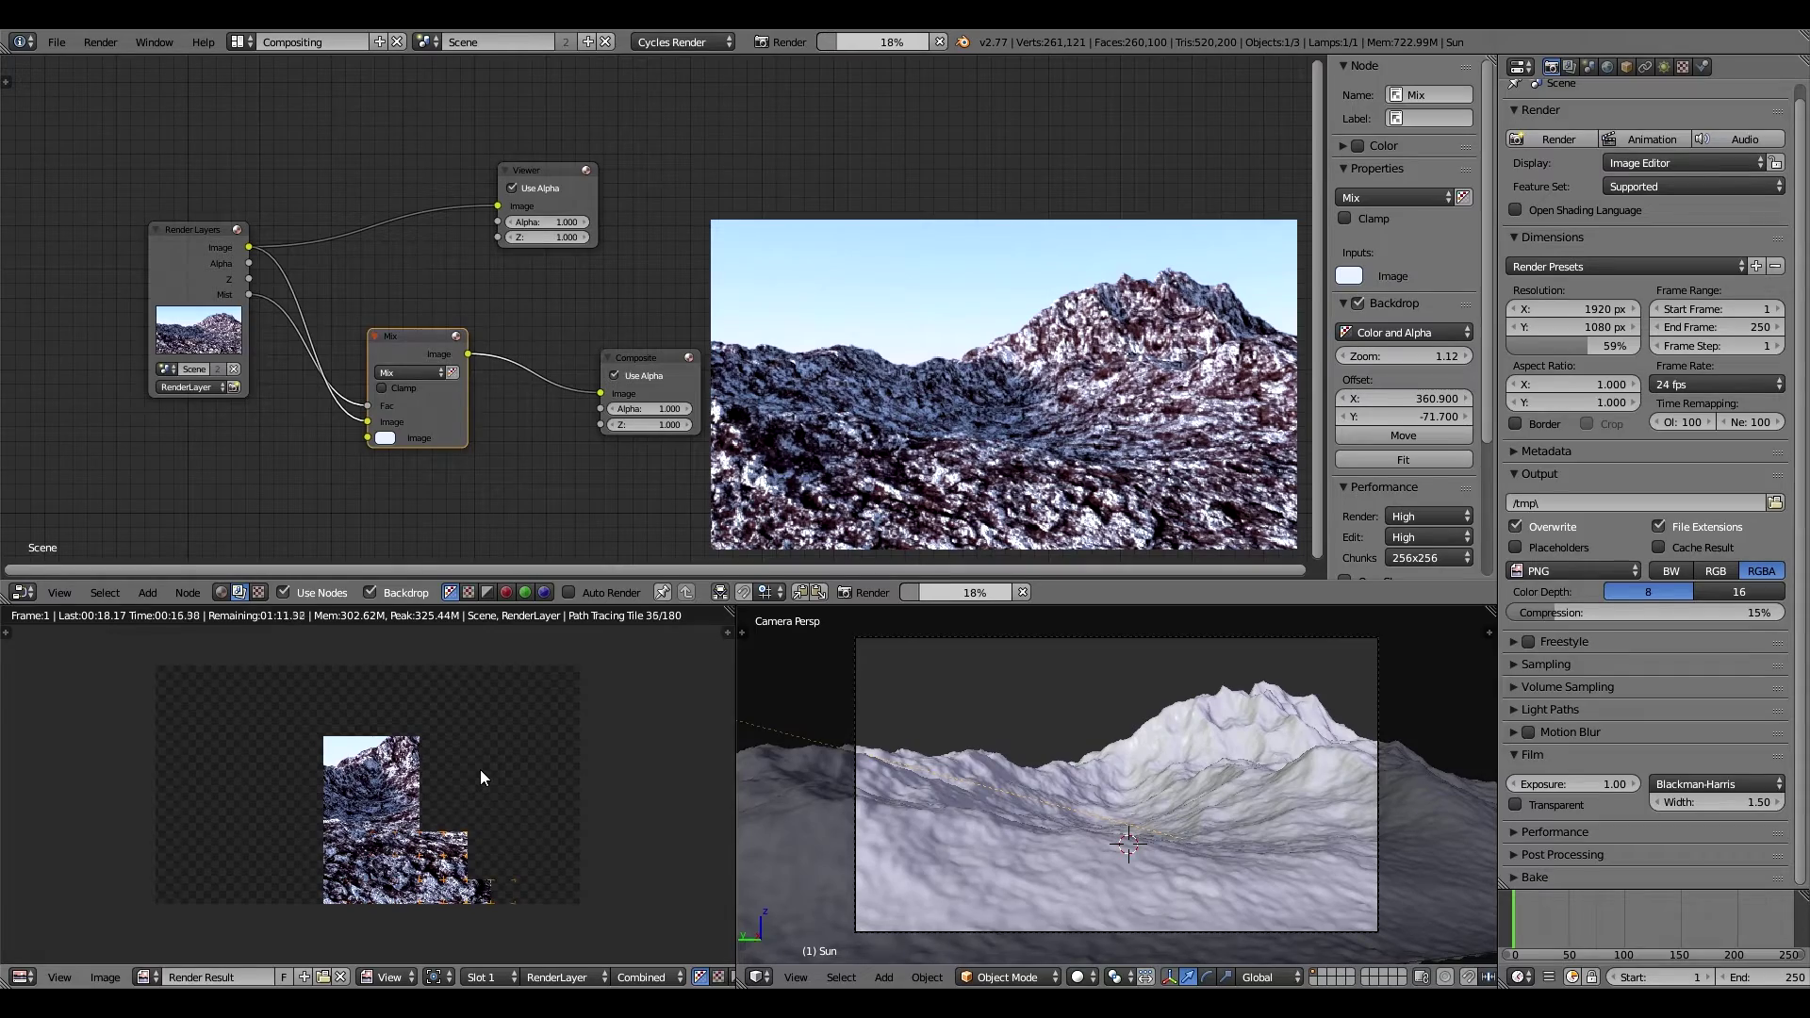
Inspect the finished render, then select the landscape and show its material shader nodes.
scroll(354, 709, up, 5)
mouse_move(354, 709)
middle_down()
mouse_move(577, 788)
mouse_move(402, 799)
middle_up()
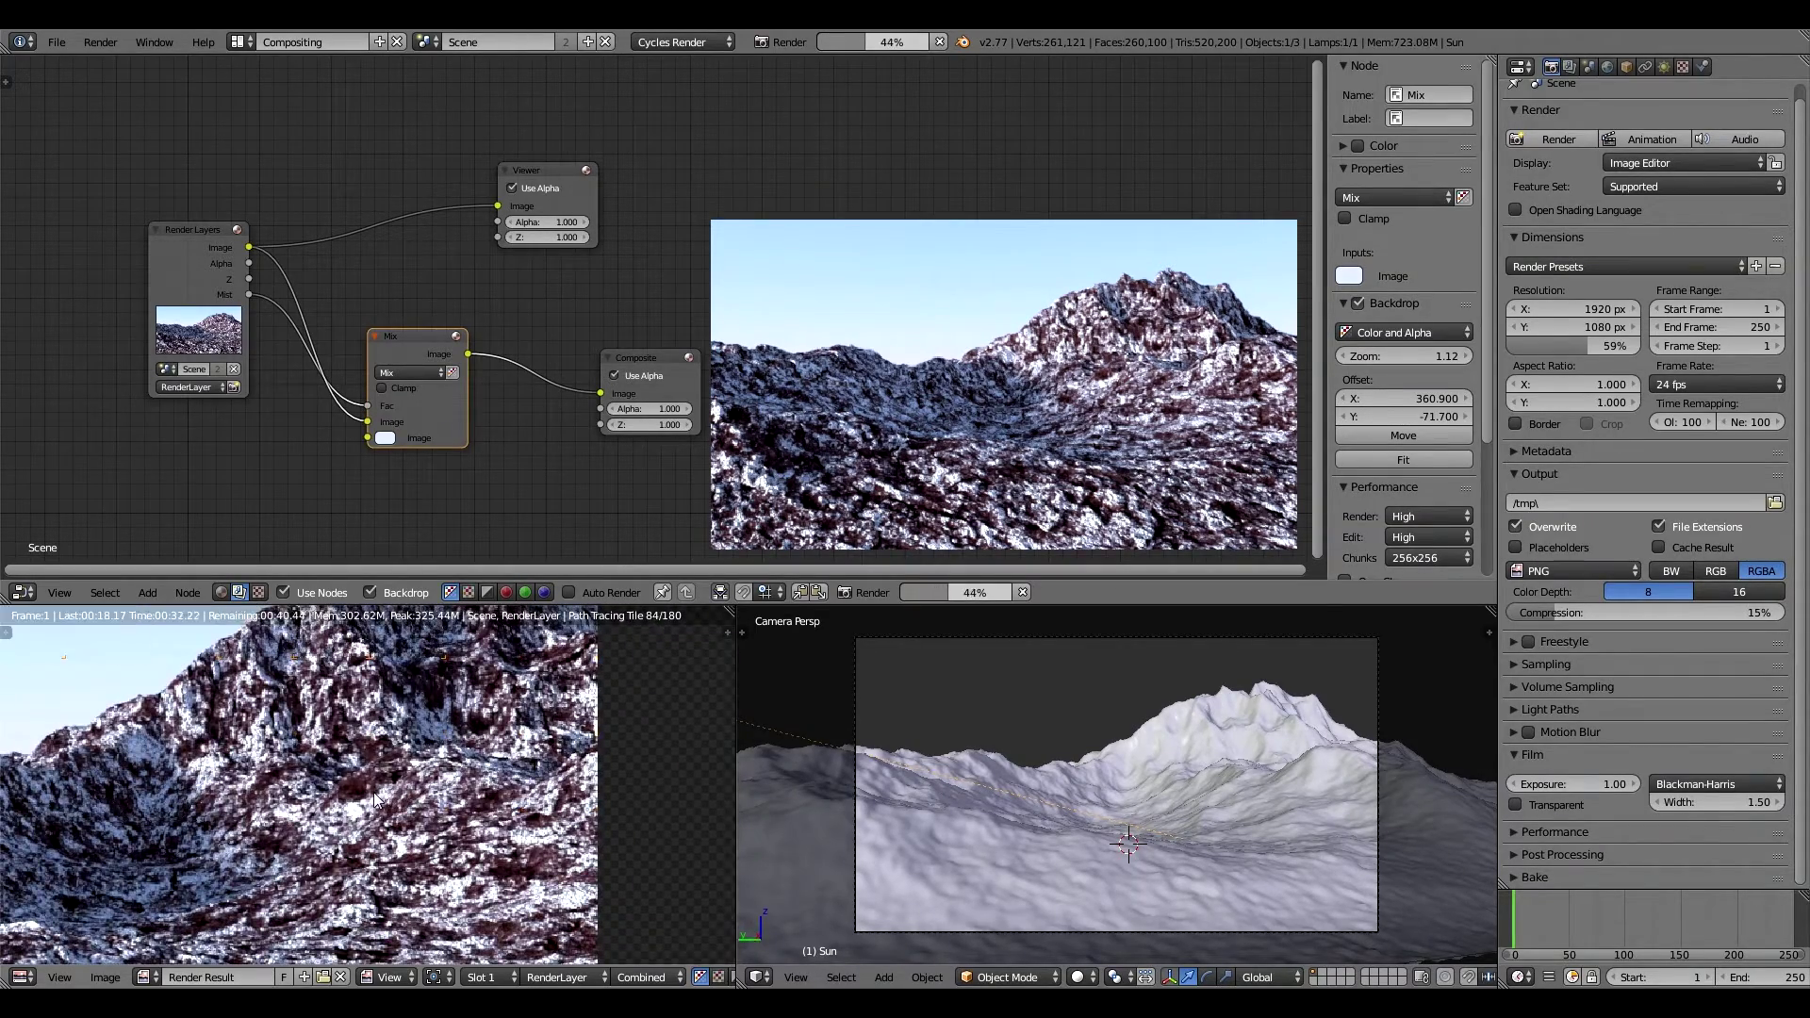
scroll(377, 787, down, 3)
scroll(349, 769, down, 2)
scroll(340, 762, up, 3)
scroll(343, 761, down, 4)
right_click(942, 782)
click(220, 592)
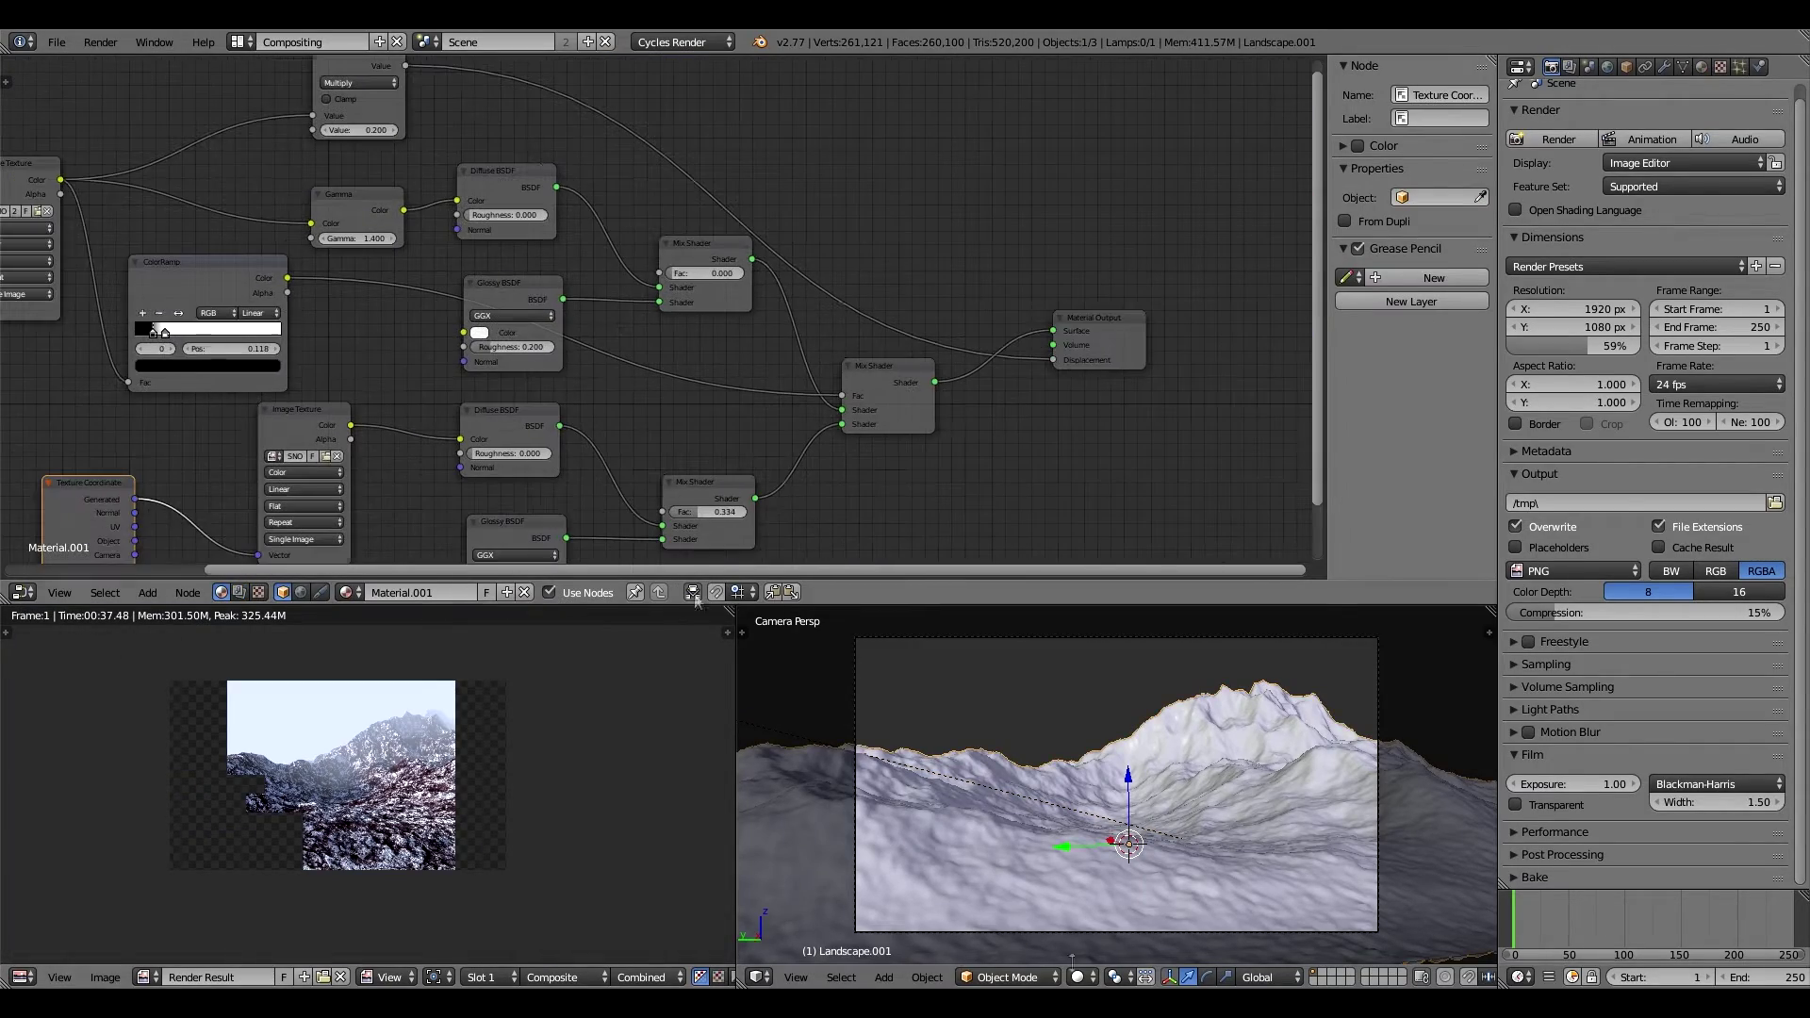
Switch the viewport to rendered shading and bring the landscape shader nodes into view.
click(1077, 976)
click(1112, 834)
scroll(1100, 806, up, 2)
scroll(1100, 806, up, 2)
scroll(1101, 806, up, 2)
mouse_move(736, 429)
middle_down()
mouse_move(820, 424)
mouse_move(874, 476)
middle_up()
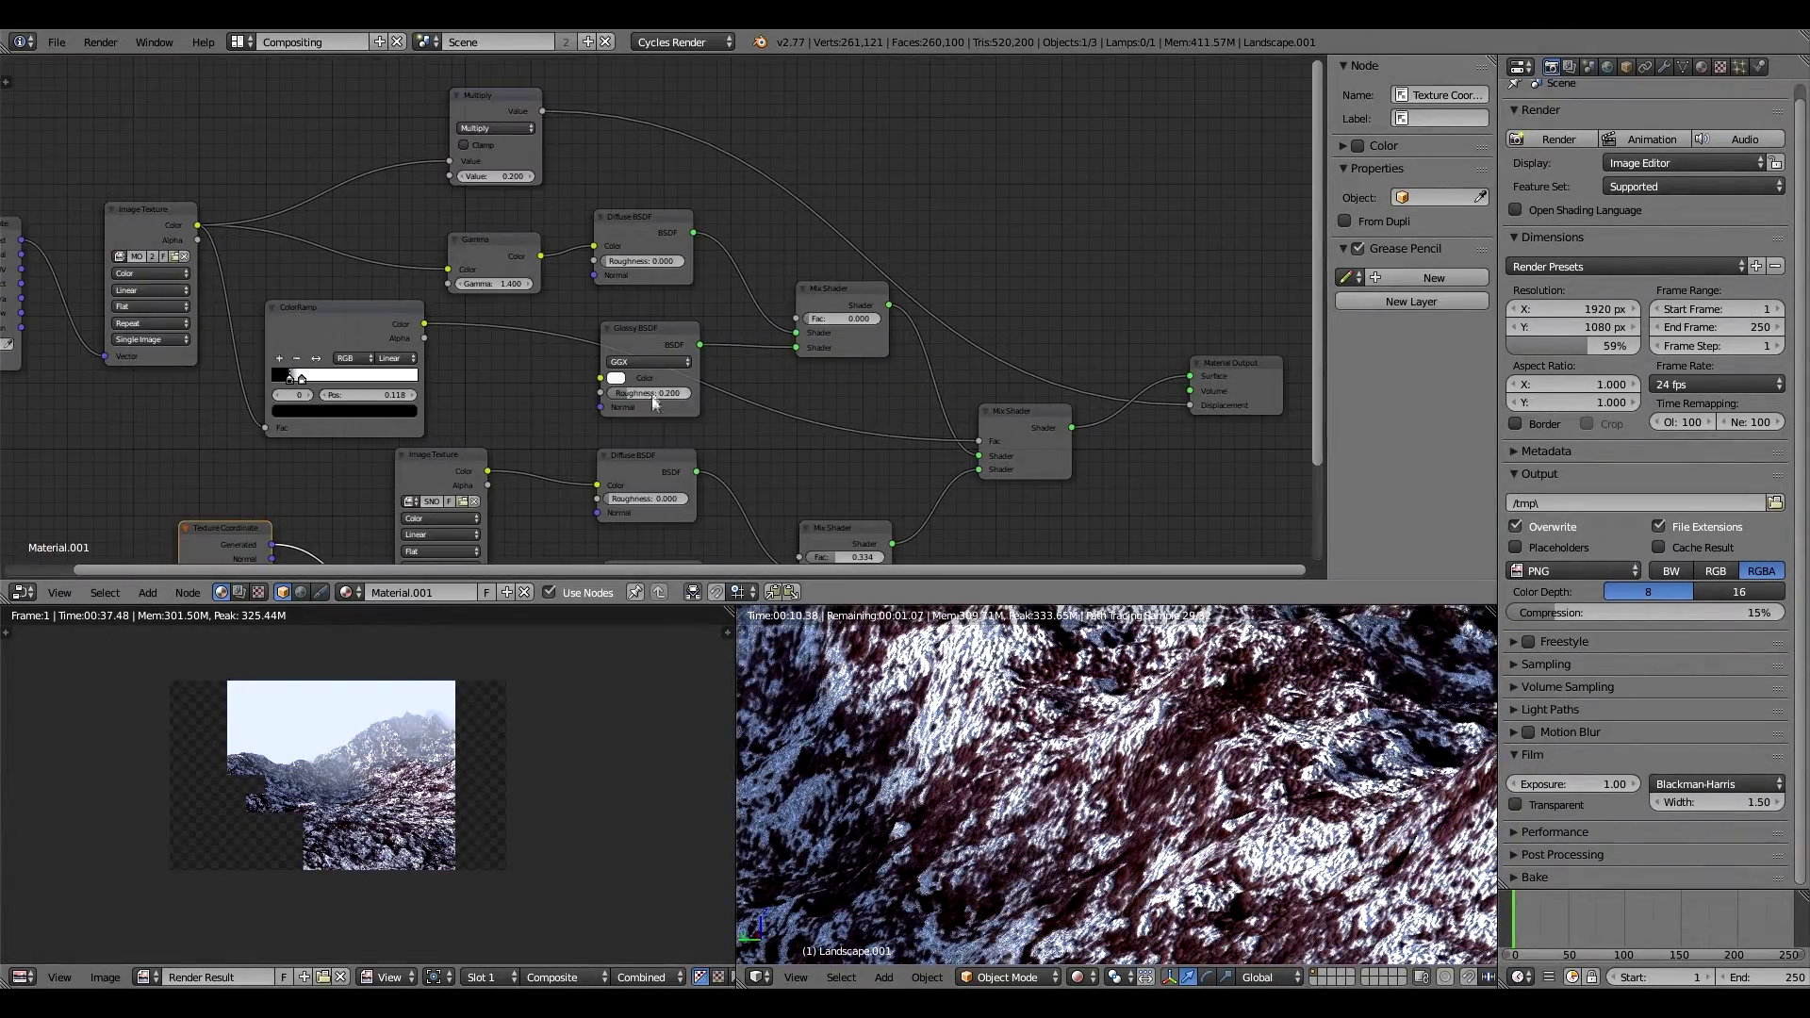
Set Glossy roughness to 0.000, Gamma to 1.500 and Multiply to 0.400.
drag(647, 393, 584, 393)
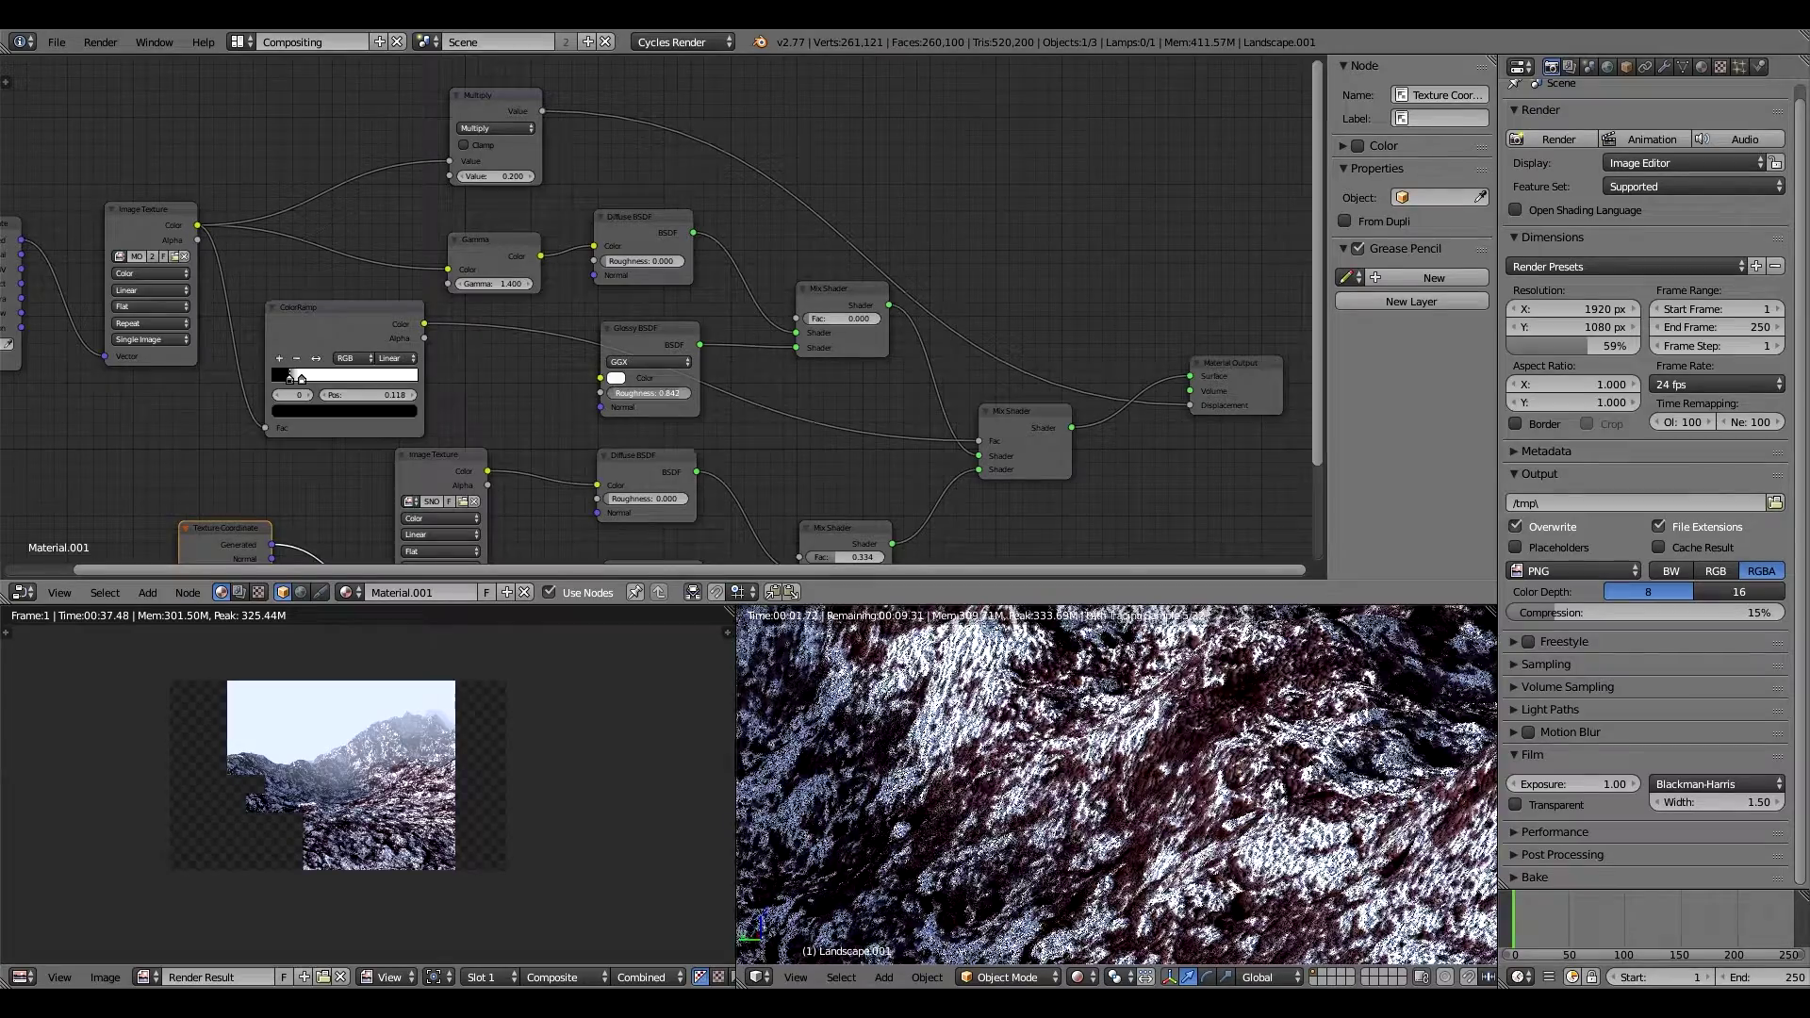
click(529, 284)
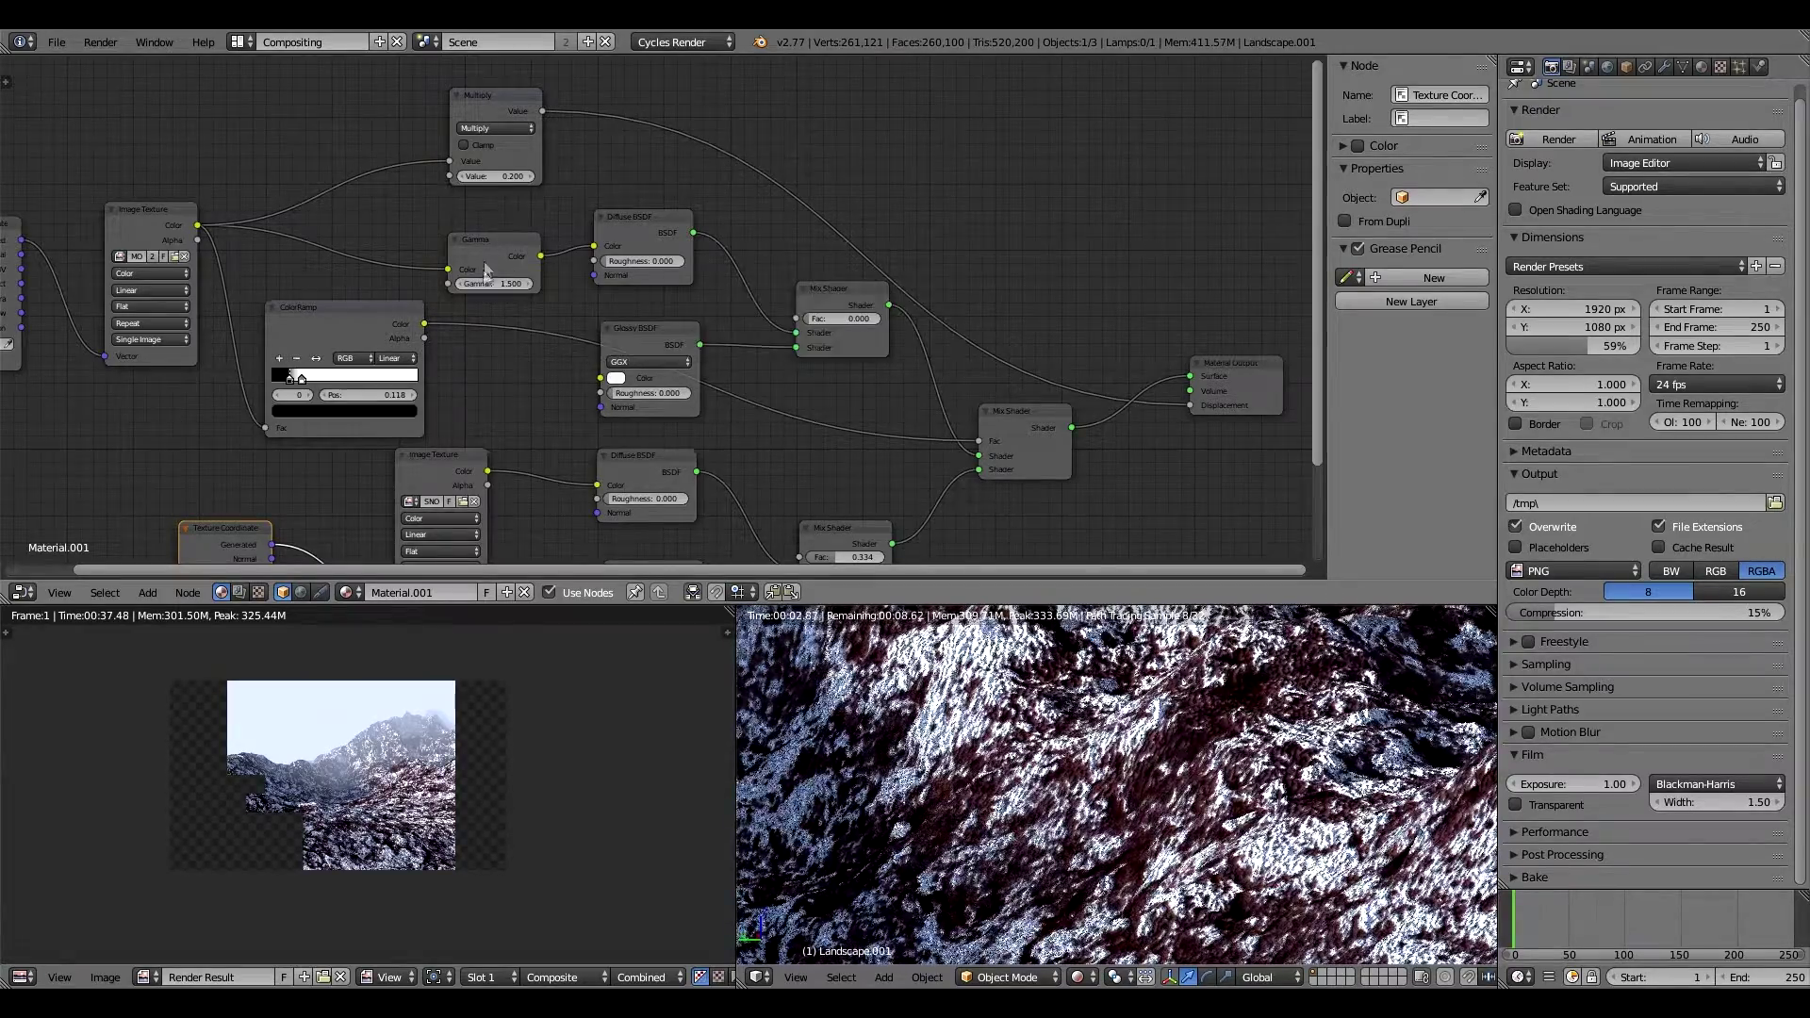
click(529, 176)
click(530, 176)
scroll(630, 461, up, 2)
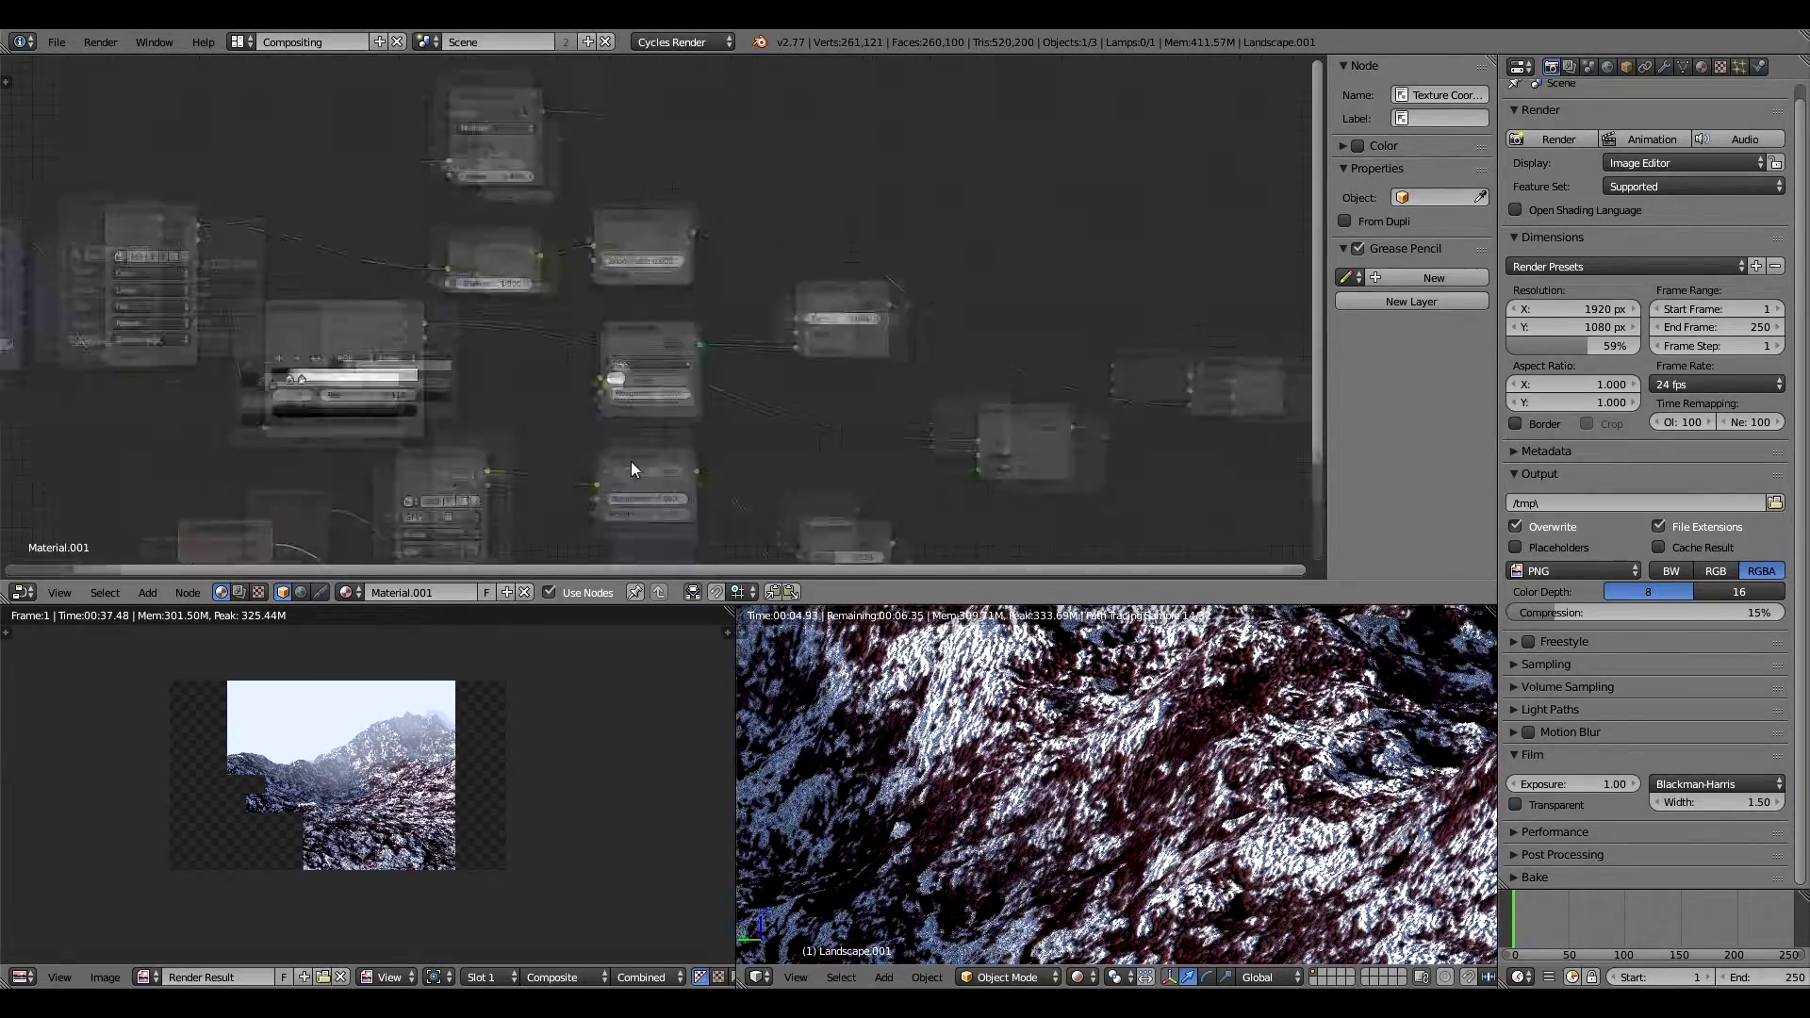
Try several ColorRamp interpolations, including B-Spline, and leave it on Linear.
middle_drag(354, 368, 396, 303)
click(395, 304)
click(396, 213)
click(396, 303)
click(410, 236)
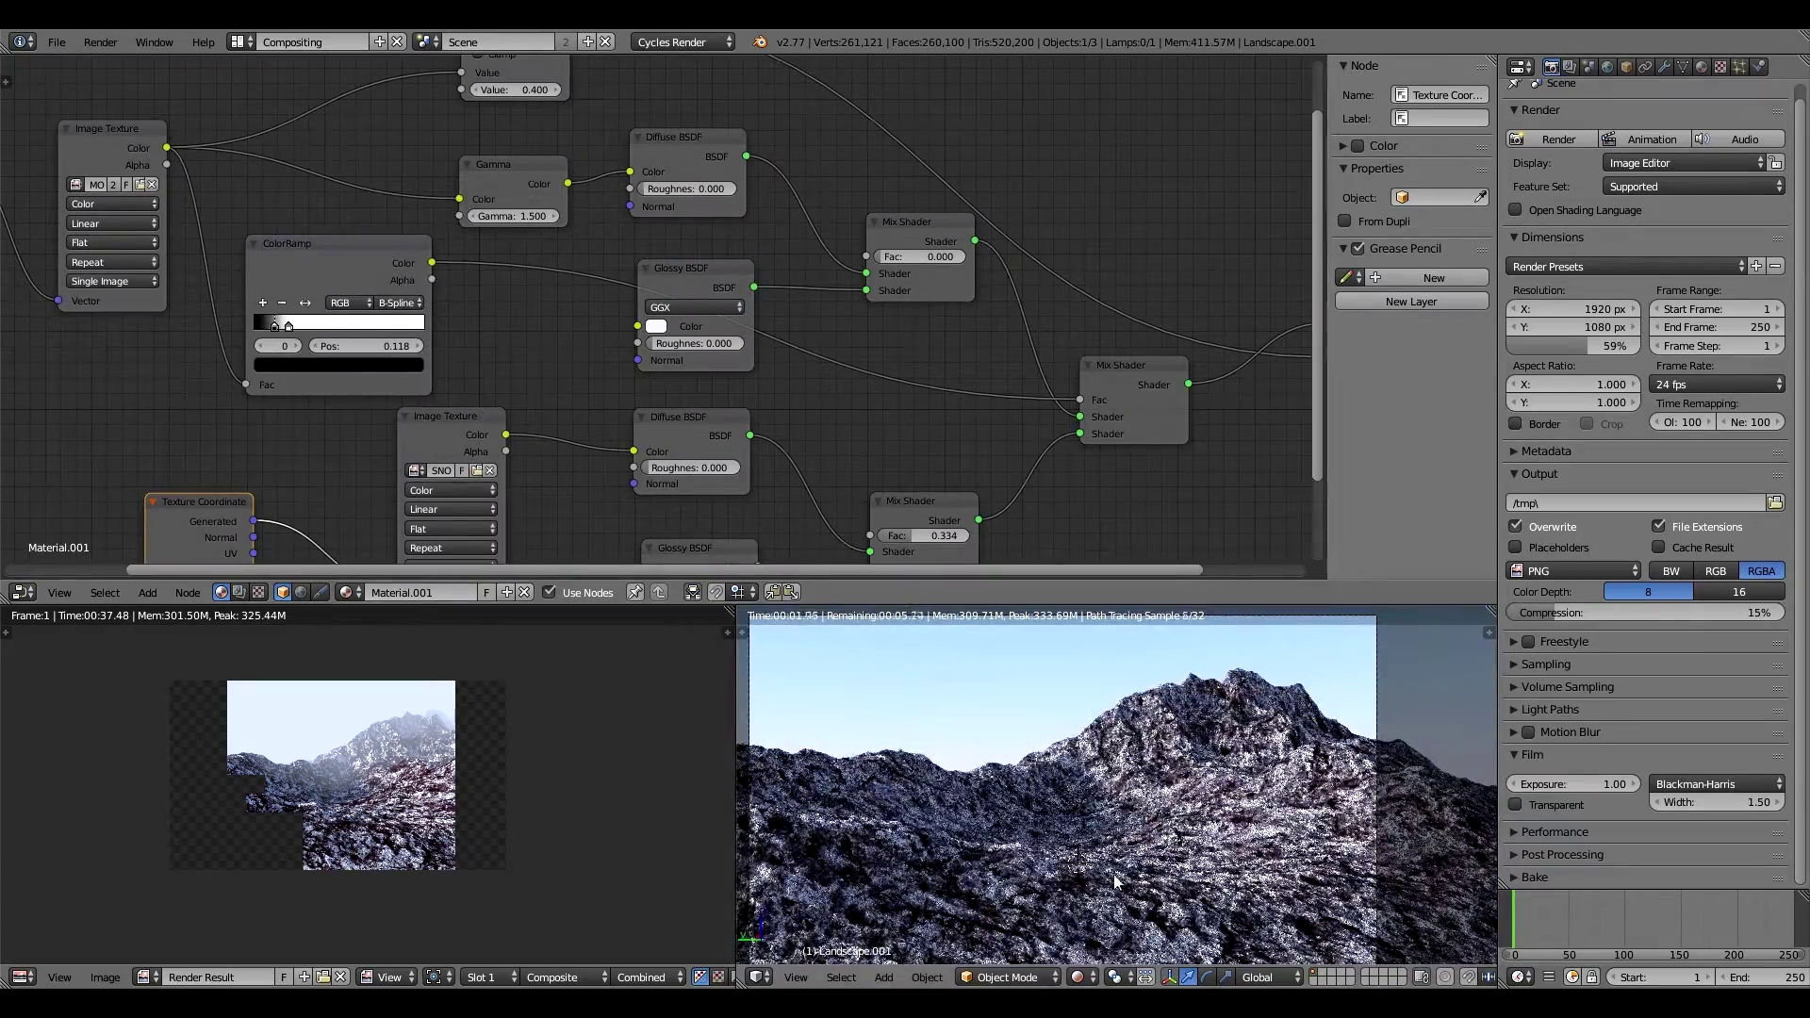
click(396, 302)
click(396, 215)
Adjust a shader roughness and set the lower Mix Shader factor to 0.000.
scroll(1088, 796, up, 5)
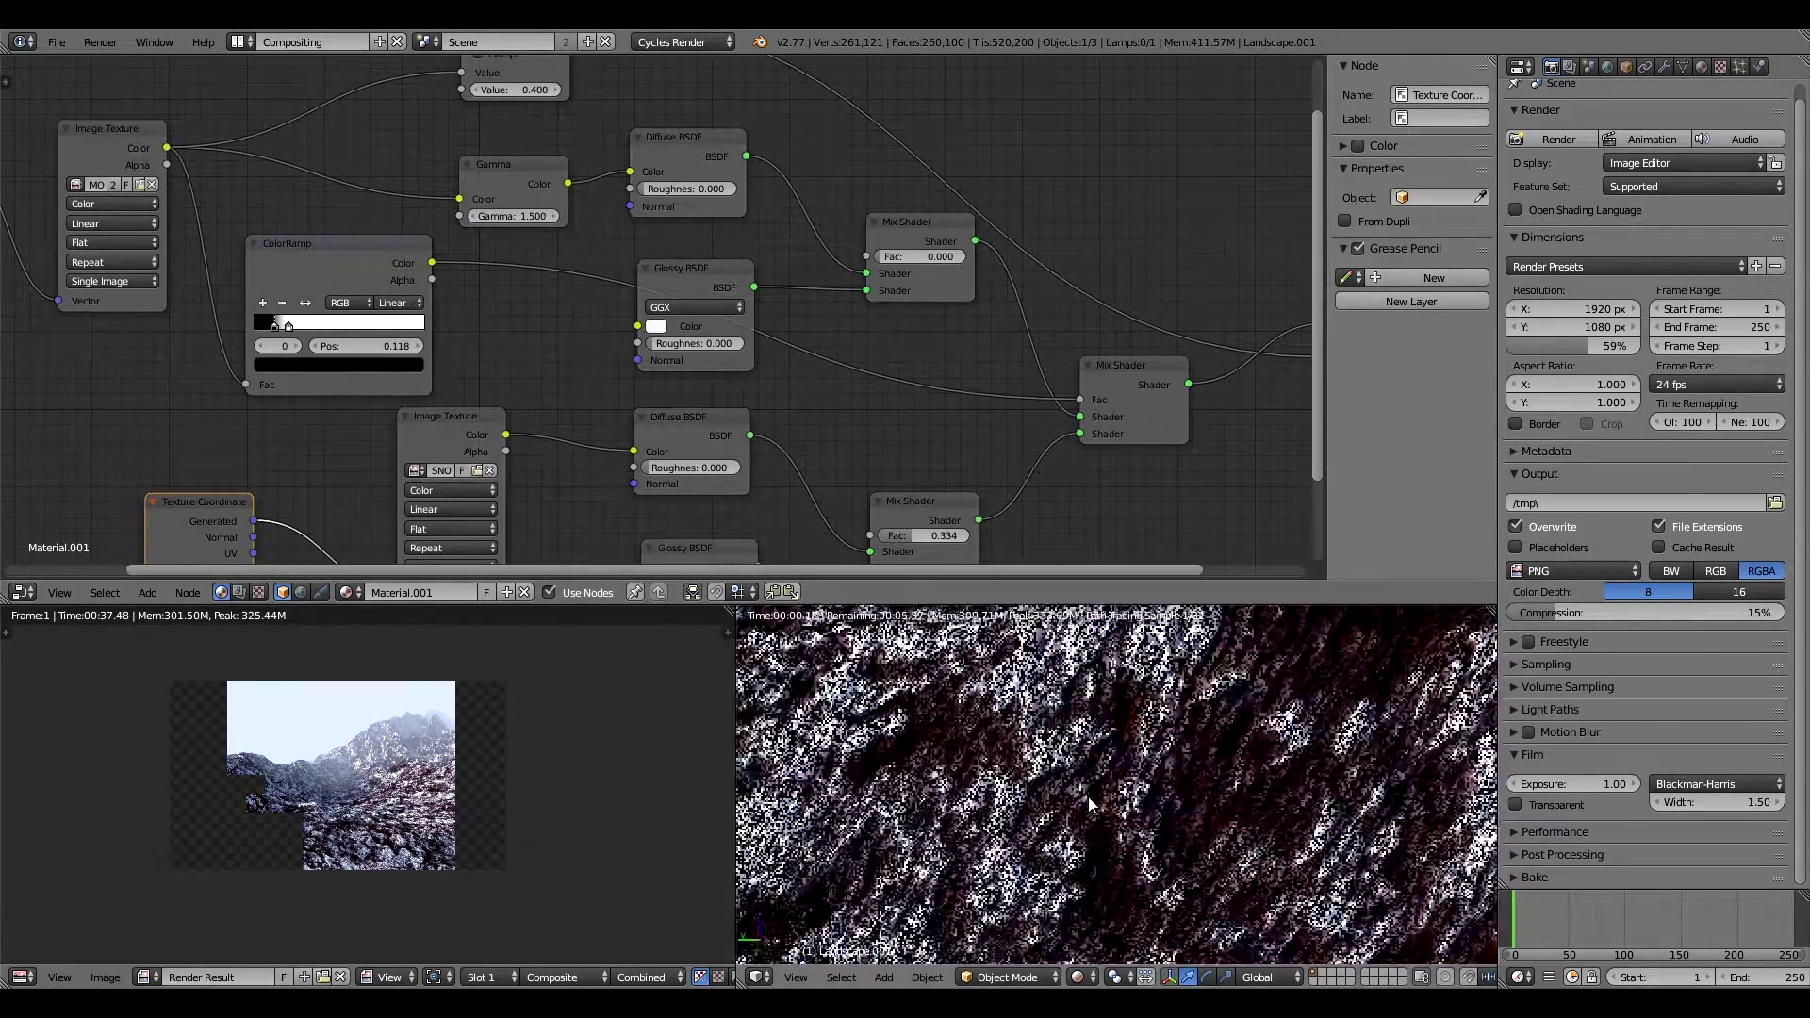
scroll(1087, 795, down, 2)
scroll(1084, 800, down, 2)
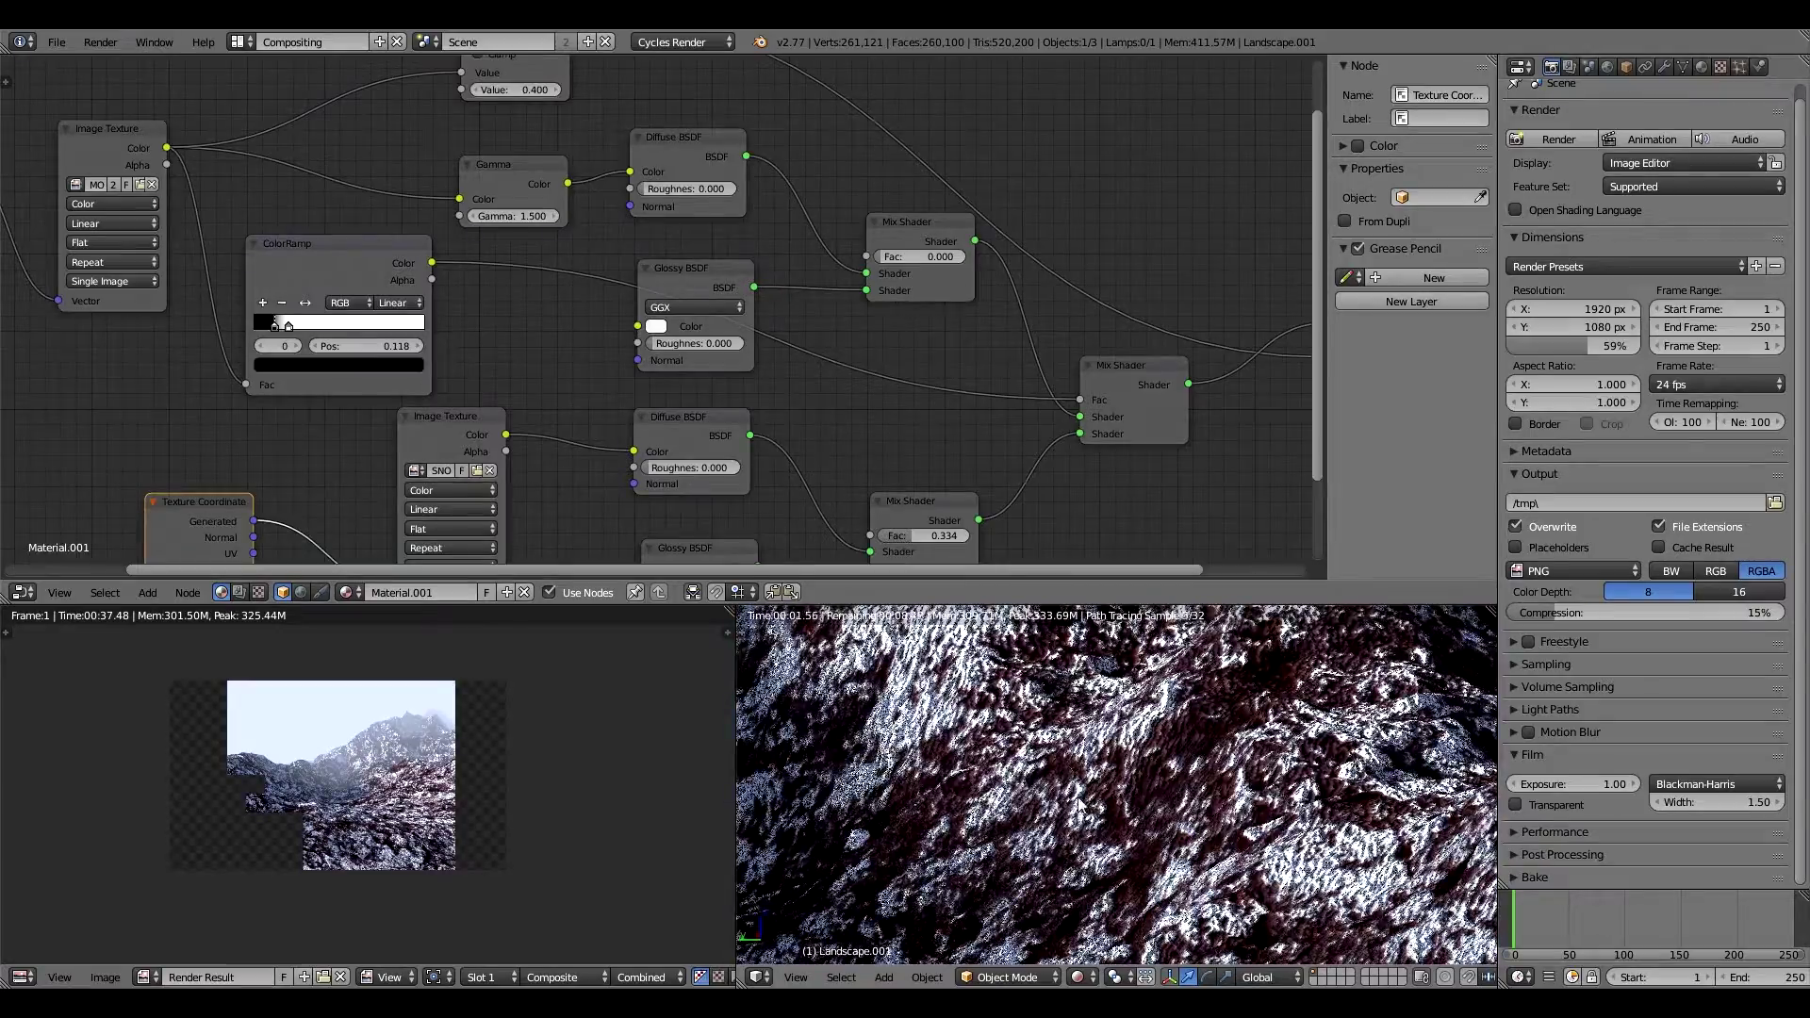
scroll(1107, 804, down, 2)
scroll(1107, 804, down, 3)
scroll(1131, 791, down, 3)
scroll(1259, 750, up, 8)
mouse_move(692, 344)
mouse_down()
mouse_move(783, 343)
mouse_move(693, 343)
mouse_up()
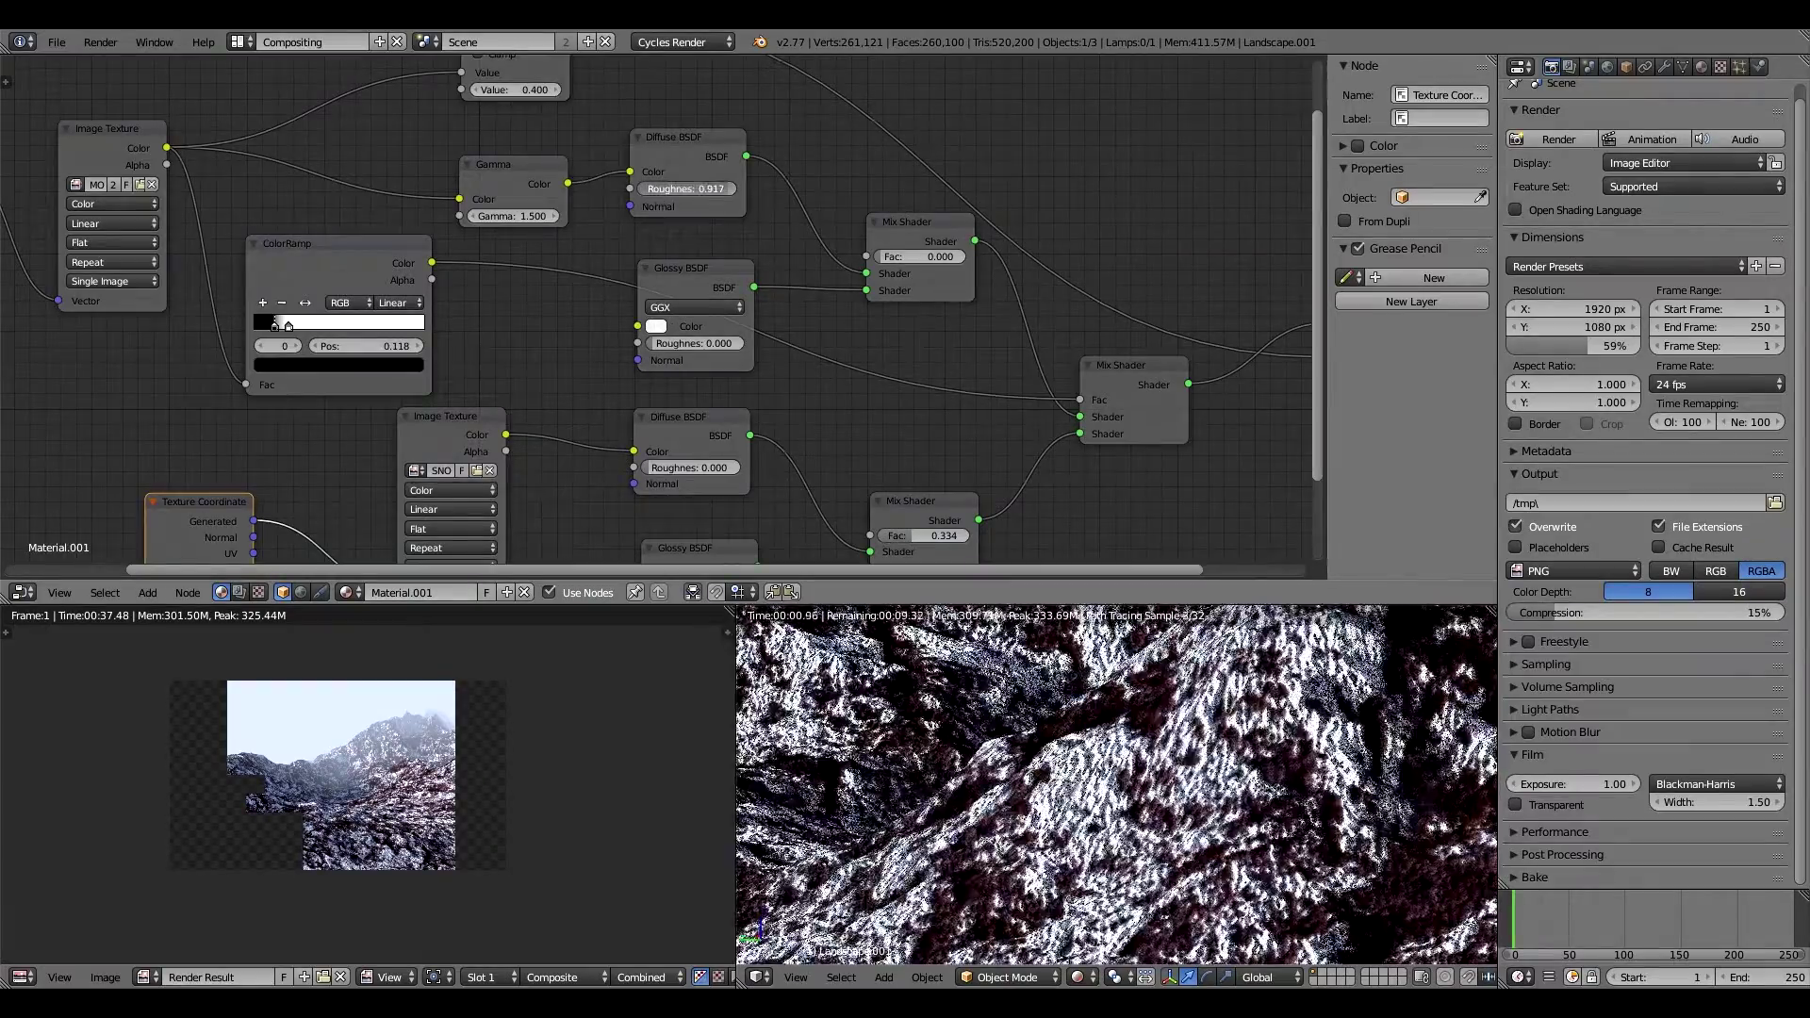
middle_drag(587, 546, 590, 406)
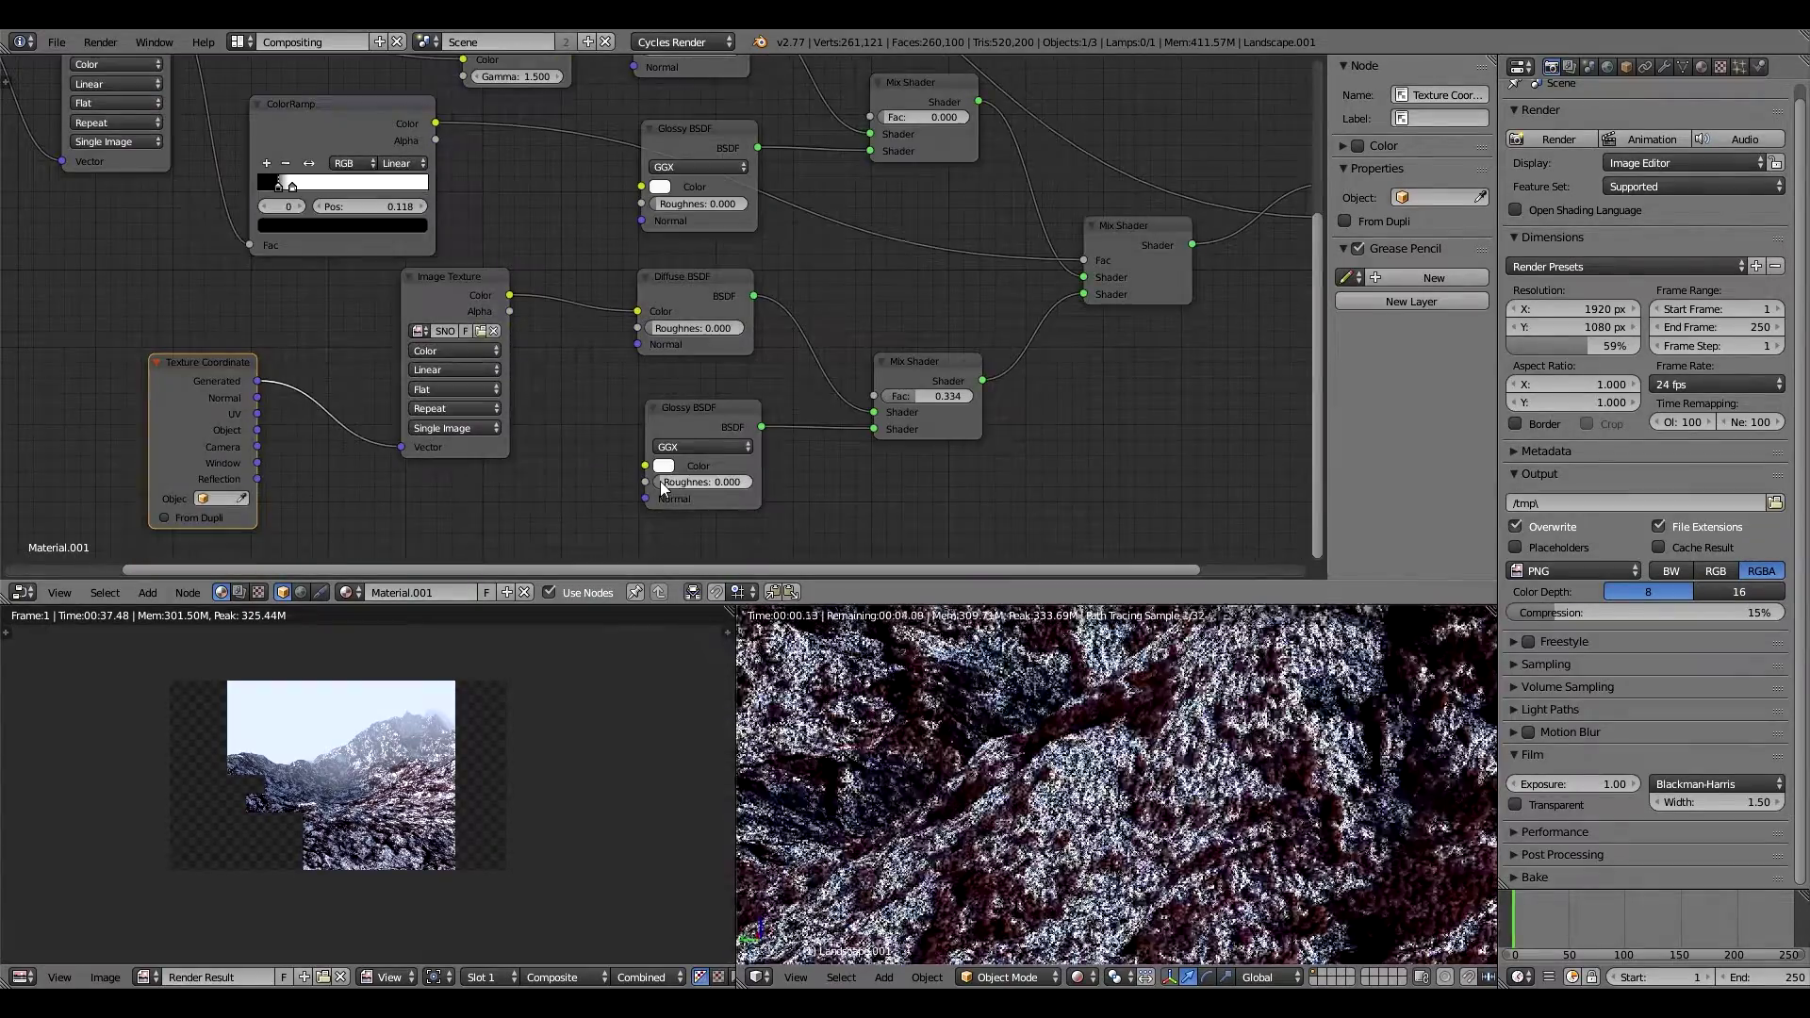
mouse_move(929, 396)
mouse_down()
mouse_move(976, 396)
mouse_move(895, 396)
mouse_up()
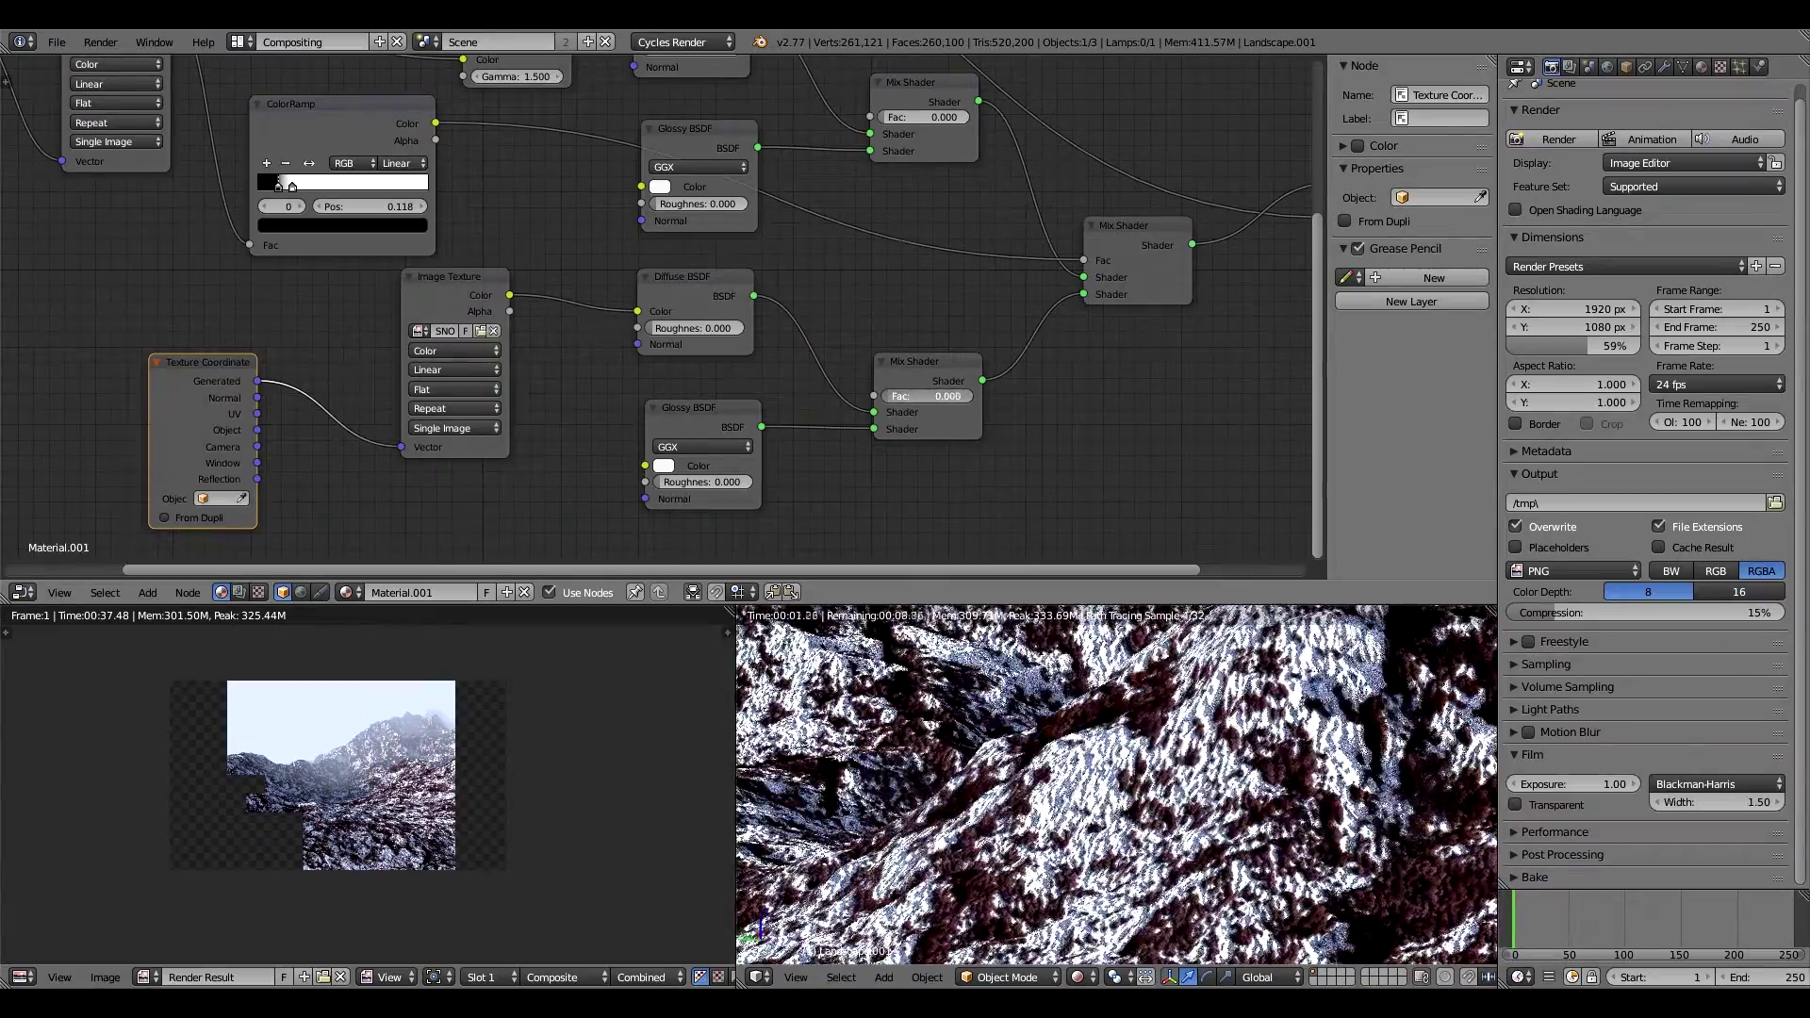
Zoom around the node editor to review the updated landscape material.
scroll(999, 778, down, 3)
scroll(1000, 778, down, 4)
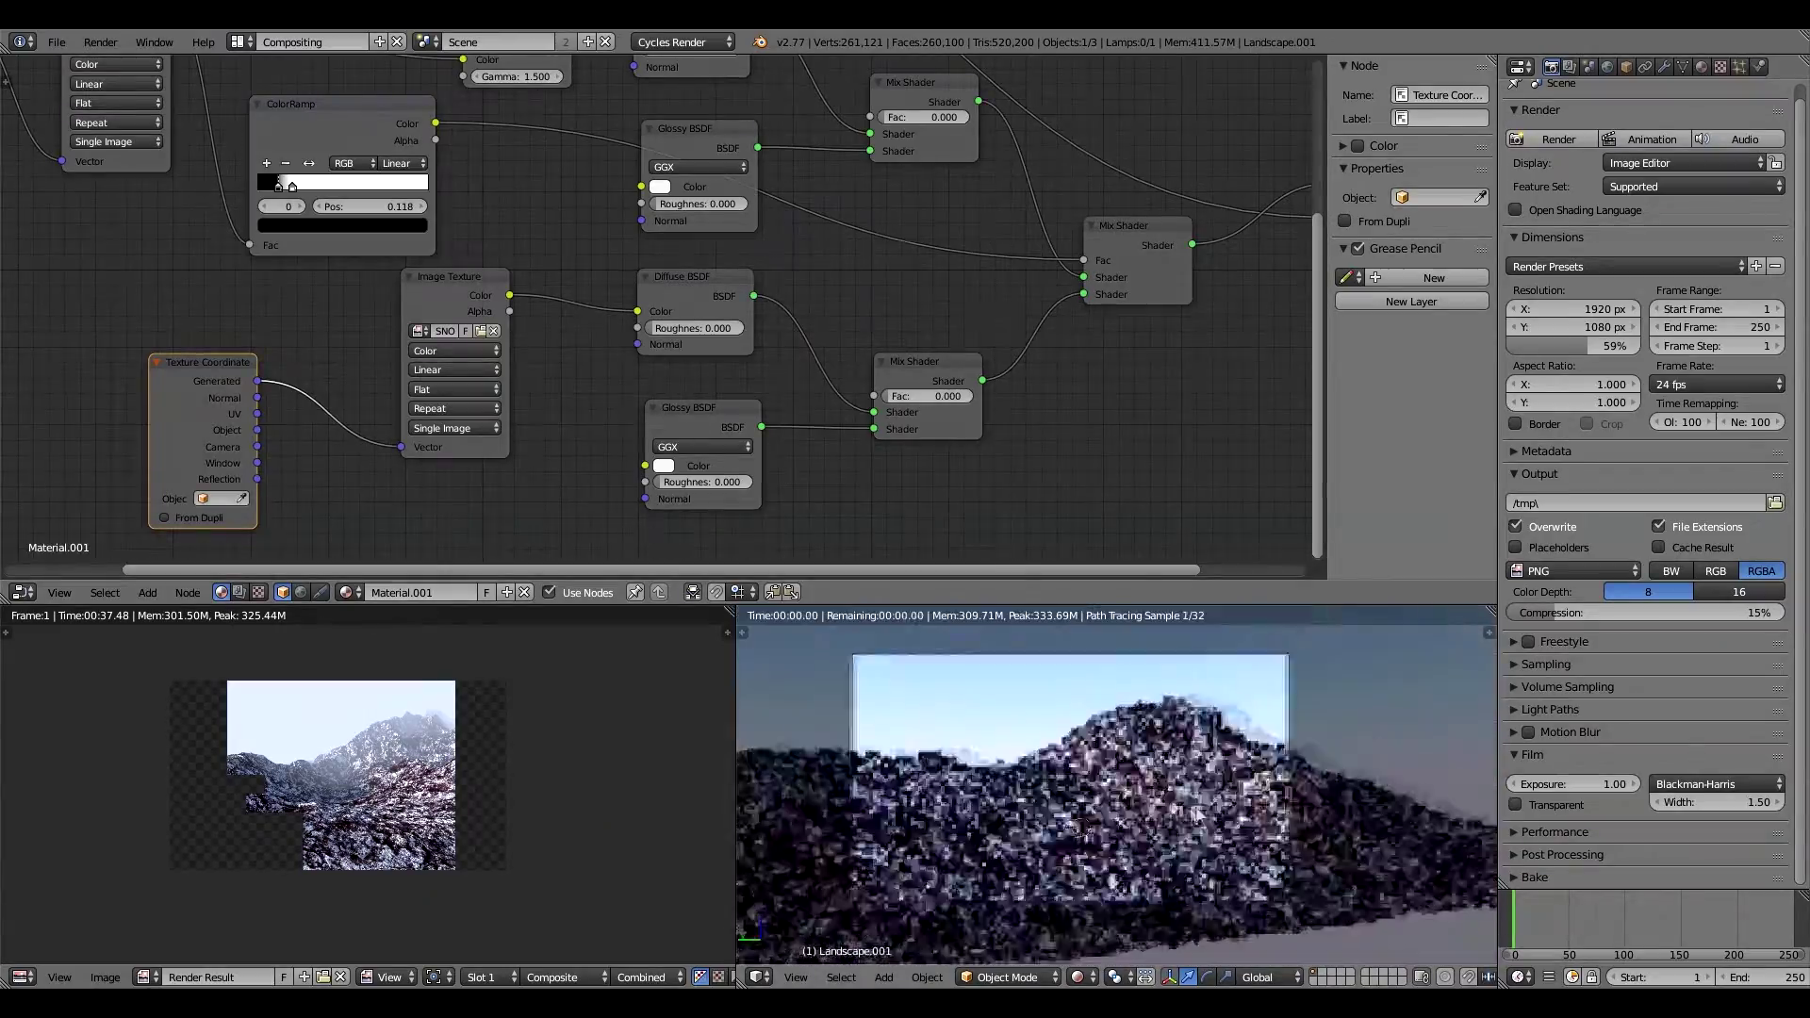
scroll(367, 783, up, 3)
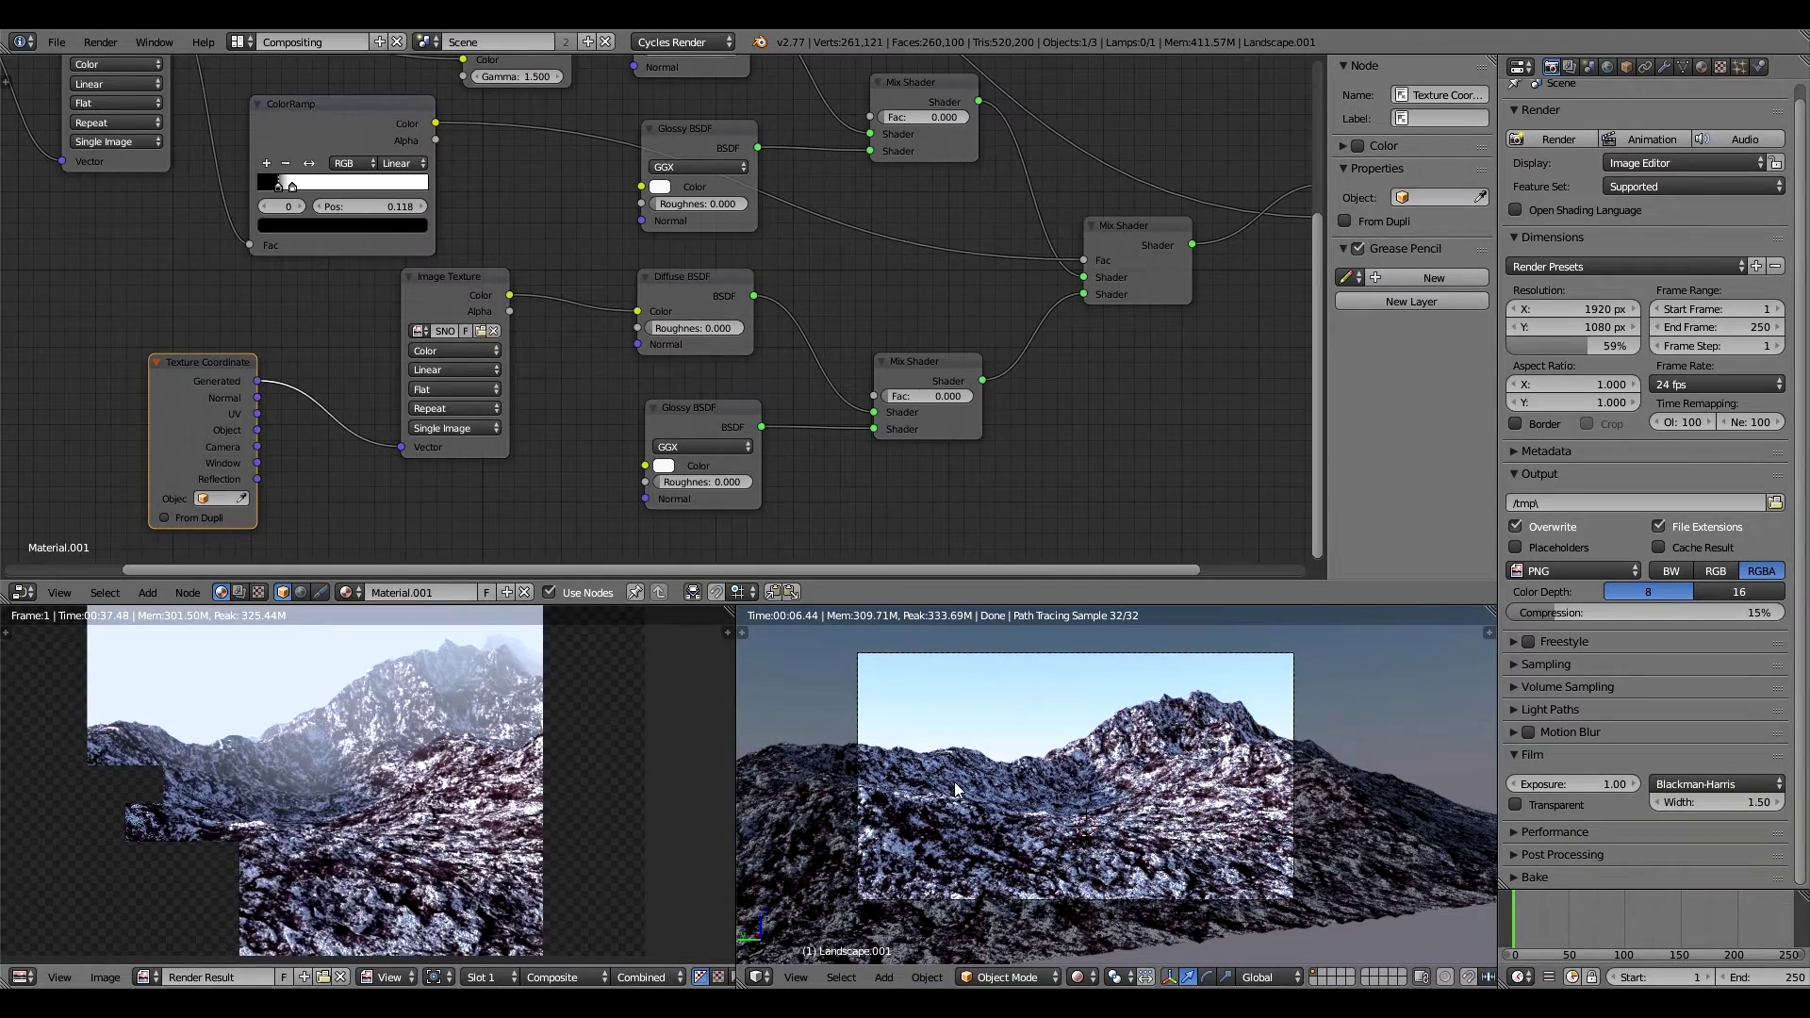
scroll(957, 790, up, 1)
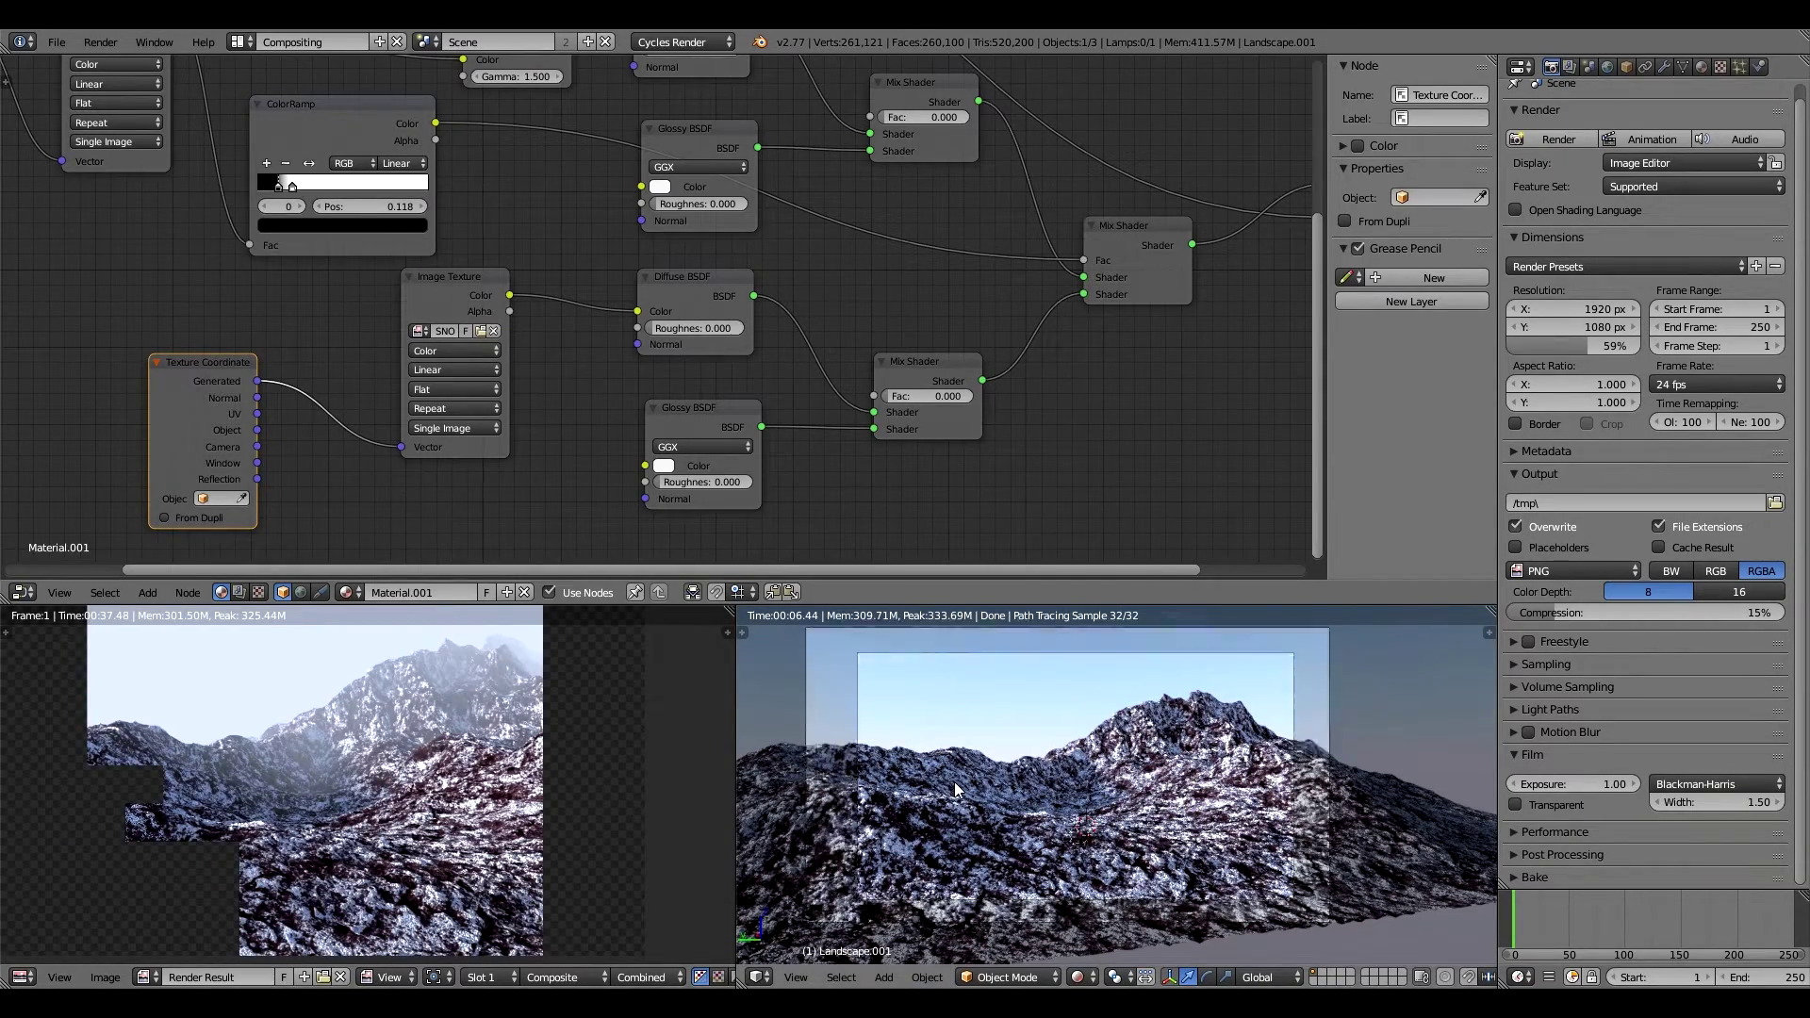
scroll(1082, 403, down, 1)
click(238, 41)
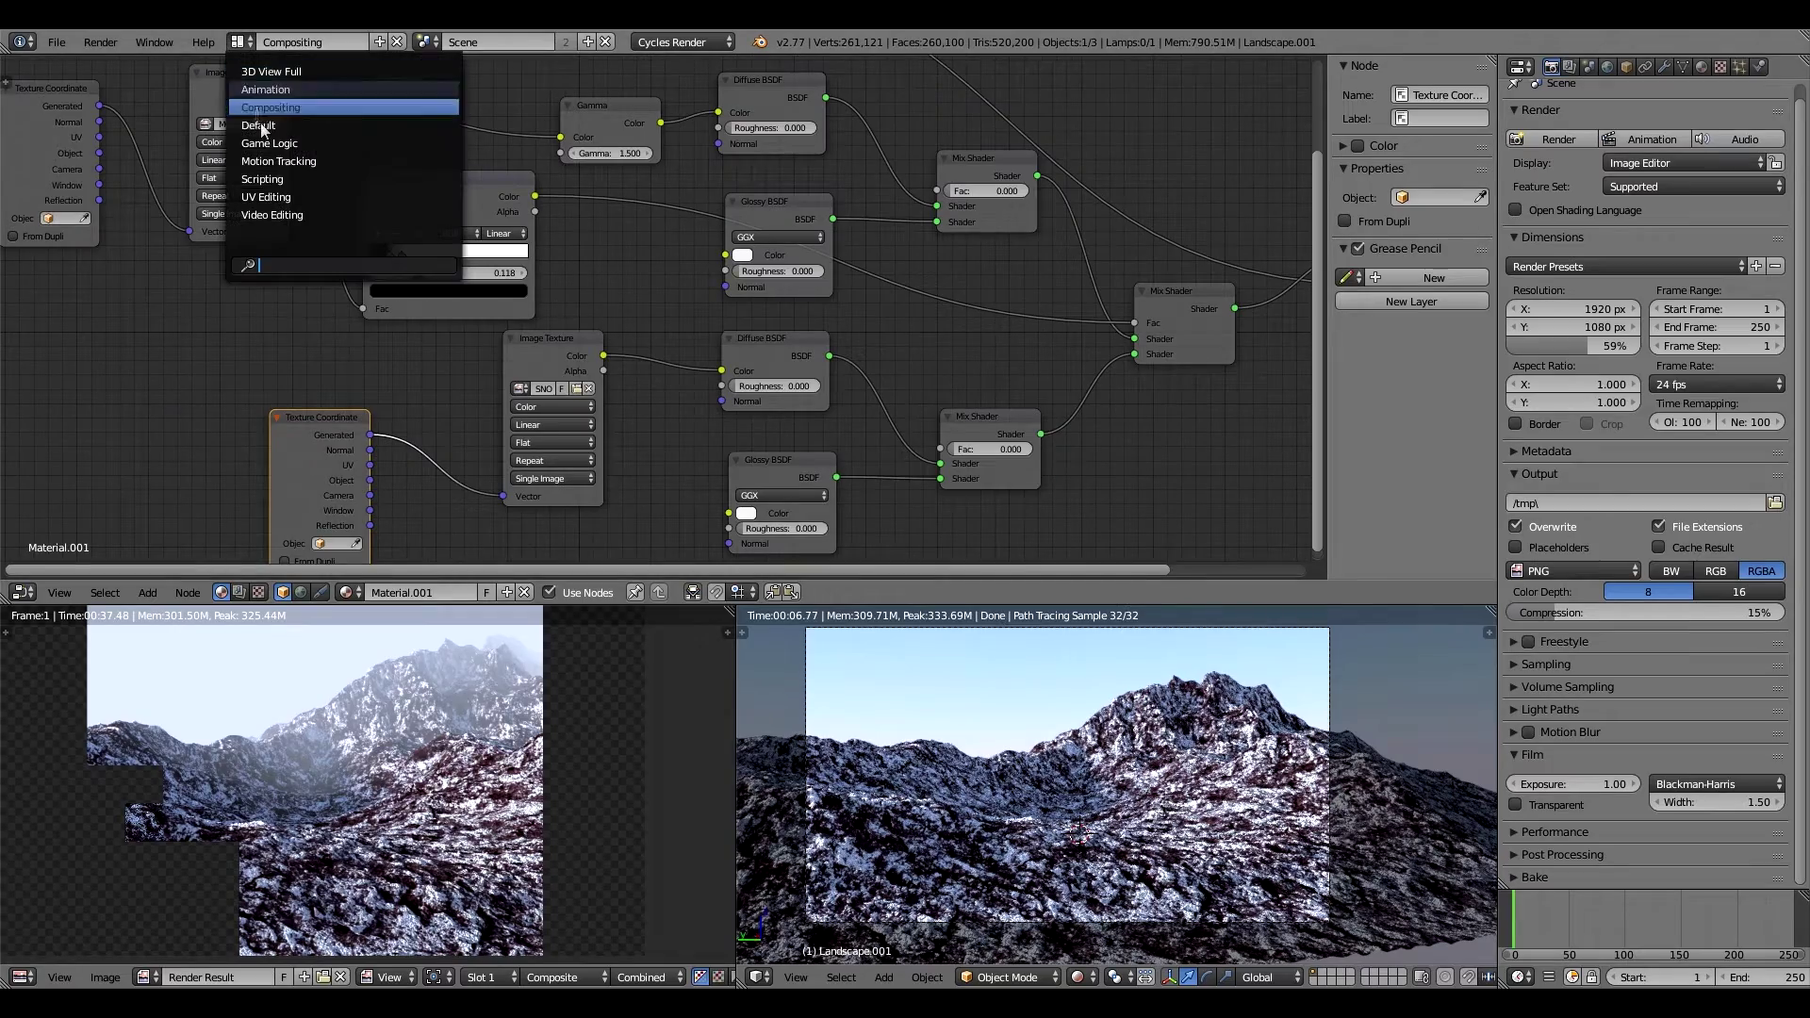
Back in camera view, set render resolution to 3000 × 1500 px at 100%, then switch to Compositing.
click(405, 125)
key(KP_0)
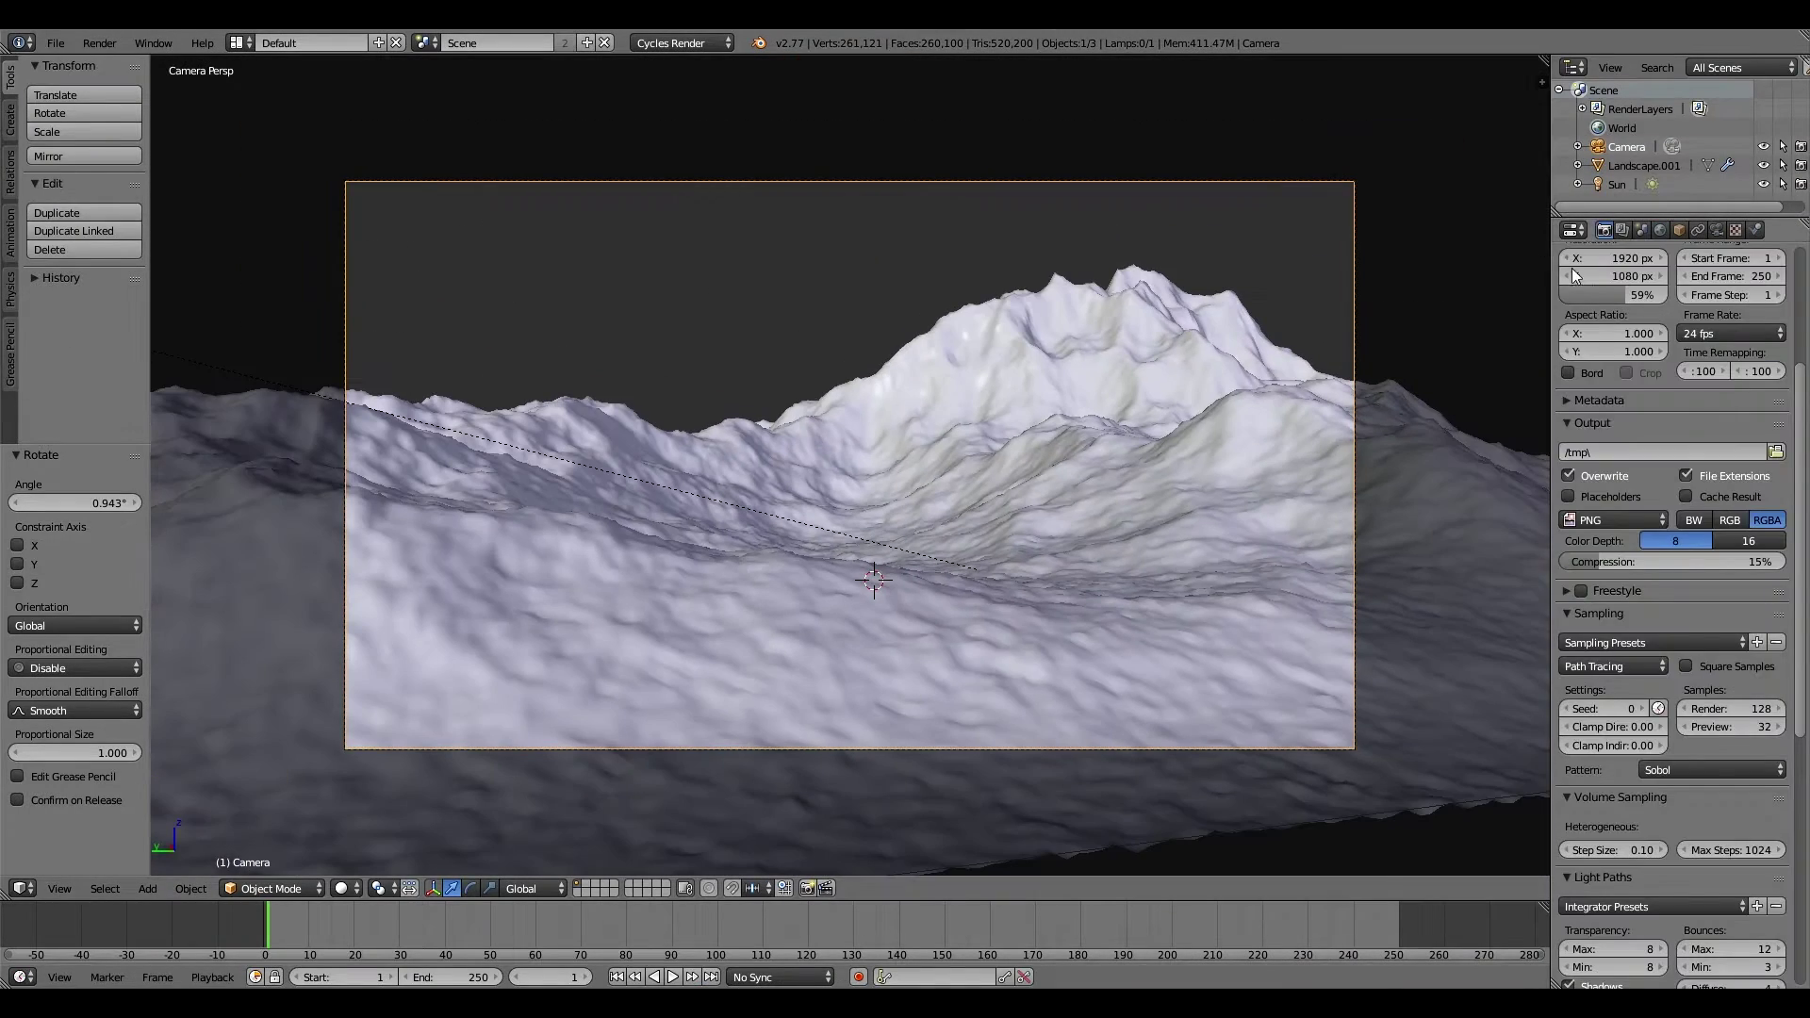
click(1622, 257)
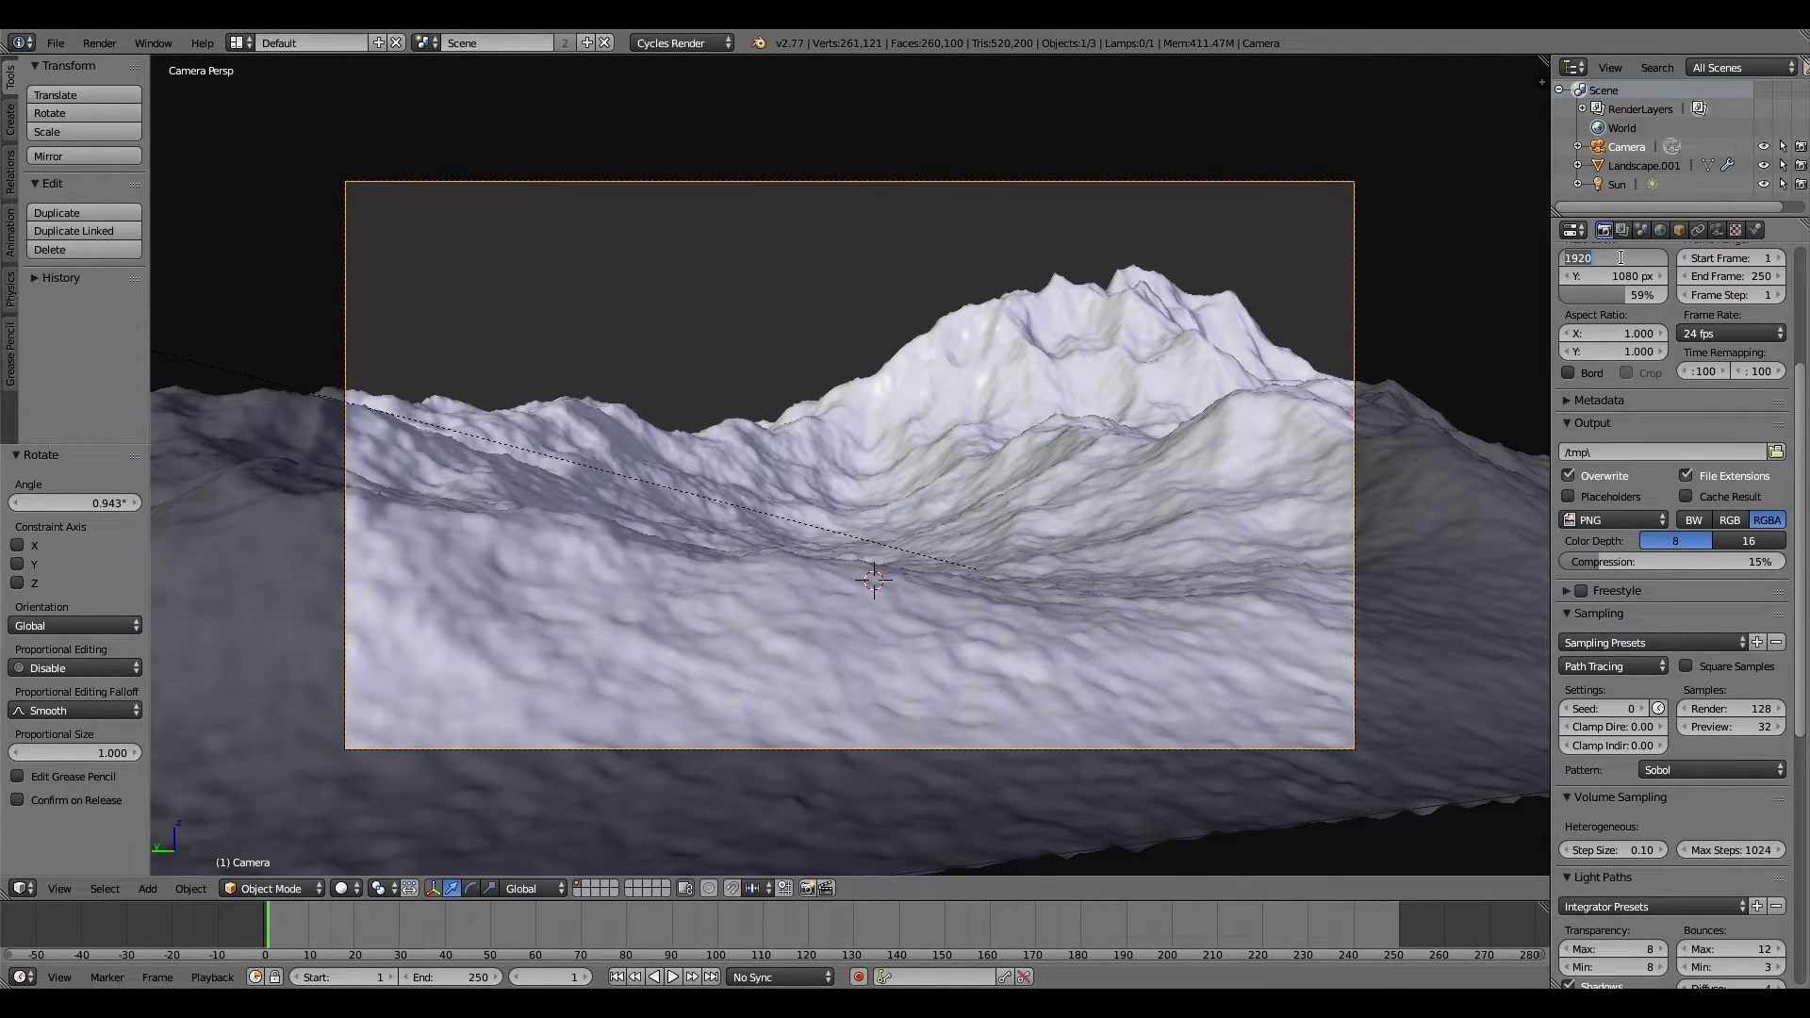
text(X: 3000)
key(Return)
text(1500)
key(Return)
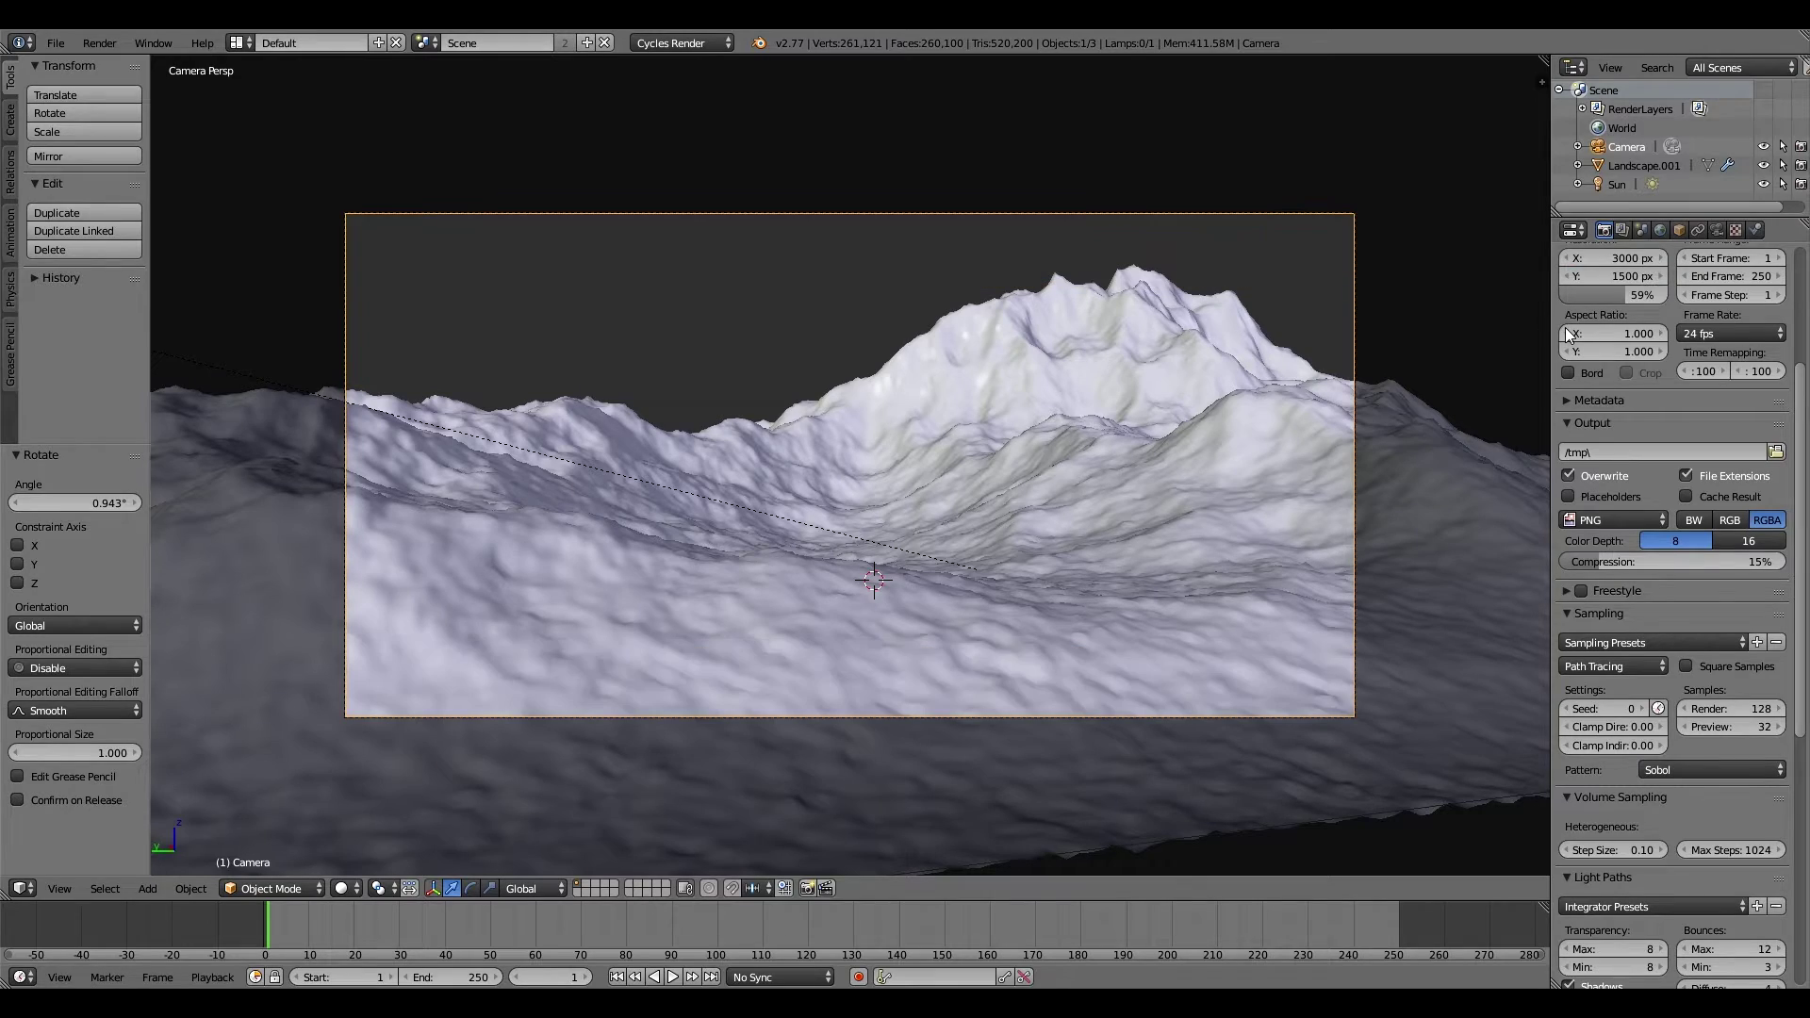
drag(1631, 294, 1687, 294)
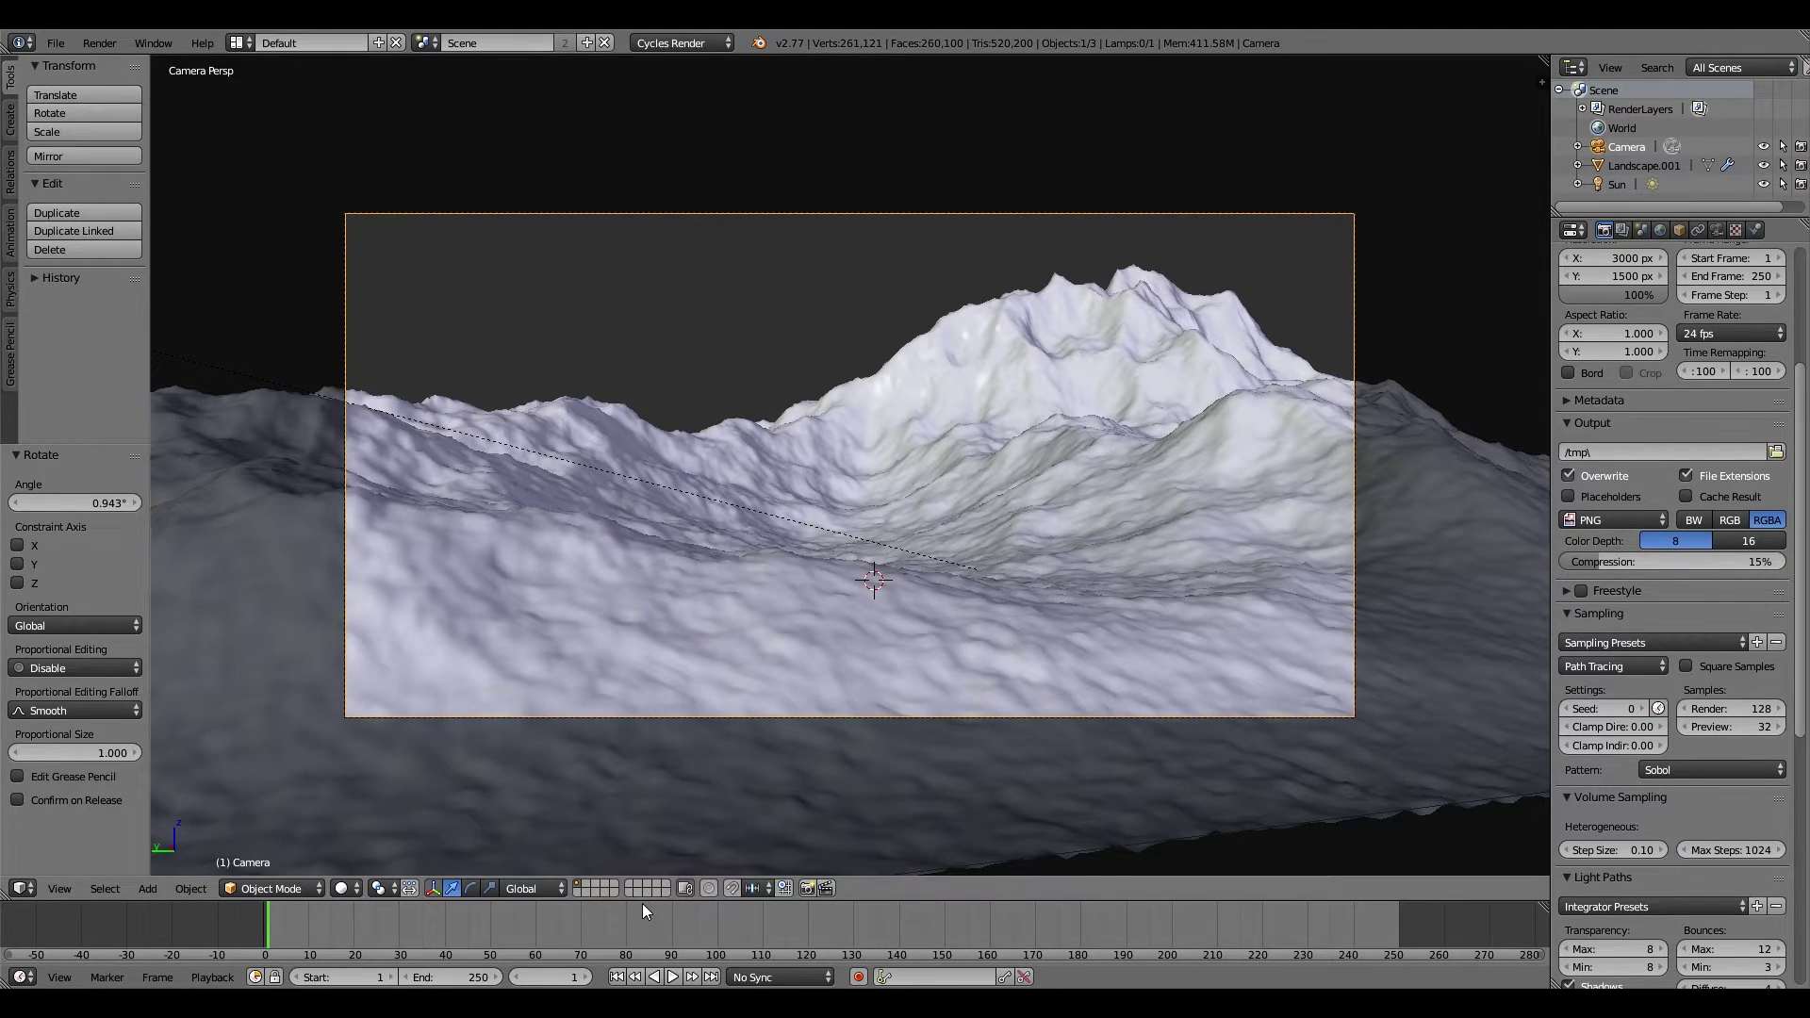
click(241, 43)
click(273, 133)
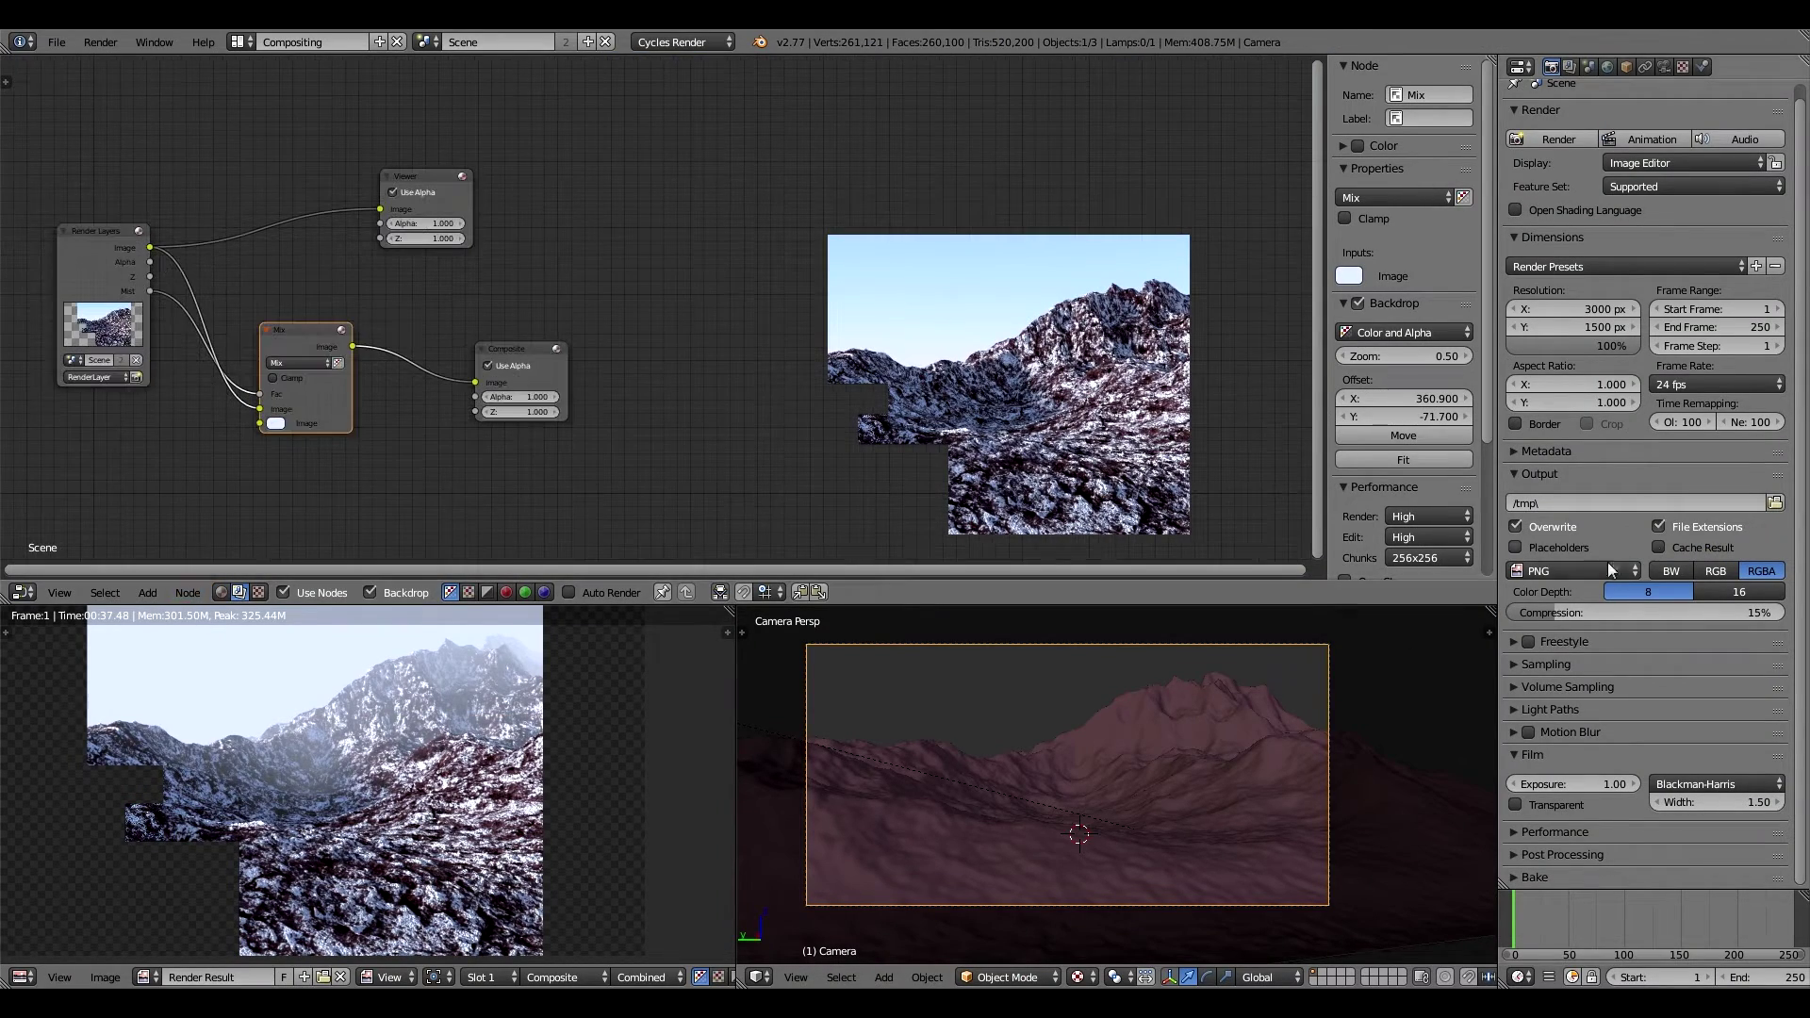
Render the final misty mountain image with F12 and inspect the result.
key(F12)
scroll(381, 810, up, 5)
scroll(402, 834, down, 2)
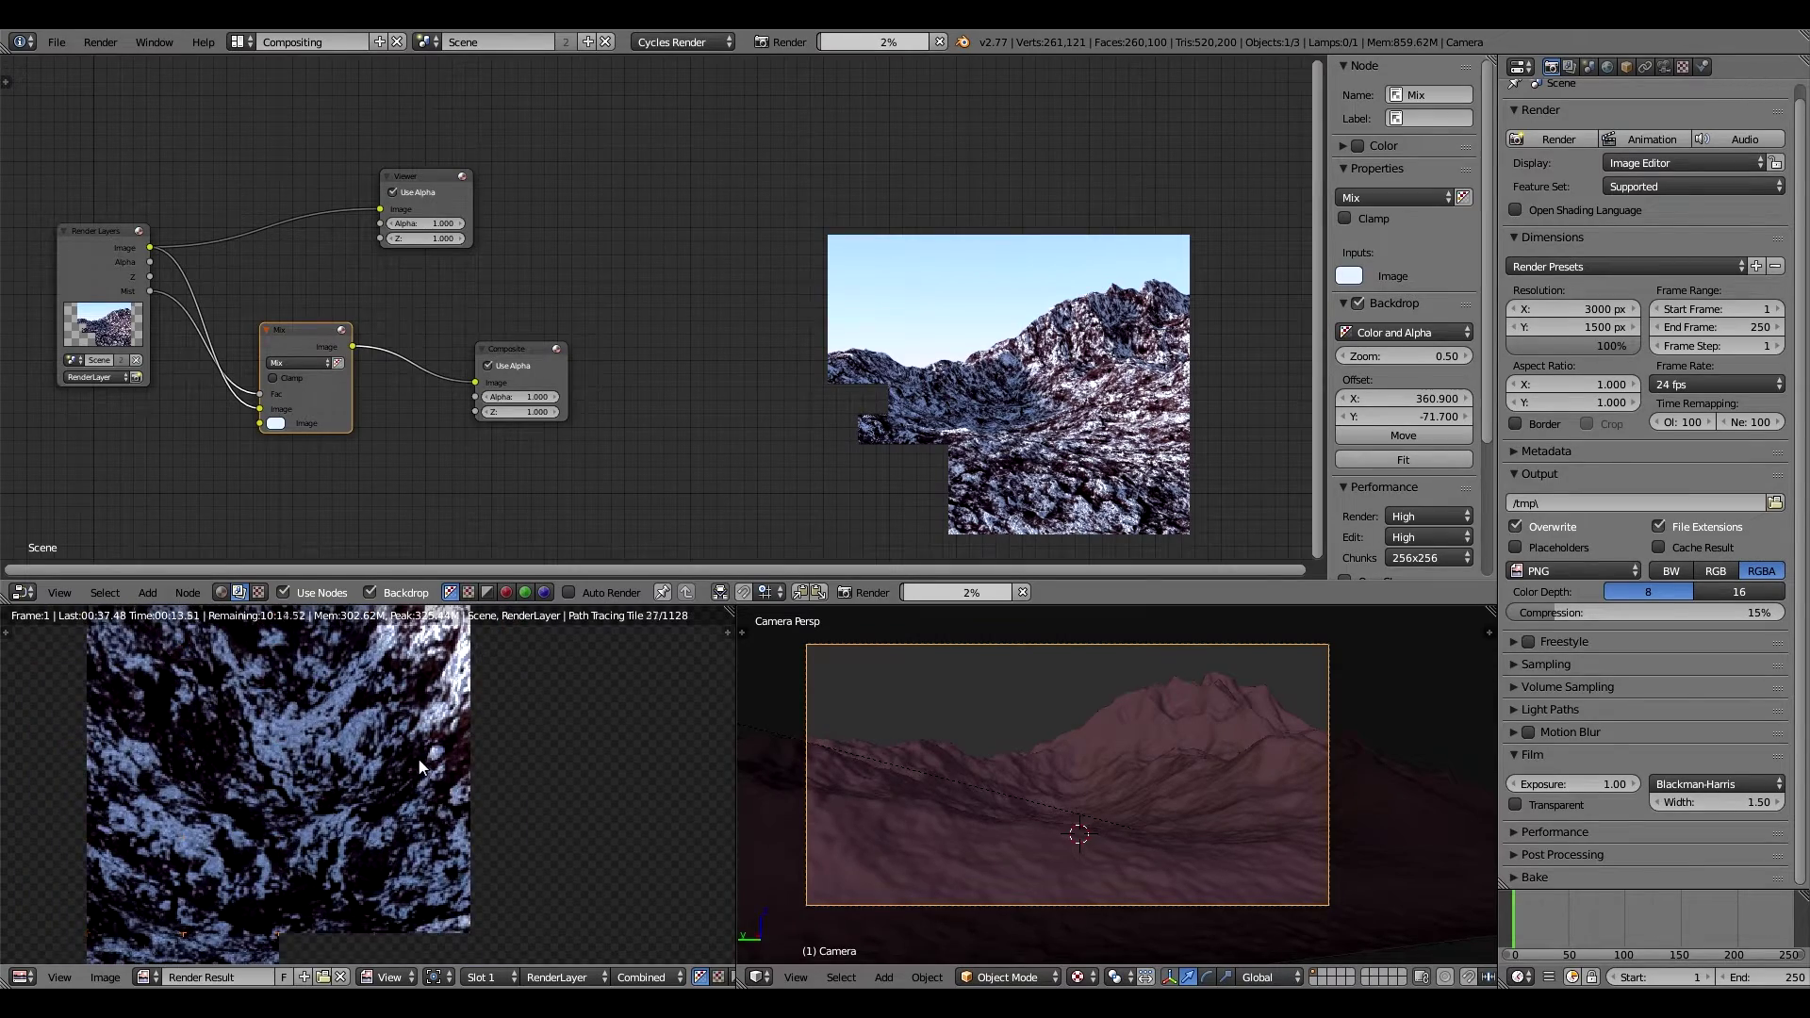
scroll(420, 764, down, 4)
scroll(407, 796, up, 2)
scroll(418, 801, down, 2)
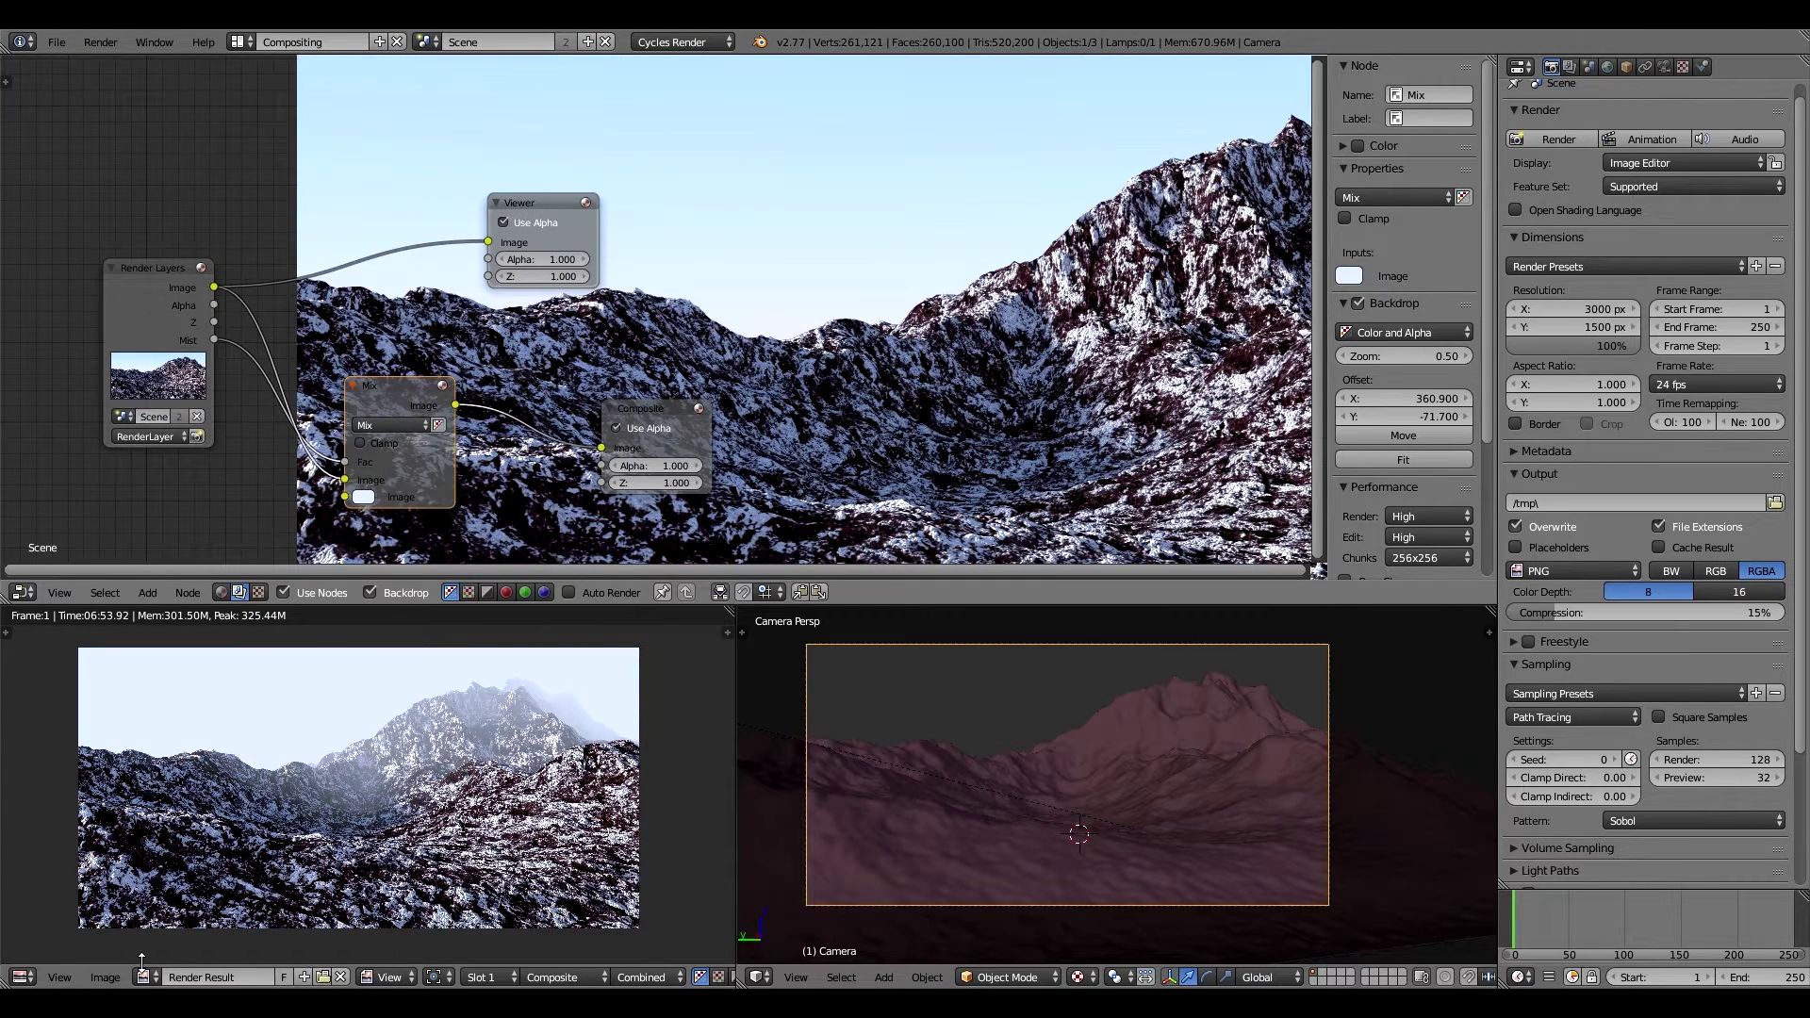
Save the render as untitled.png into a recently used folder.
click(109, 974)
click(122, 924)
click(81, 422)
double_click(283, 213)
Save the Blender project under a new name, then set Lightroom Clarity to −45.
click(57, 42)
click(138, 183)
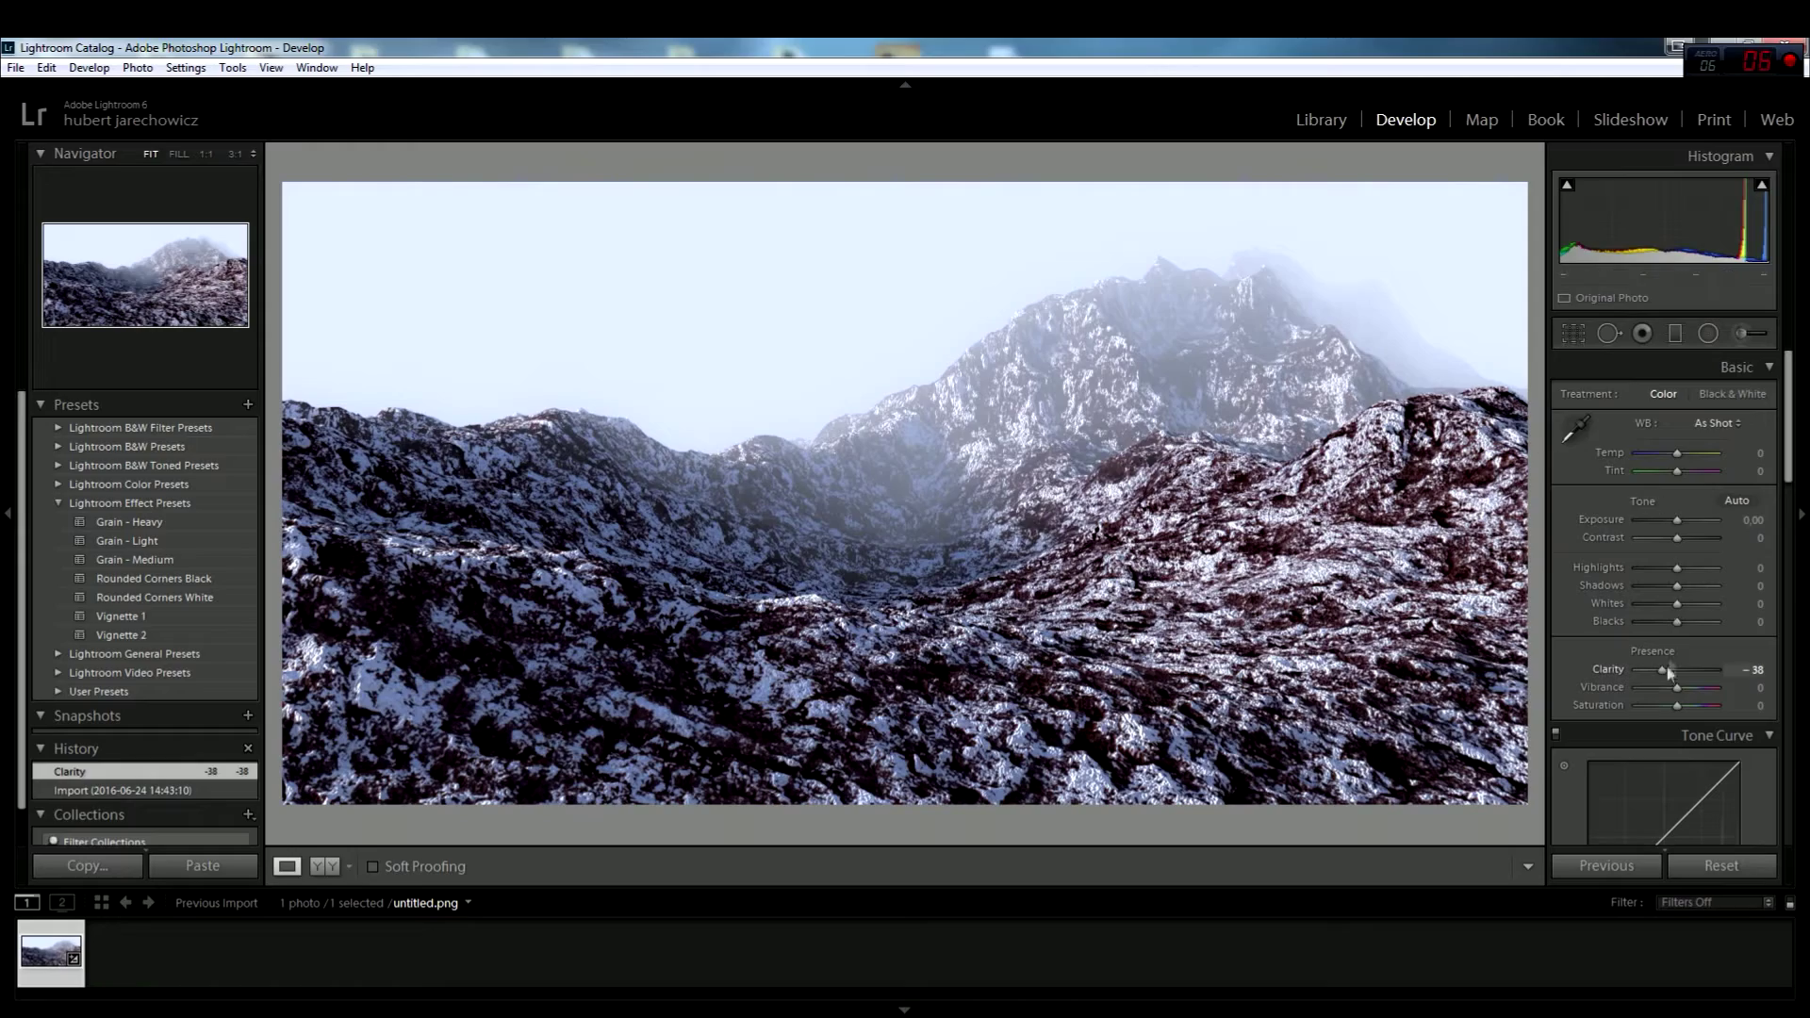
drag(1667, 671, 1693, 689)
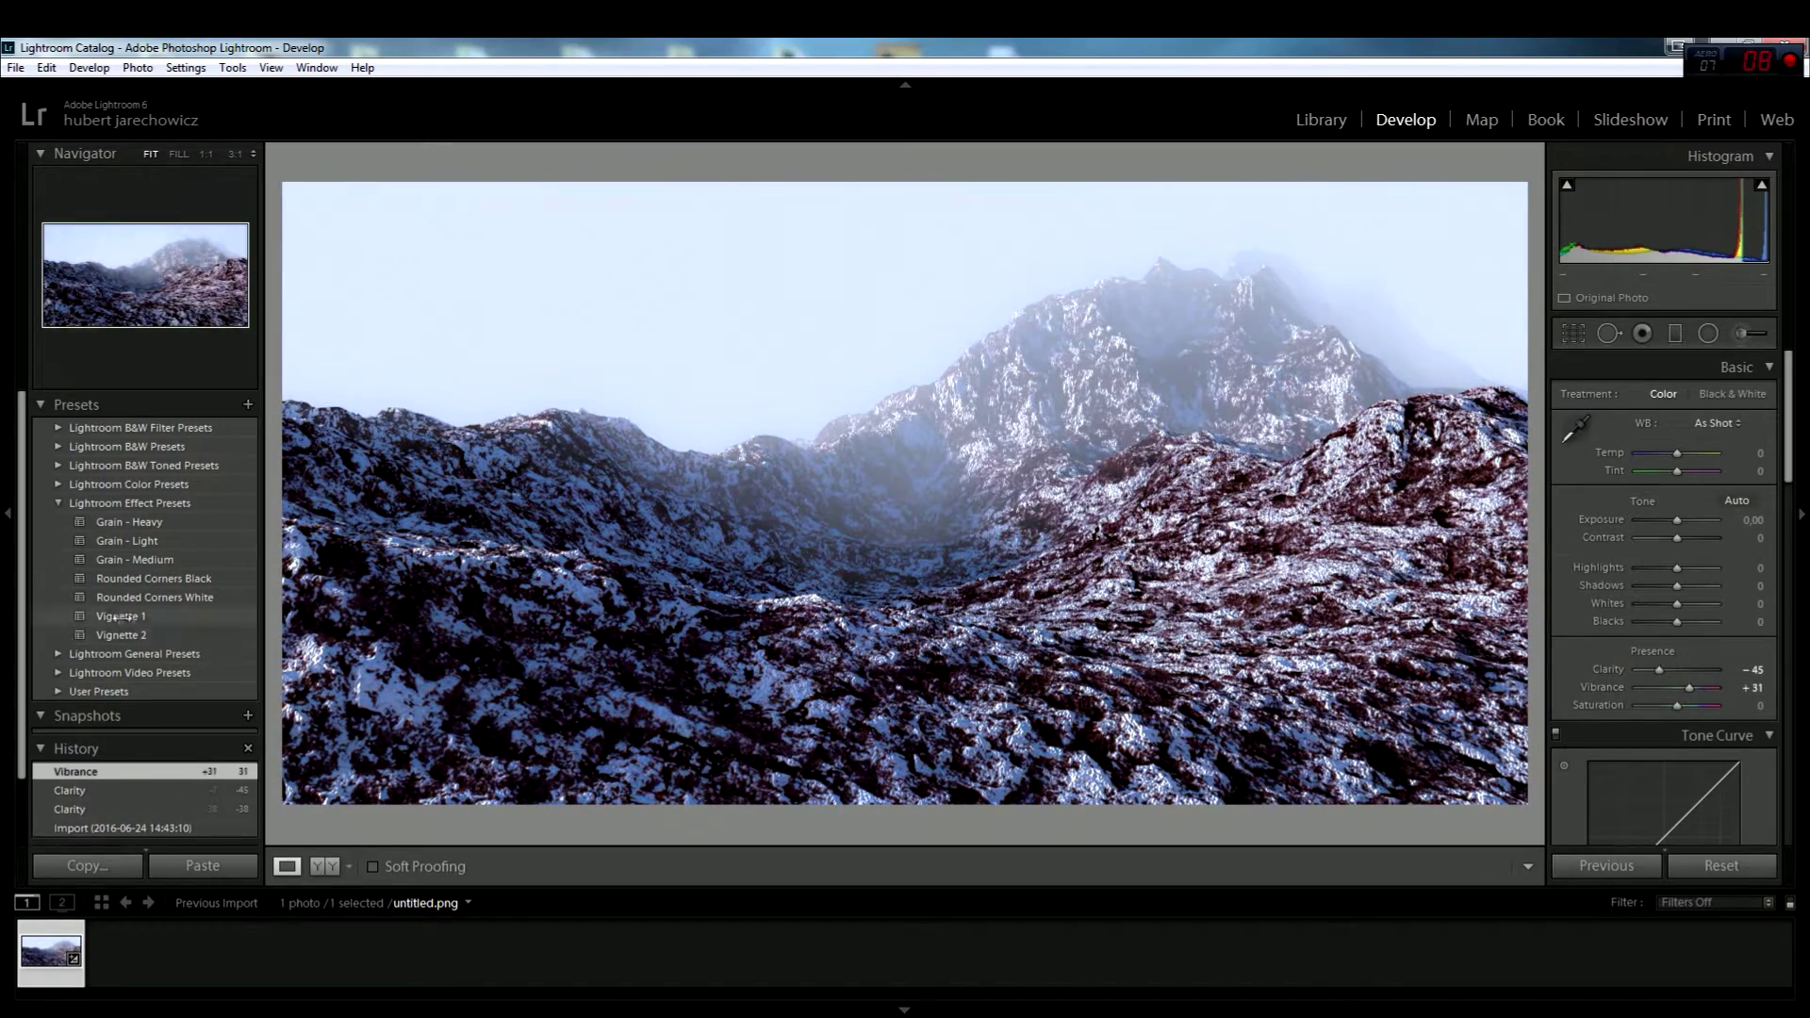
Apply Vignette 2 and brighten with Exposure +0.95, Shadows −26 and stronger Whites.
click(117, 635)
mouse_move(1677, 520)
mouse_down()
mouse_move(1686, 567)
mouse_move(1667, 586)
mouse_up()
mouse_move(1677, 603)
mouse_down()
mouse_move(1697, 610)
mouse_move(1666, 629)
mouse_up()
Inspect the noise at 1:1 zoom and adjust Luminance noise reduction, then fit the view.
scroll(1659, 660, down, 3)
scroll(1645, 674, down, 5)
scroll(1635, 688, down, 5)
scroll(1637, 693, up, 2)
click(1037, 702)
double_click(1620, 626)
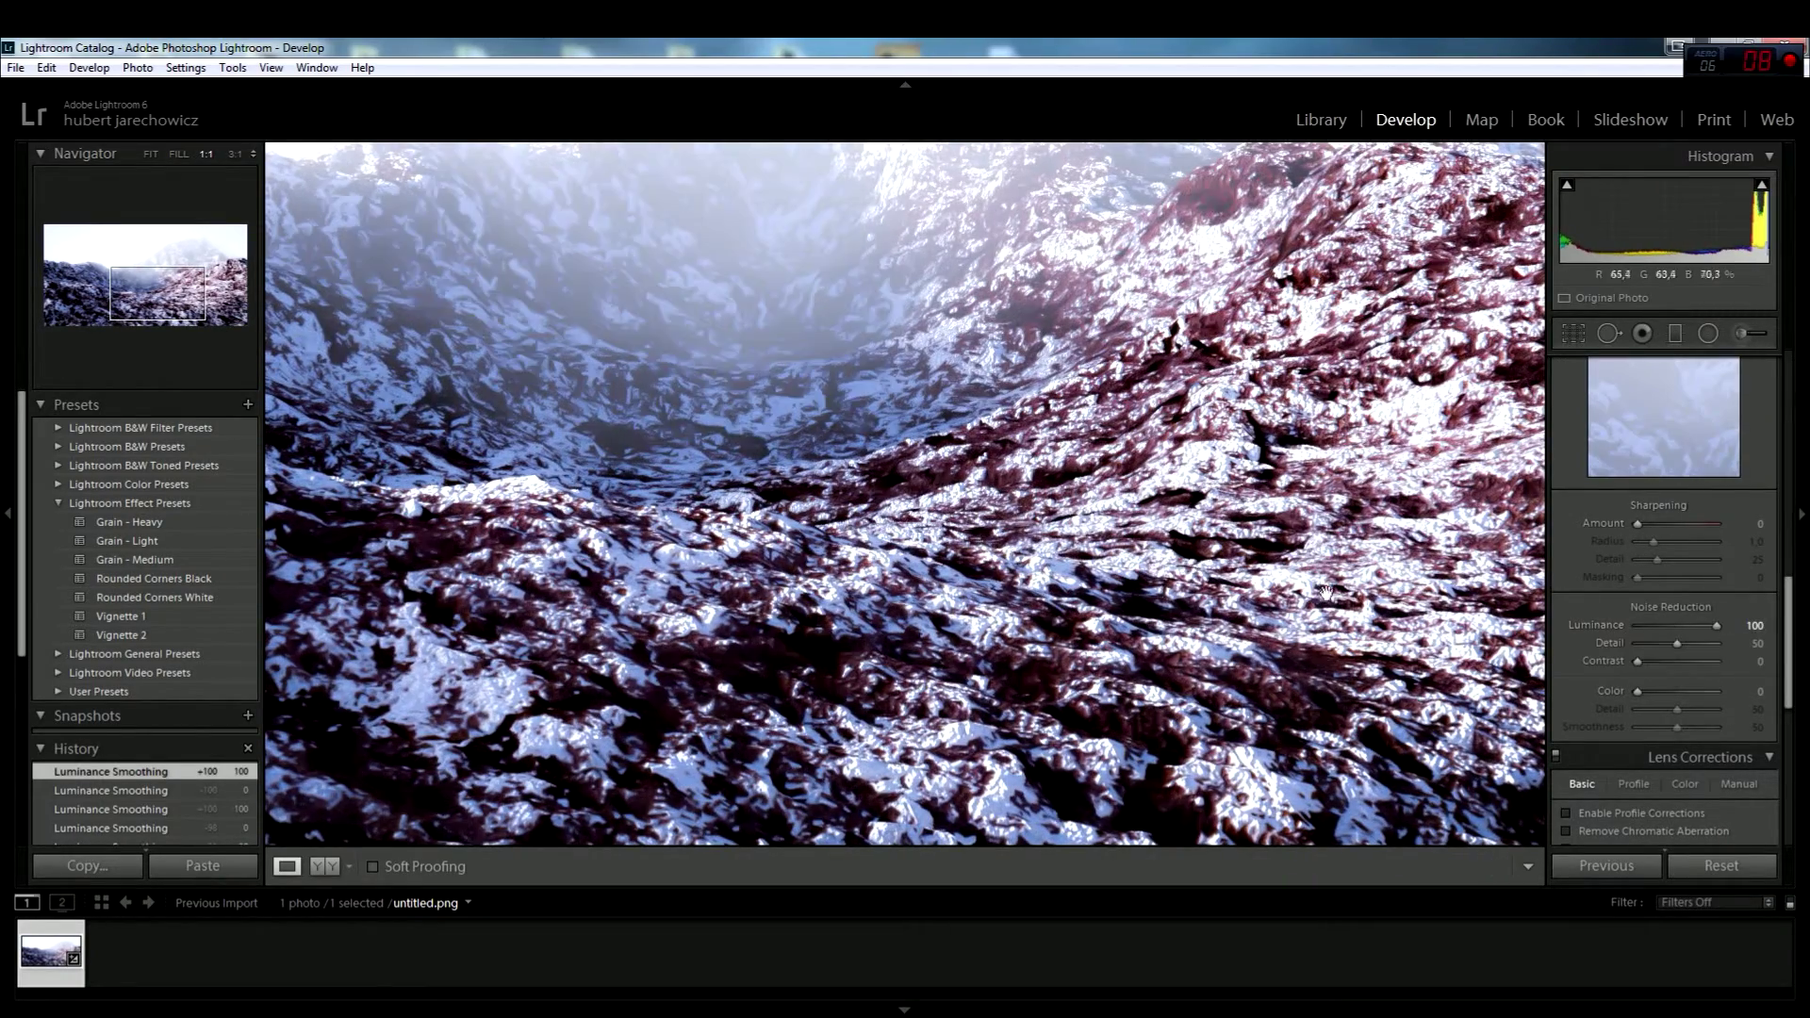
click(1193, 599)
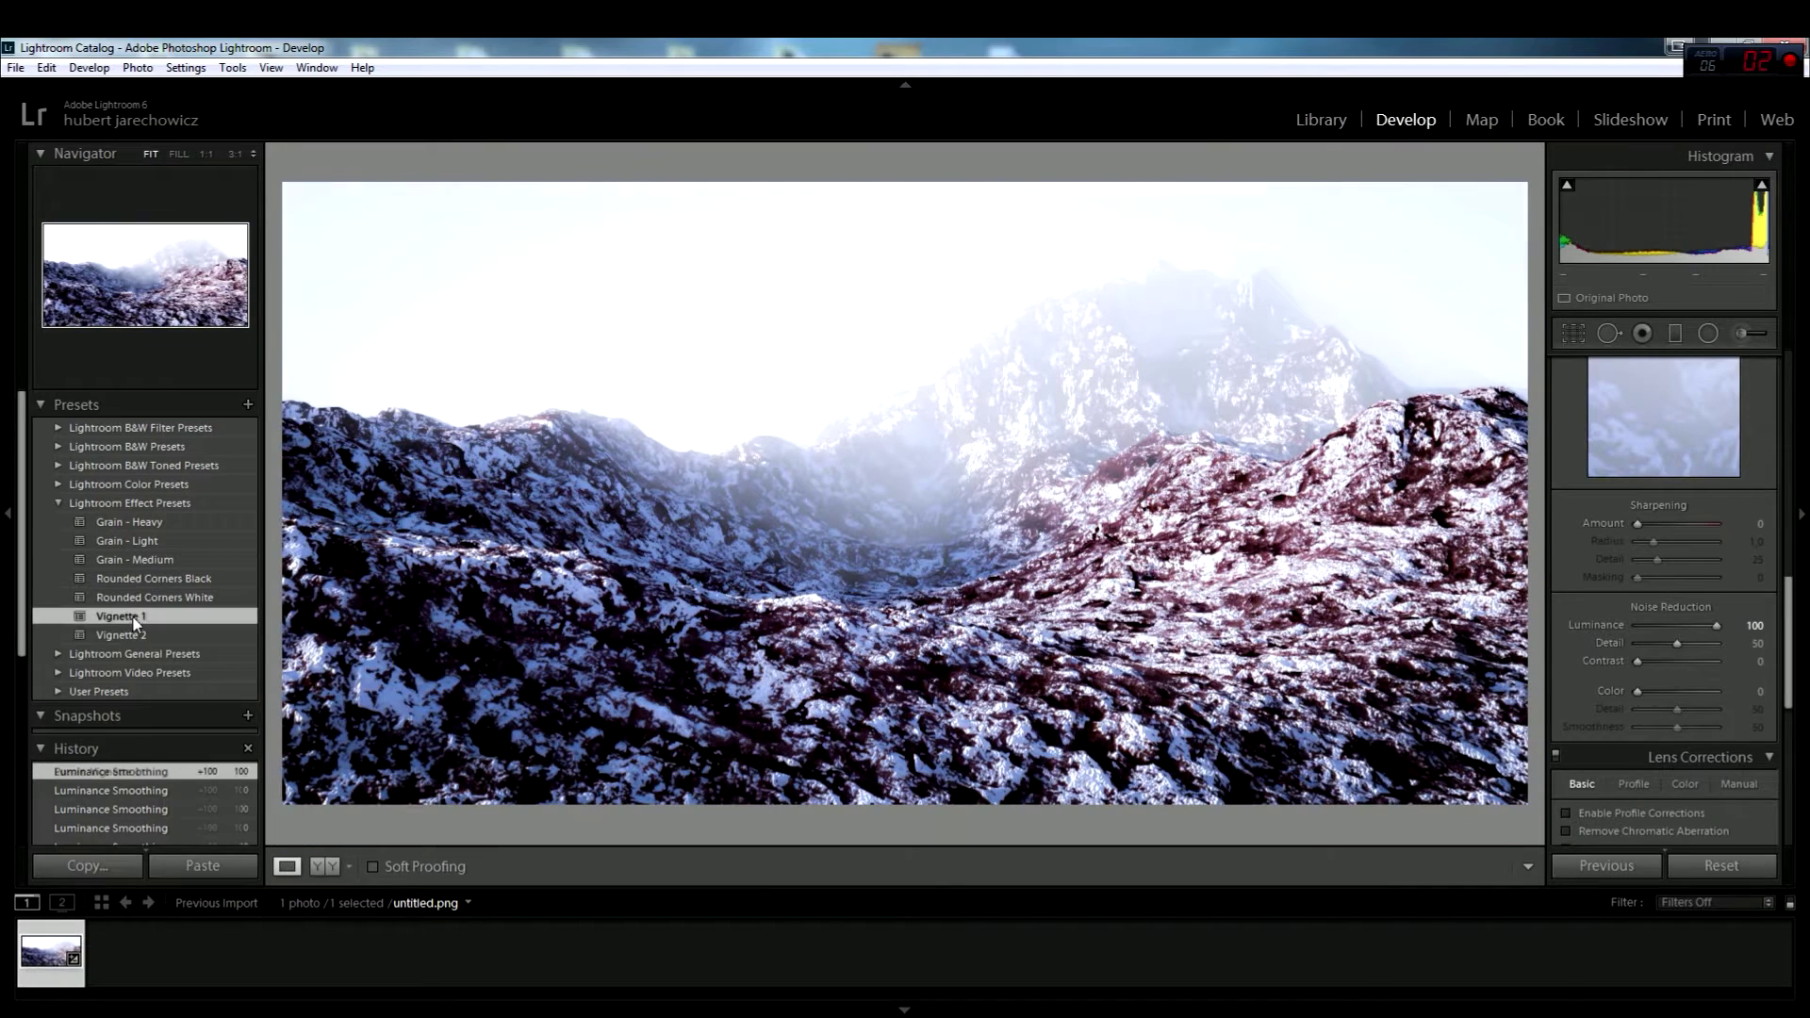
Compare Vignette 1 and settle on the Vignette 2 preset.
click(135, 618)
click(123, 636)
click(16, 68)
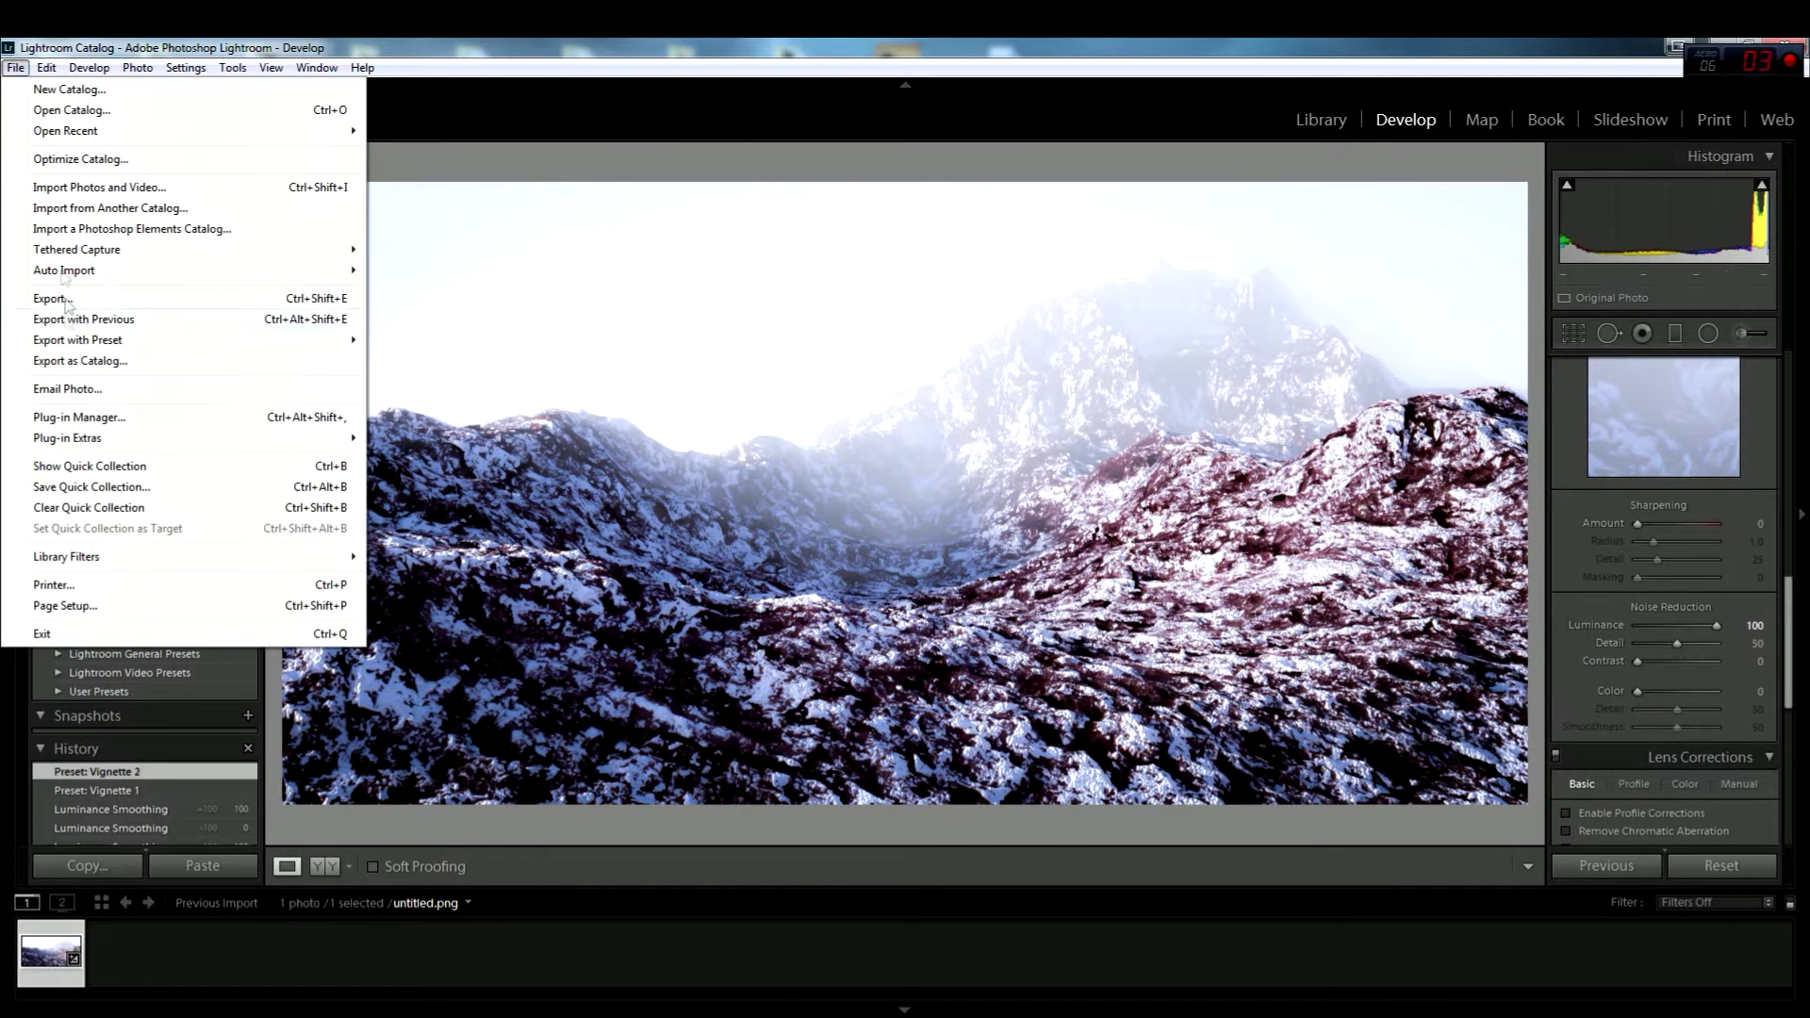
Send a copy of the render with Lightroom adjustments to Adobe Photoshop CS6.
click(57, 230)
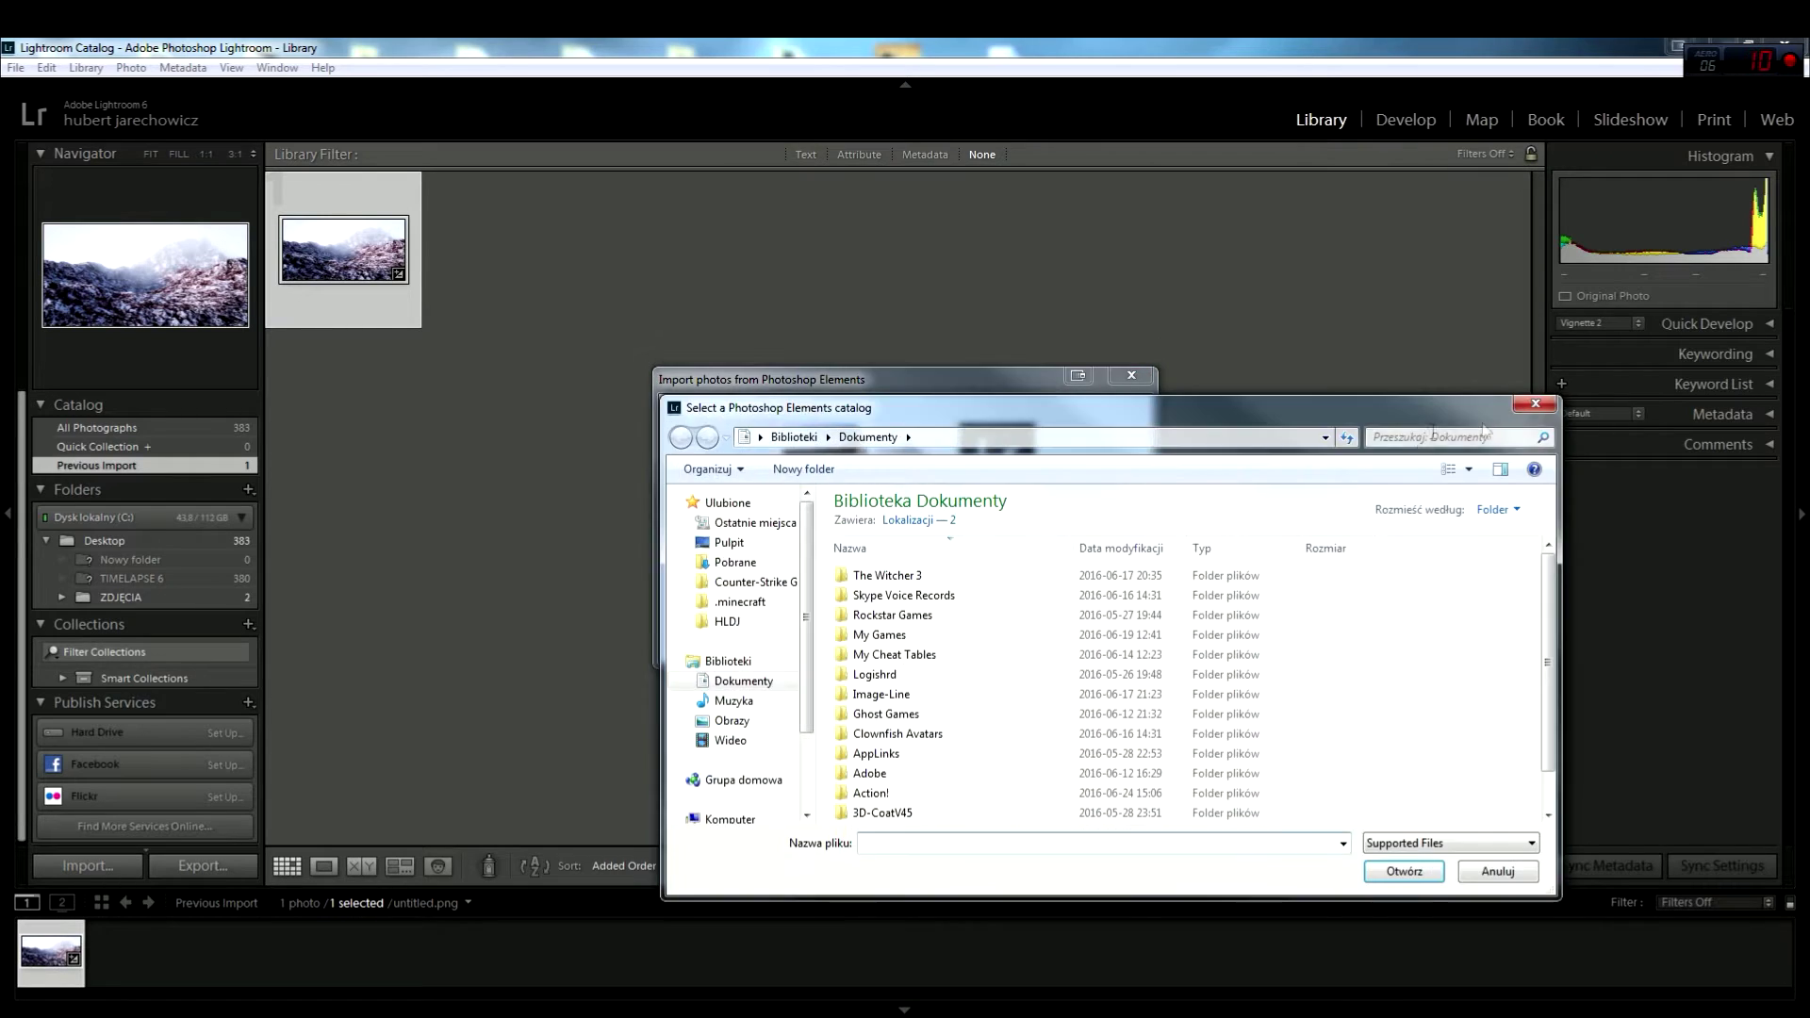
right_click(350, 243)
click(598, 403)
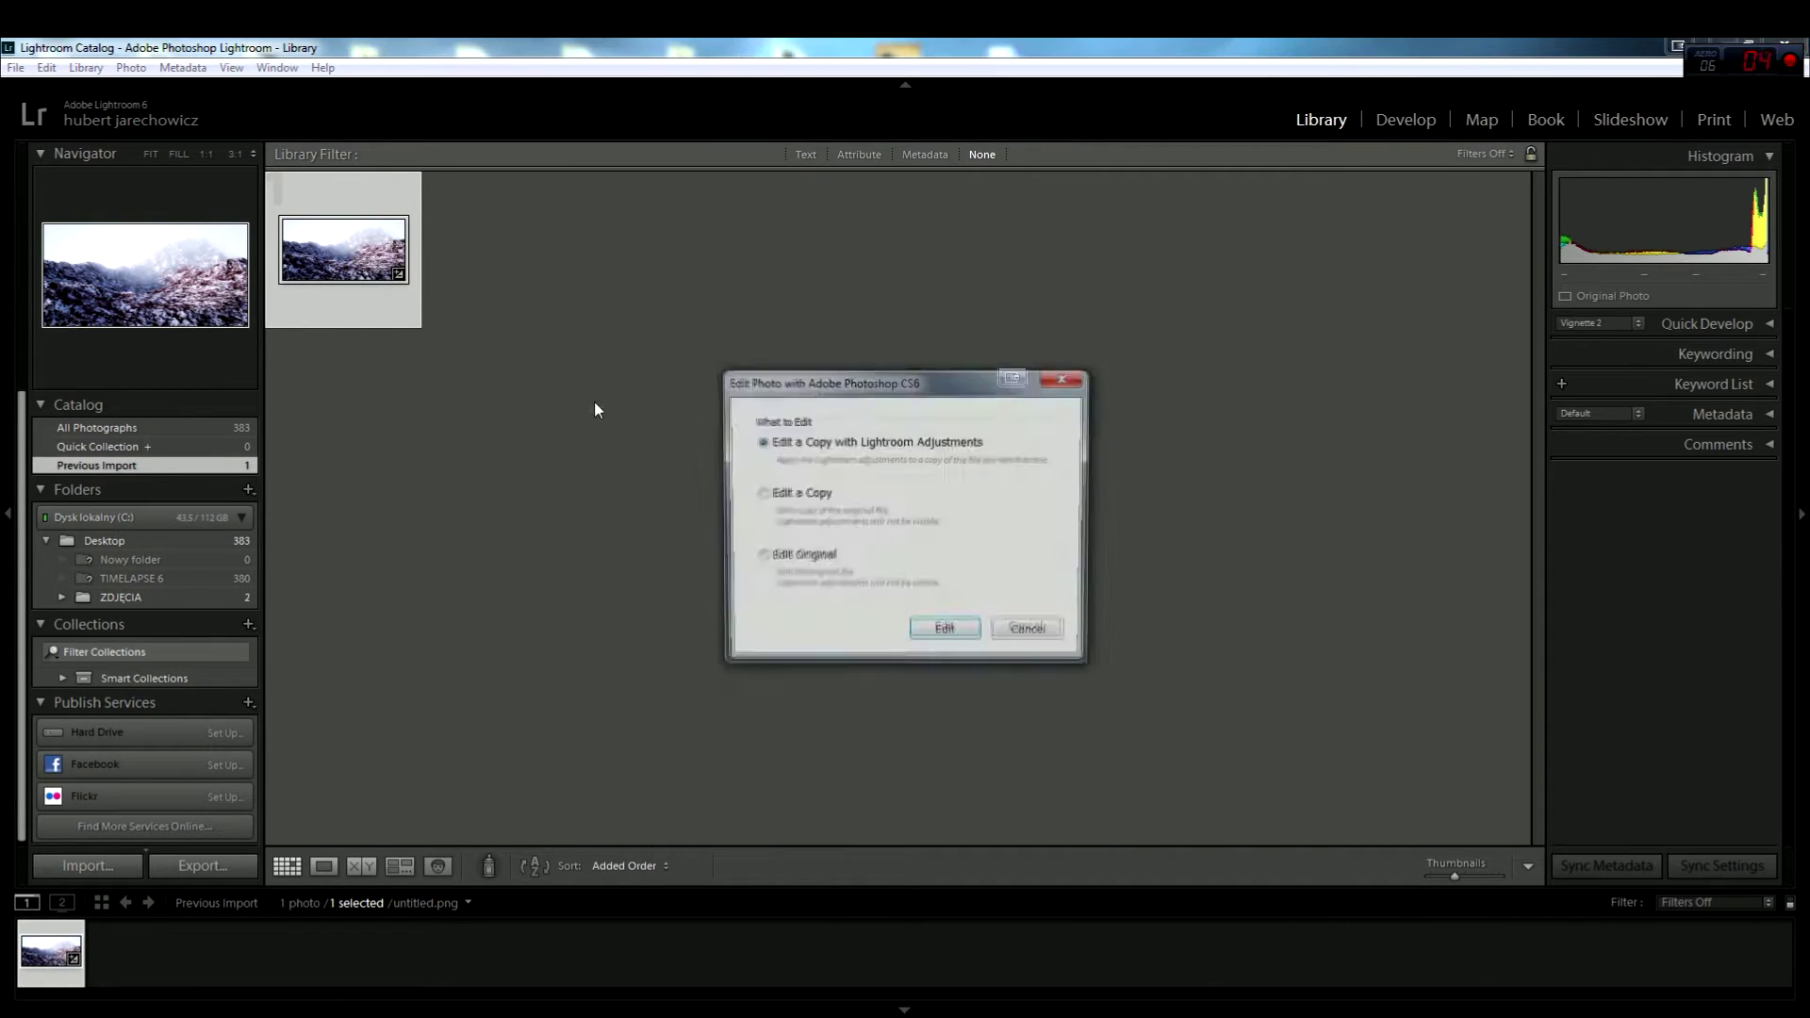
click(942, 633)
click(909, 569)
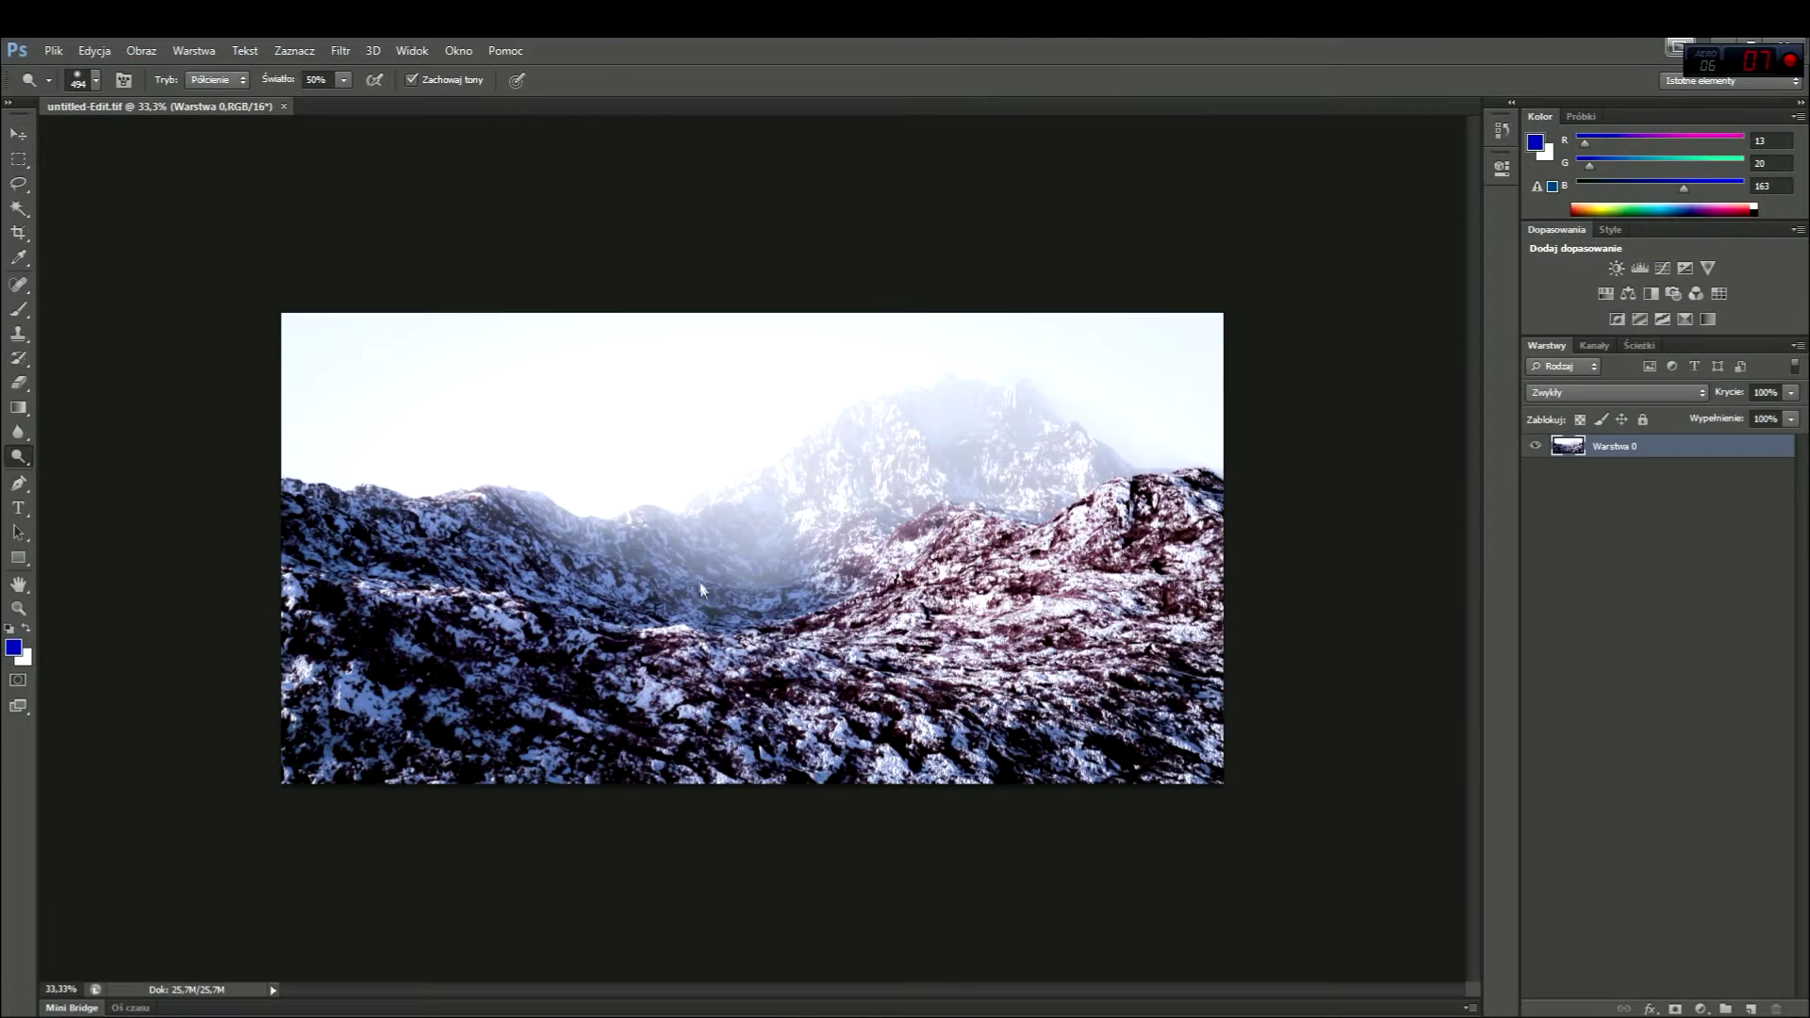
alt+scroll(699, 583, up, 2)
alt+scroll(745, 566, up, 2)
click(340, 50)
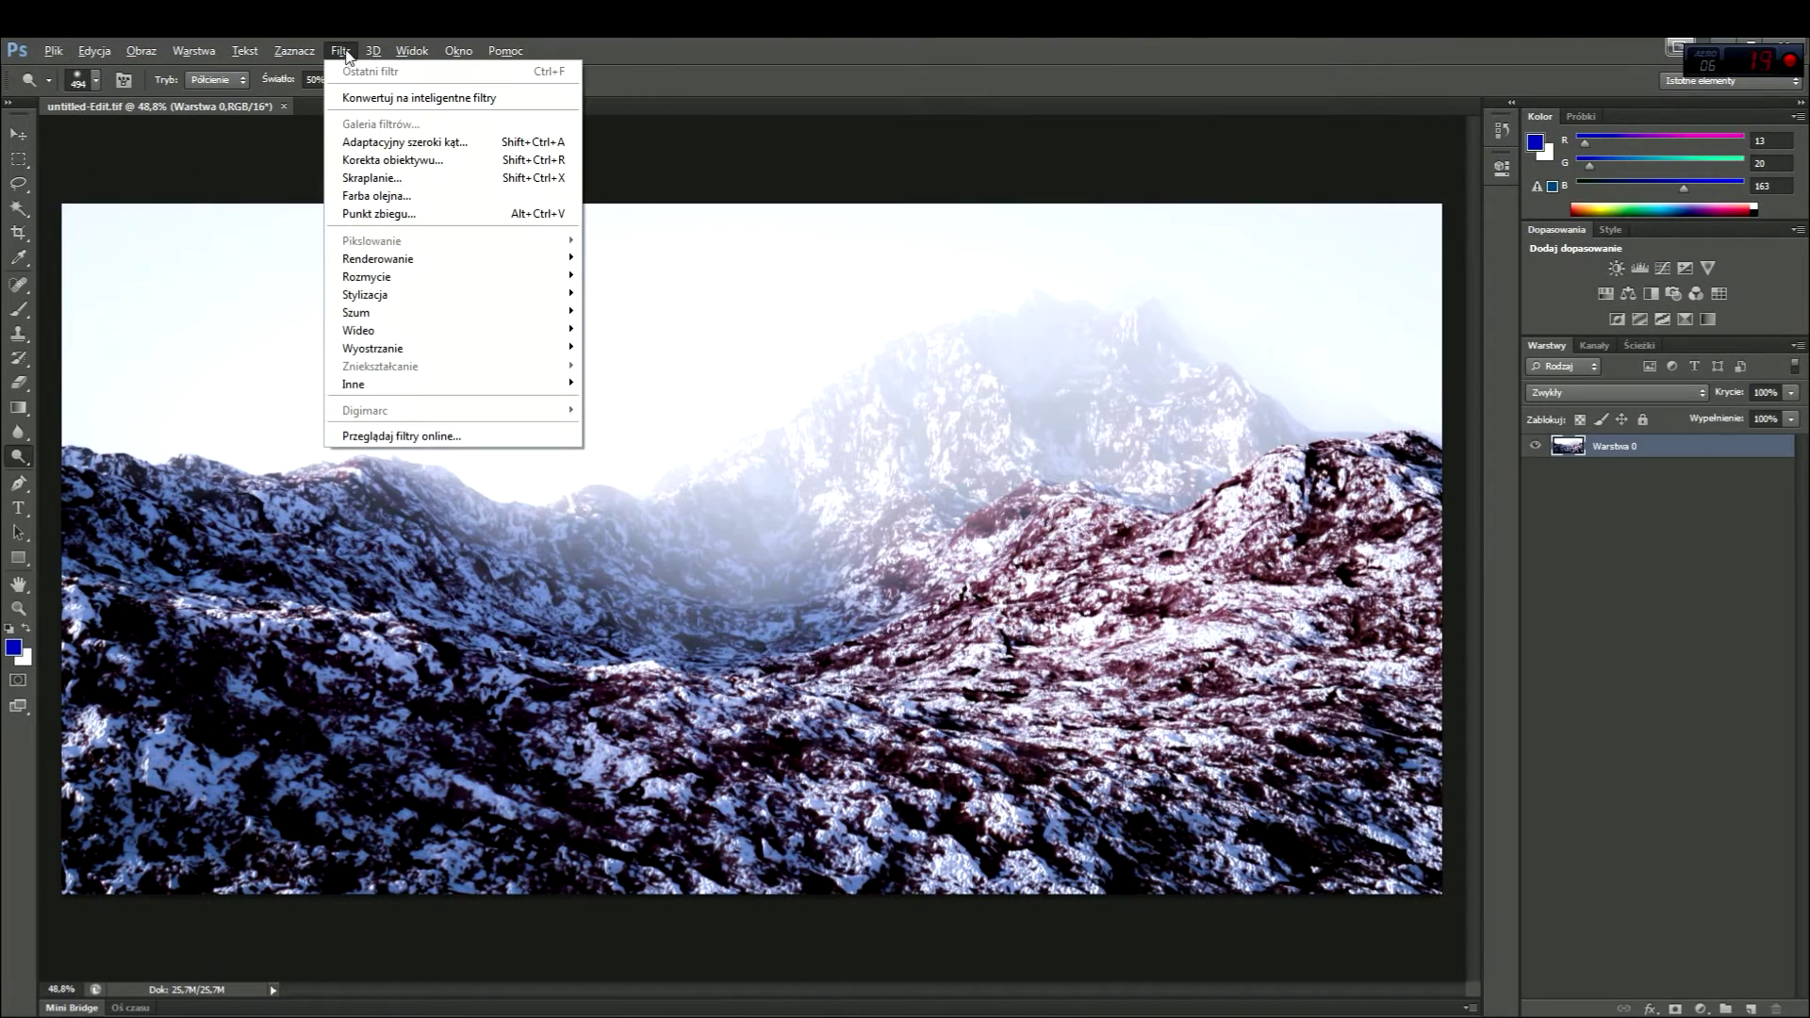
After cancelling a Field Blur, apply a Tilt-Shift blur with a narrow sharp band across the valley.
click(645, 275)
mouse_move(367, 277)
click(924, 79)
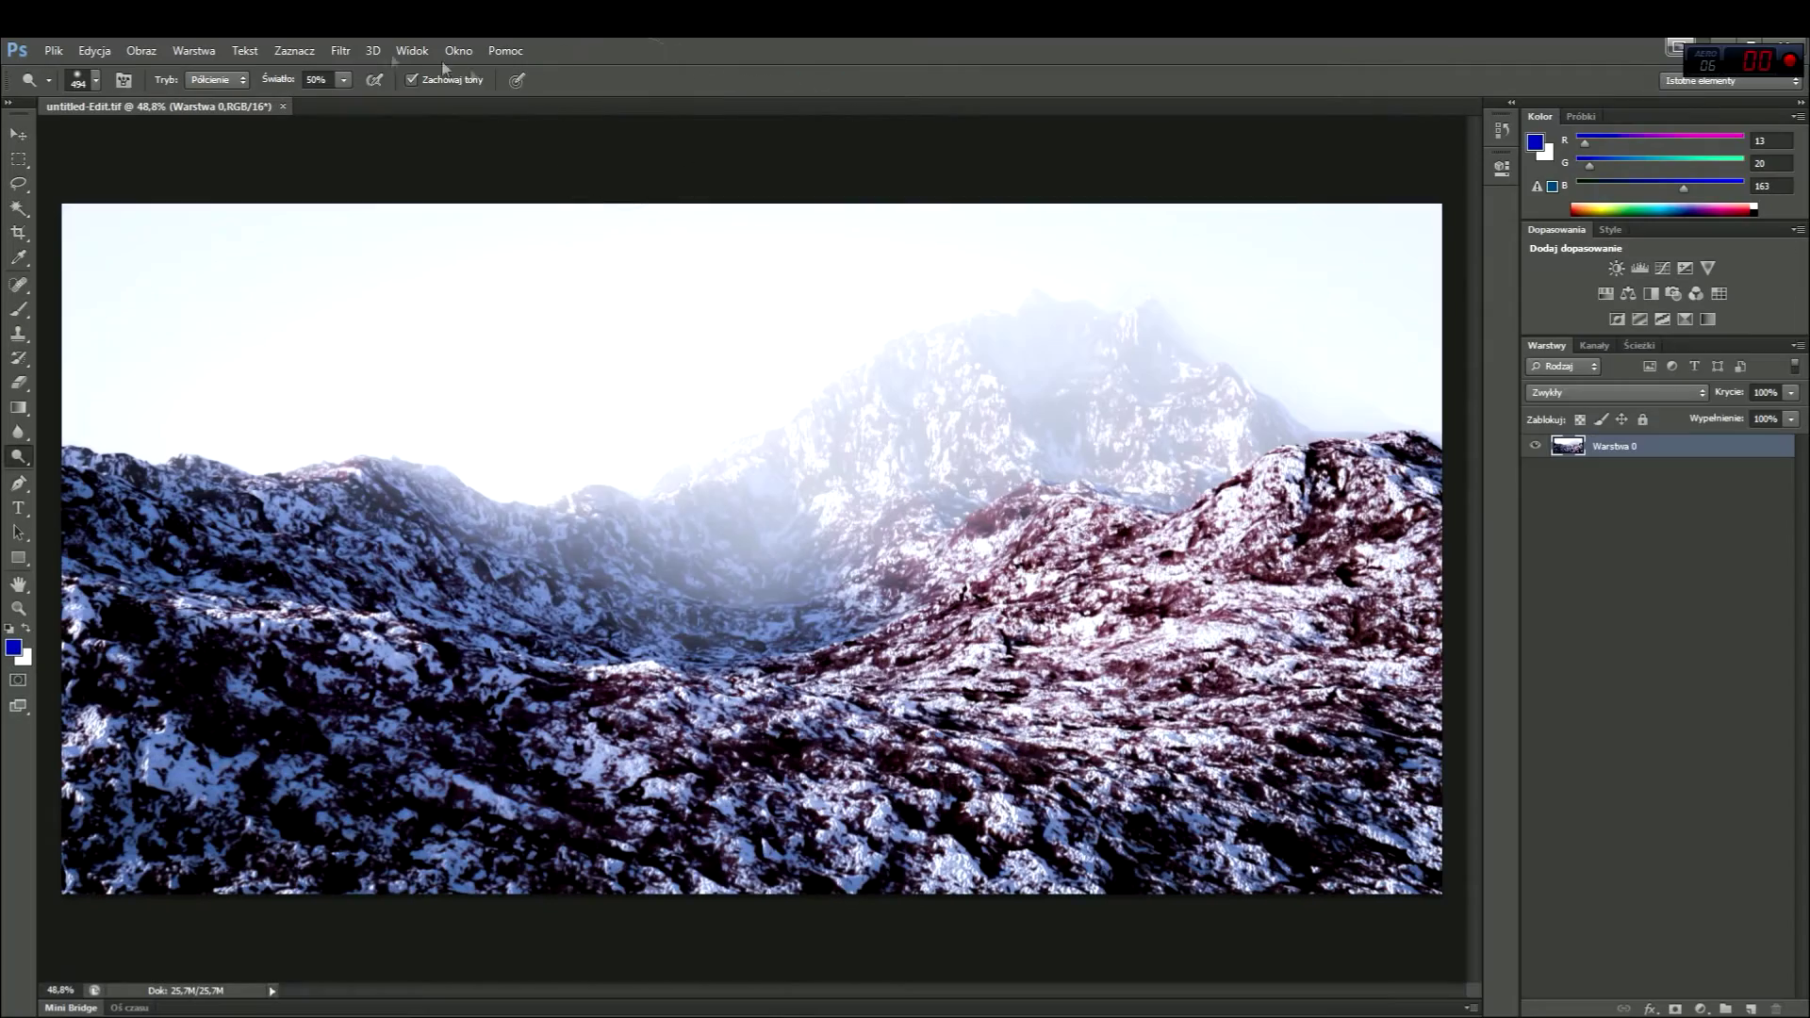
click(340, 50)
click(623, 312)
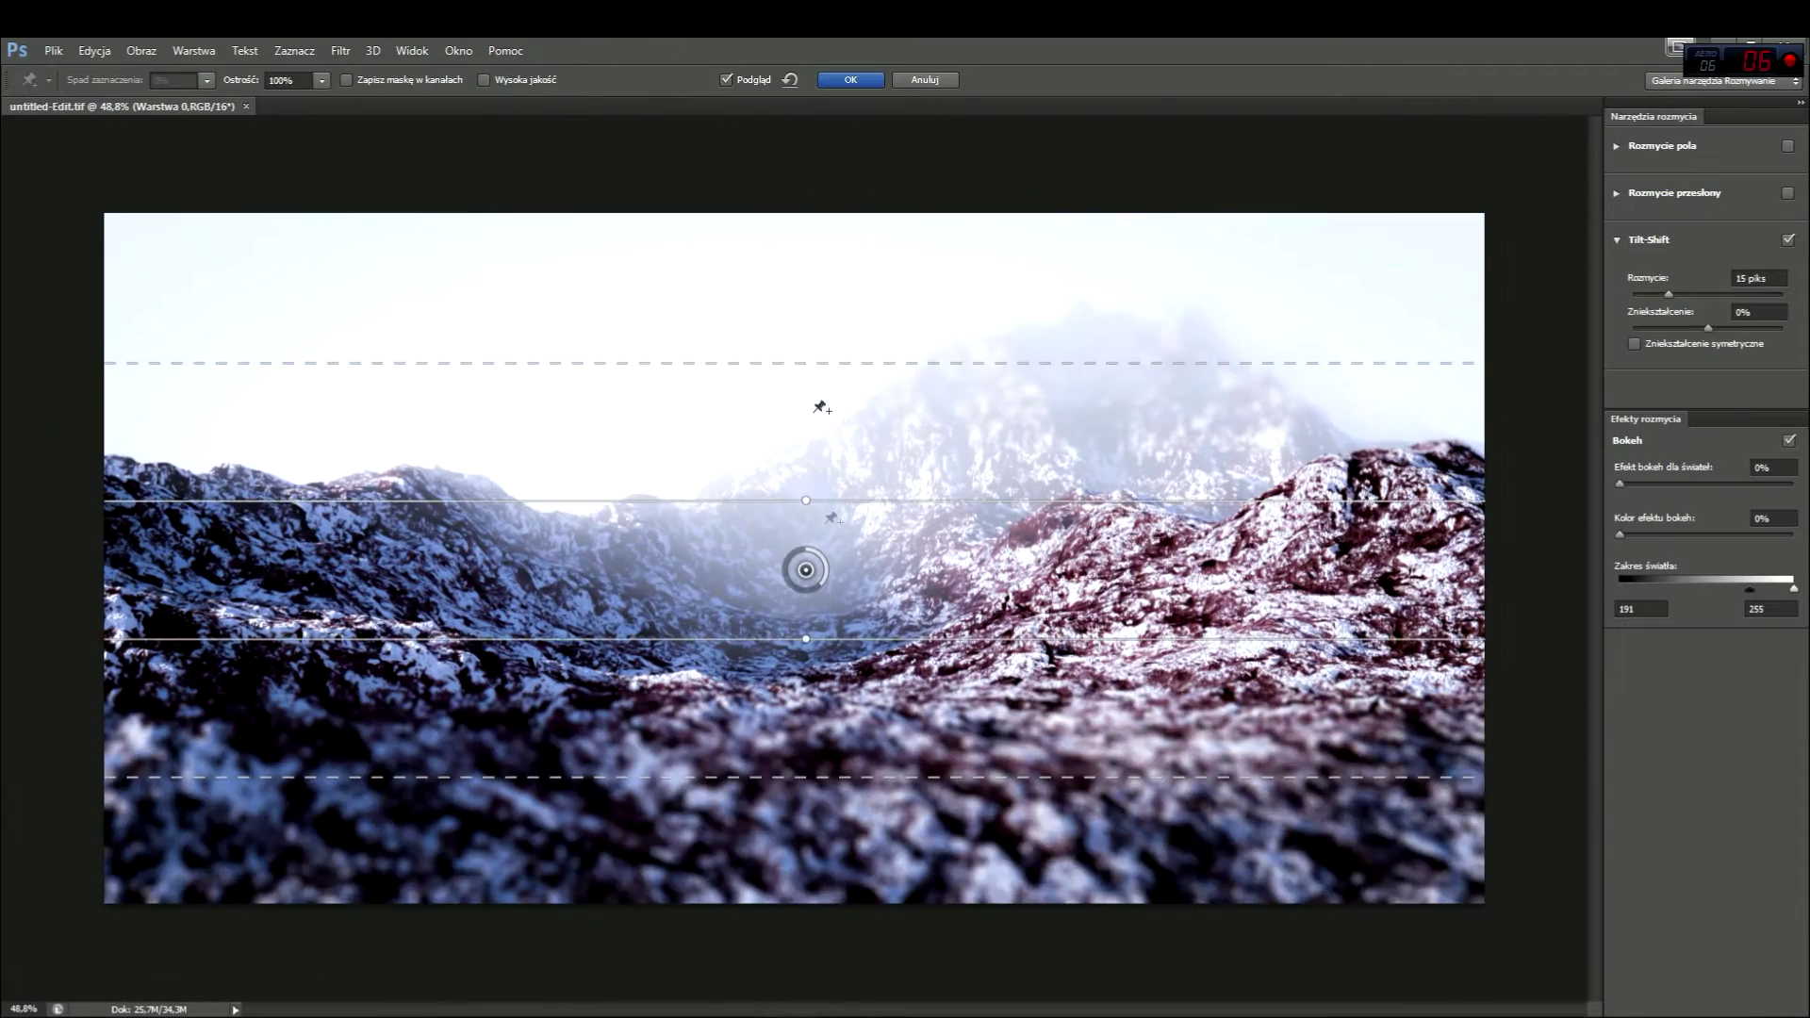
drag(832, 640, 806, 594)
alt+scroll(811, 849, down, 2)
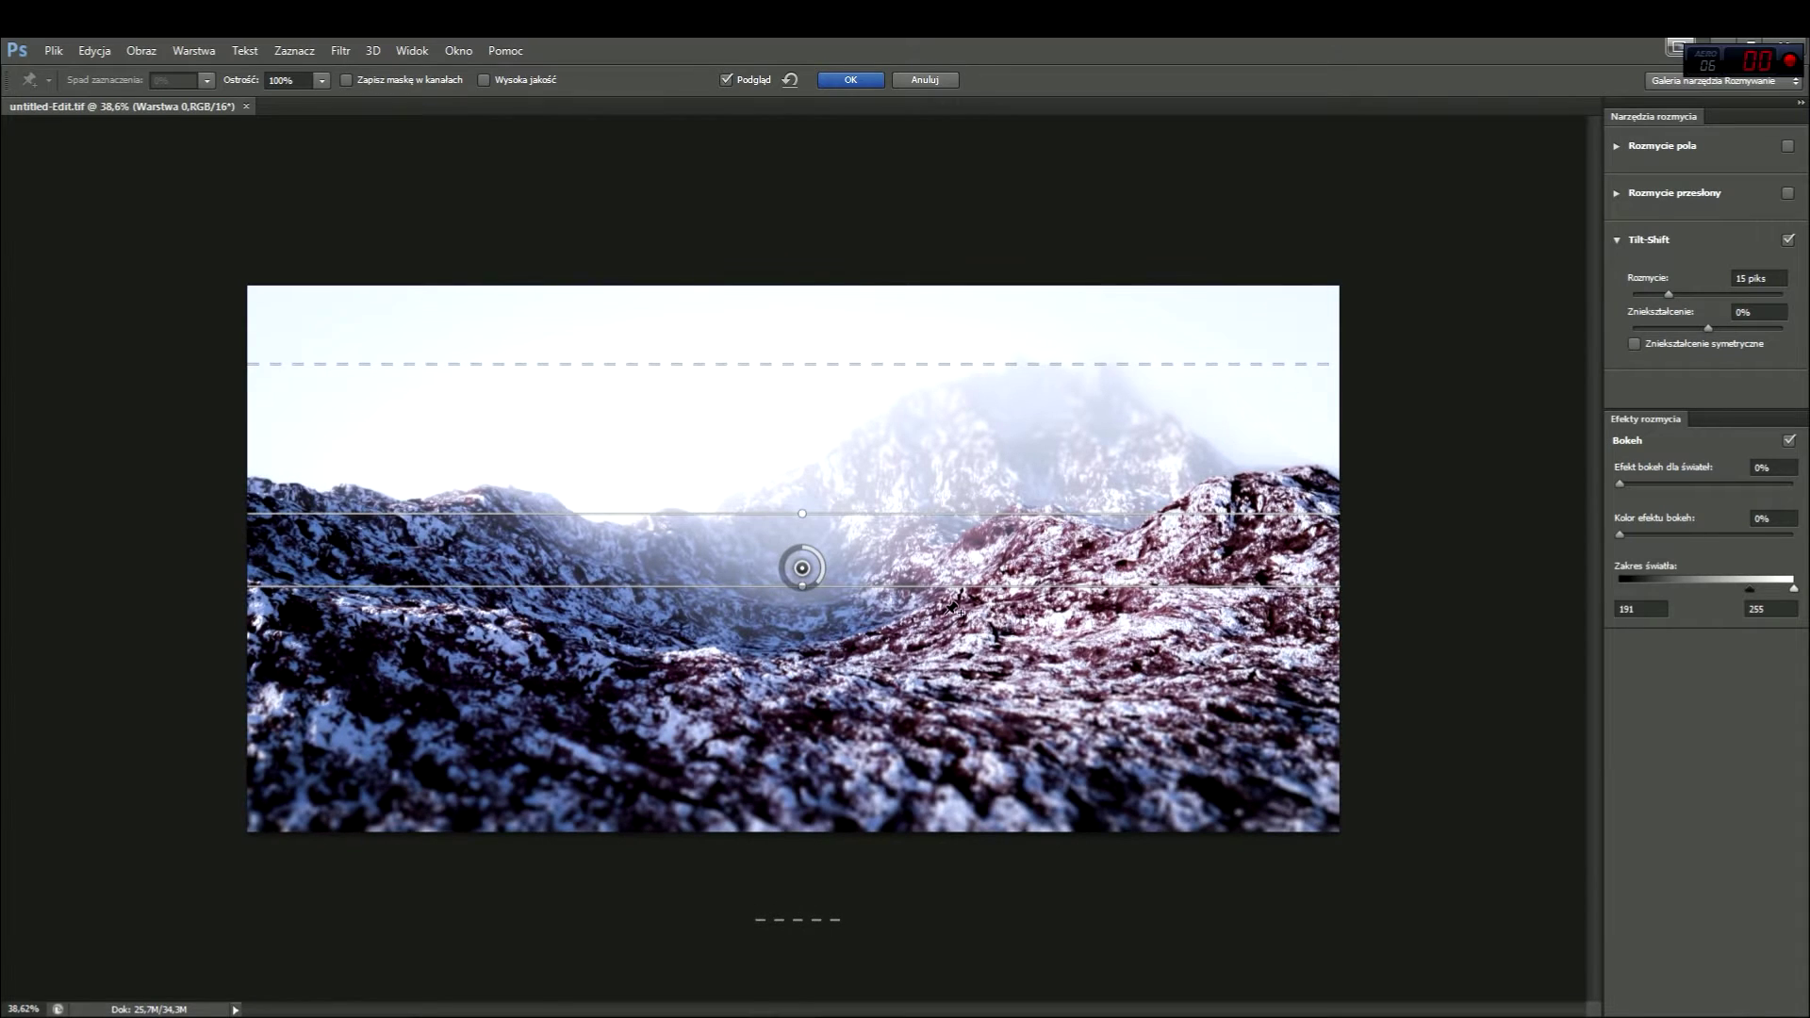
key(Return)
Try Image > Auto Tone and undo it.
click(141, 50)
click(175, 122)
key(ctrl+z)
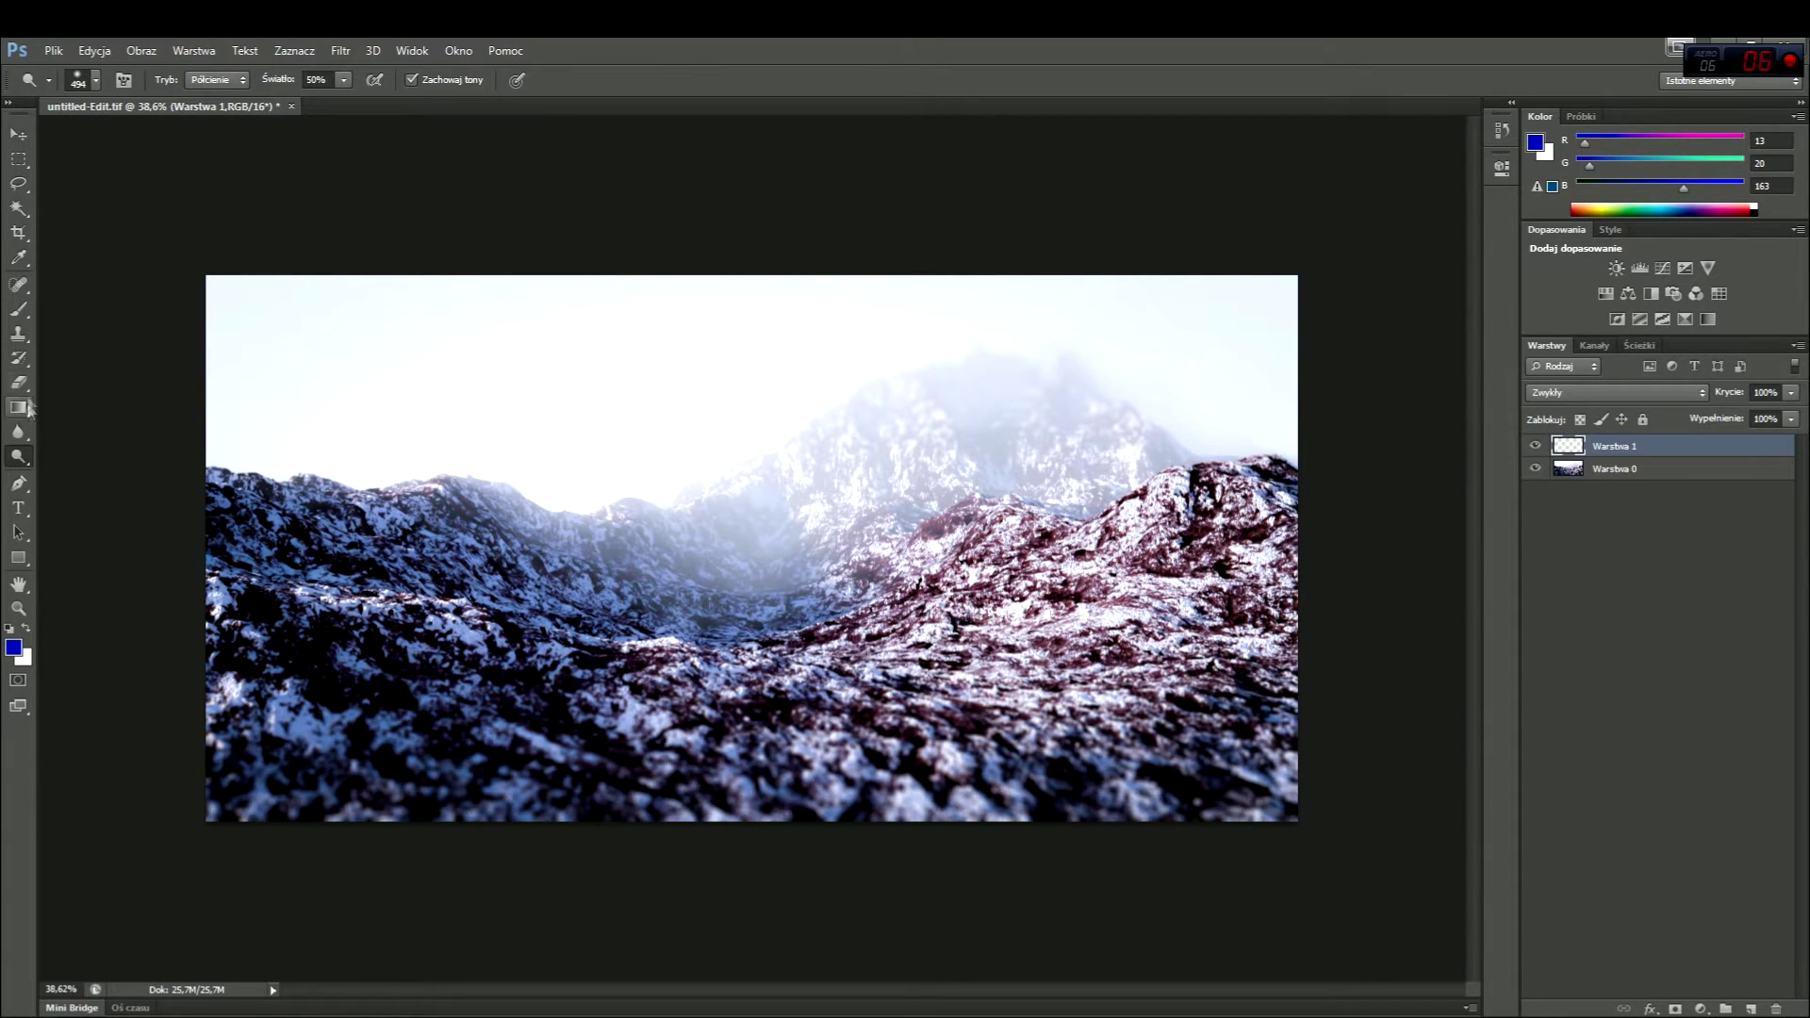
Fill Warstwa 1 with orange and set it to a subtle blend mode.
alt+right_drag(1225, 358, 1333, 356)
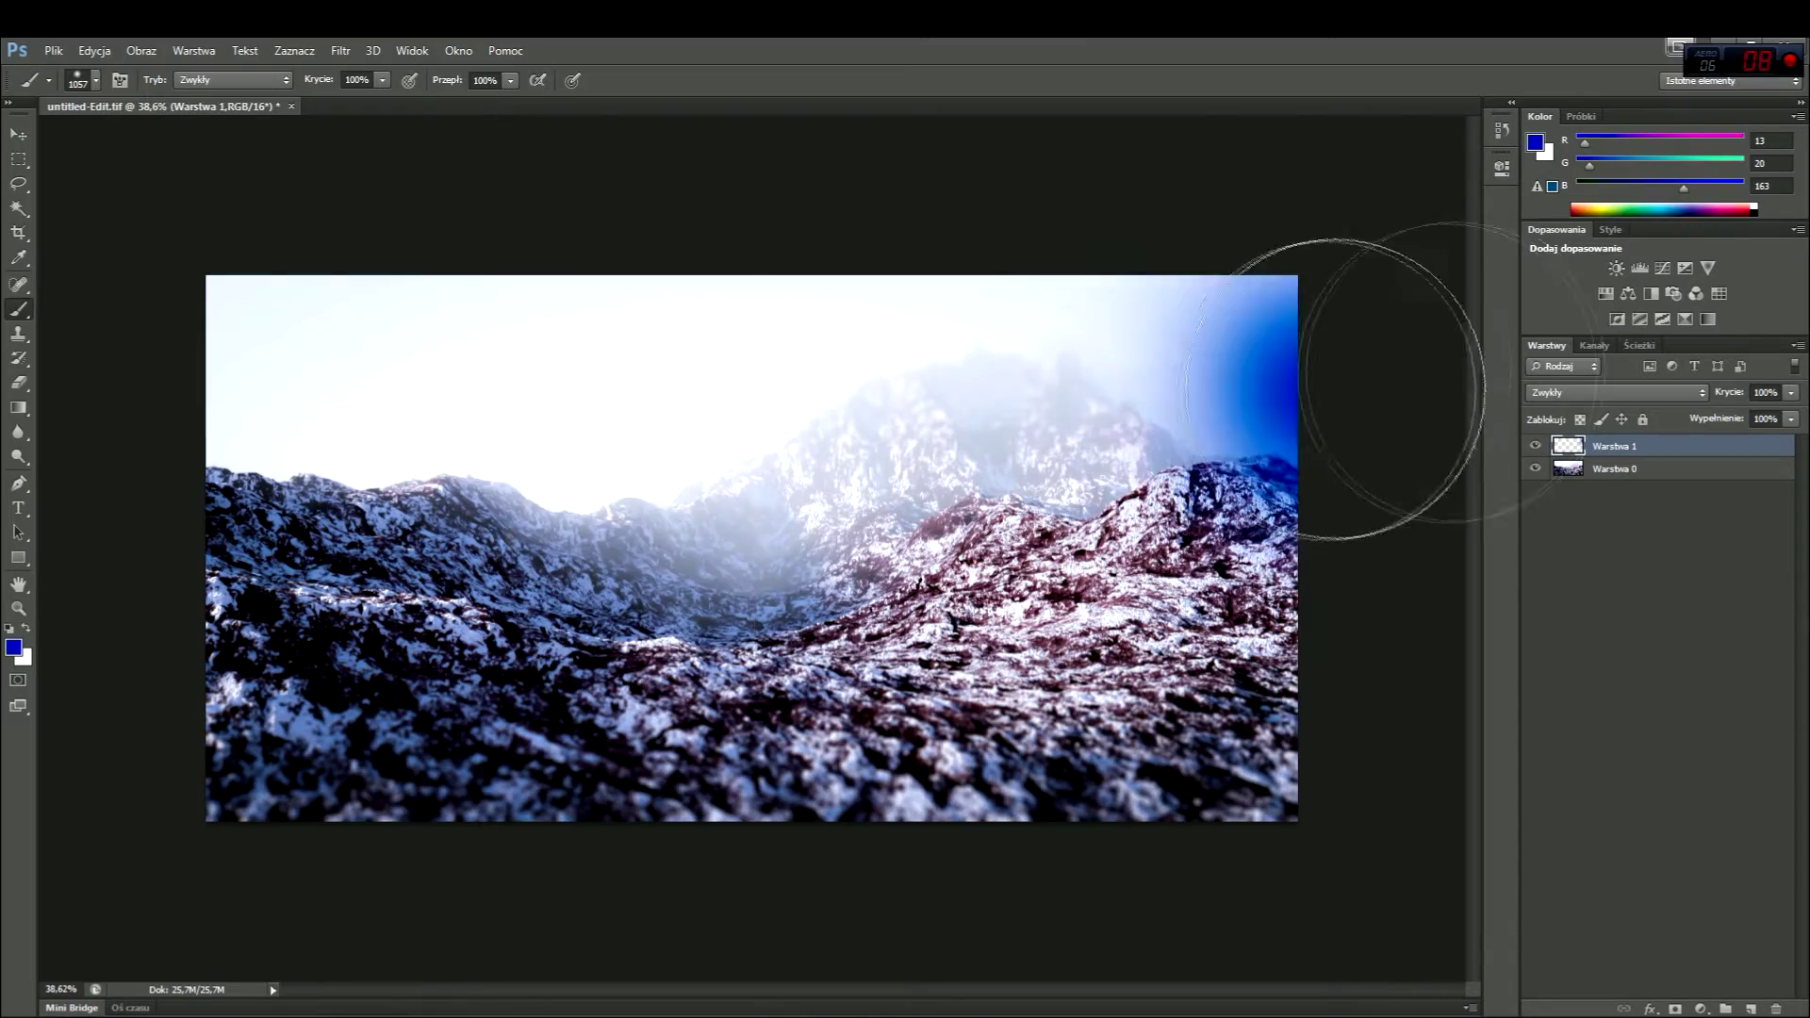
click(1535, 142)
click(1091, 295)
drag(377, 377, 1330, 451)
key(alt+BackSpace)
click(1584, 392)
key(Down)
key(Down)
key(Down)
key(Down)
key(Down)
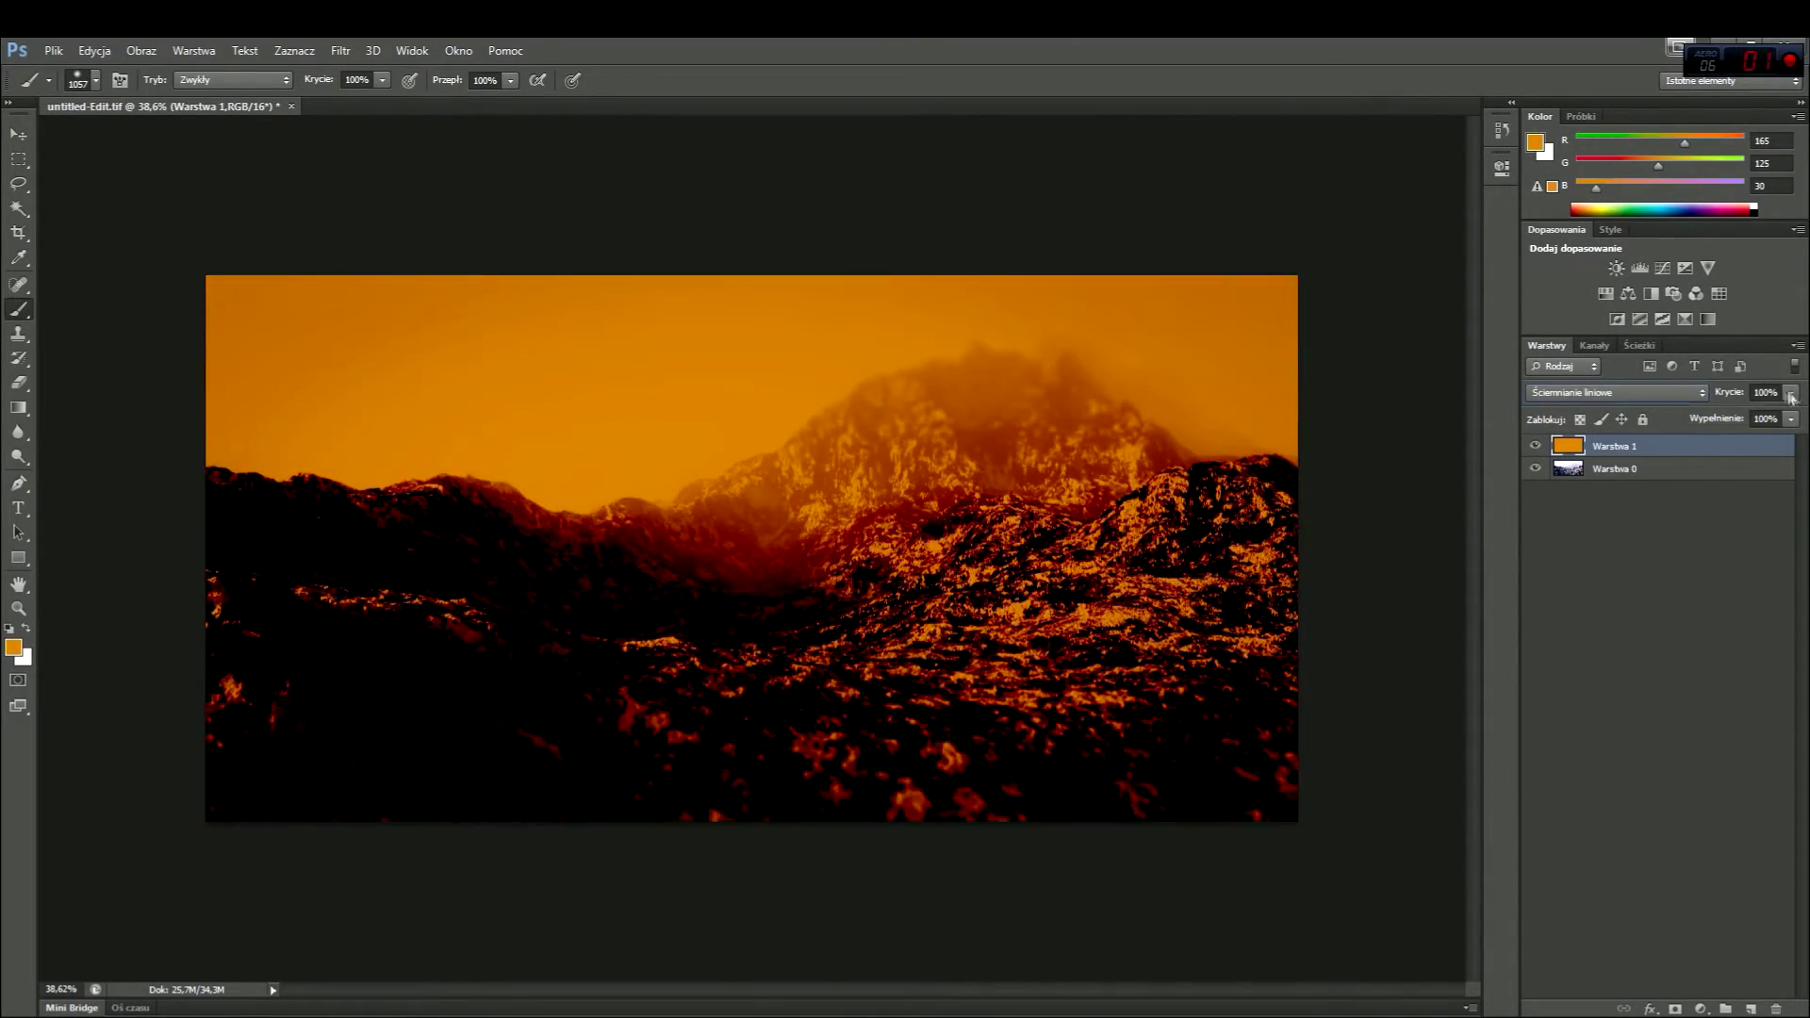
key(Down)
click(1678, 560)
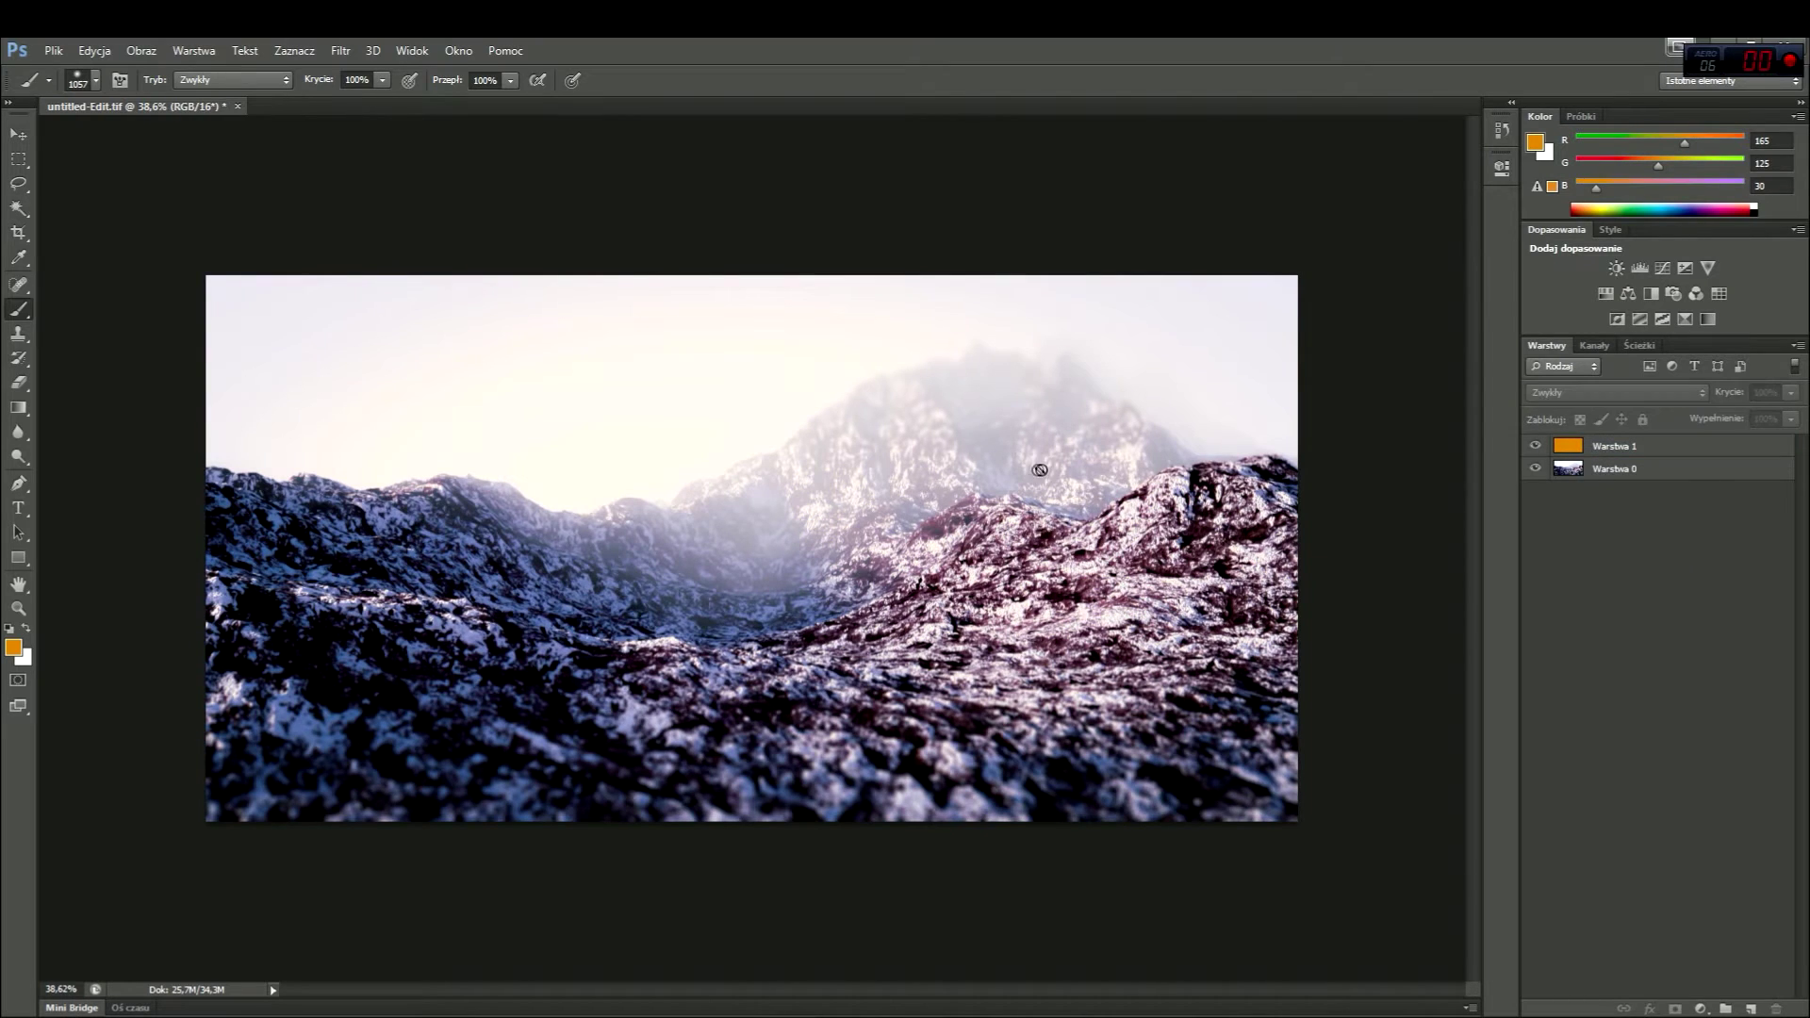
Save the image as a PNG named untitled-Edit.
click(54, 50)
click(75, 268)
click(943, 584)
click(905, 727)
key(Return)
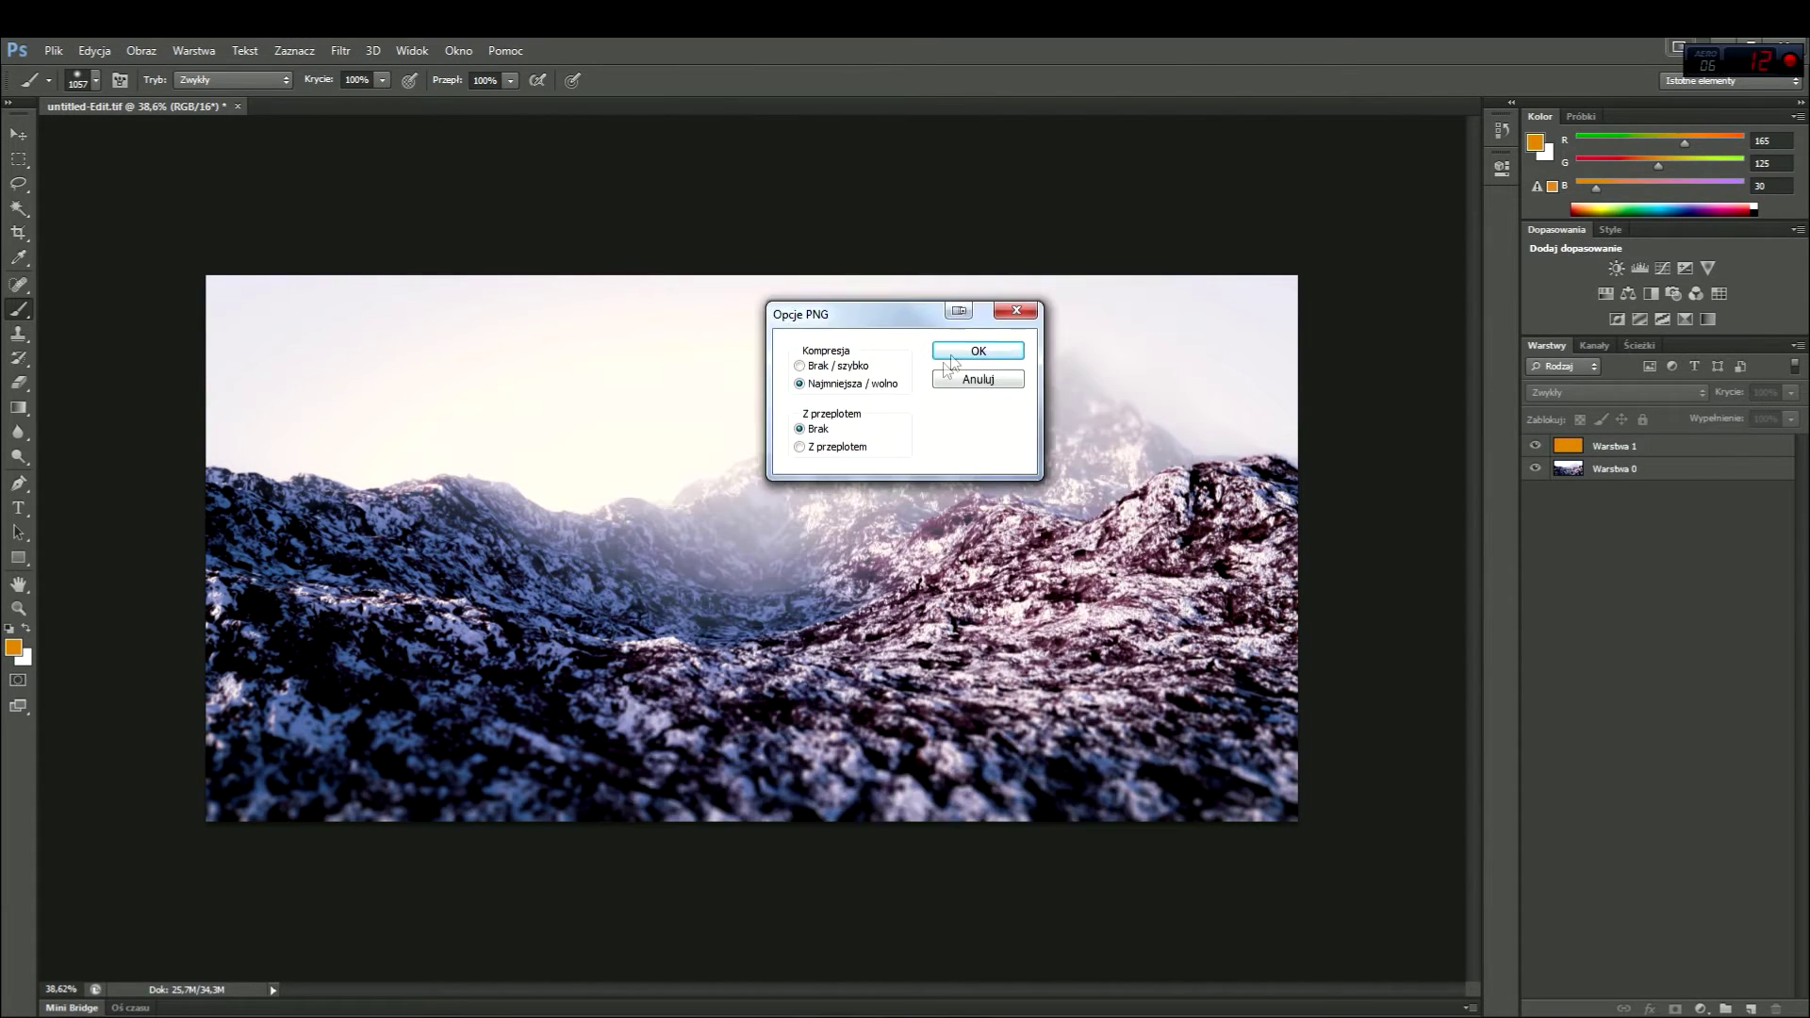
click(956, 349)
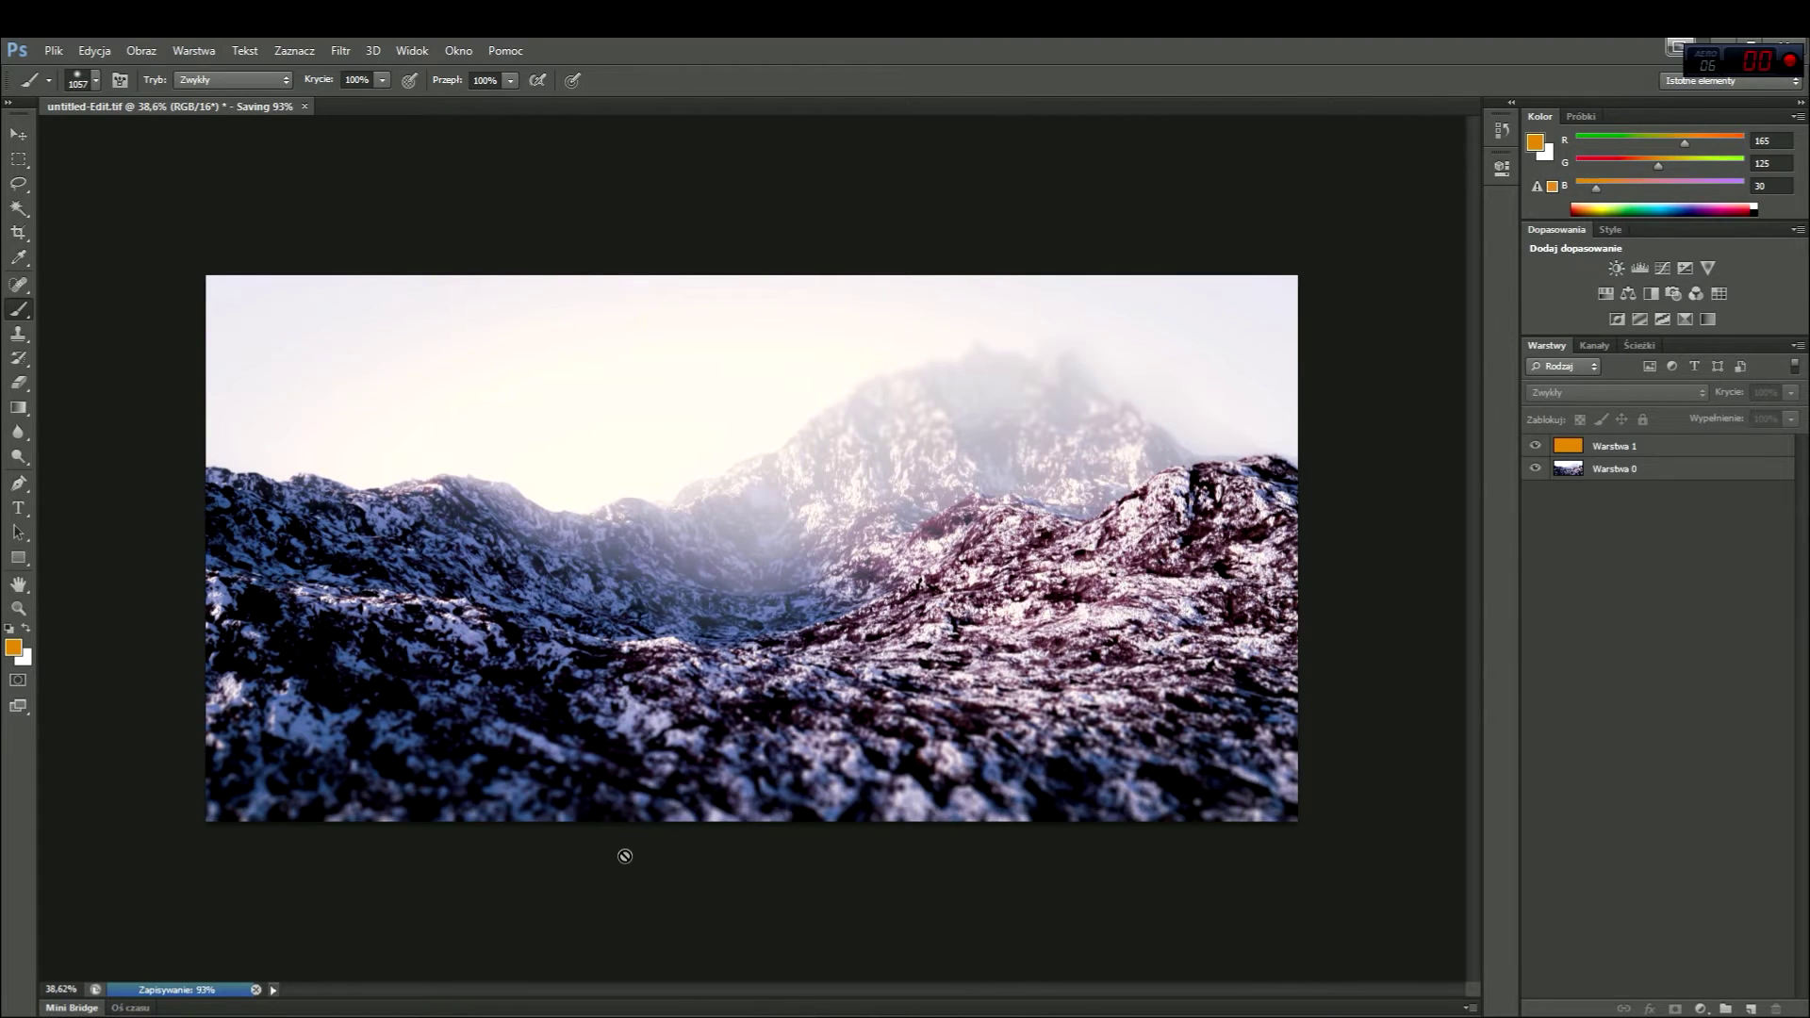
click(340, 50)
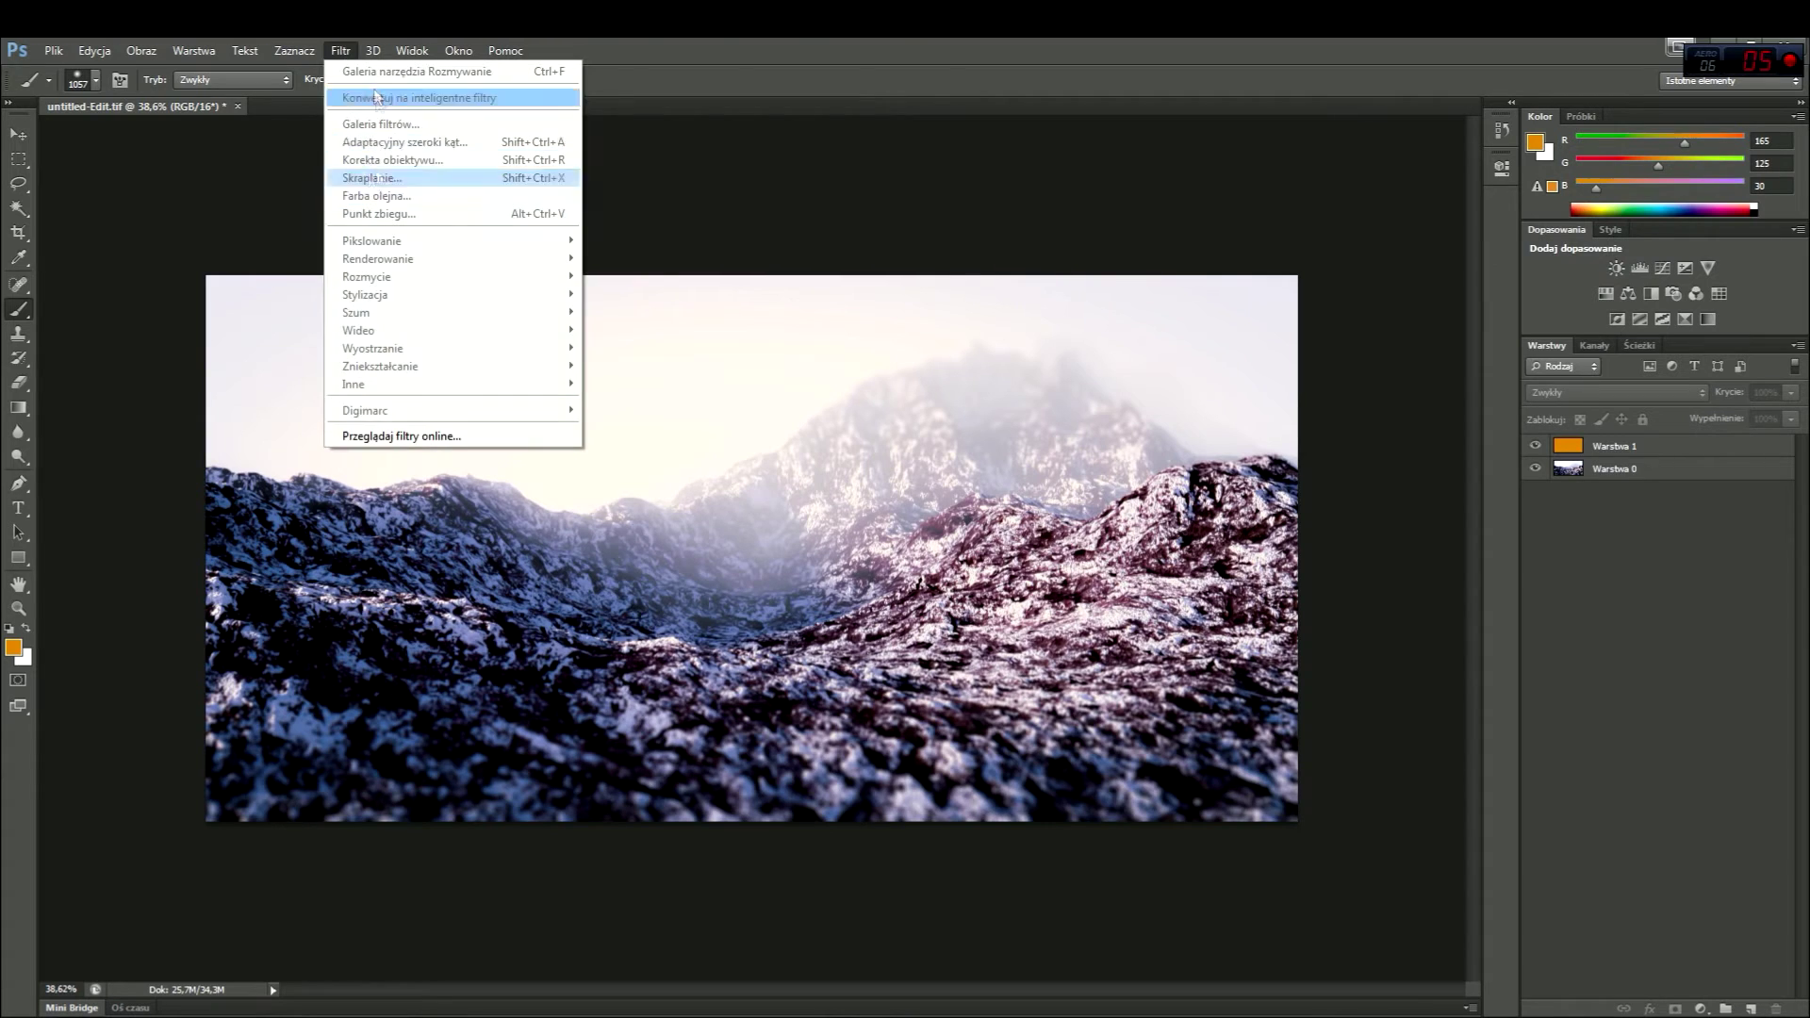
On Warstwa 0, replace a green-tinted lens flare with a 105 mm Lens Flare.
click(1613, 469)
click(340, 50)
click(638, 311)
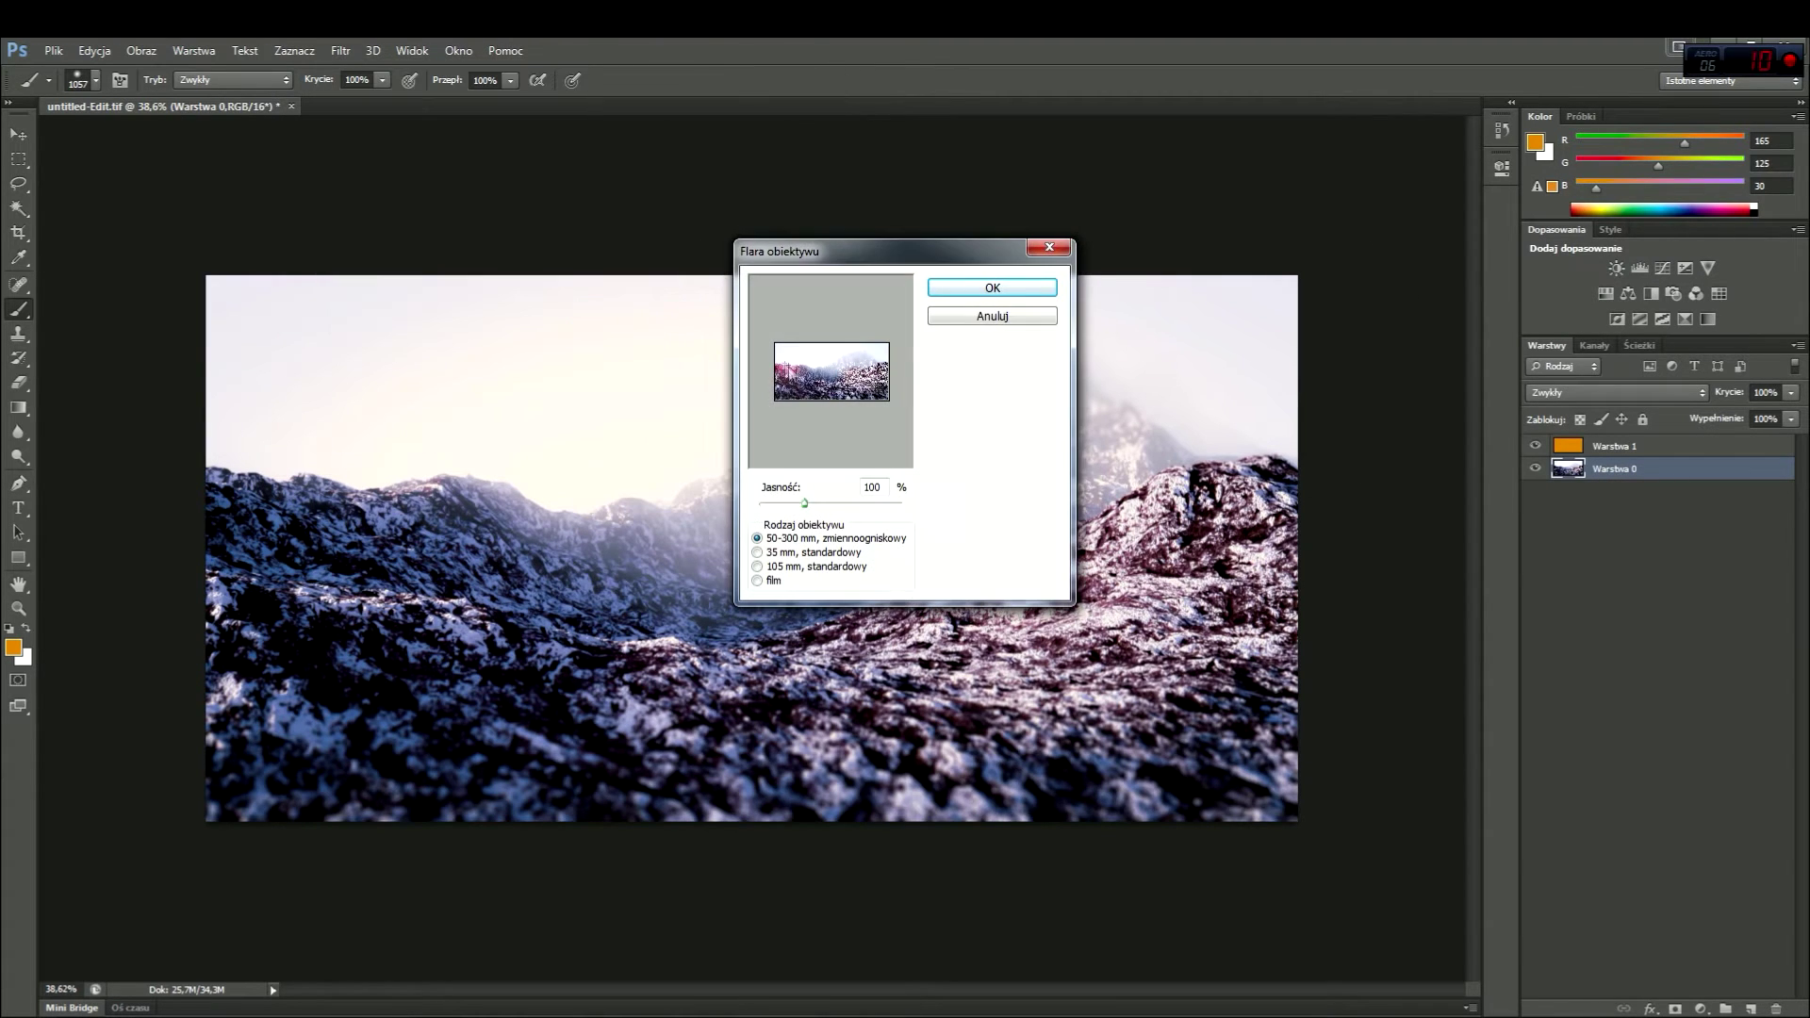
click(966, 290)
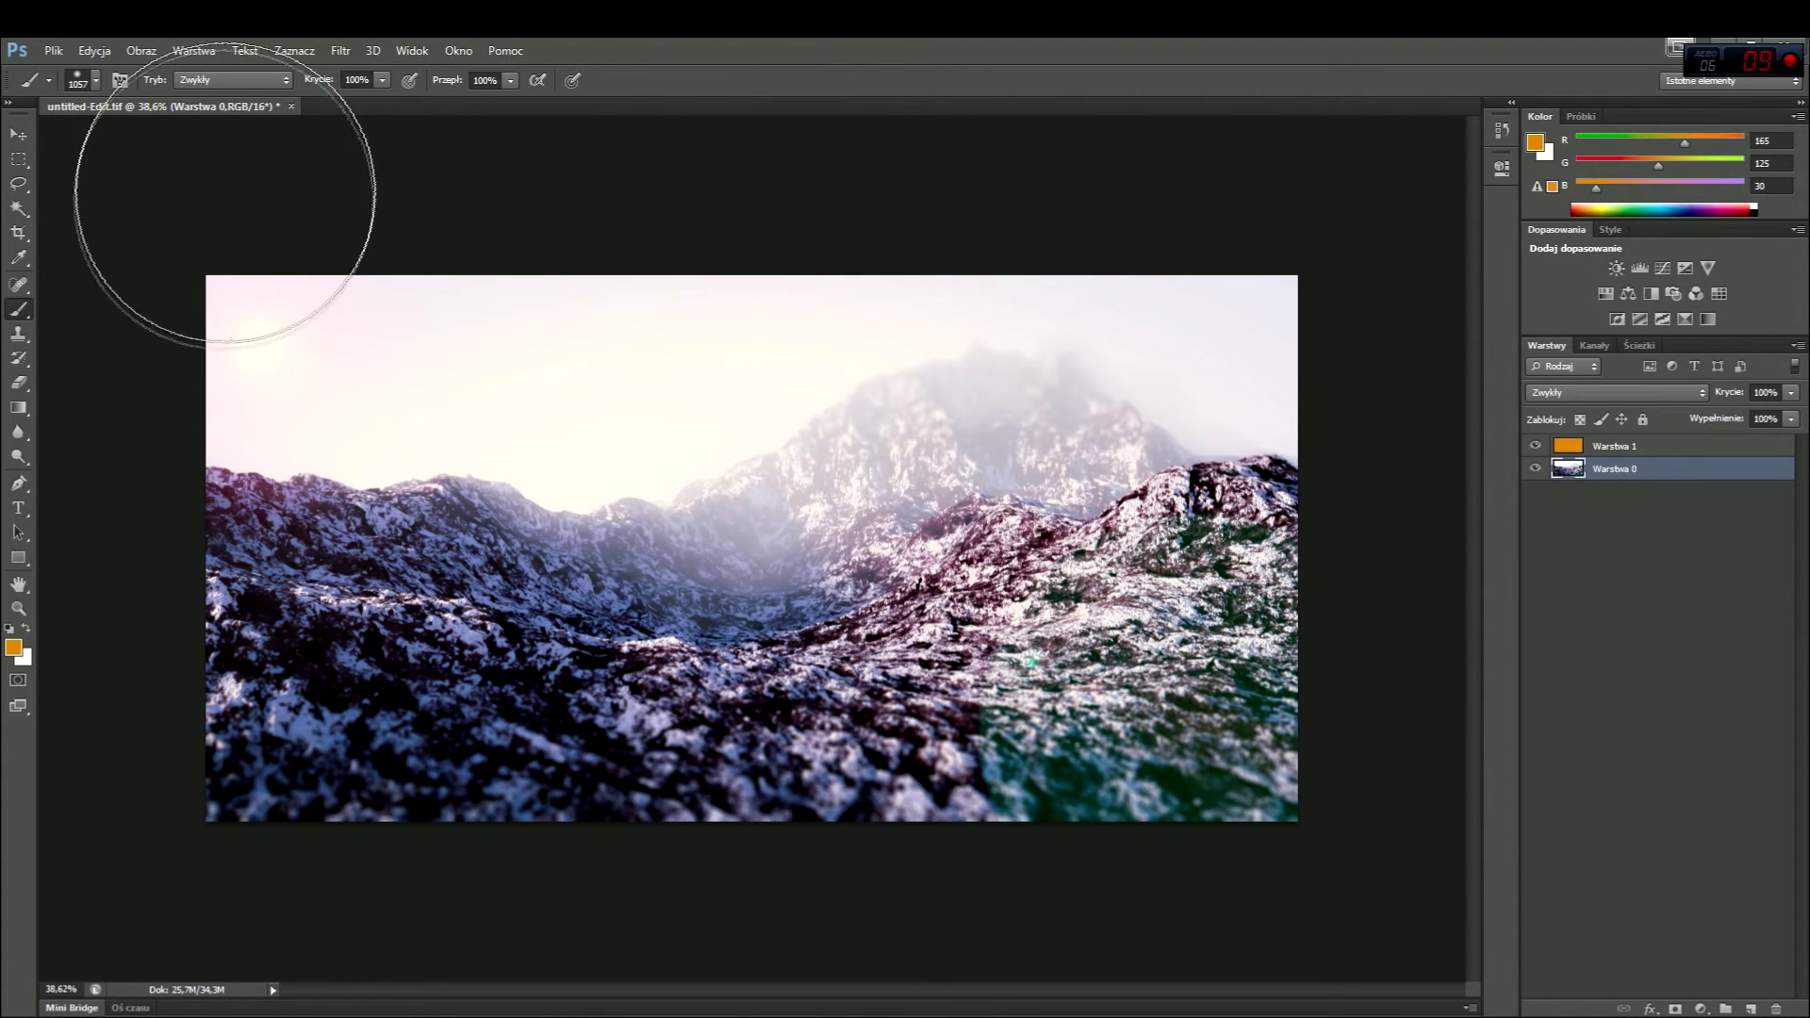
key(ctrl+z)
click(340, 50)
click(638, 311)
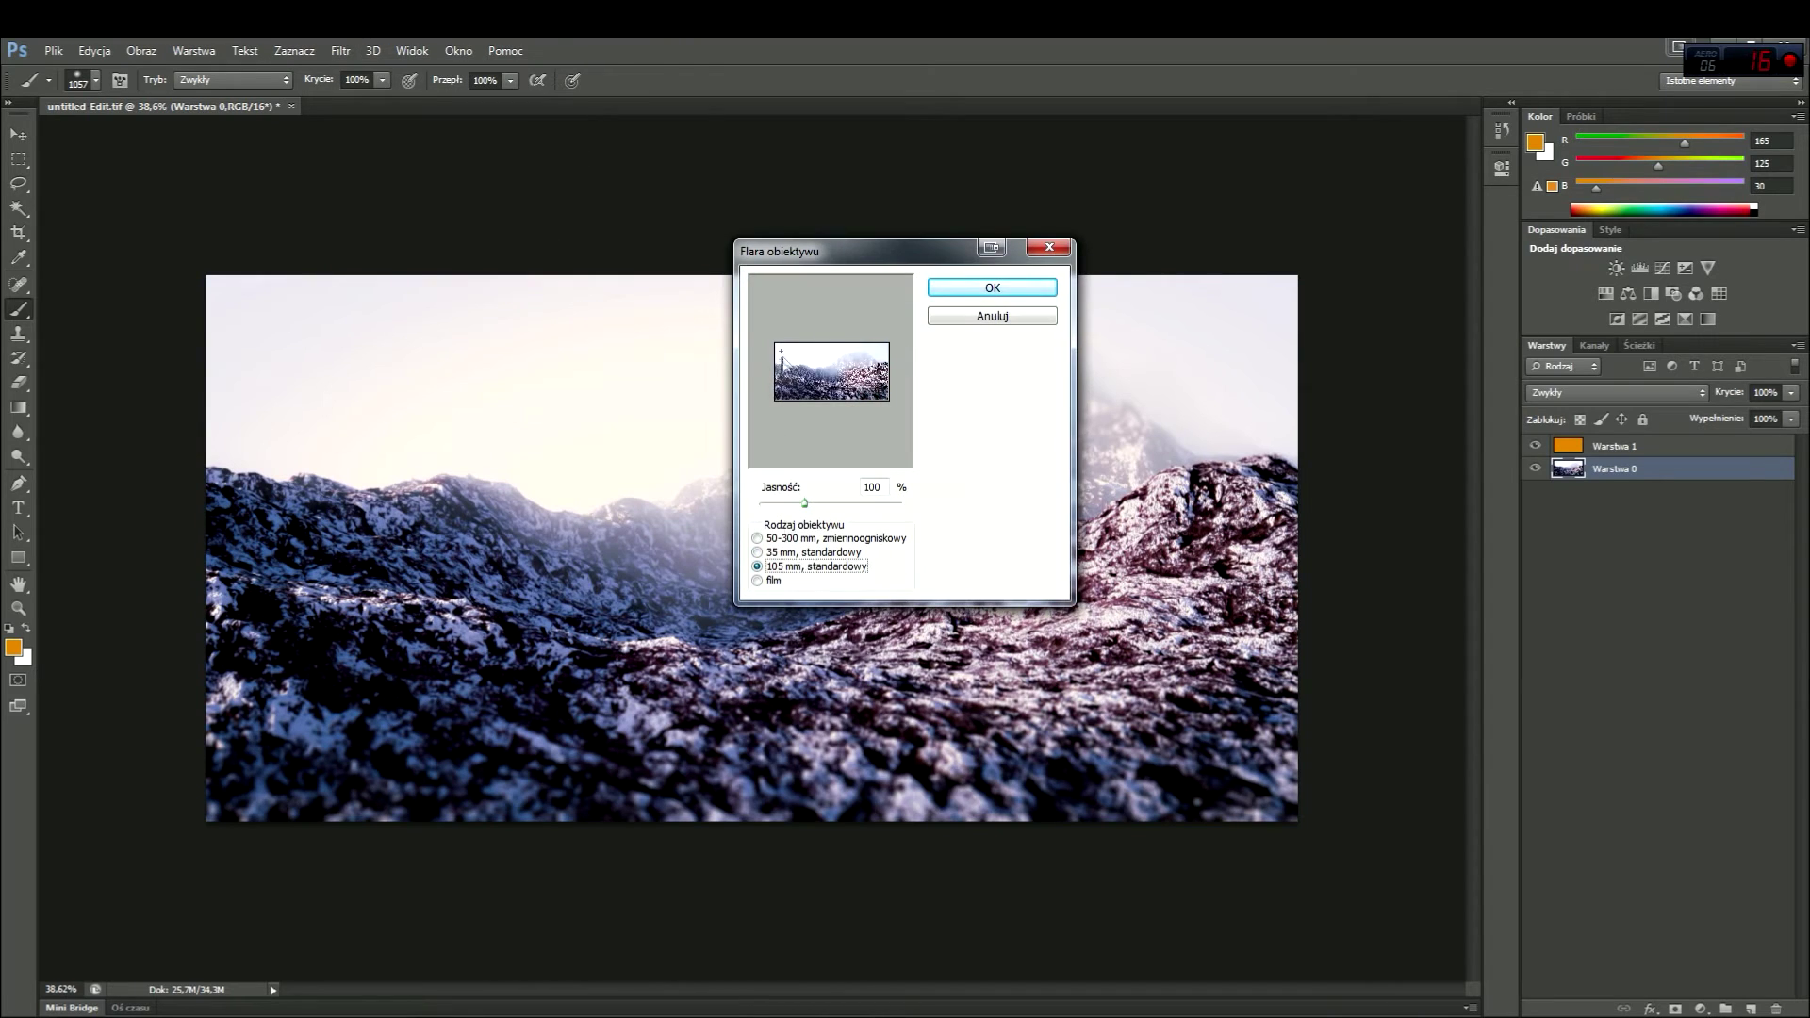
click(971, 289)
Save the picture as untitled-Edit.png, replacing the existing file.
click(53, 50)
click(57, 266)
scroll(943, 405, down, 3)
click(1015, 584)
click(1015, 592)
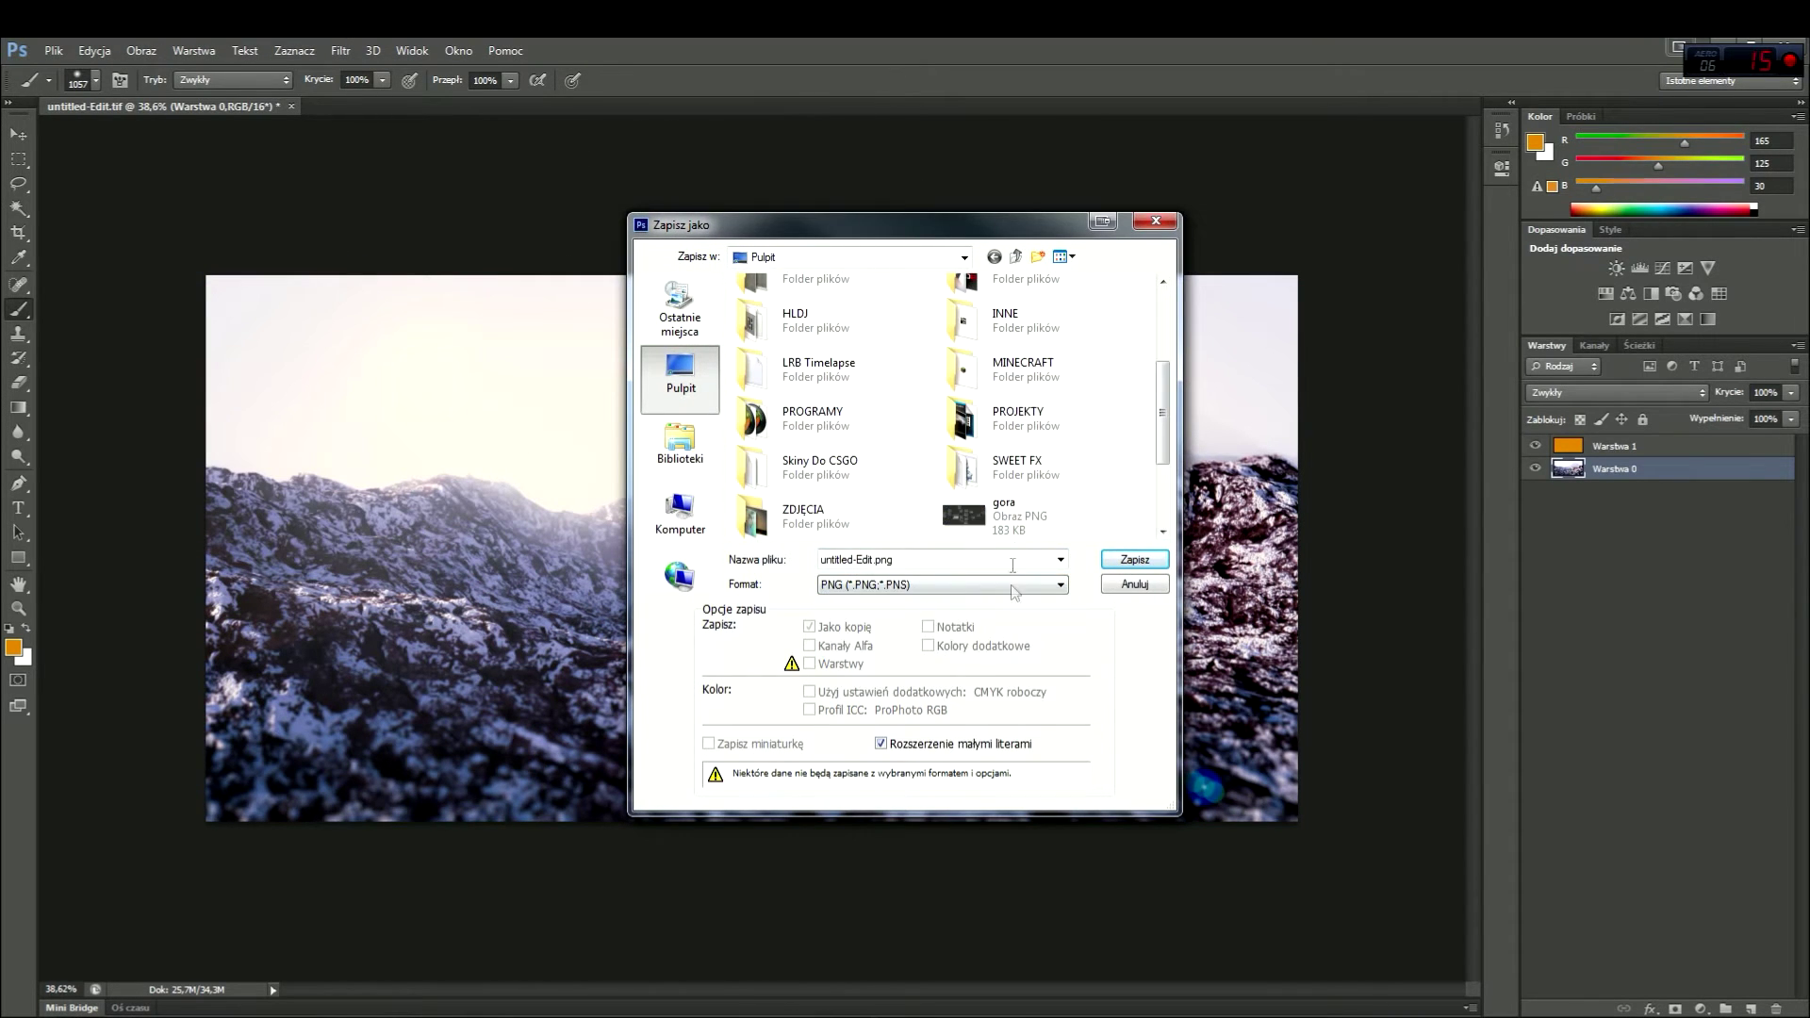
click(1134, 559)
click(857, 517)
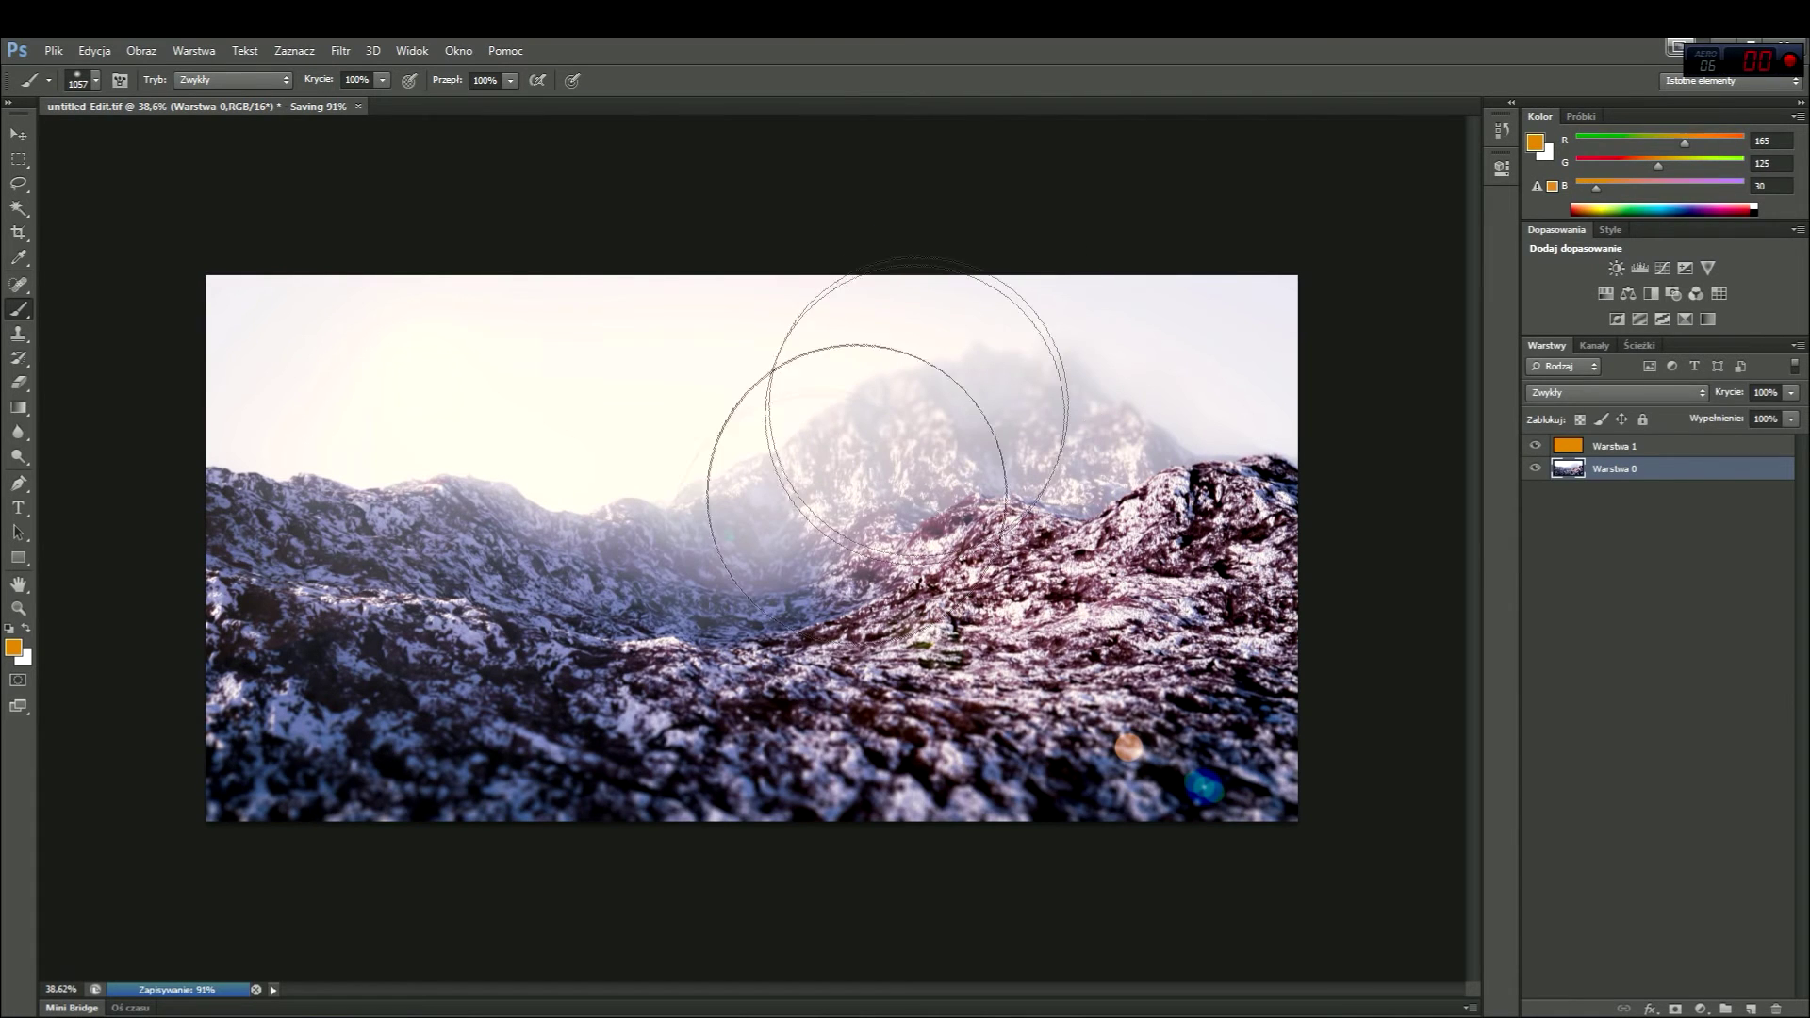